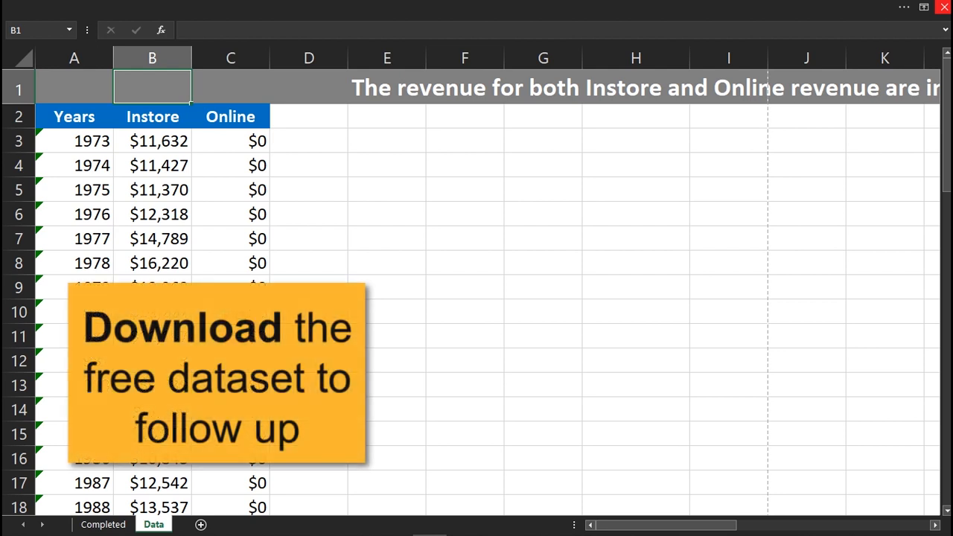
Insert a blank column before the Years column and paste a copy of the Years column into it.
left_click(60, 48)
right_click(60, 48)
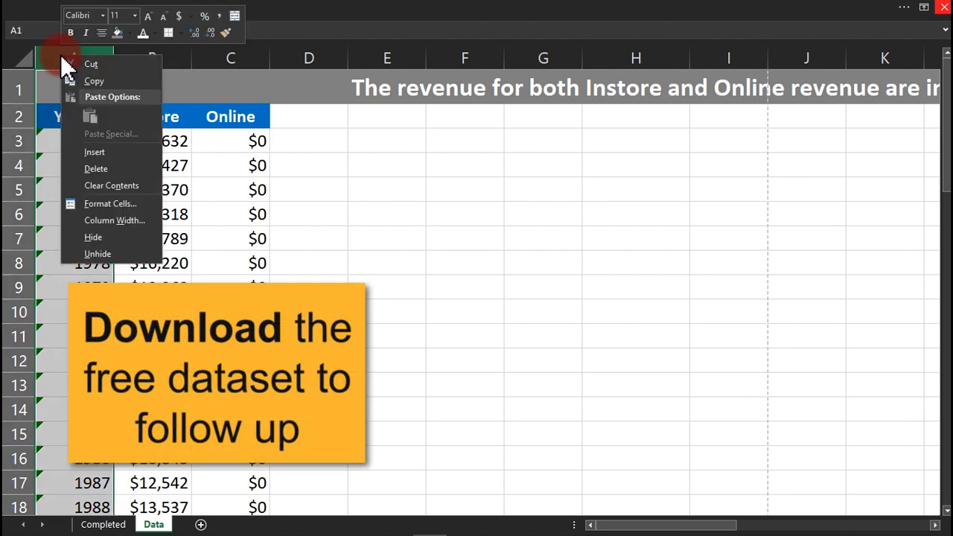
left_click(95, 153)
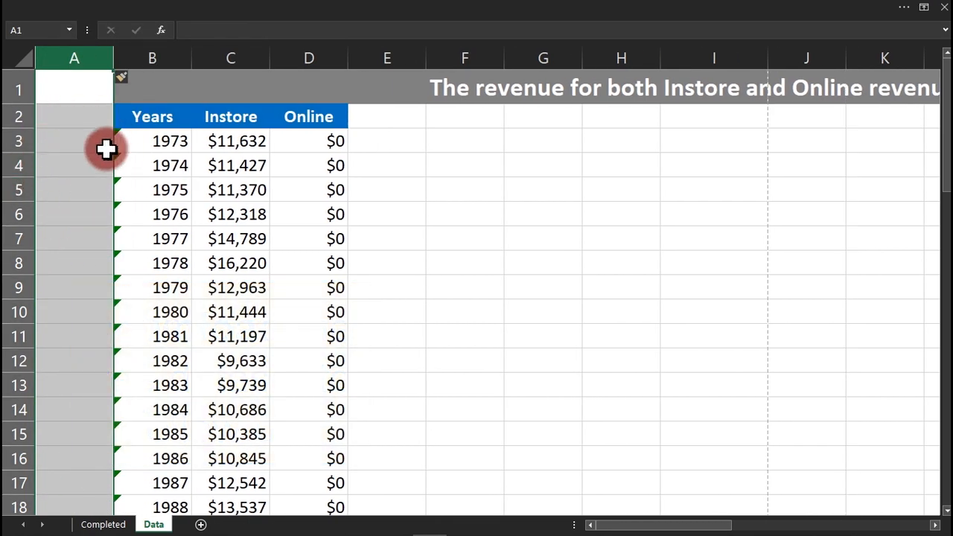
left_click(161, 60)
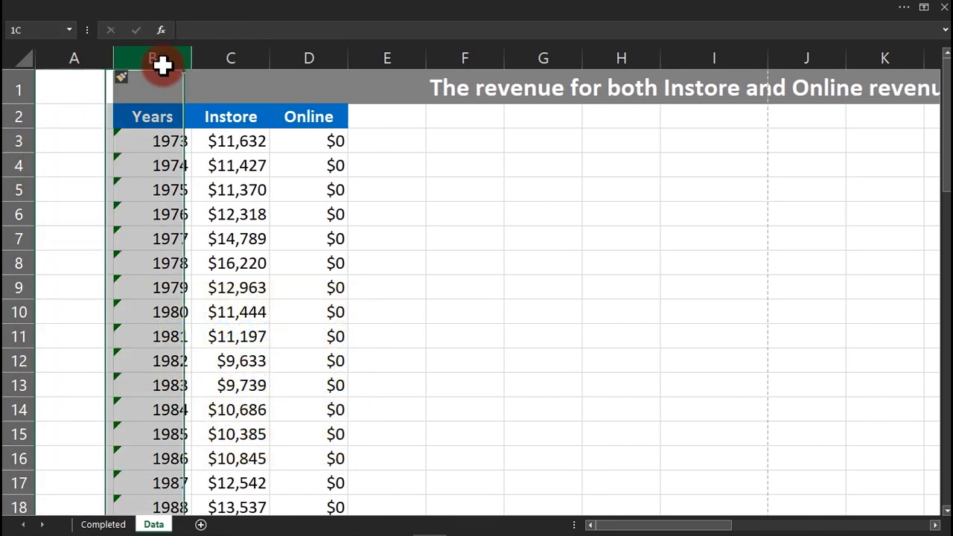
key("ctrl+x")
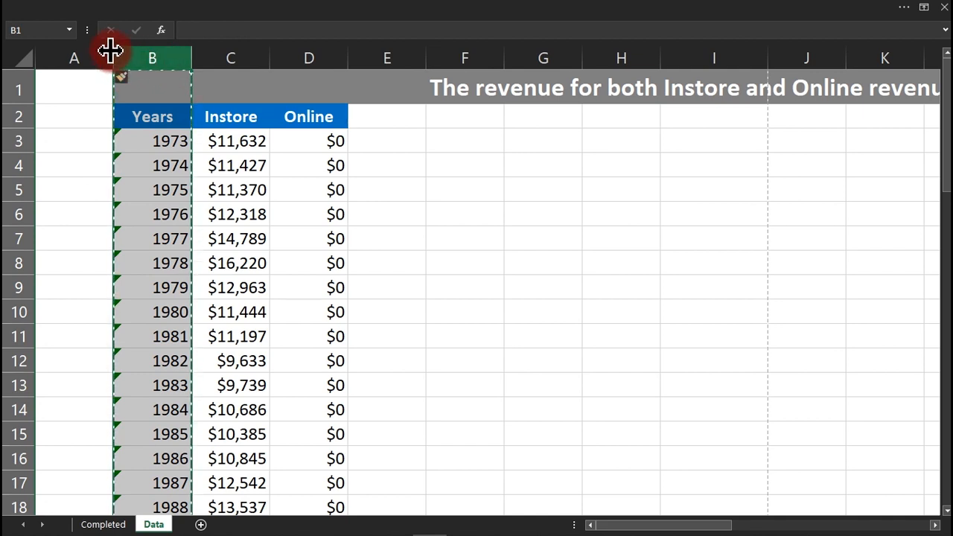
left_click(96, 56)
key("ctrl+v")
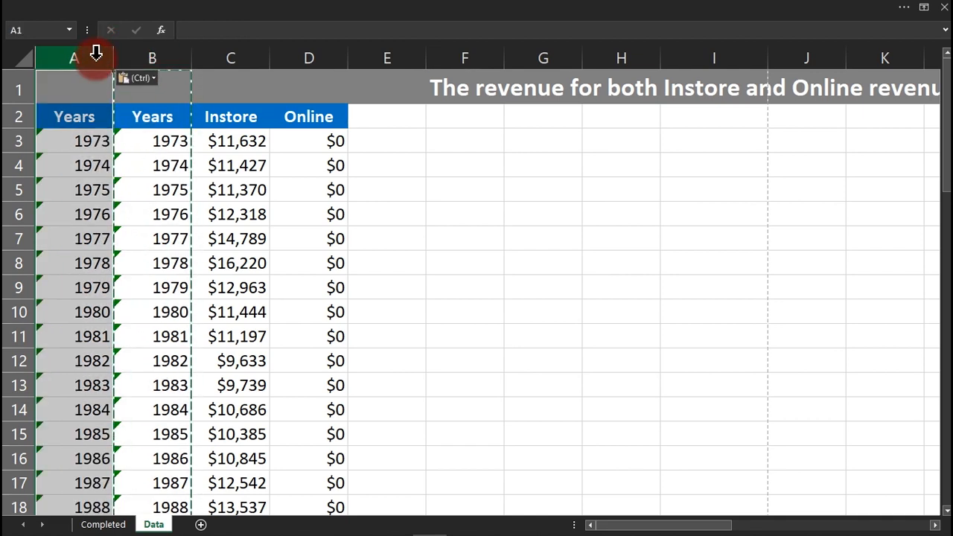
Rename the header of the duplicated years column in cell A2 to "Unused".
left_click(65, 117)
double_click(66, 119)
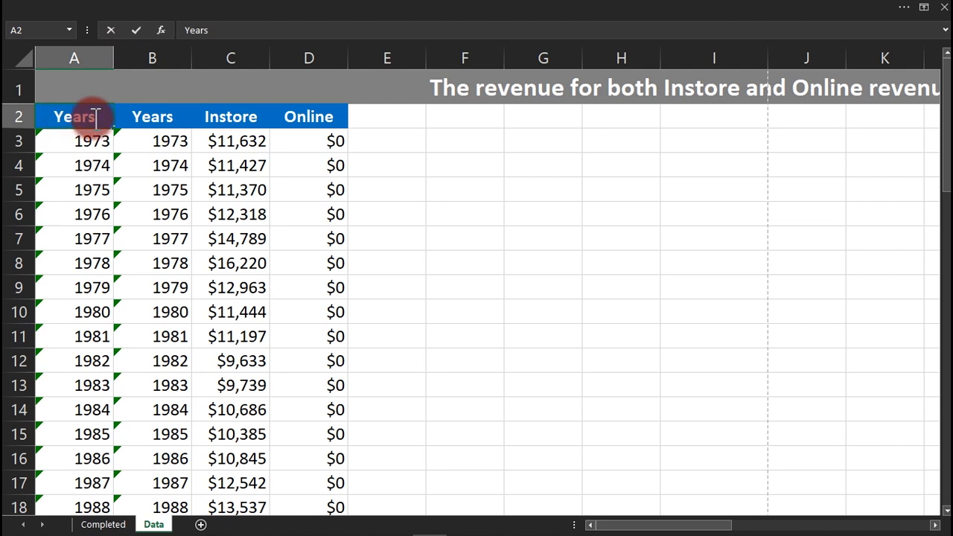
left_click_drag(97, 118, 61, 117)
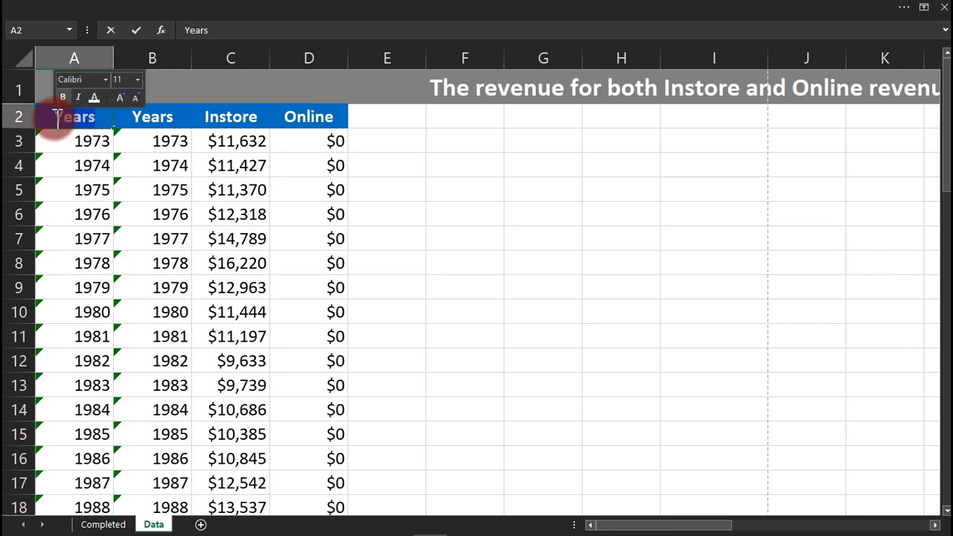
type("Un")
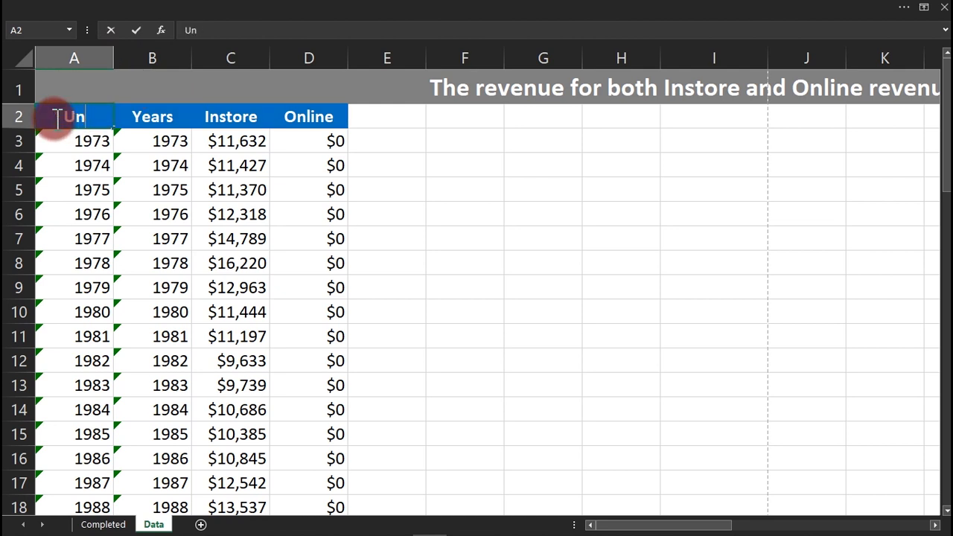
type("used")
key("ctrl+Return")
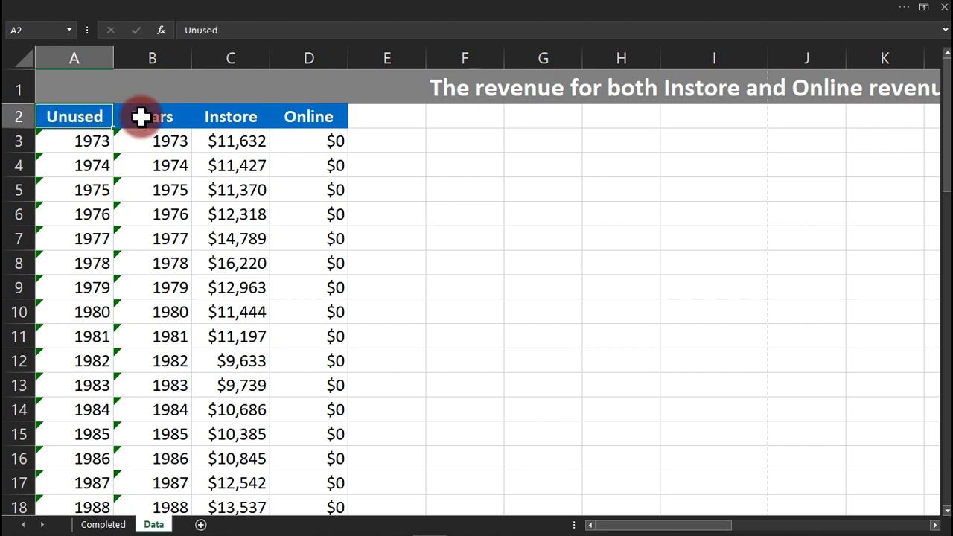
Select the Years, Instore and Online data with headers, B2:D52, and bring up the recommended charts for it.
left_click_drag(141, 117, 274, 113)
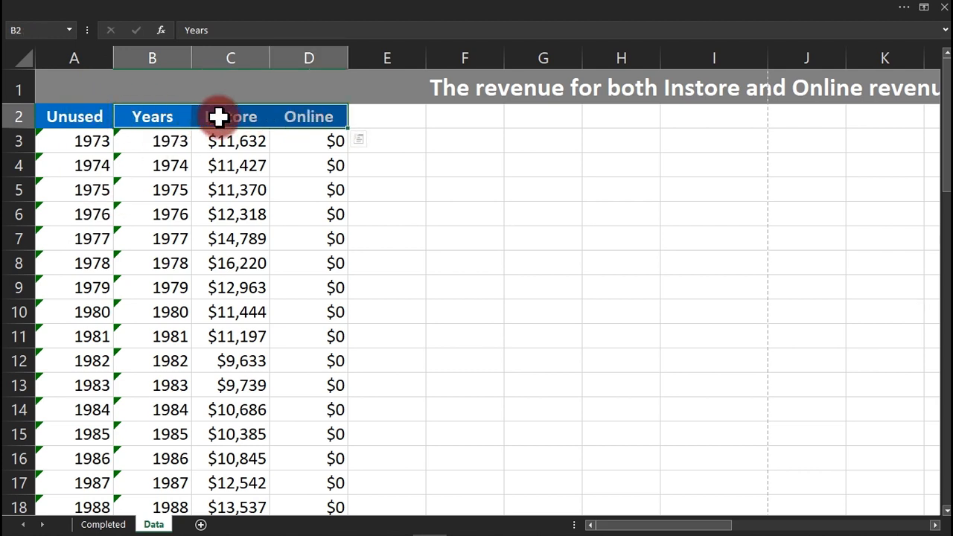
key("ctrl+shift+Down")
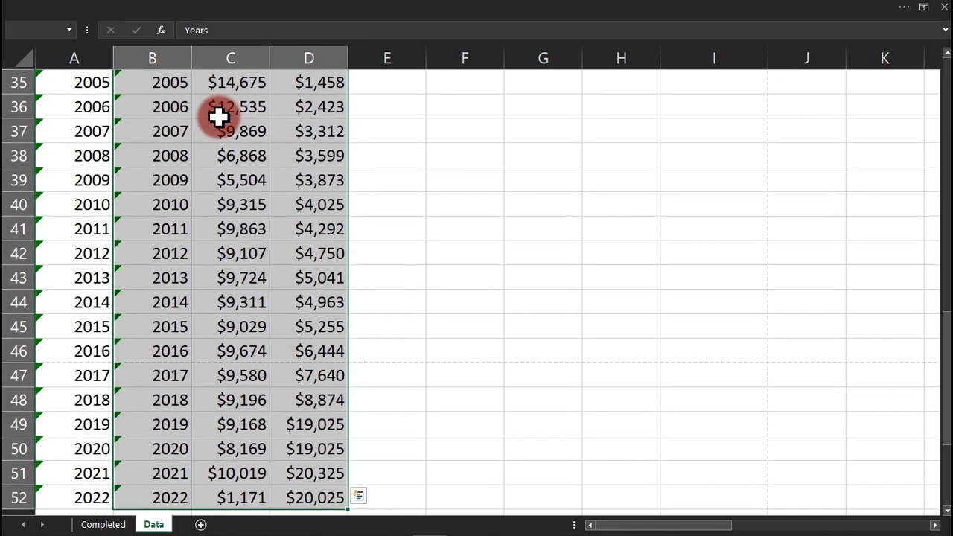
left_click(320, 11)
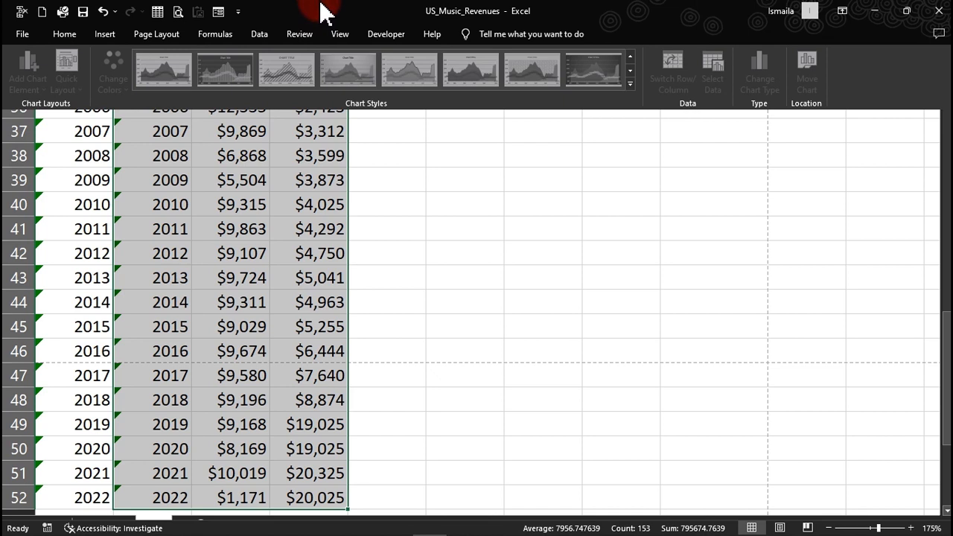
left_click(105, 36)
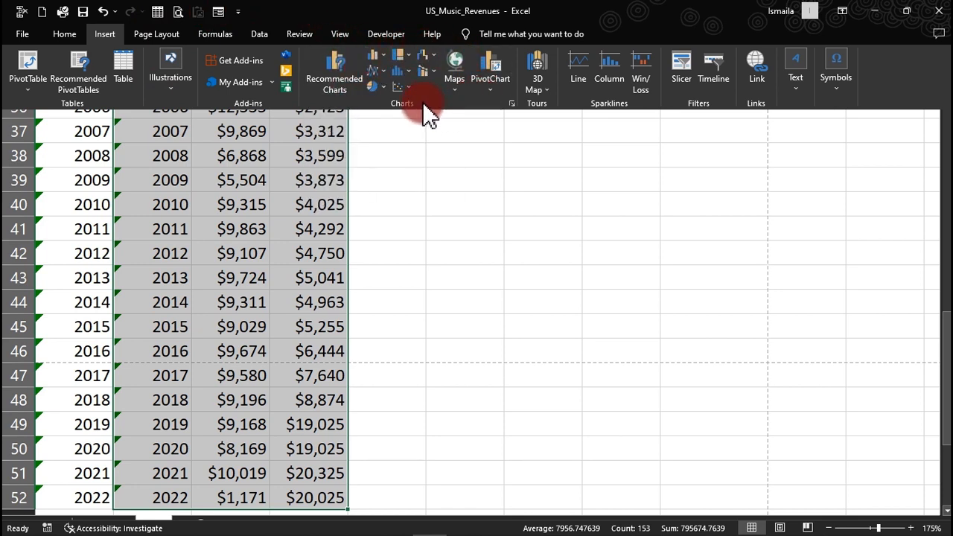
left_click(344, 74)
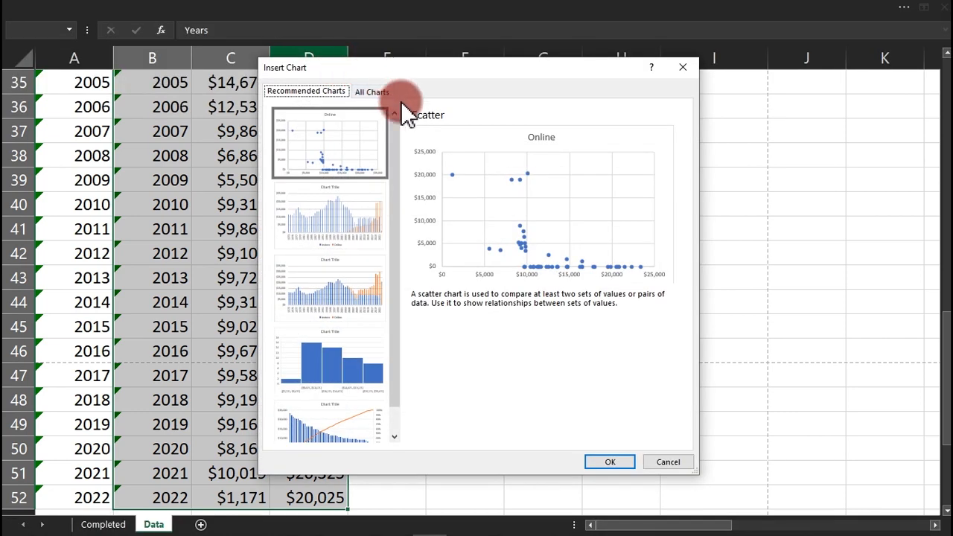
Preview the recommended charts for the selection, including Histogram, Pareto and Clustered Column.
left_click(370, 177)
left_click(370, 186)
left_click(357, 290)
left_click(352, 331)
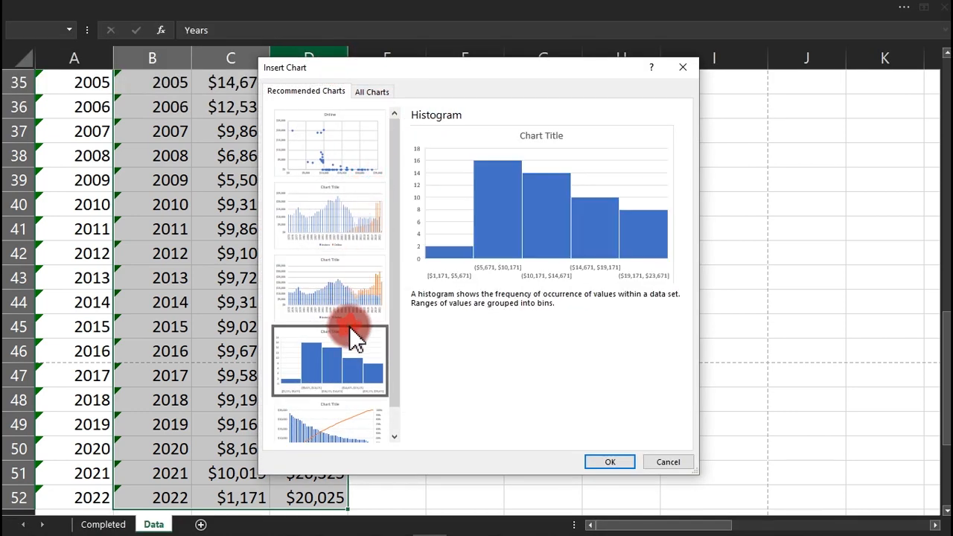
left_click(350, 289)
left_click(347, 344)
left_click(345, 408)
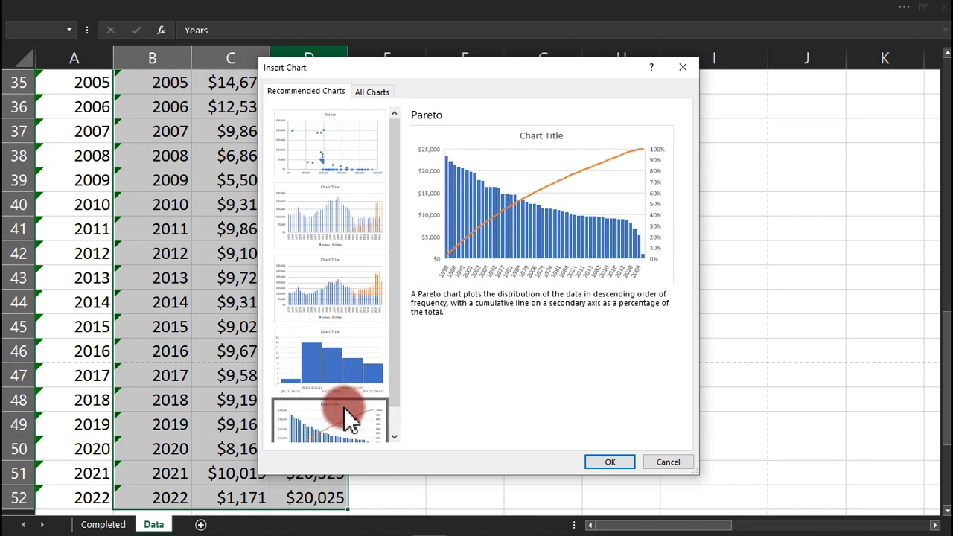
left_click(347, 227)
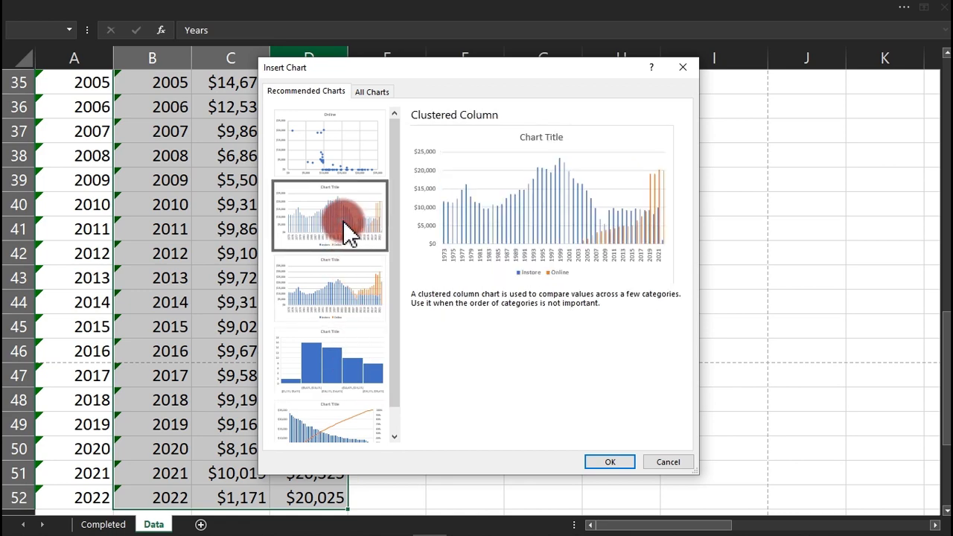
Compare the area chart variants: Area, Stacked Area, 100% Stacked Area, 3-D Area and 3-D Stacked Area.
left_click(367, 100)
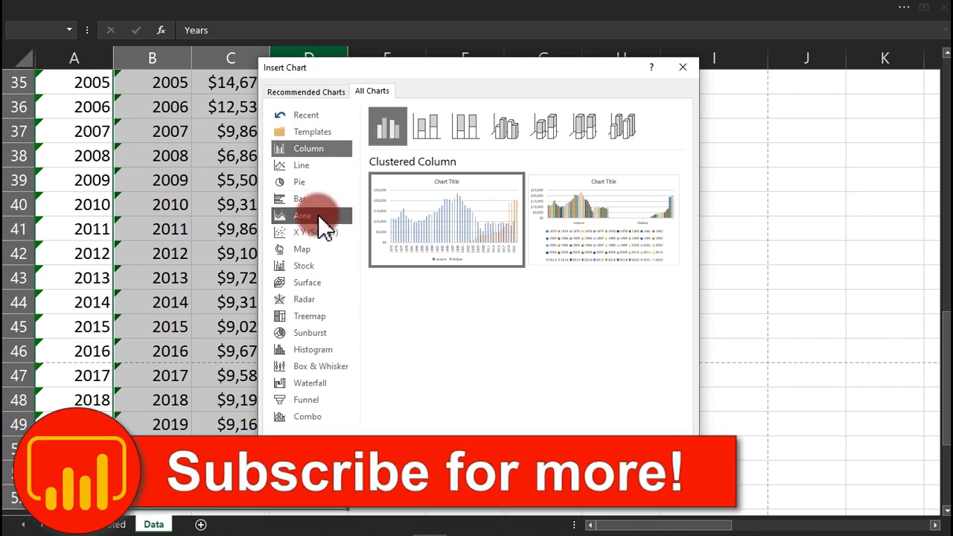
left_click(319, 216)
mouse_move(425, 255)
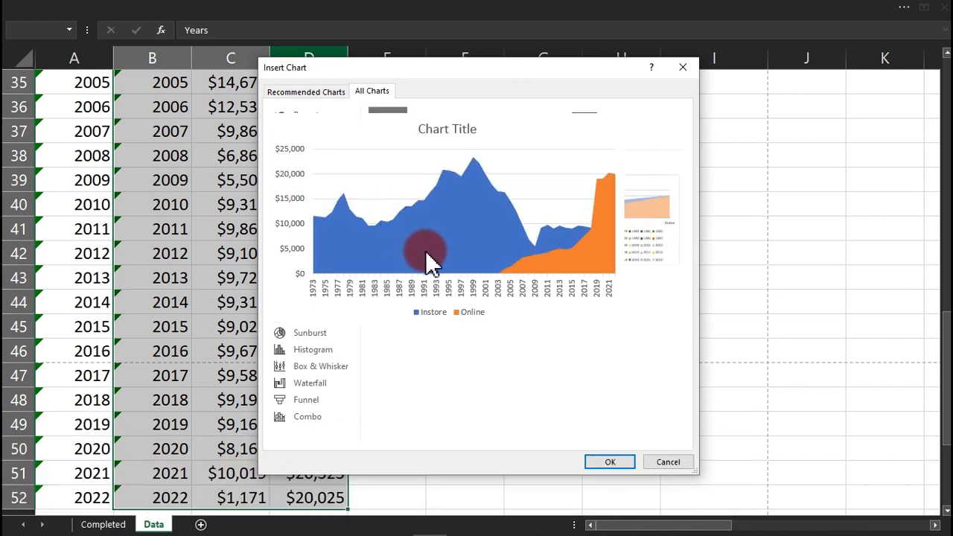
left_click(436, 126)
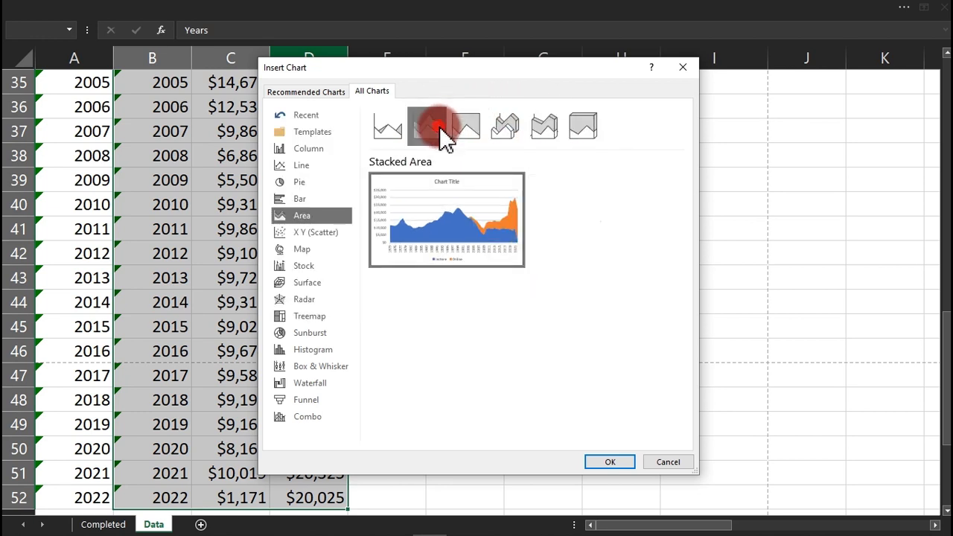
left_click(465, 134)
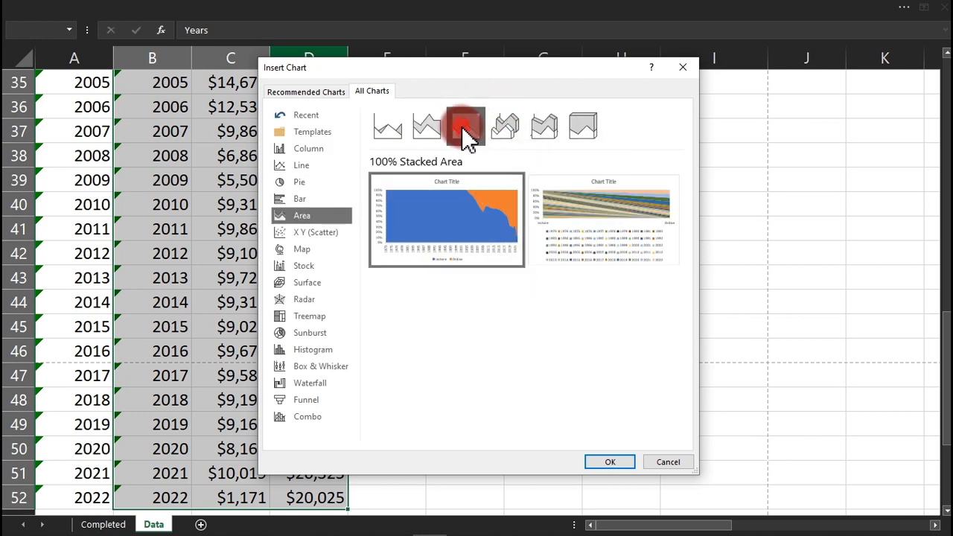
left_click(504, 134)
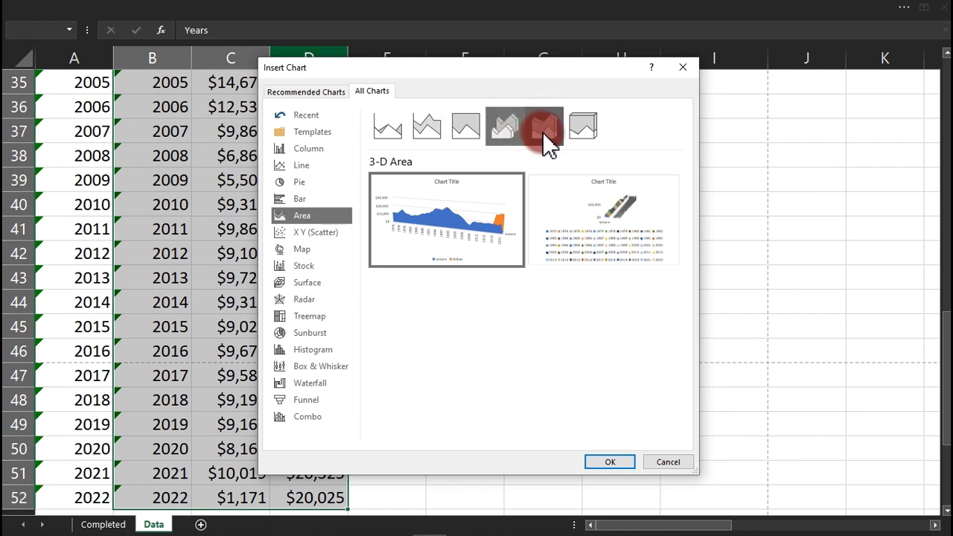
left_click(545, 131)
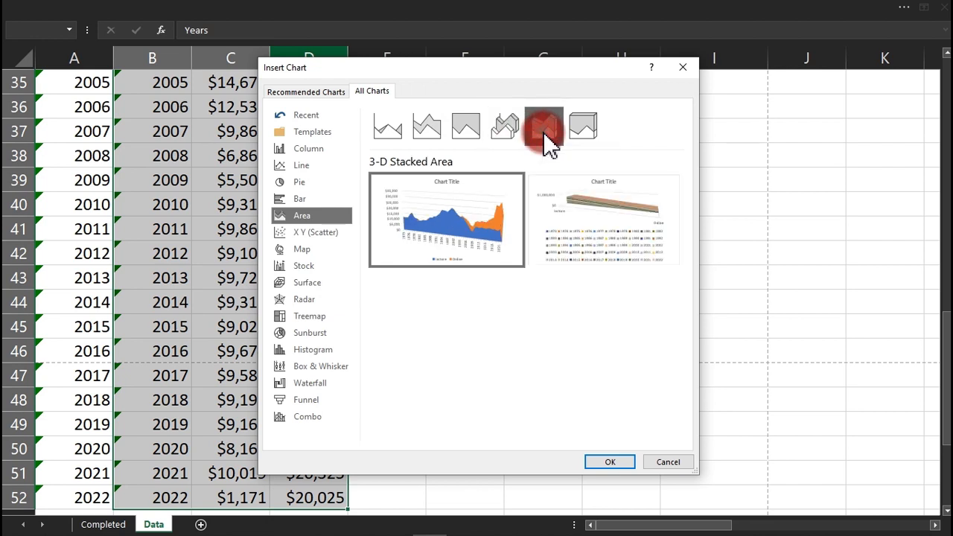
Insert the basic Area chart with Instore and Online as series over the years, and widen it to column K.
left_click(386, 128)
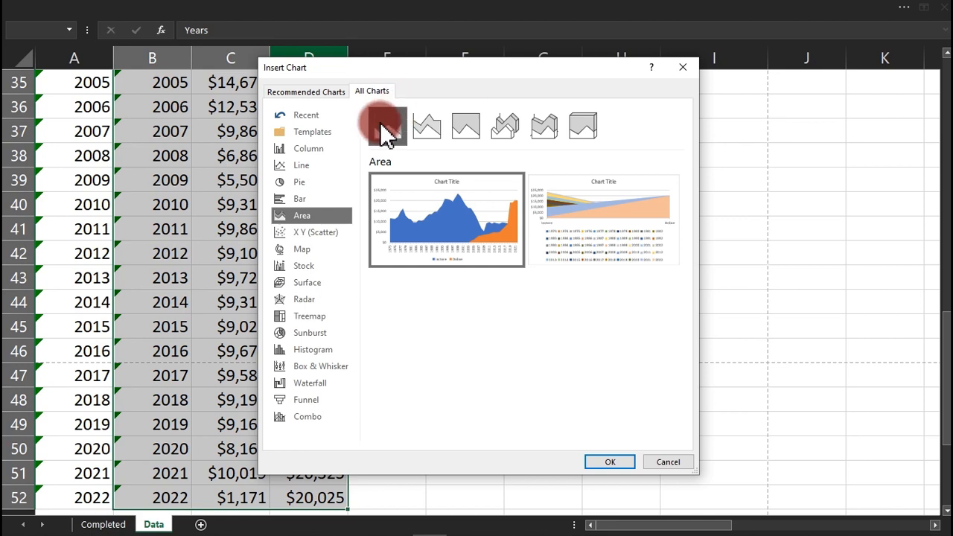
left_click(609, 462)
left_click_drag(779, 291, 916, 294)
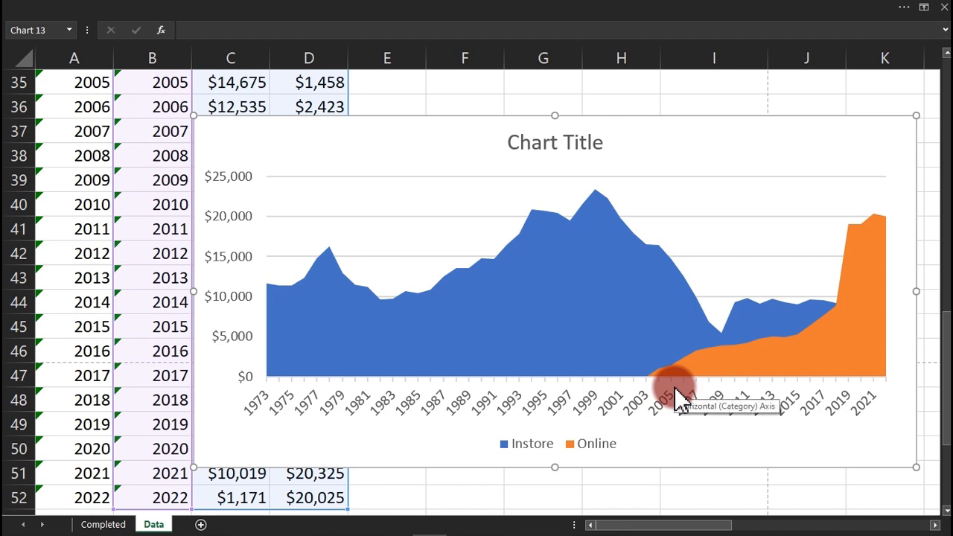
Move the area chart to the top of the sheet by cutting and pasting it at E4, and position it beside the Years column.
key("Delete")
left_click_drag(943, 362, 944, 283)
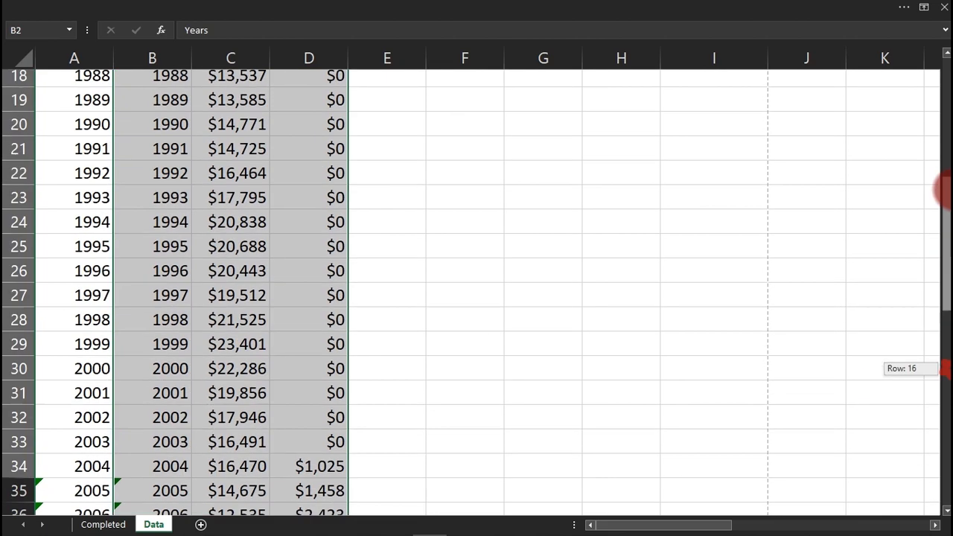
left_click_drag(944, 190, 942, 111)
left_click(392, 165)
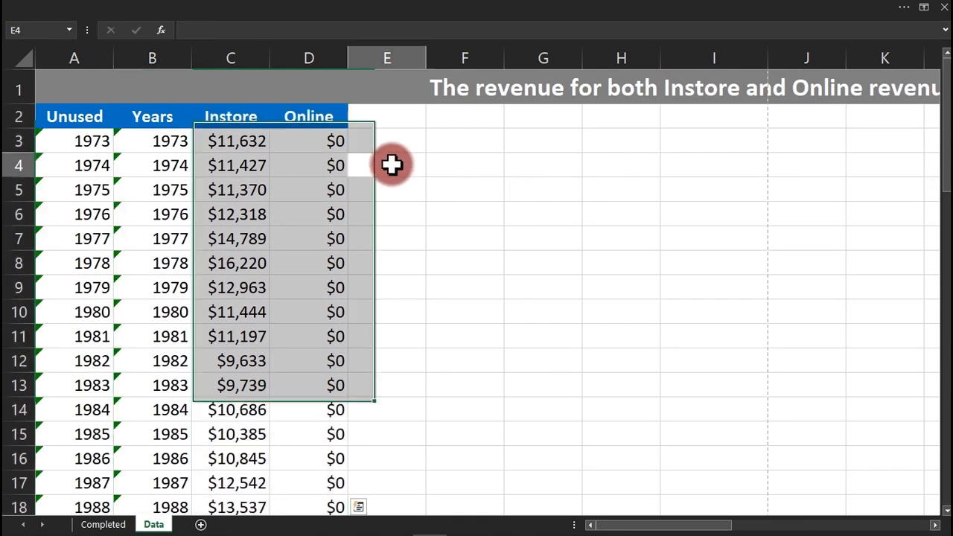
key("ctrl+v")
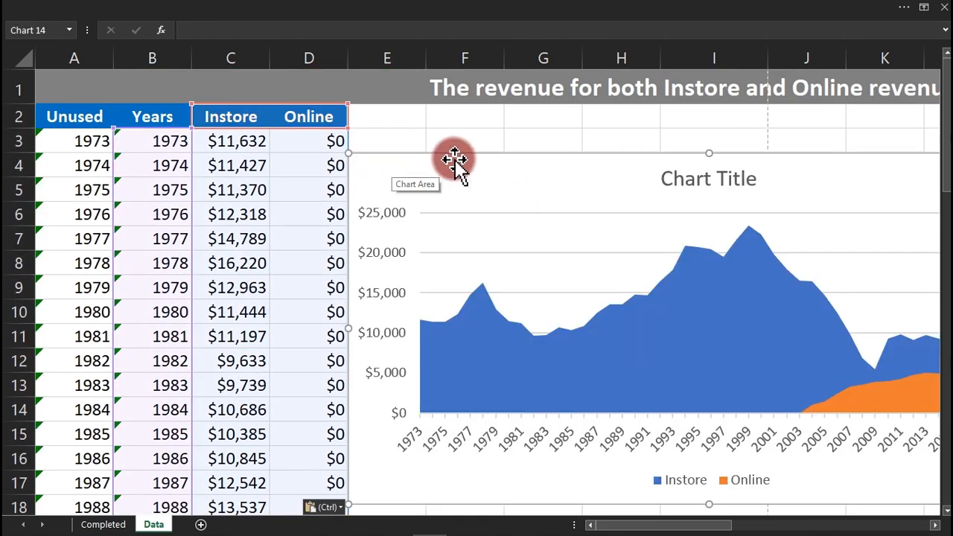
left_click_drag(454, 158, 283, 133)
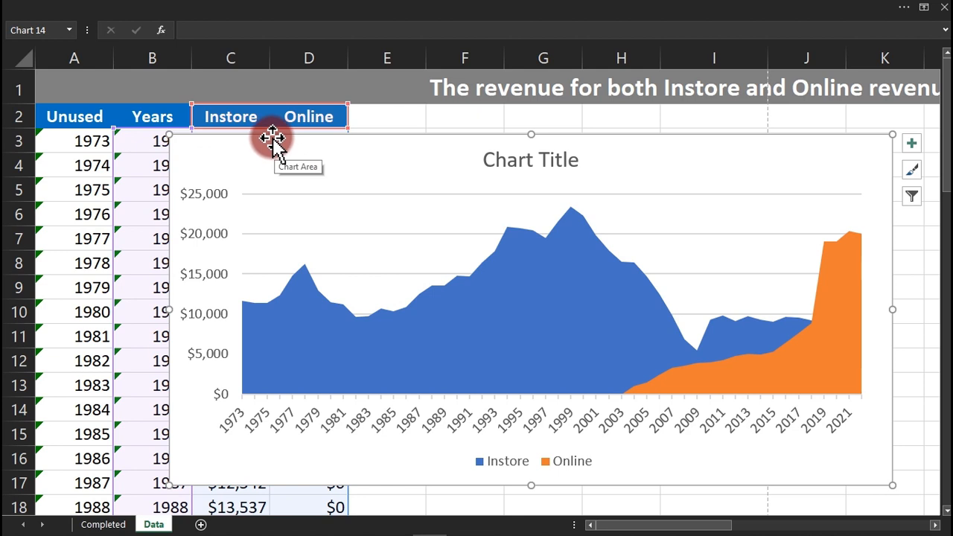
left_click_drag(272, 137, 304, 137)
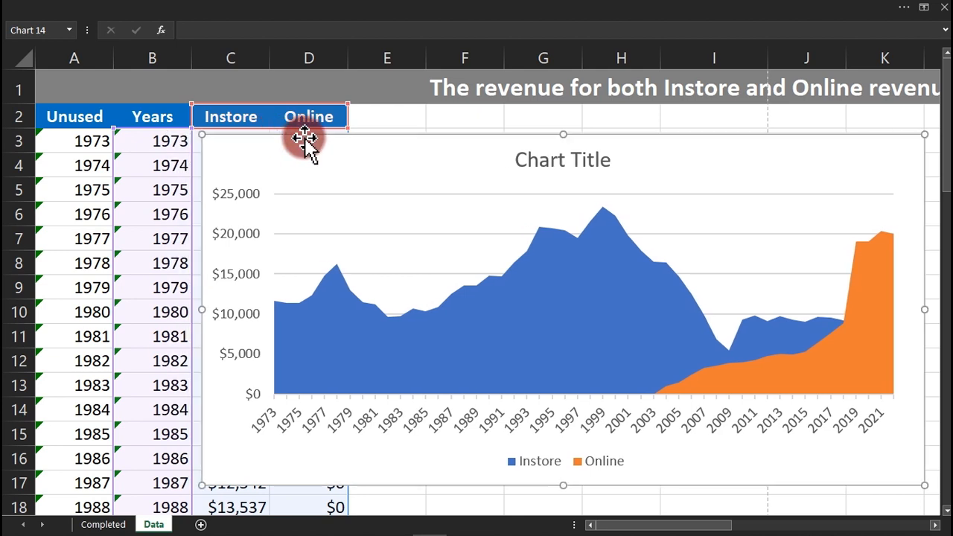
Read the full revenue note in row 1 and review the bounds and units of the chart's vertical axis.
left_click(429, 128)
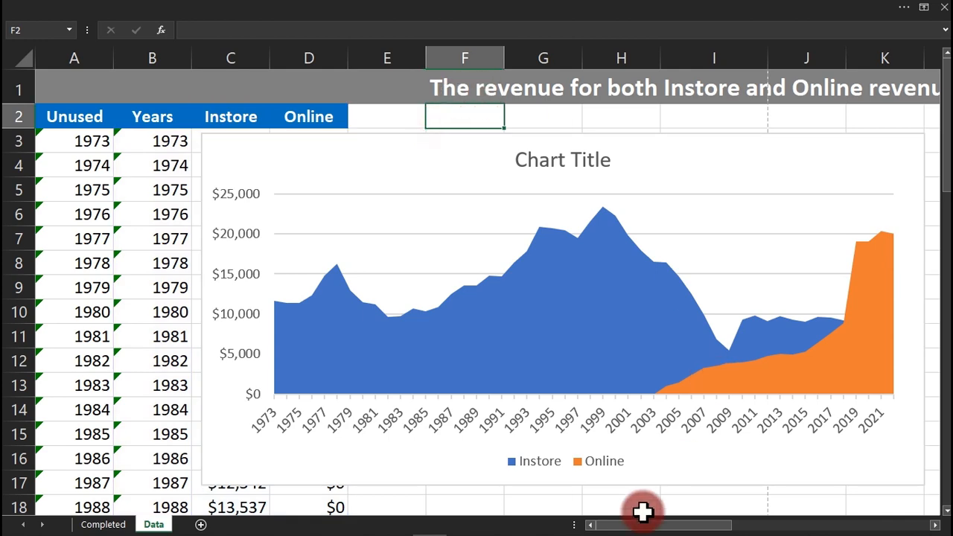
left_click_drag(644, 527, 675, 521)
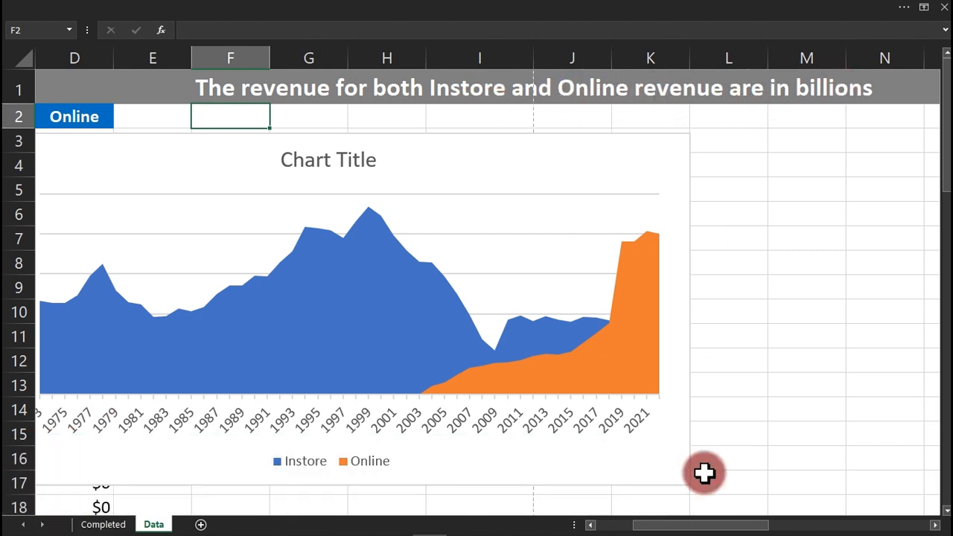
left_click_drag(696, 514, 660, 515)
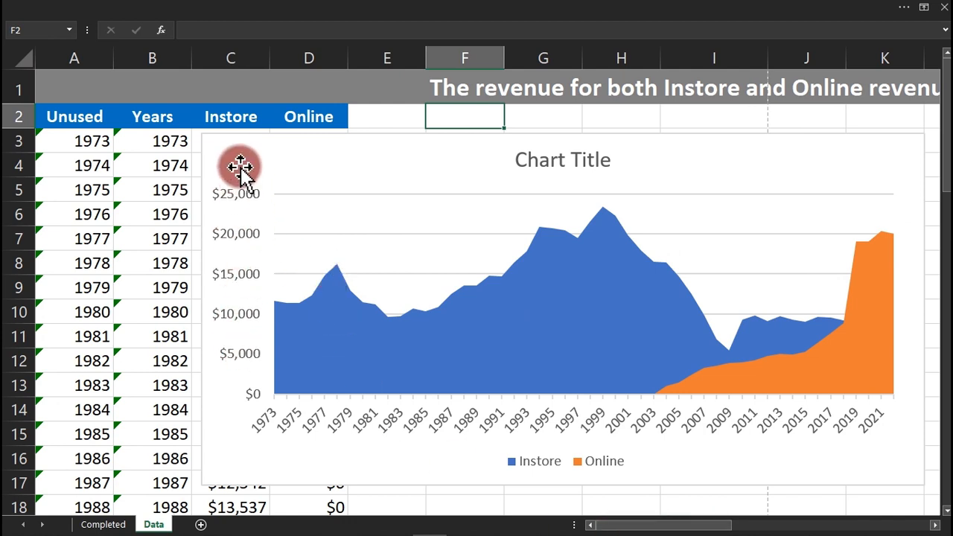
double_click(246, 274)
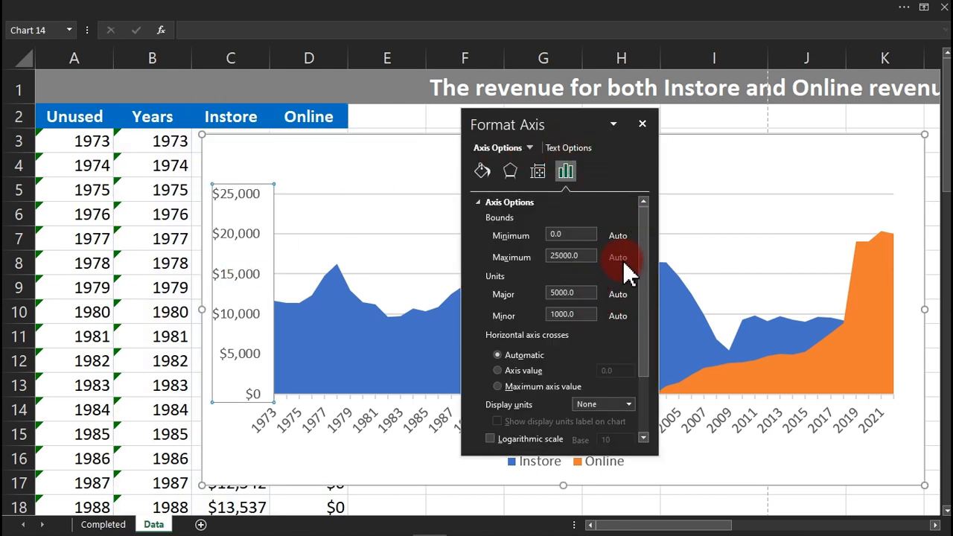
left_click(644, 126)
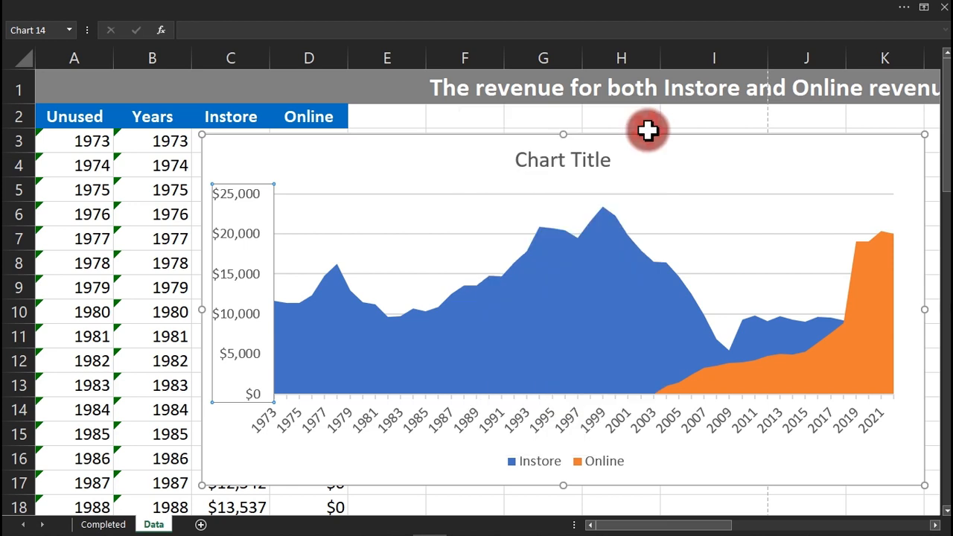
Apply the custom number format $#,##0, to the chart's vertical axis so its values display in thousands.
right_click(232, 232)
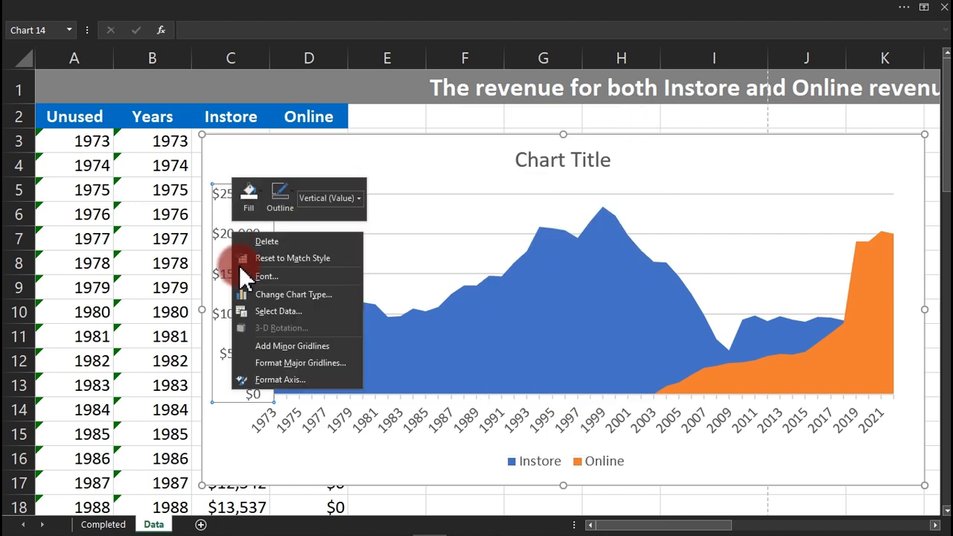
left_click(283, 380)
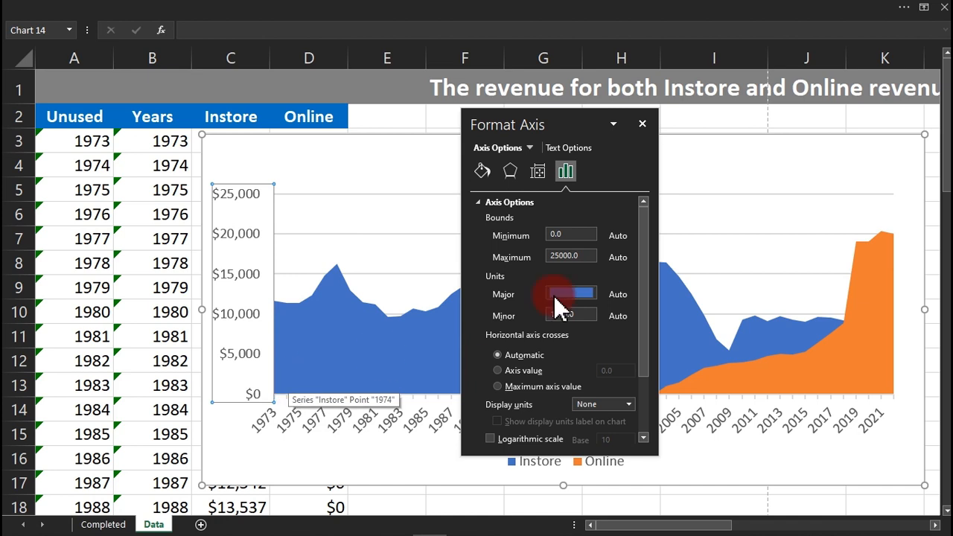
left_click_drag(640, 270, 570, 382)
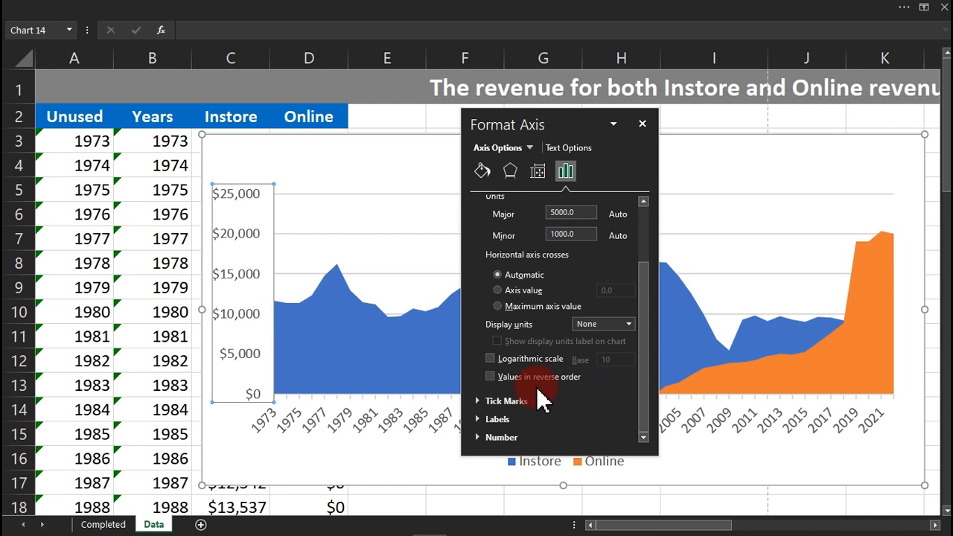
left_click(489, 436)
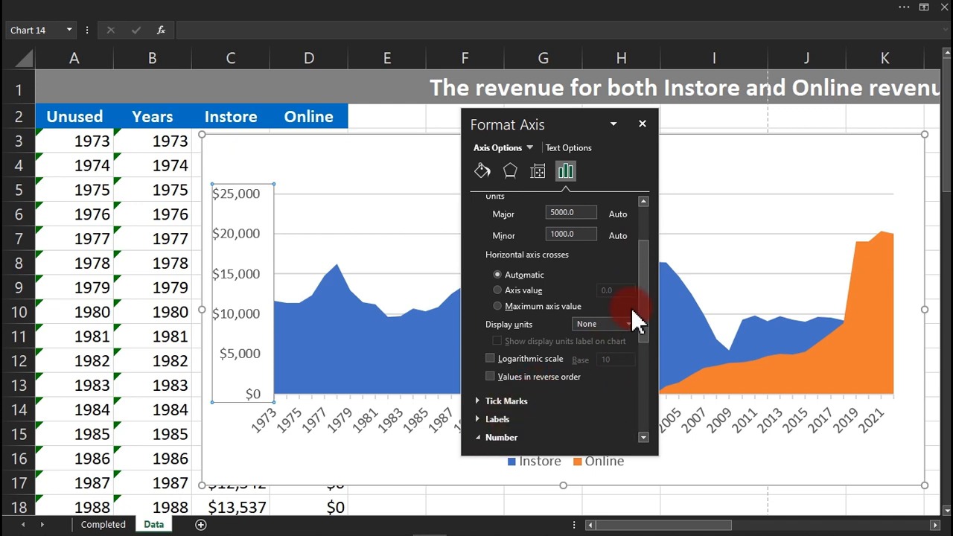
left_click_drag(638, 288, 652, 406)
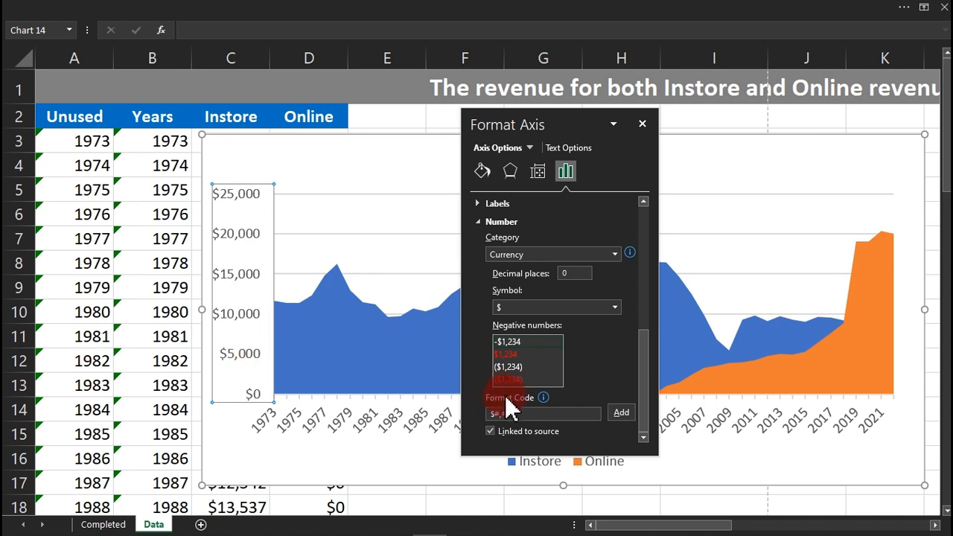
left_click(524, 416)
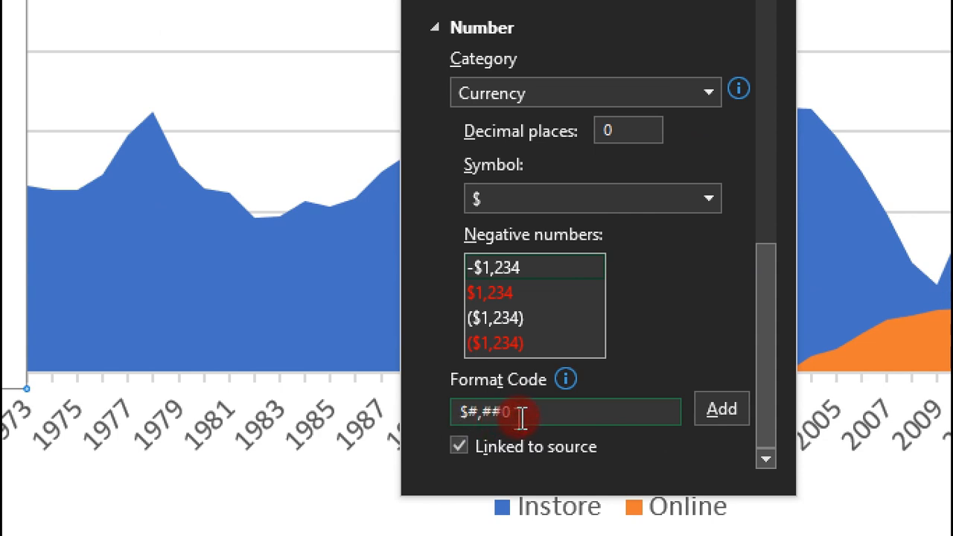
type(",")
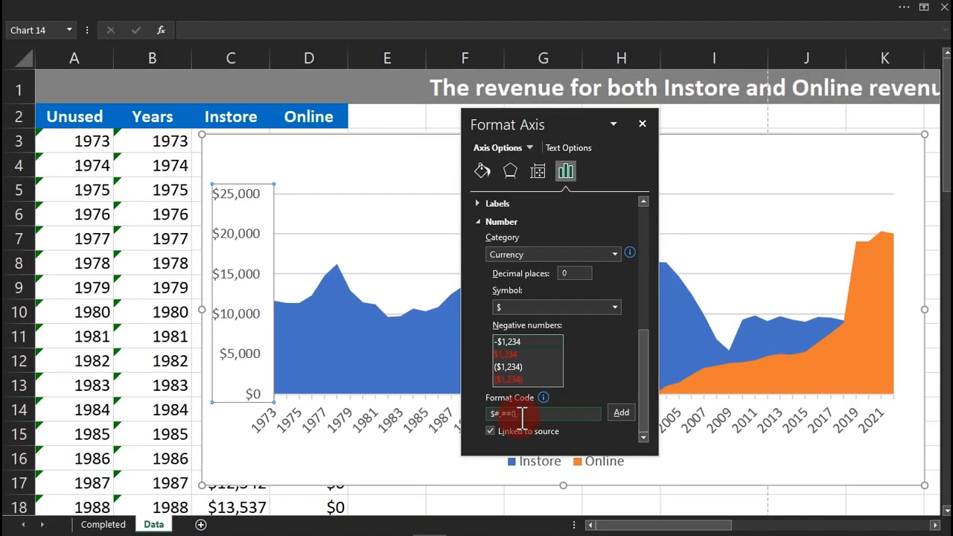
left_click(620, 414)
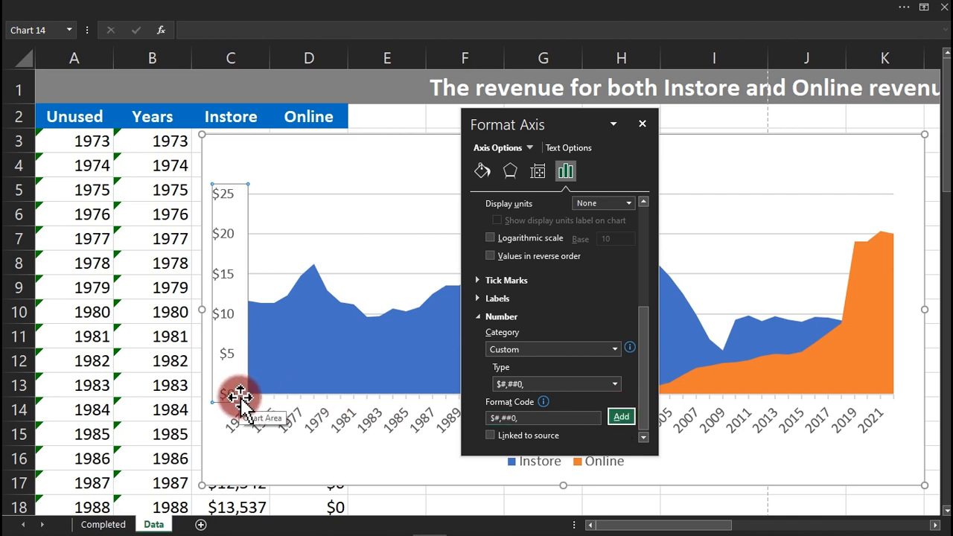
Extend the vertical axis number format to $#,##0,"B" and close the axis formatting options.
left_click(528, 417)
left_click(529, 421)
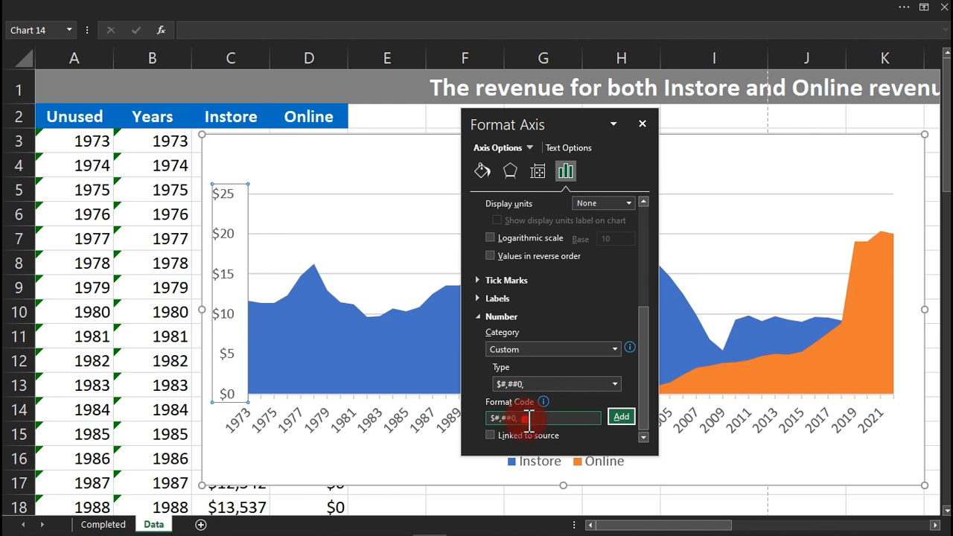
type("\"")
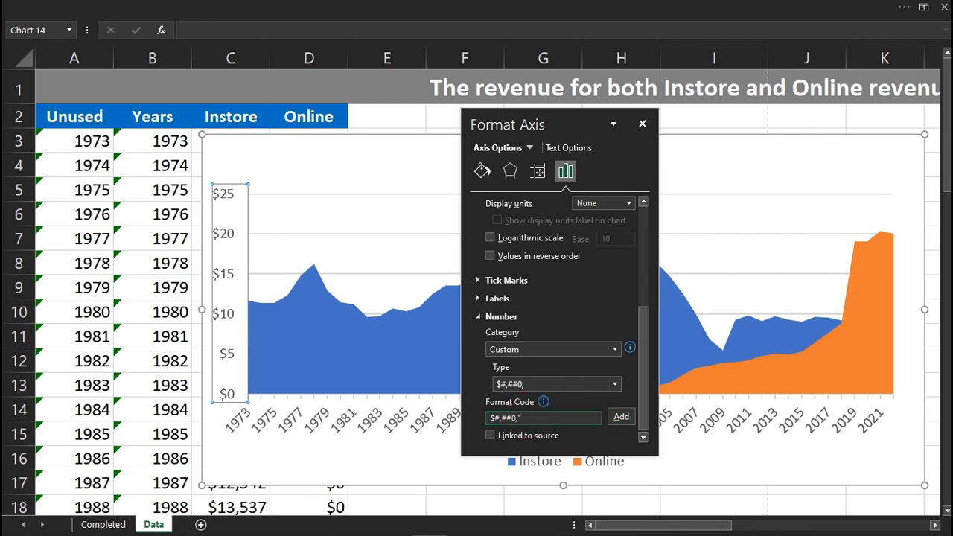
left_click(540, 420)
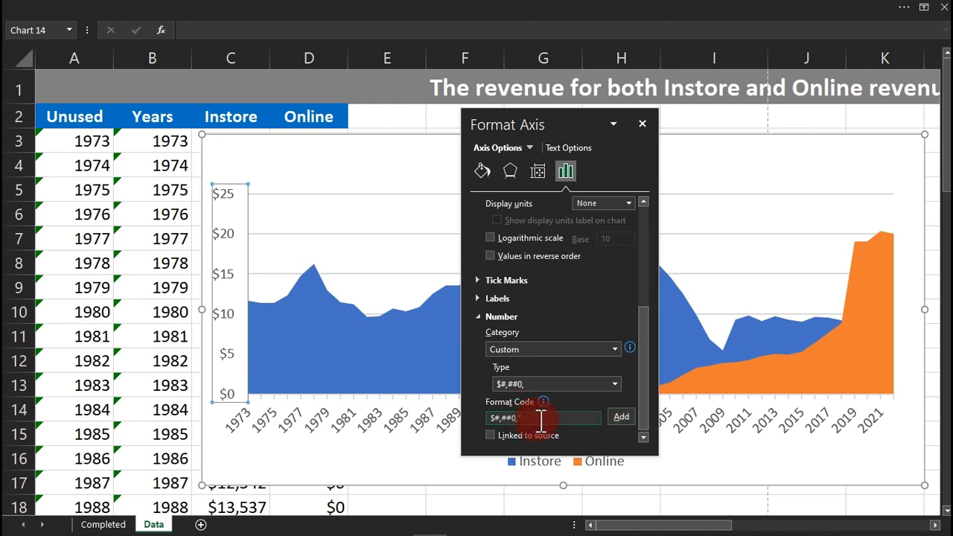
type("B\"")
left_click(622, 417)
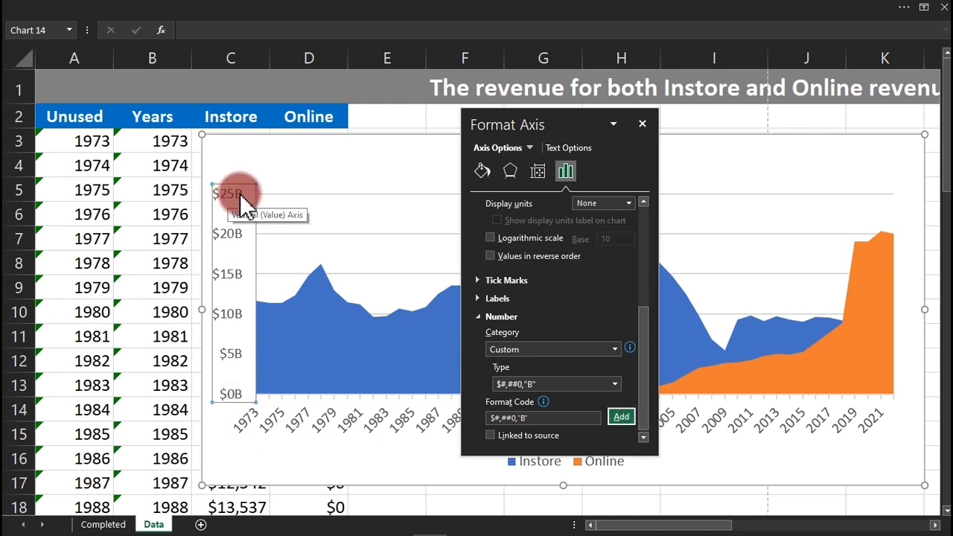
left_click(642, 123)
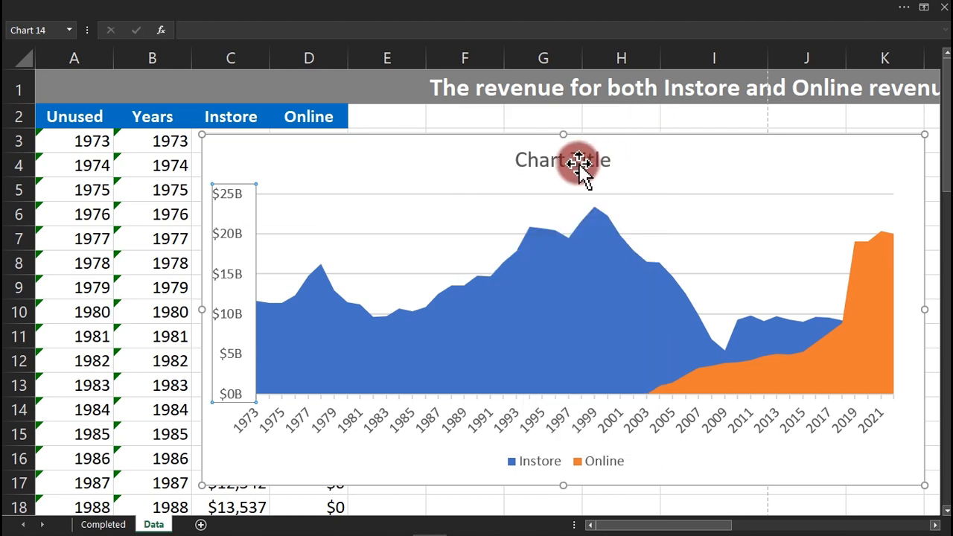
Delete the major gridlines and the legend from the area chart.
left_click(477, 235)
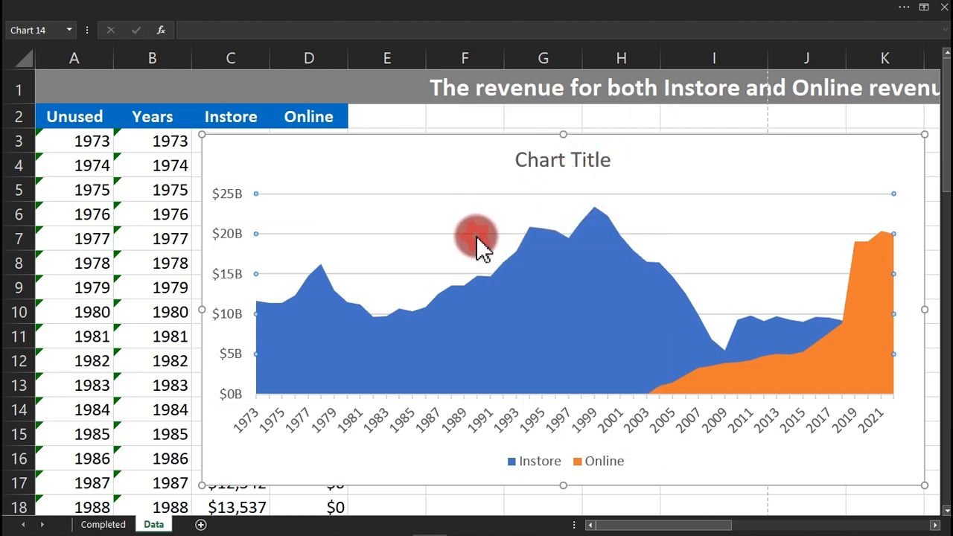
key("Delete")
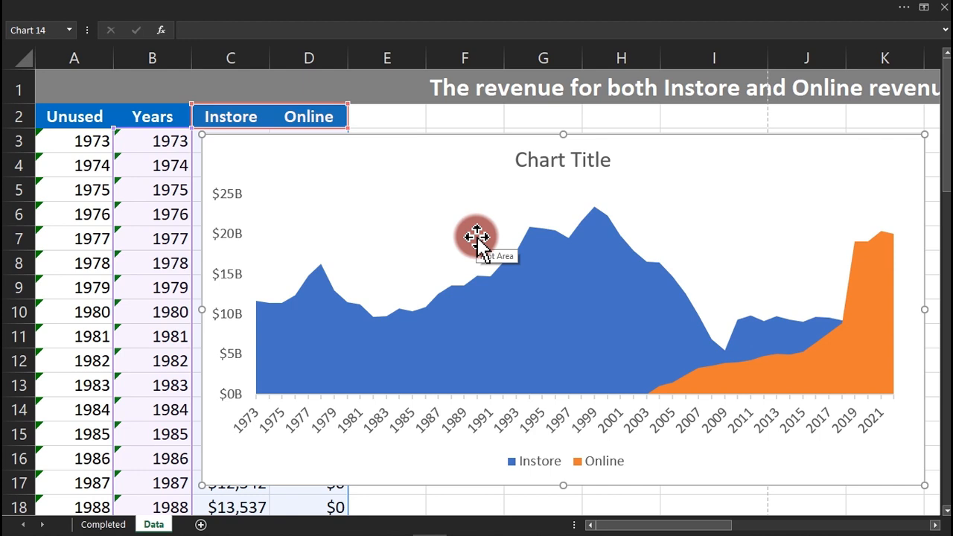
left_click(538, 465)
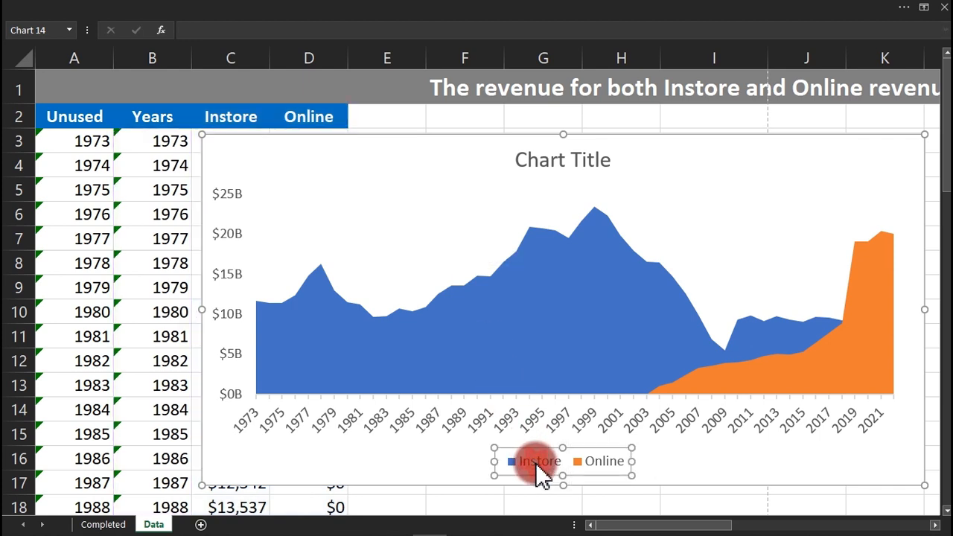
key("Delete")
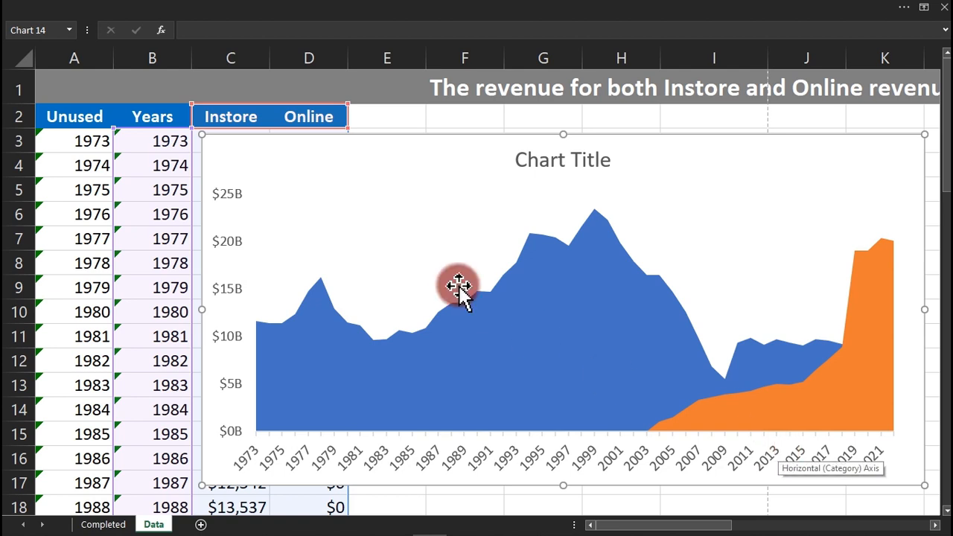
Clear the years 1974–1979 (B4:B9) and 1981–1989 (B11:B19) from the Years column.
left_click(154, 165)
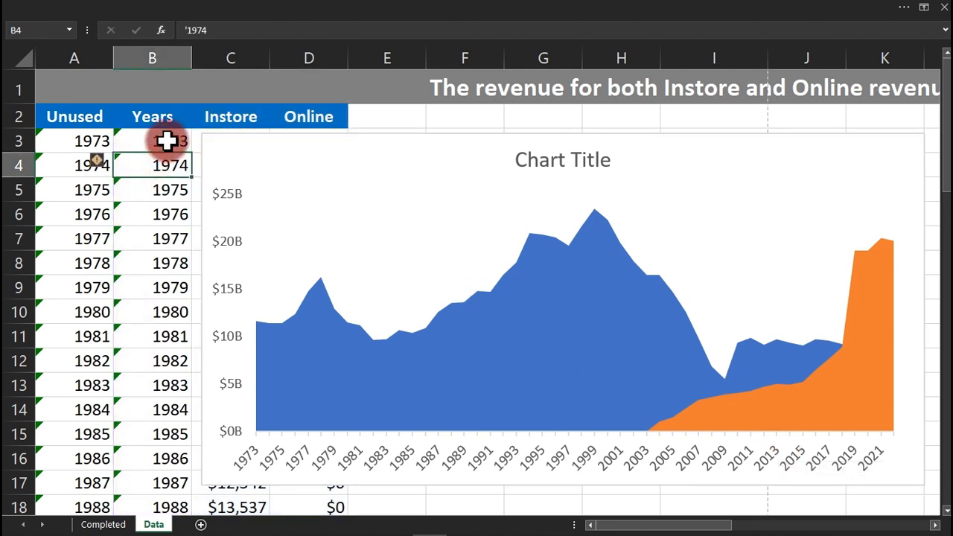
left_click(168, 140)
left_click(170, 165)
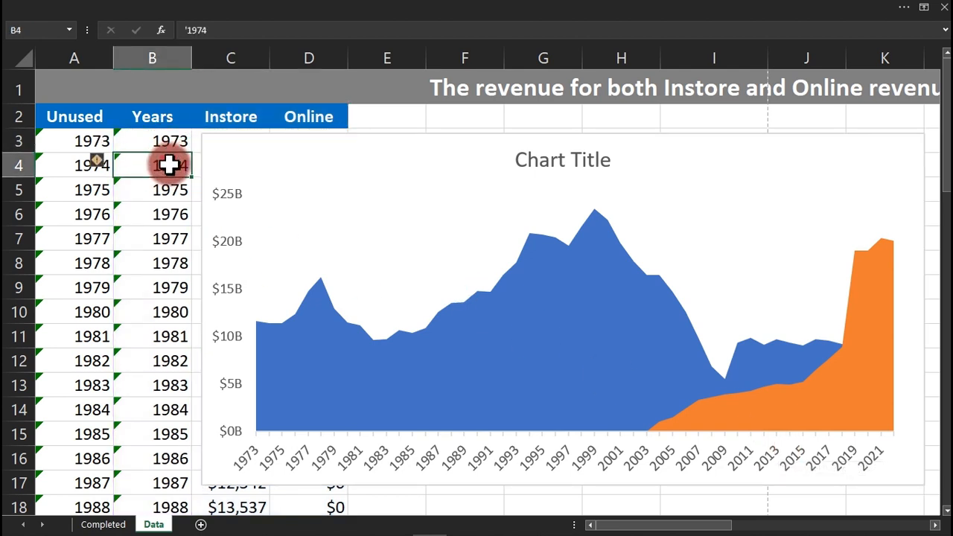
left_click_drag(169, 165, 173, 288)
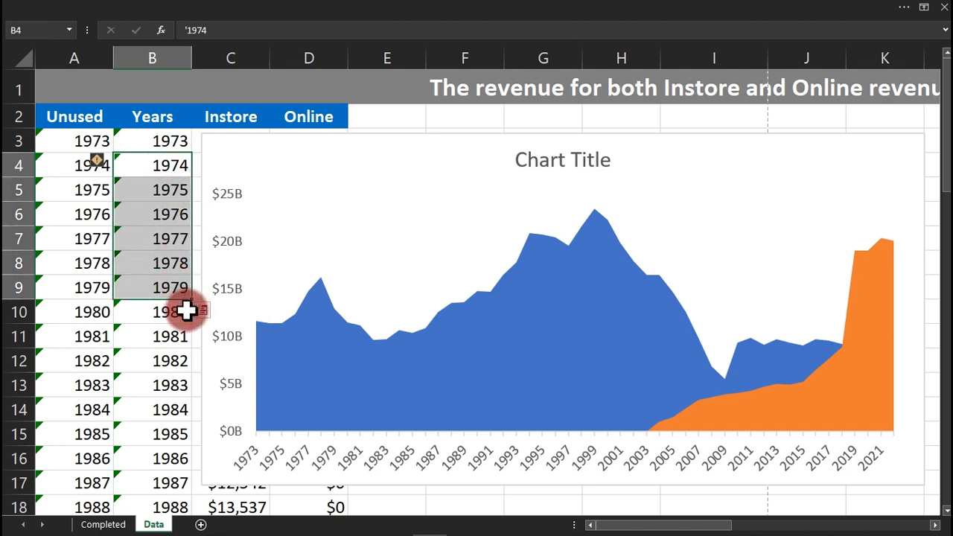
key("Delete")
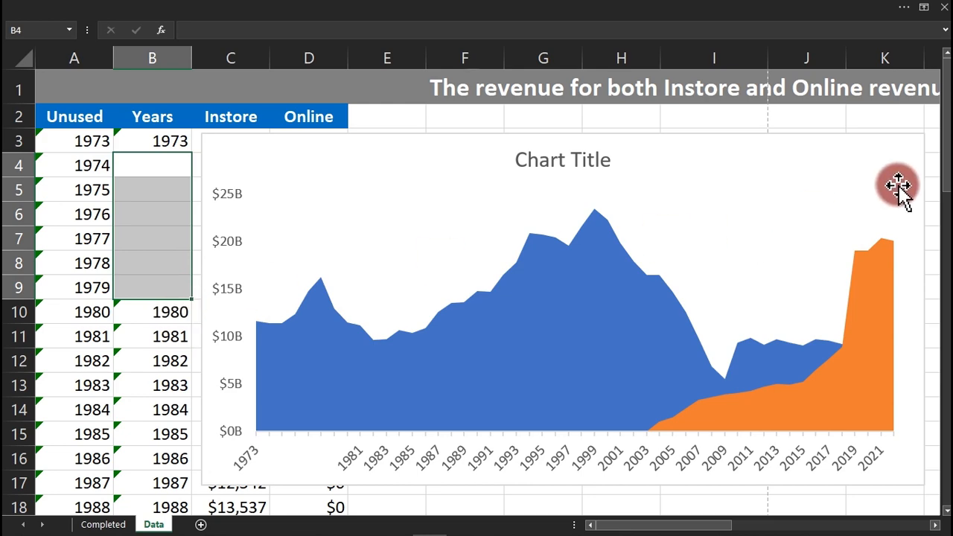
left_click_drag(945, 172, 949, 227)
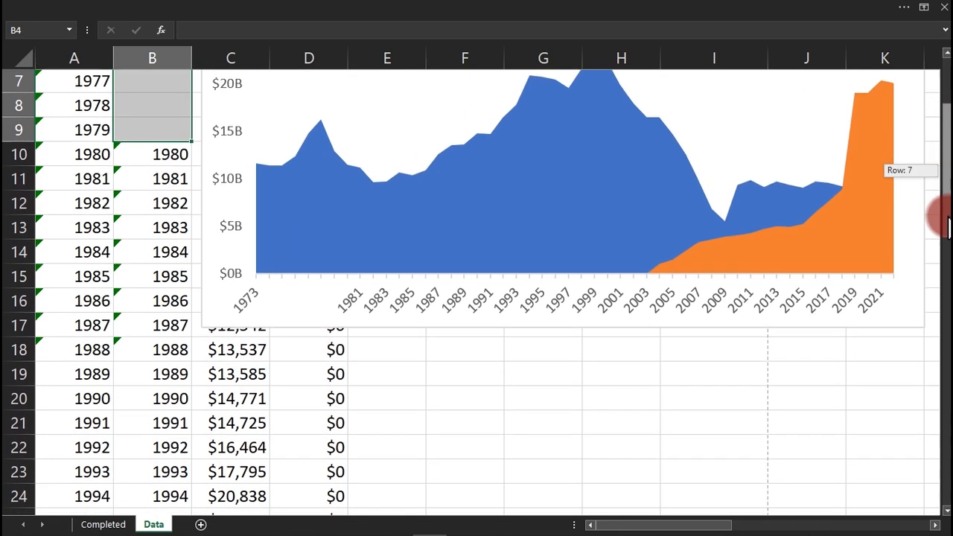
left_click_drag(170, 181, 180, 372)
key("Delete")
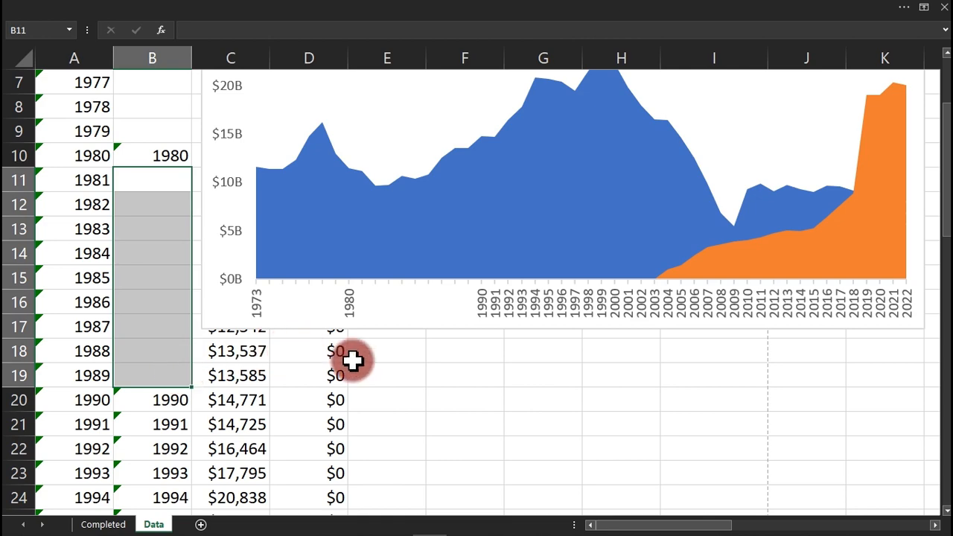
Clear the years 1991–1999 (B21:B29) and 2001–2009 (B31:B39) from the Years column.
left_click_drag(947, 205, 942, 255)
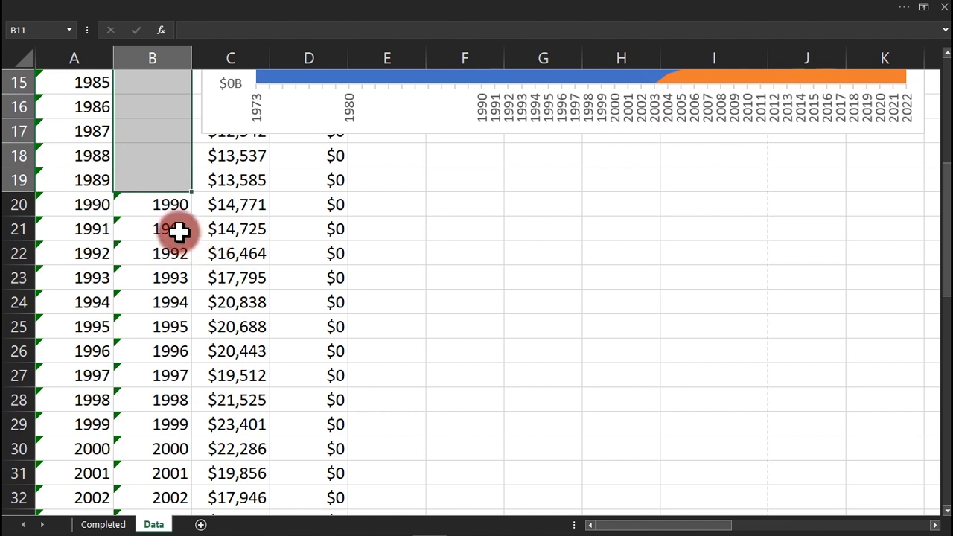
left_click_drag(178, 232, 185, 423)
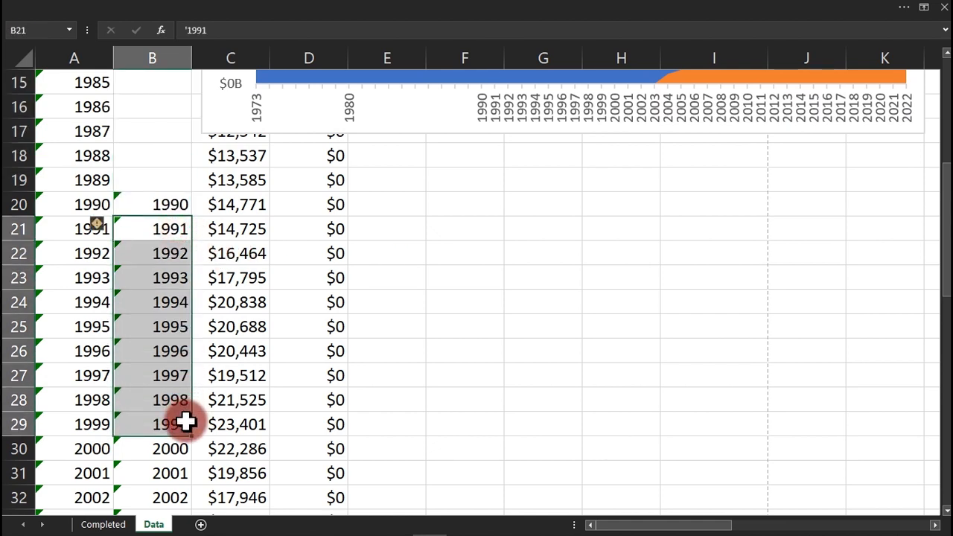
key("Delete")
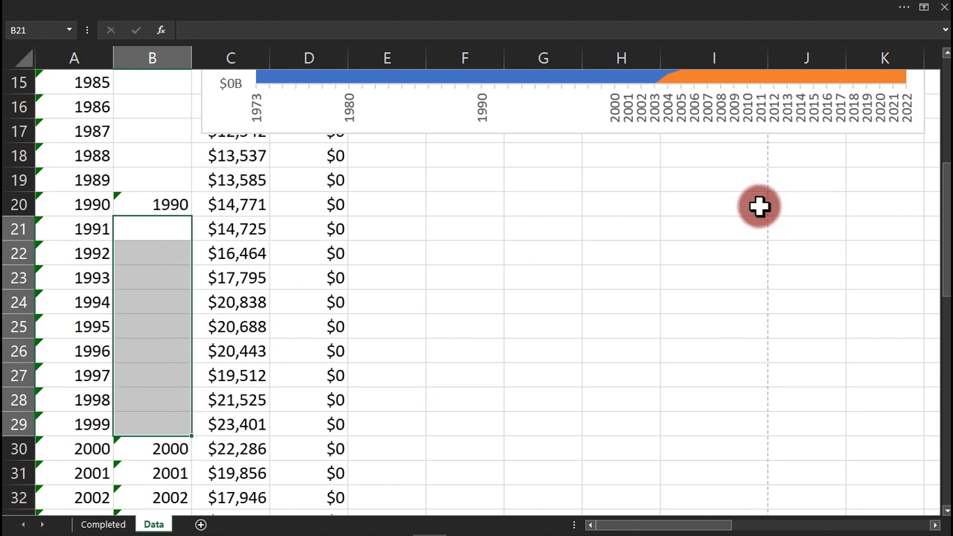
left_click_drag(942, 202, 938, 278)
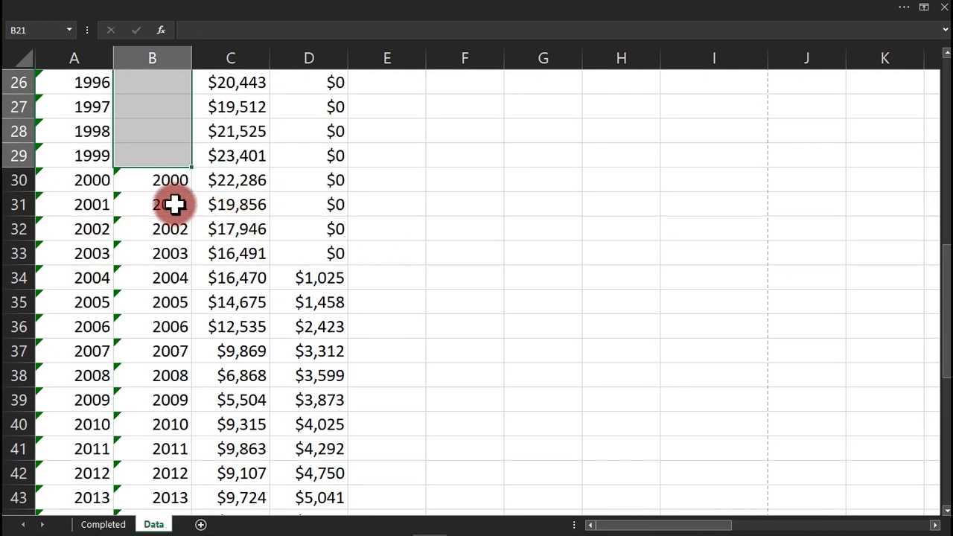
left_click_drag(174, 203, 183, 394)
key("Delete")
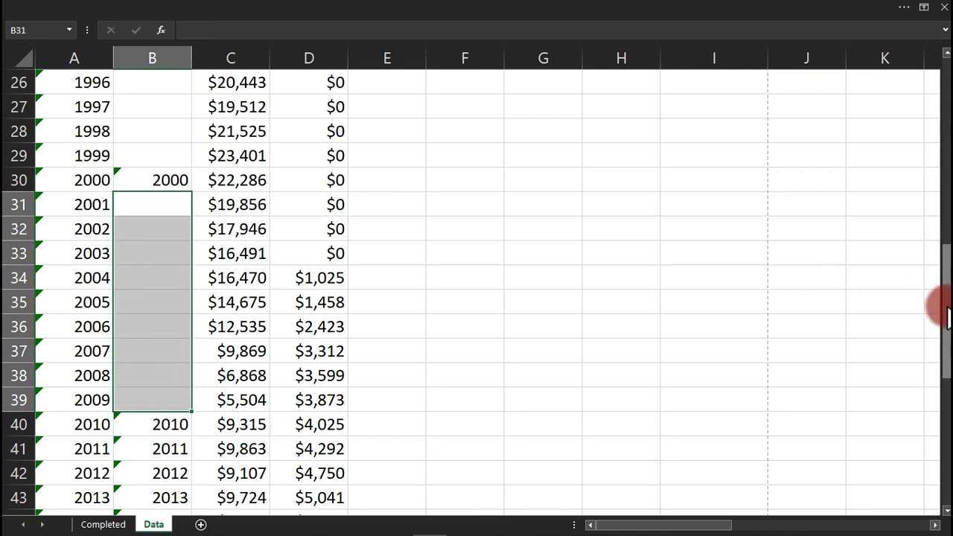
Clear the years 2011–2021 (B41:B51) from the Years column and return to the chart.
left_click_drag(944, 307, 938, 365)
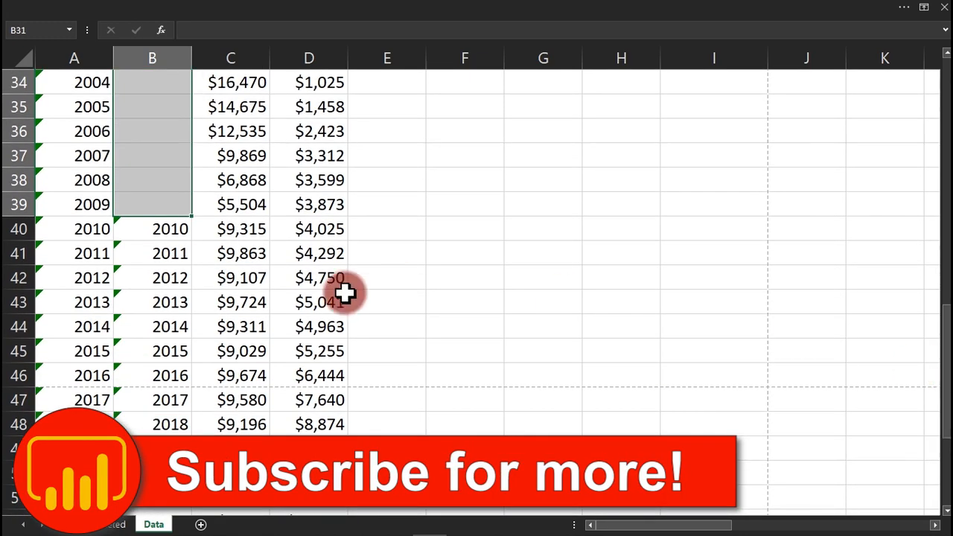
left_click_drag(182, 261, 185, 440)
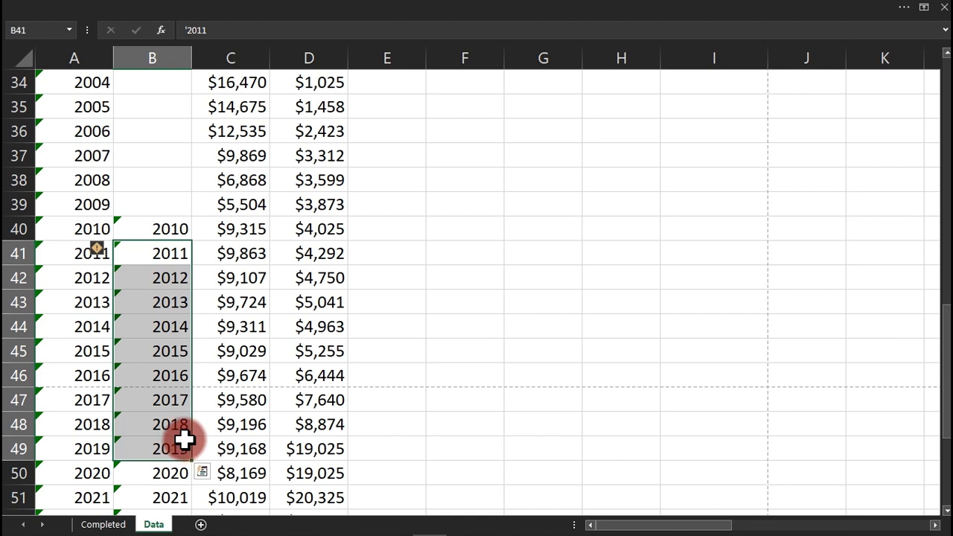
scroll(184, 440, "down", 1)
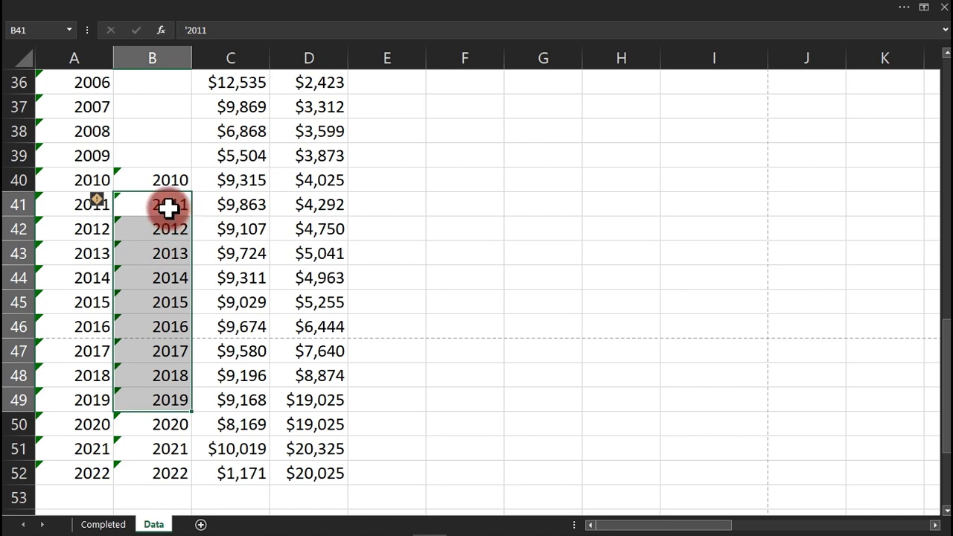
left_click_drag(166, 204, 174, 442)
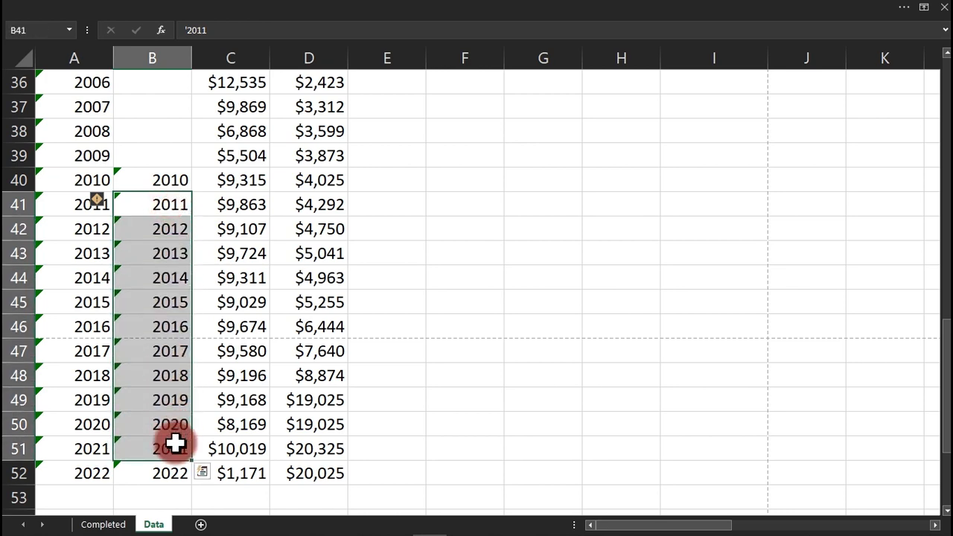
key("Delete")
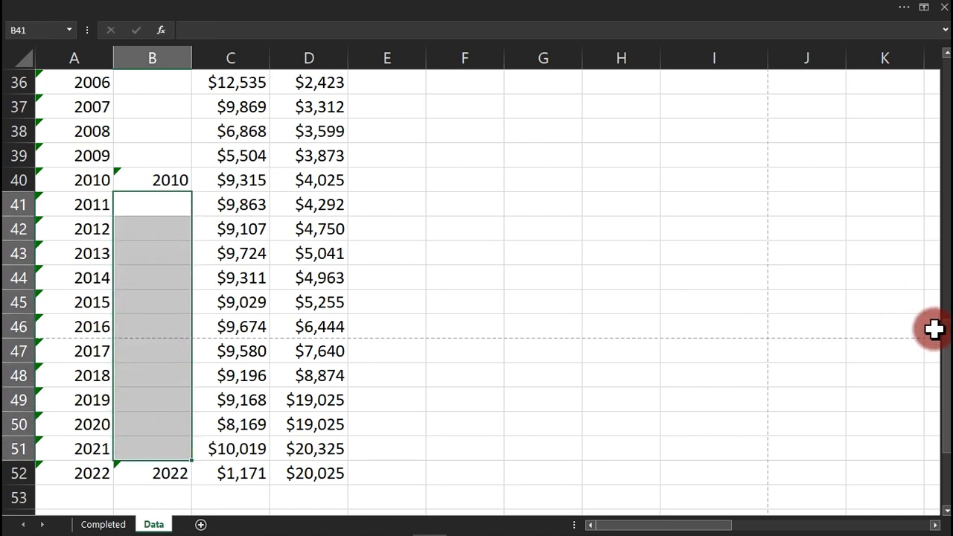
left_click_drag(947, 349, 932, 89)
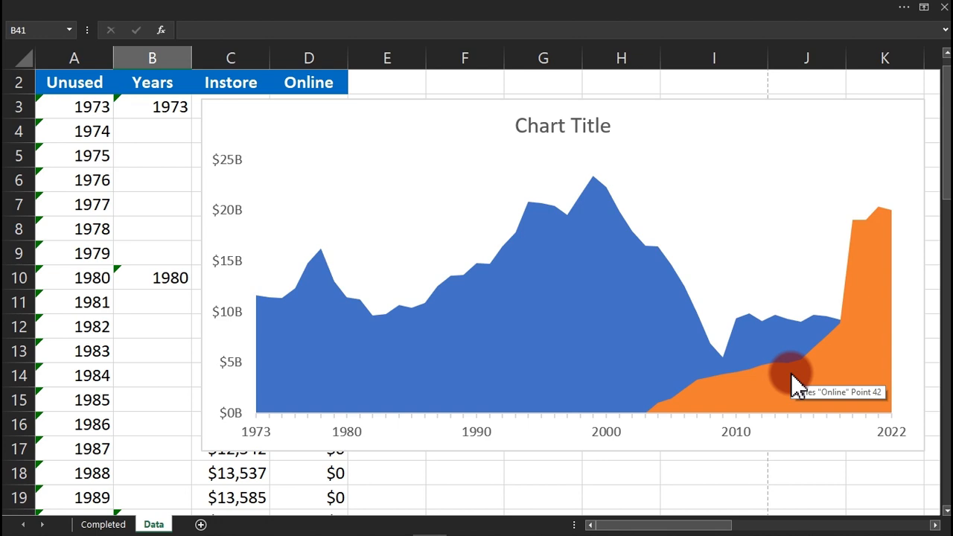
Enter the label In-Store Revenue in cell F45, beside the last rows of the revenue data.
left_click(550, 127)
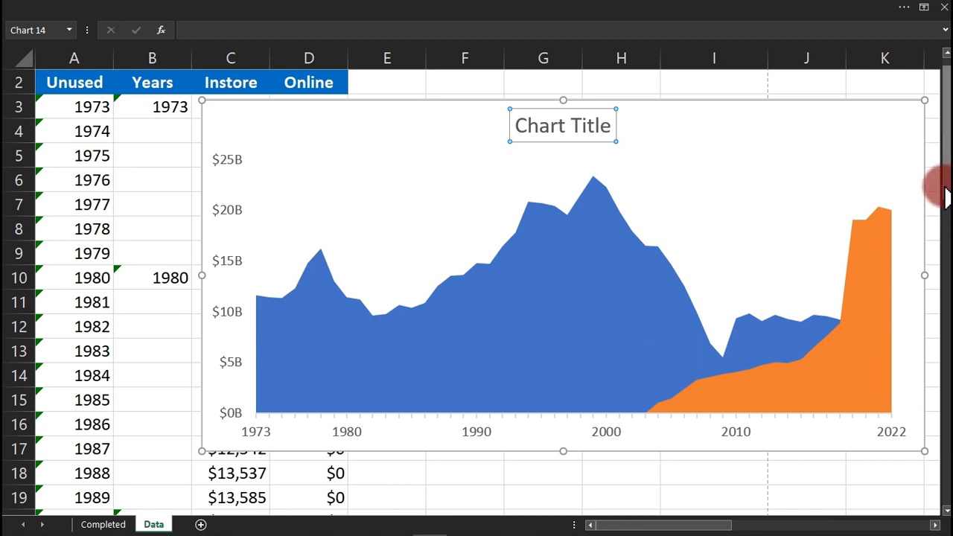
left_click_drag(943, 186, 944, 391)
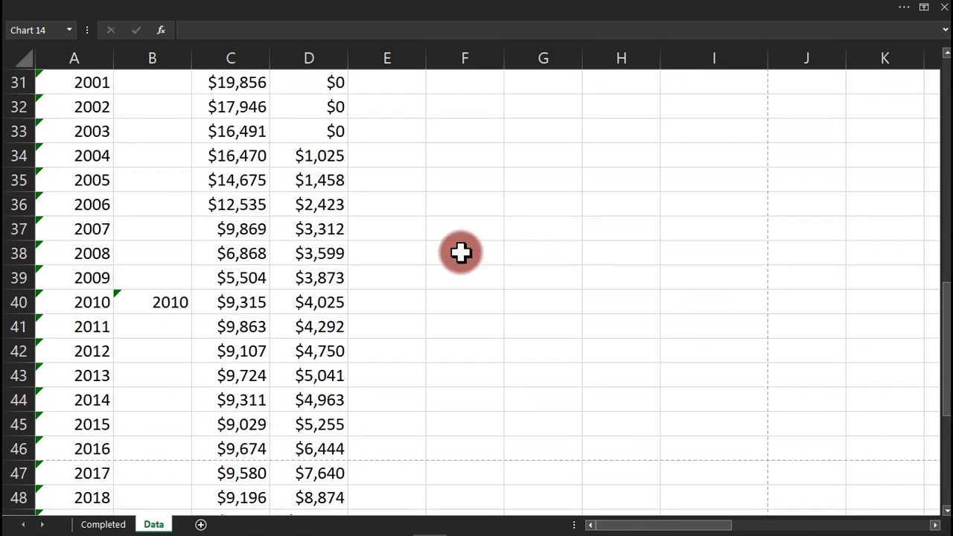
left_click(311, 154)
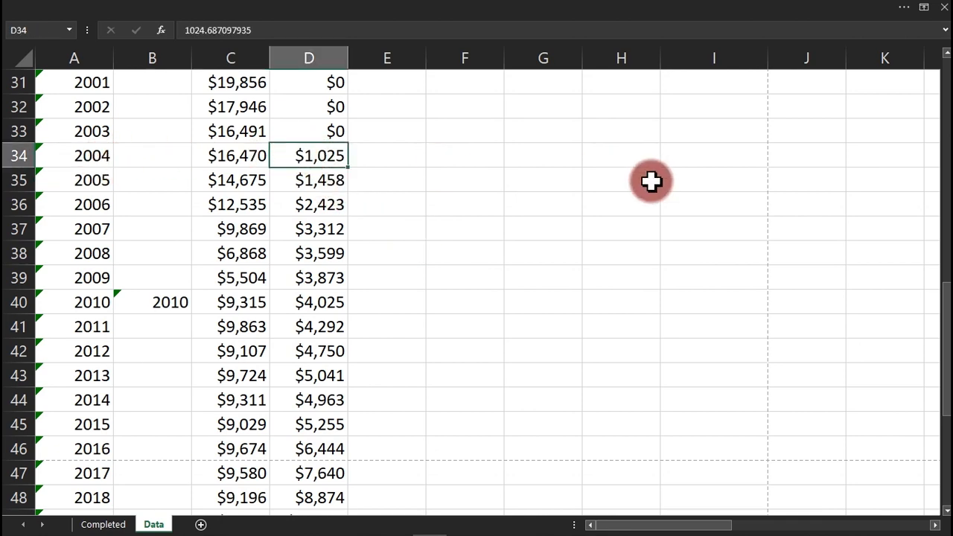
left_click_drag(945, 315, 946, 376)
left_click(306, 326)
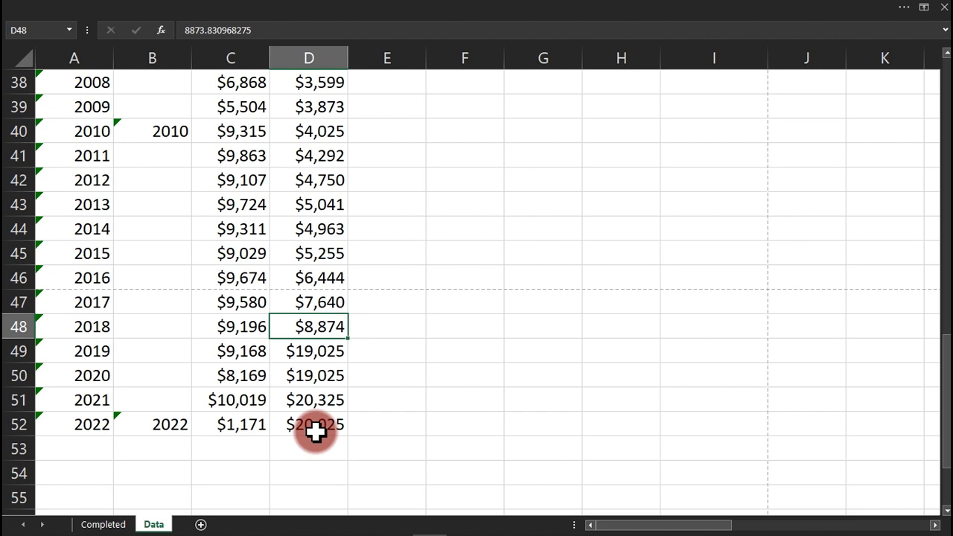
left_click(477, 256)
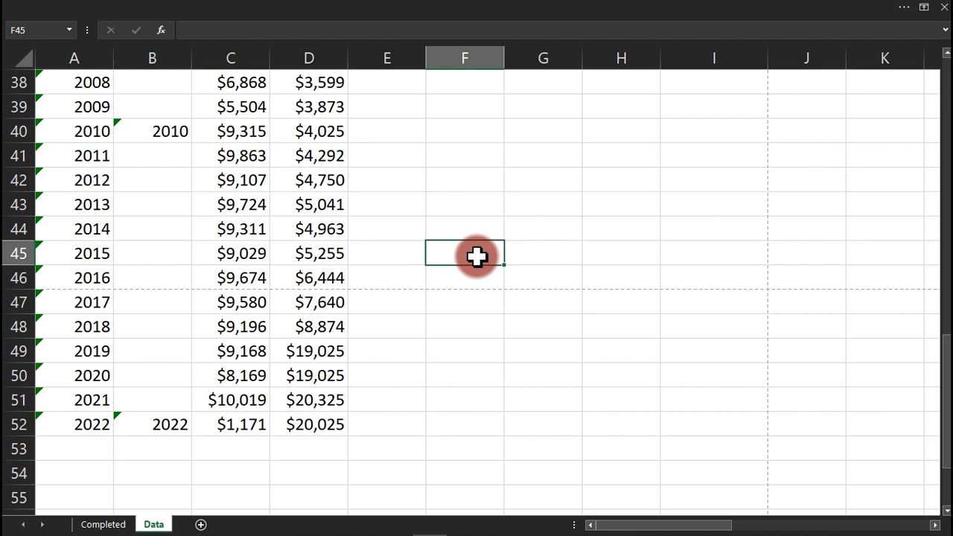
type("Ins")
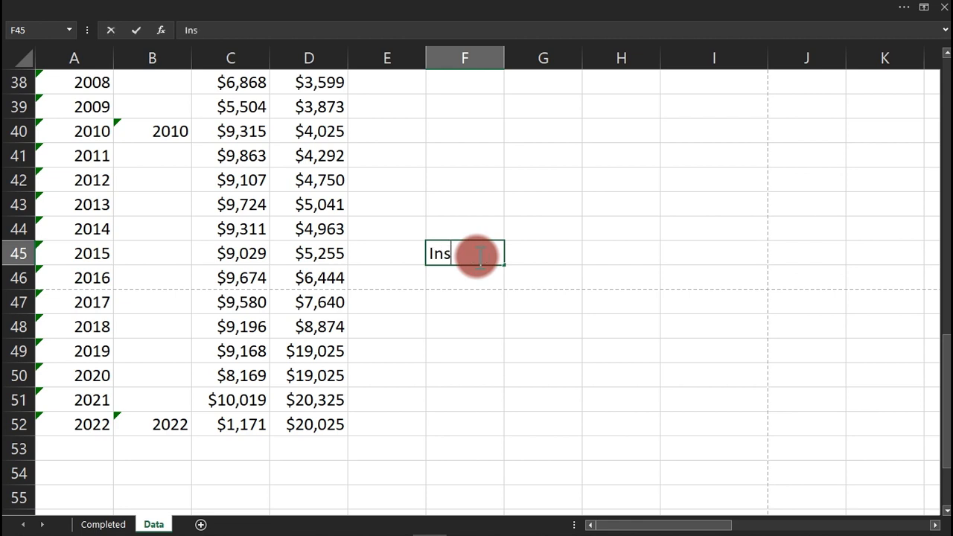
key("BackSpace")
type("-Stor")
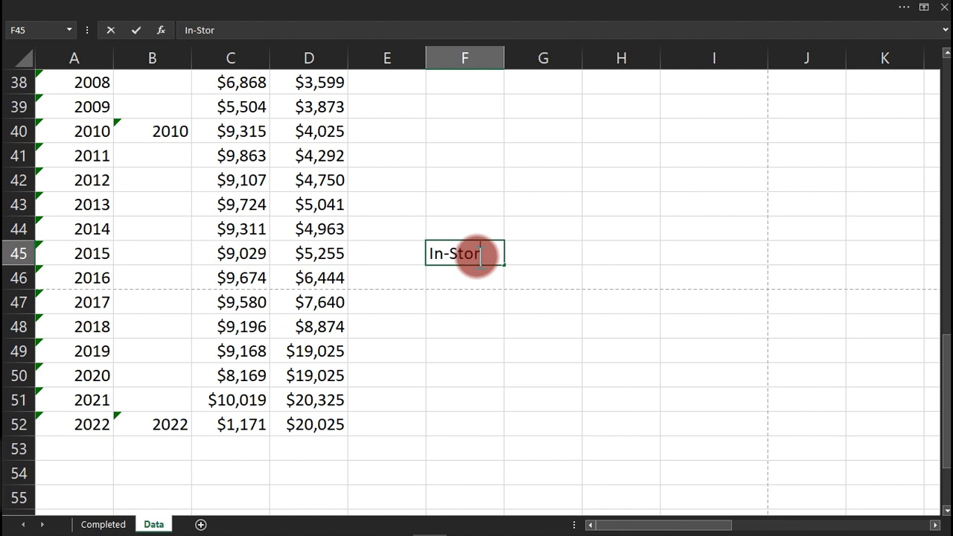
type("e Re")
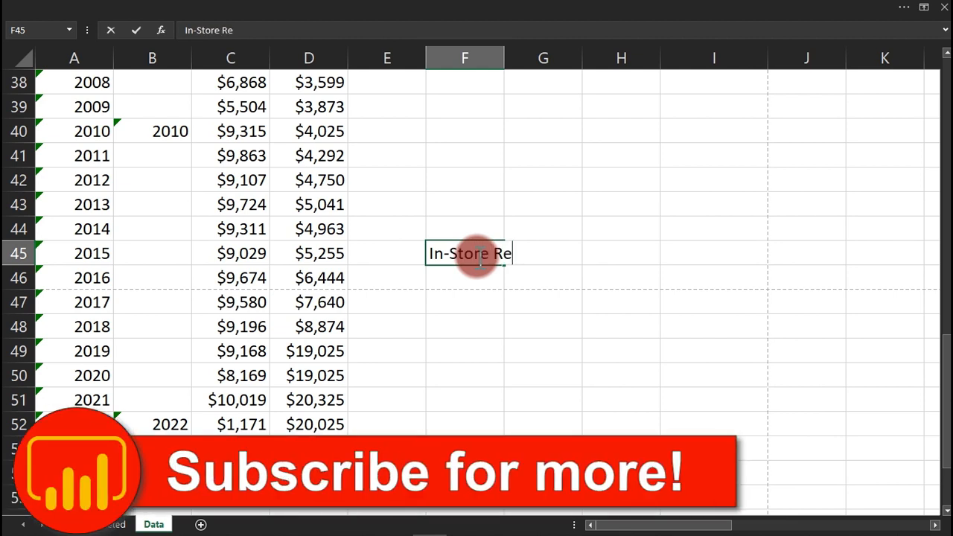
type("venue")
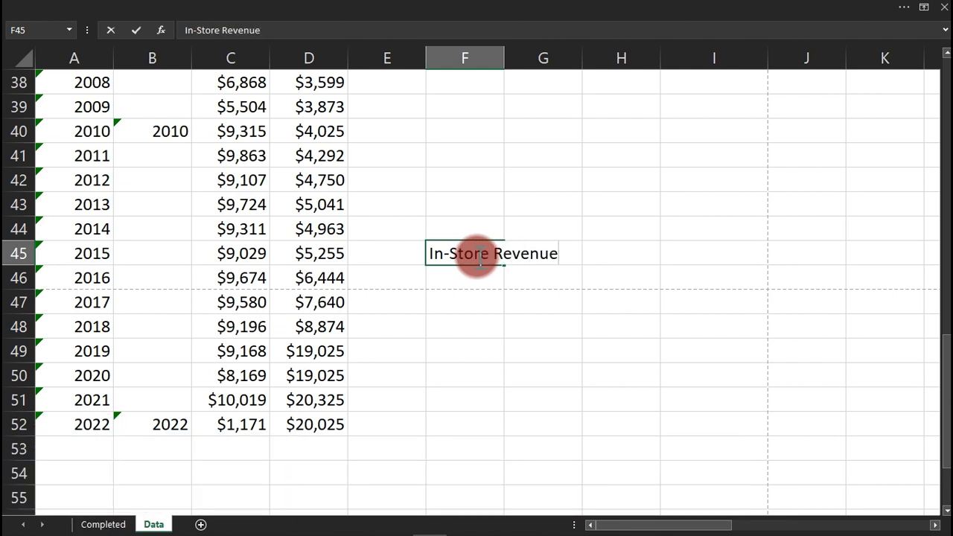
Enter the label Online Revenue in cell F46, directly below the In-Store Revenue label.
left_click(459, 279)
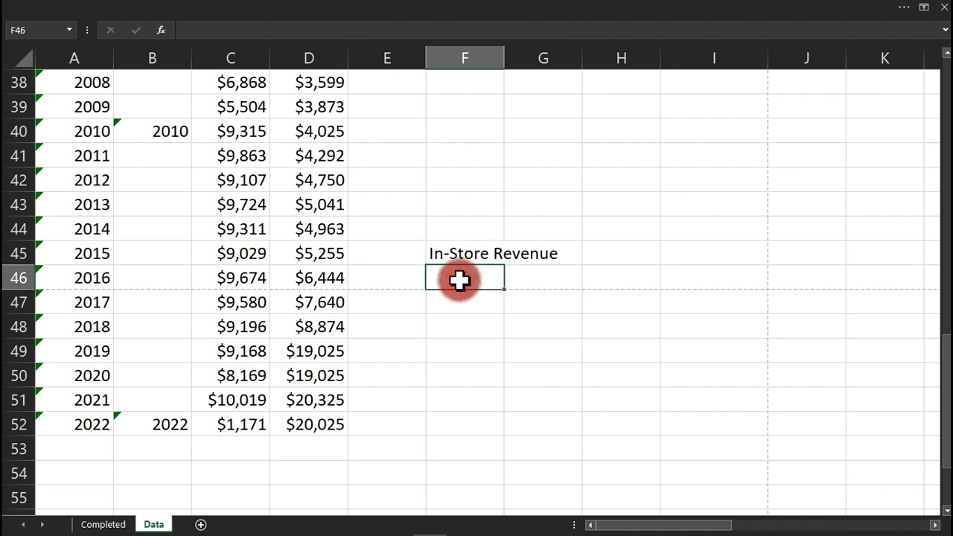
type("Online")
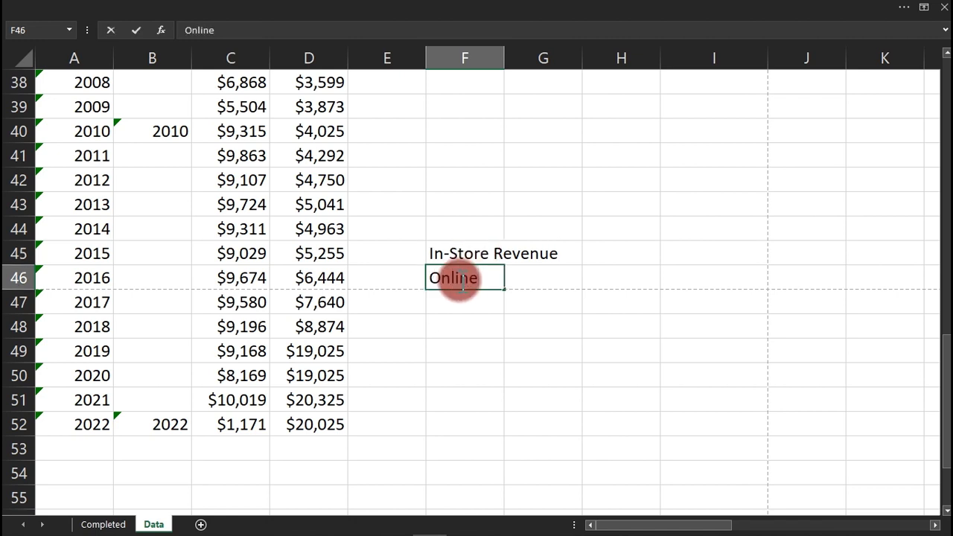
type(" Revenue")
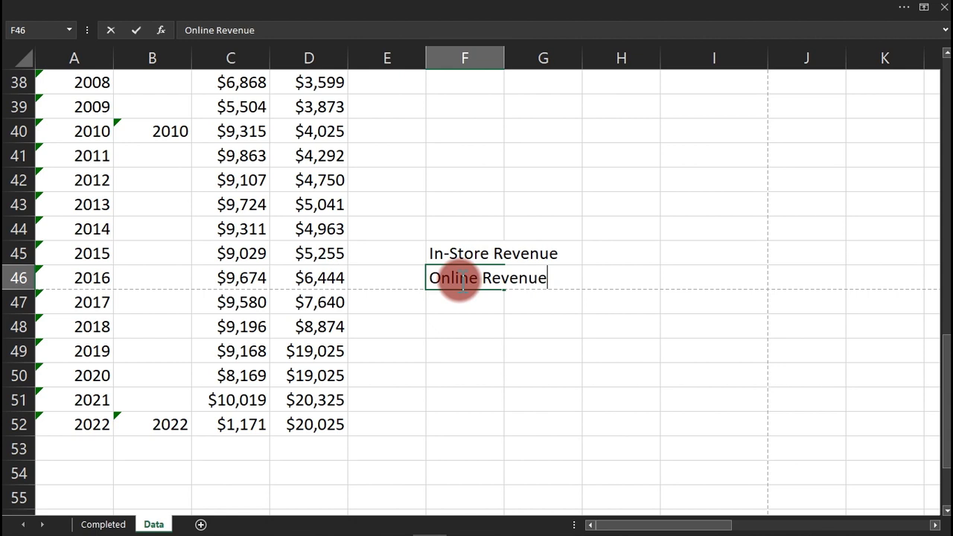
Total the Instore revenues for 2018–2022 in H45 with the formula =SUM(C48:C52).
left_click(594, 254)
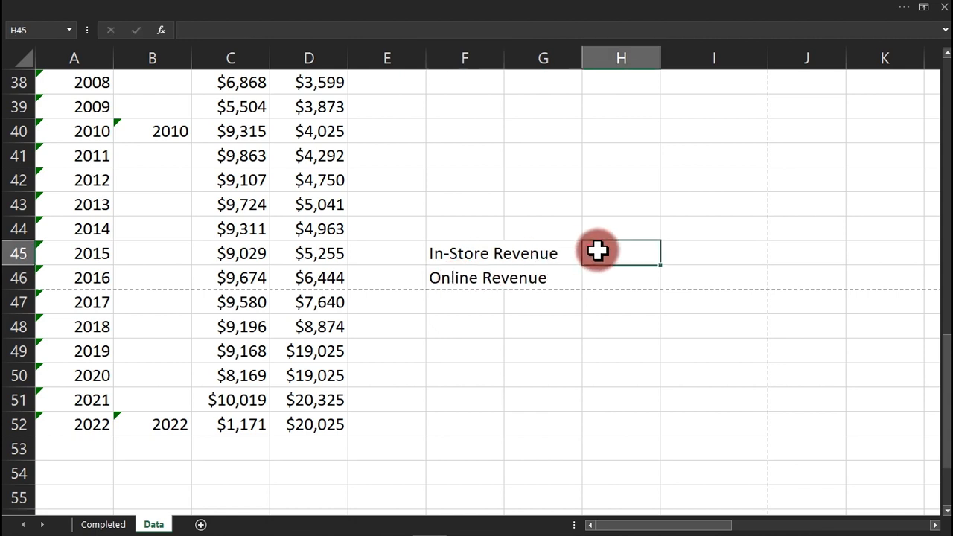
type("=sum")
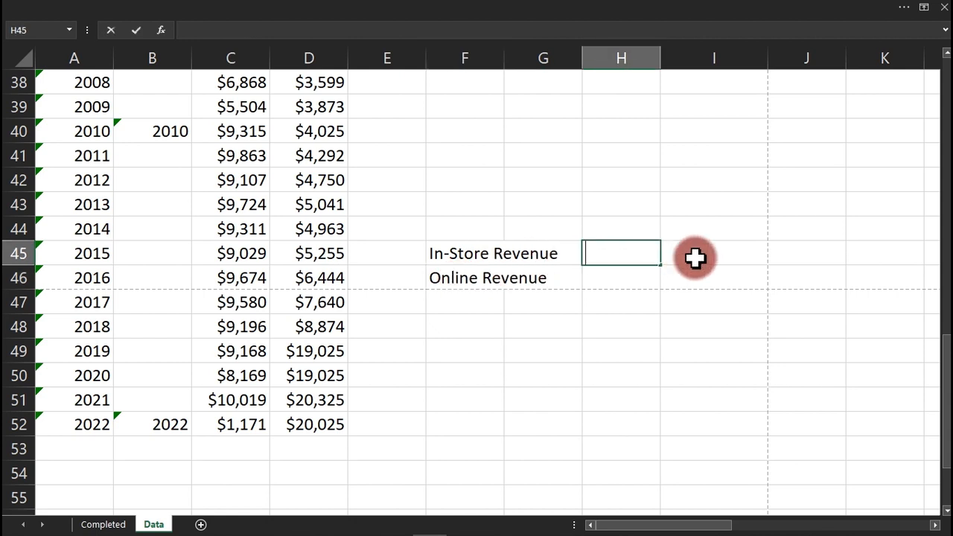
key("Tab")
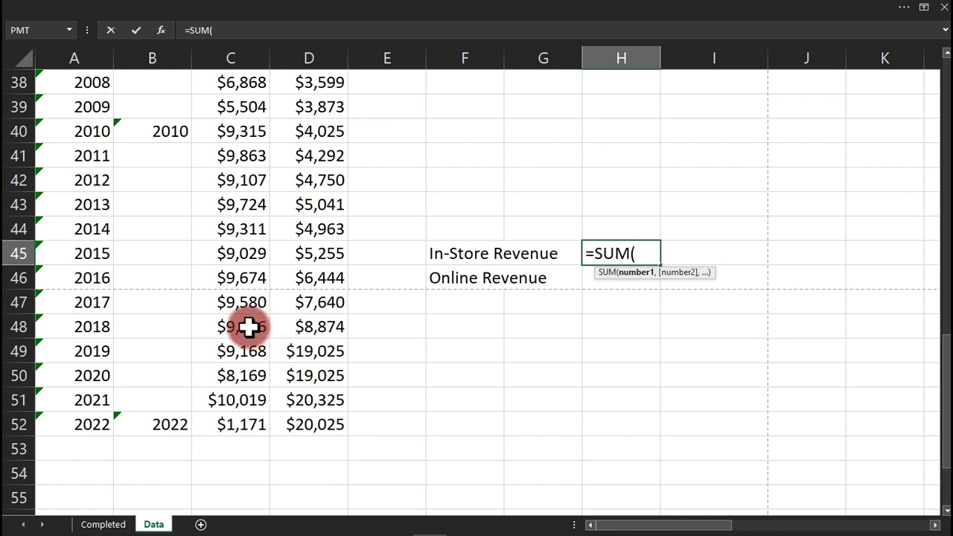
left_click_drag(248, 327, 245, 417)
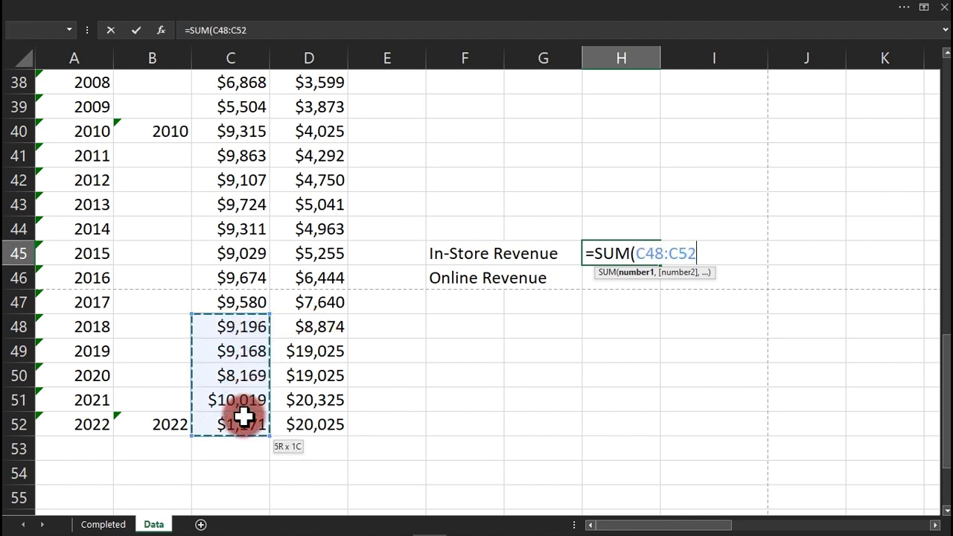
key("ctrl+Return")
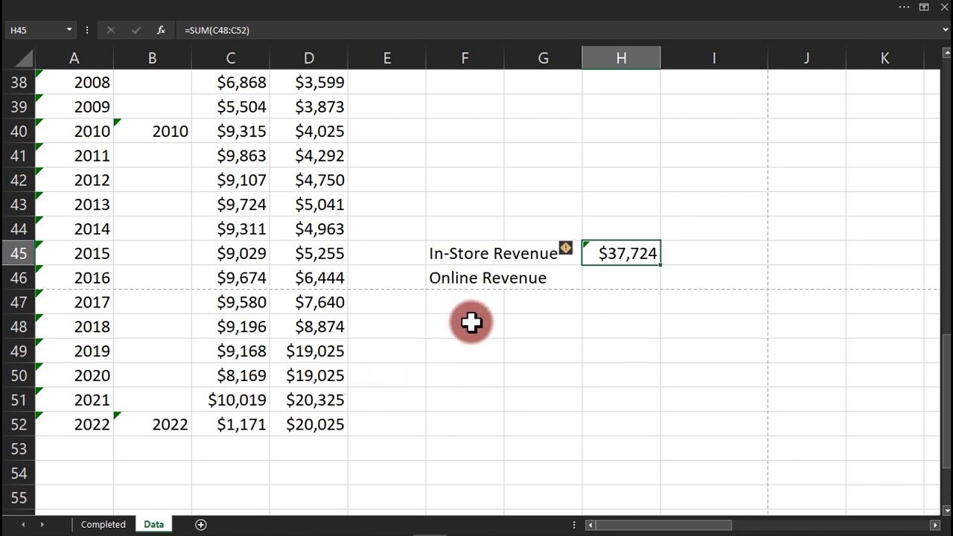
Total the Online revenues for 2018–2022 in H46 with the formula =SUM(D48:D52).
left_click(625, 277)
type("=")
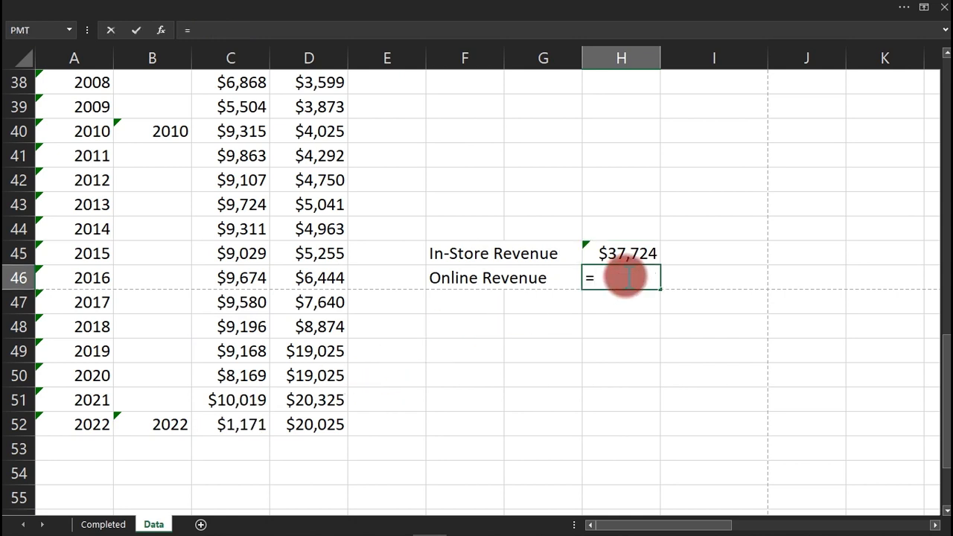
type("sum")
key("Tab")
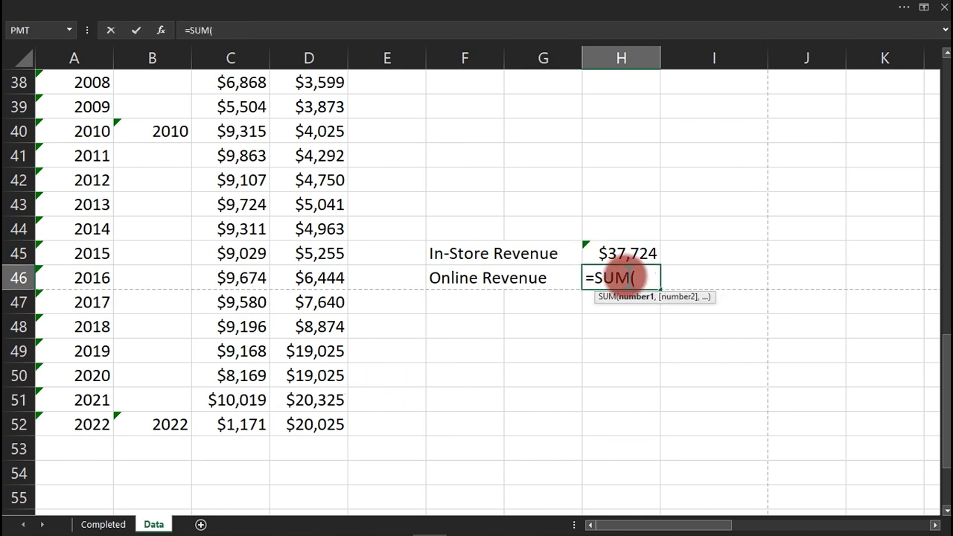
left_click_drag(311, 326, 312, 419)
key("ctrl+Return")
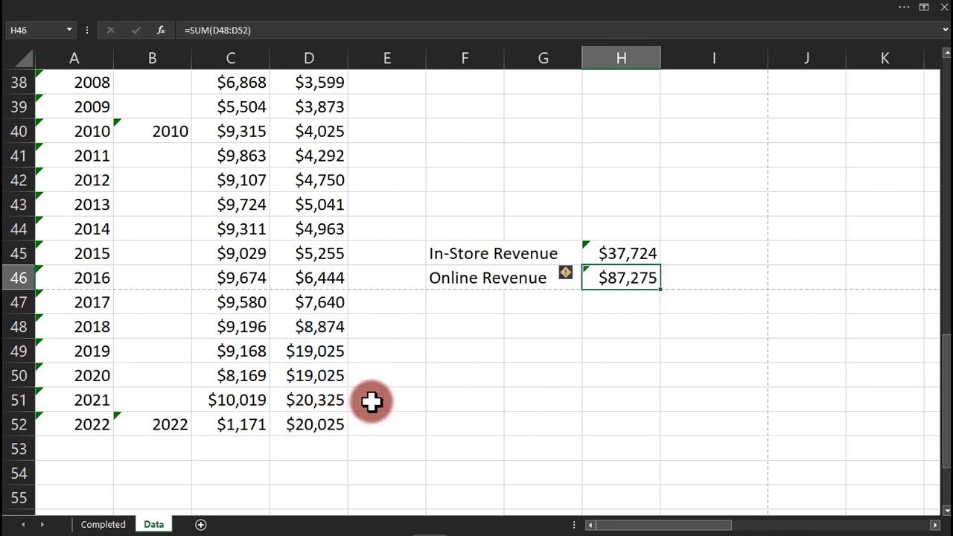
Label F47 as % Change and divide in-store by online revenue in H47 with =H45/H46.
left_click(457, 302)
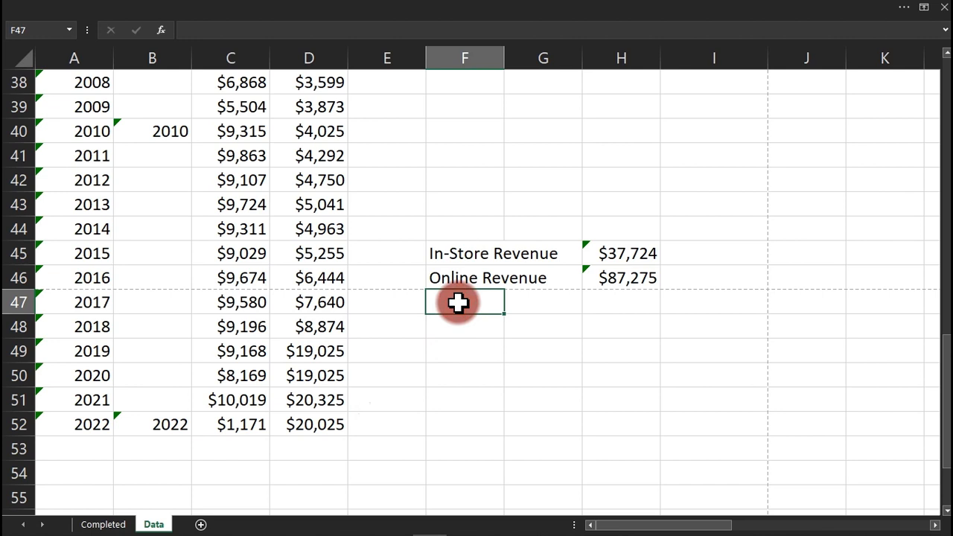
type("% Ch")
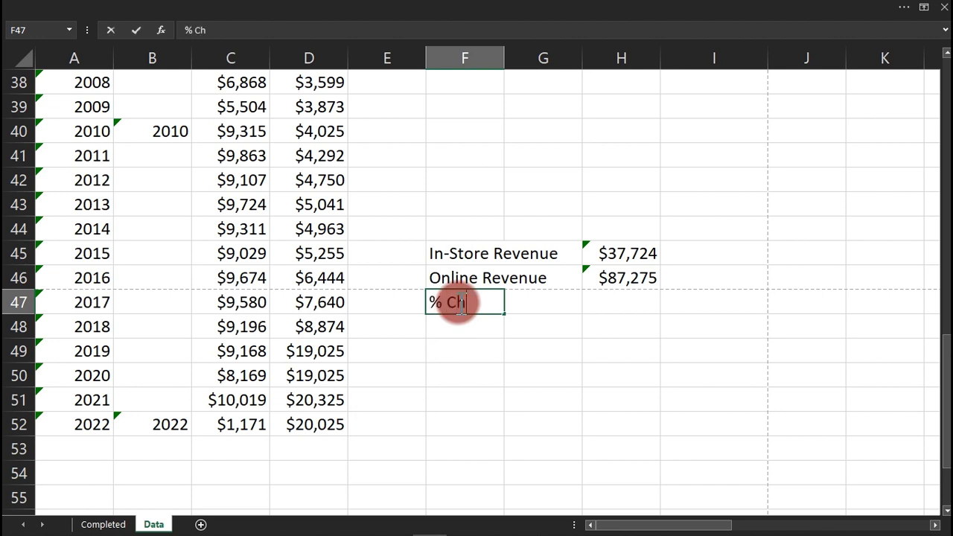
type("ange")
key("Tab")
left_click(619, 302)
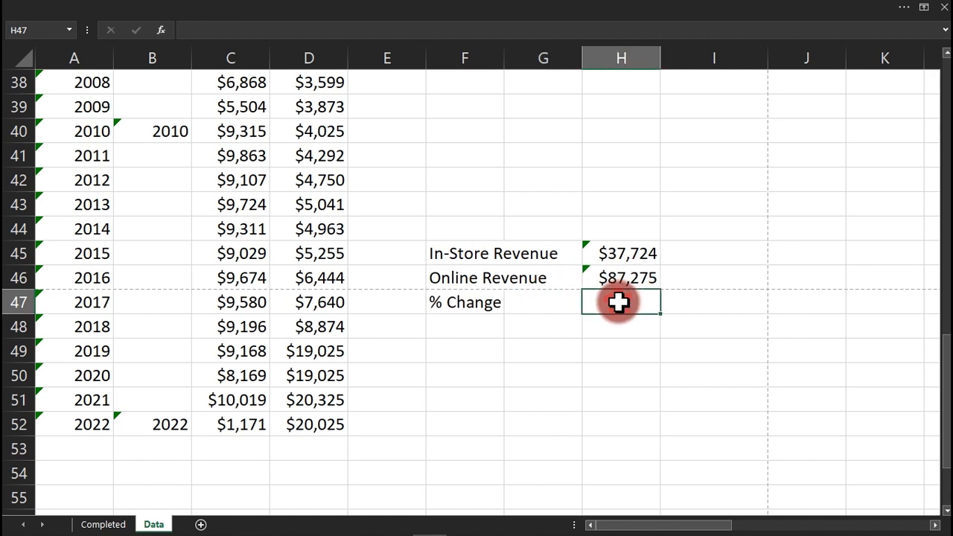
type("=")
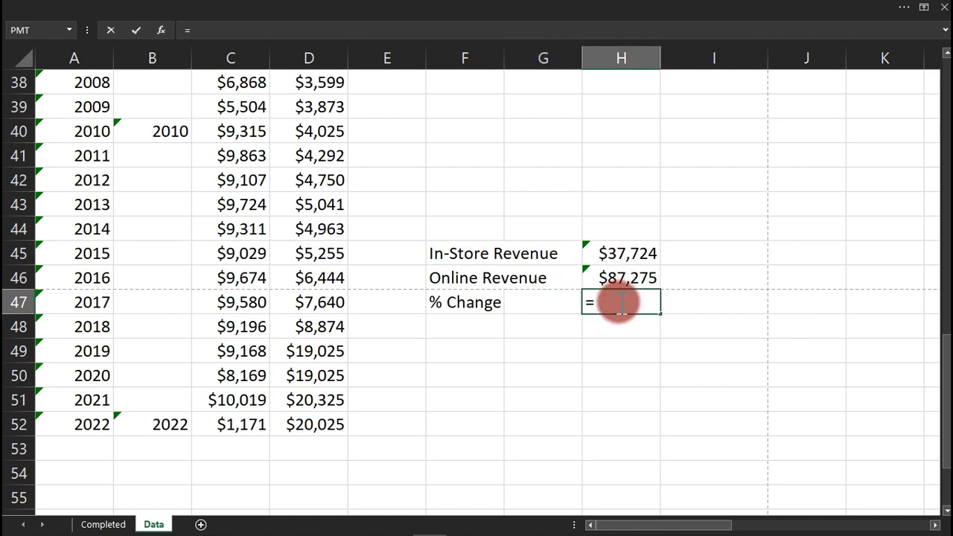
left_click(622, 256)
type("/")
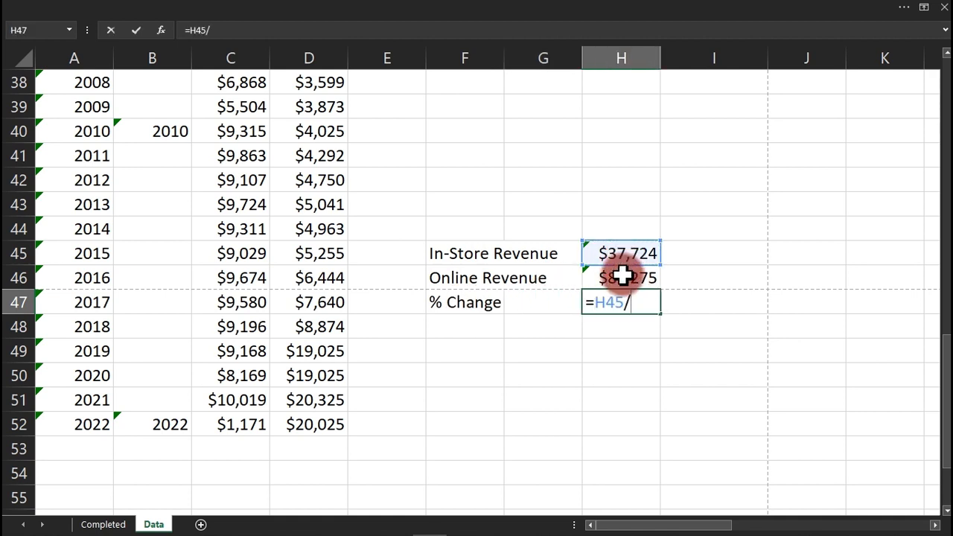
left_click(622, 277)
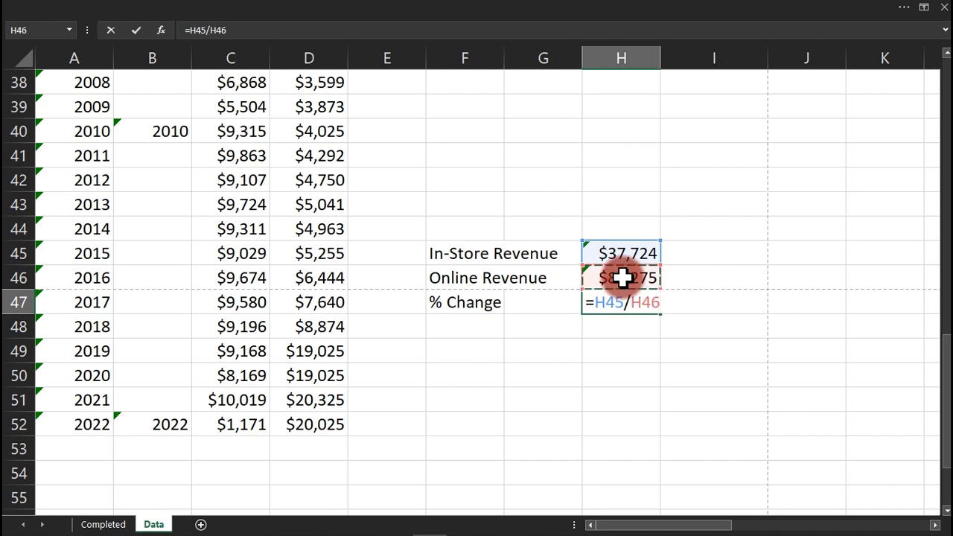
key("ctrl+Return")
Format the % Change result in H47 as Percentage with 1 decimal place.
key("ctrl+1")
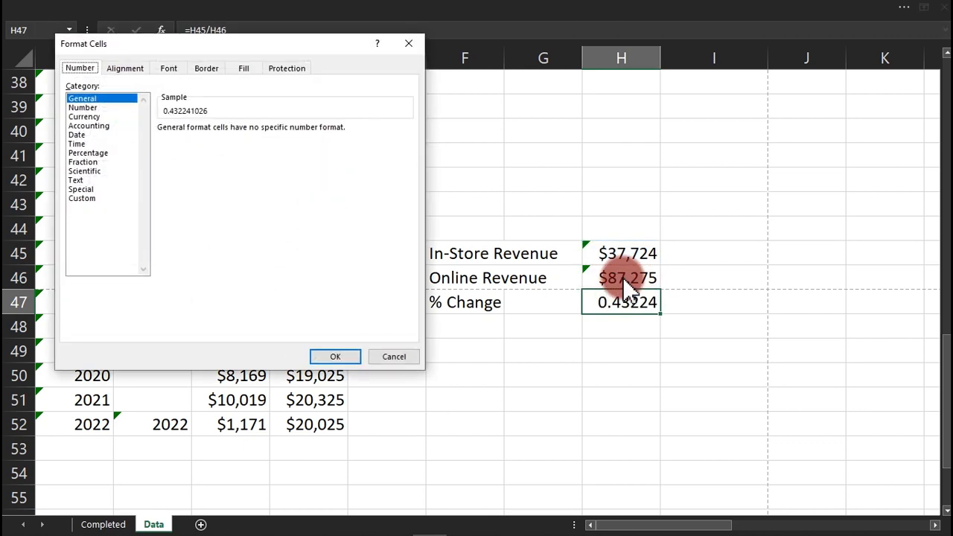
left_click(89, 153)
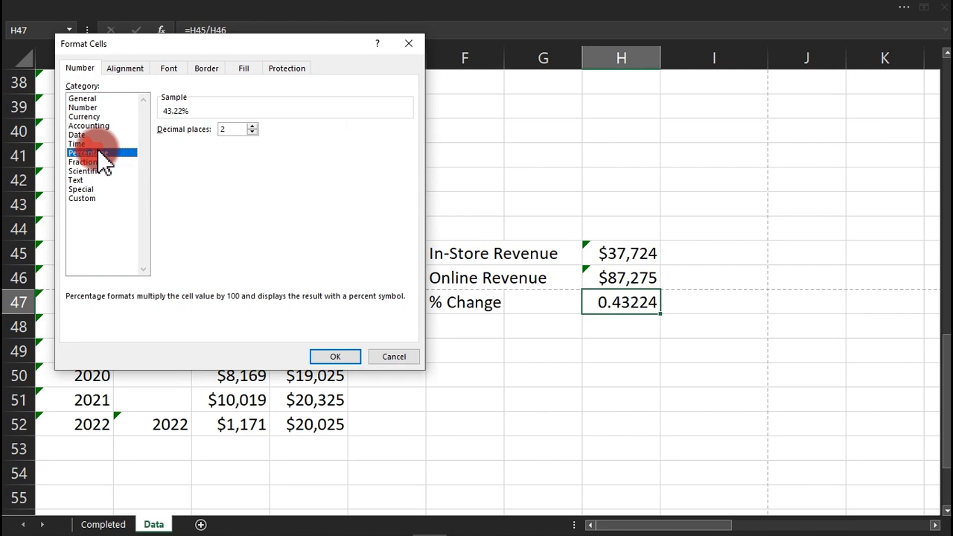
left_click(253, 132)
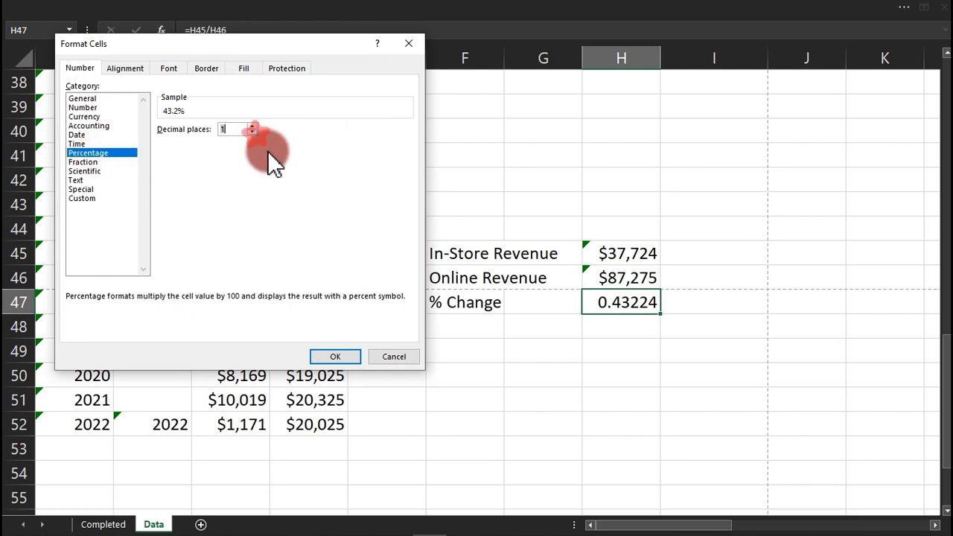
left_click(357, 357)
Enter the heading Caption in cell F49, below the revenue summary.
left_click(468, 358)
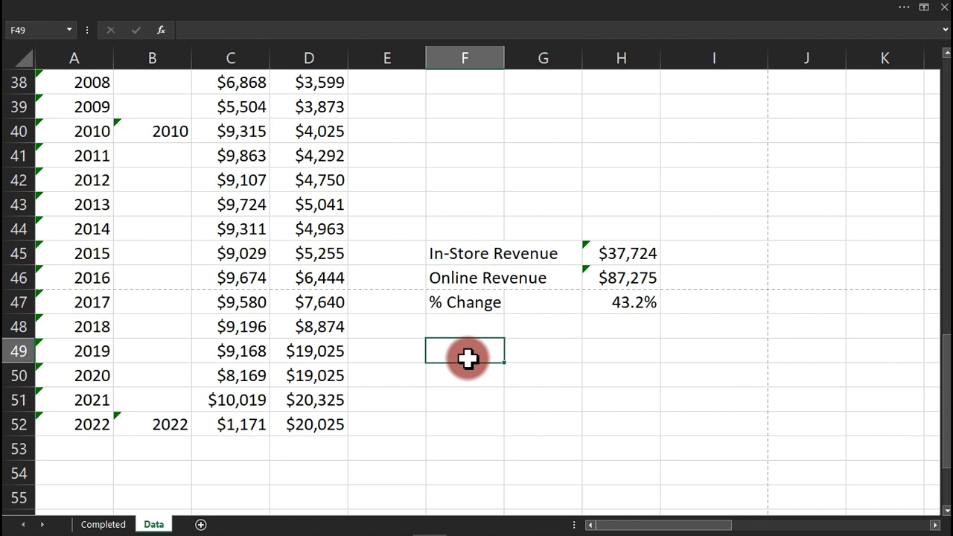
left_click_drag(946, 379, 945, 406)
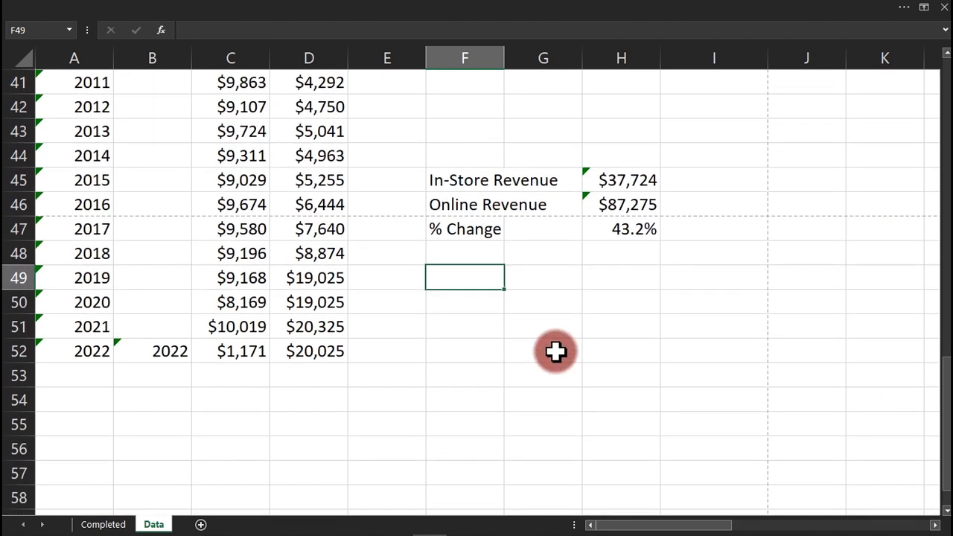
type("Captoion")
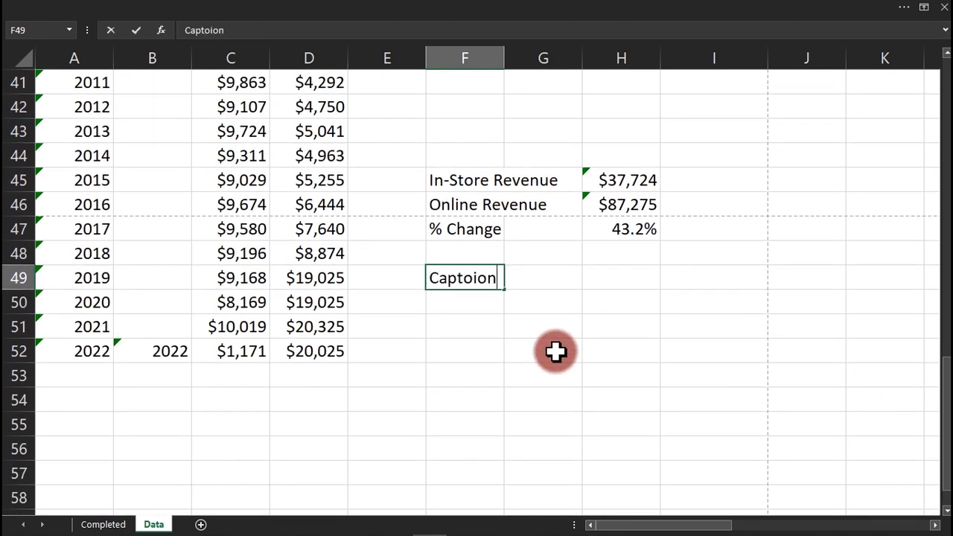
key("BackSpace")
key("BackSpace")
key("BackSpace")
key("BackSpace")
type("ion")
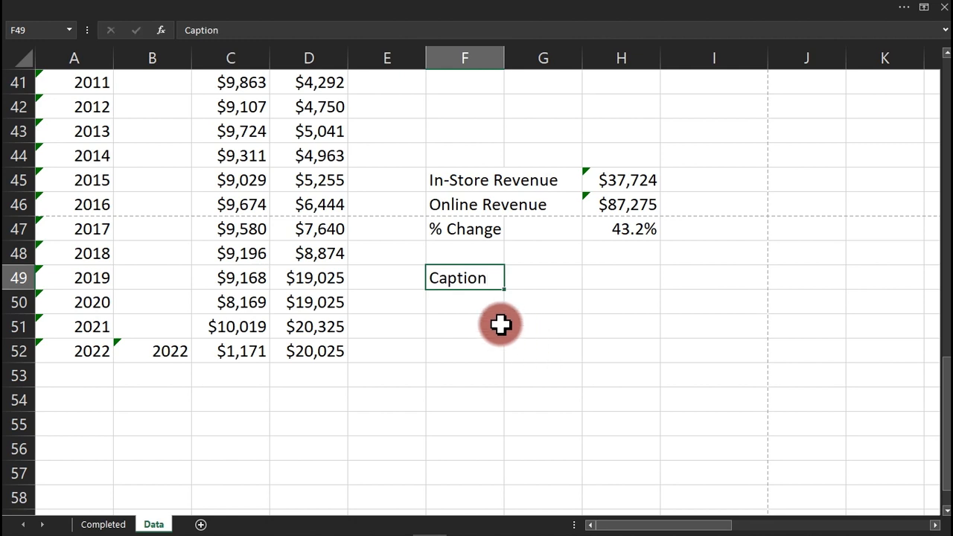
left_click(482, 310)
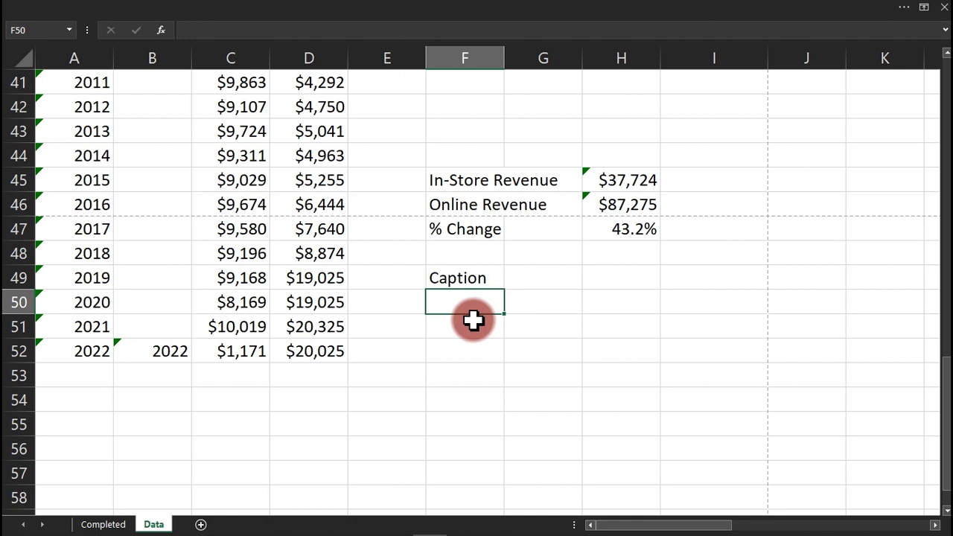
left_click(473, 320)
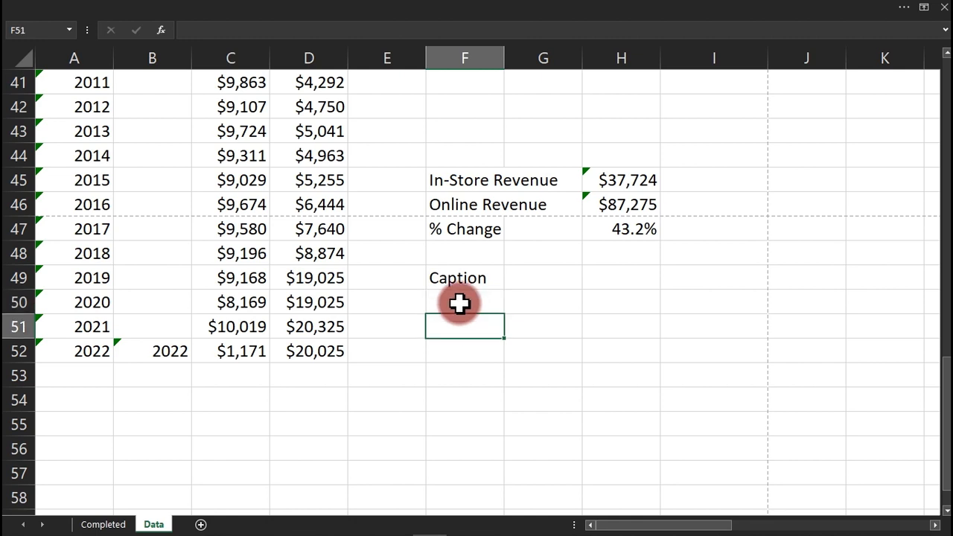
Start the caption formula in F51 by joining the text "Annex Toy " to the Online Revenue label in F46.
type("=\"Annex Toy")
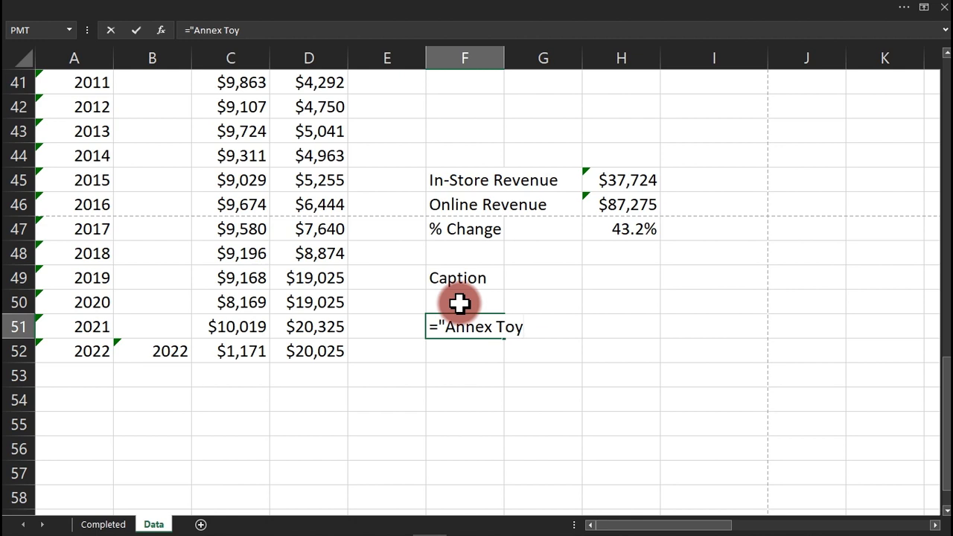
type("\"")
type("&")
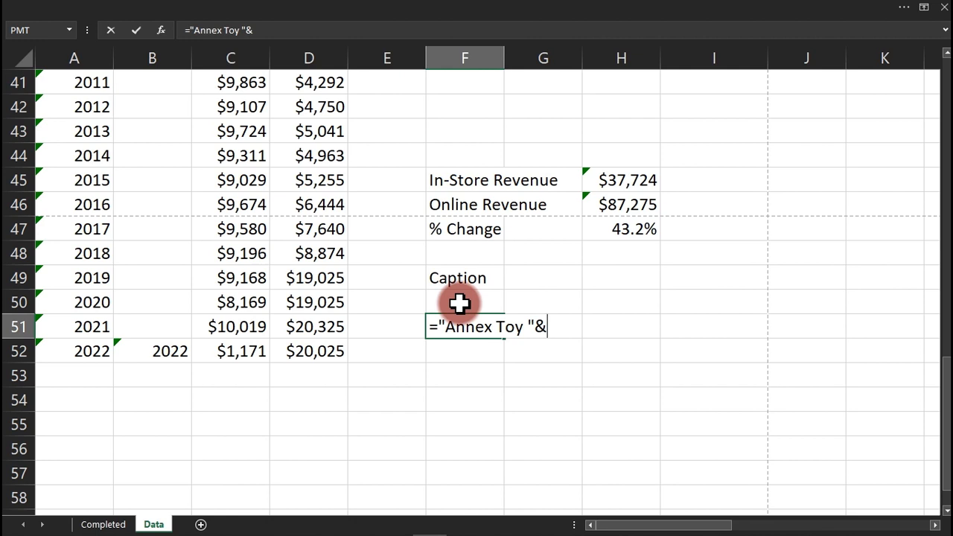
left_click(463, 204)
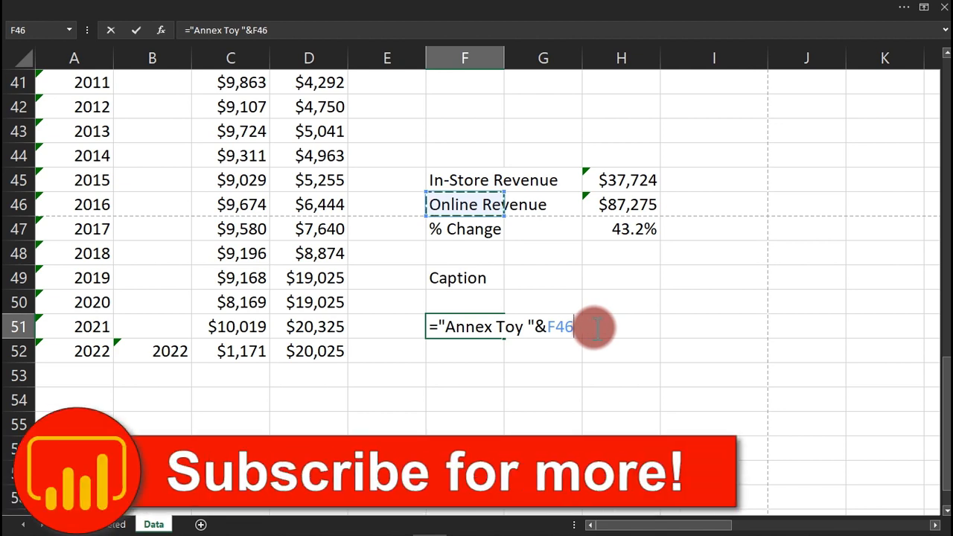
type("&")
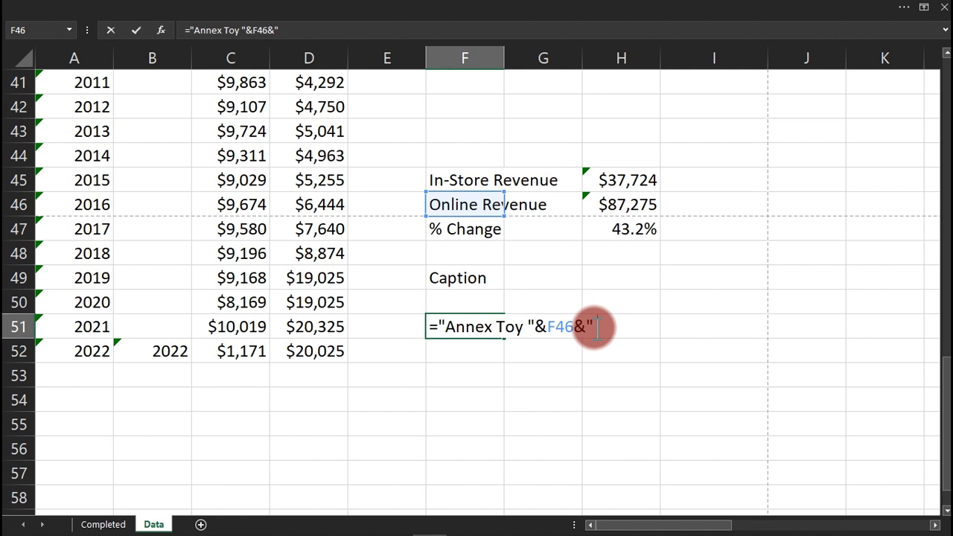
Extend the F51 caption formula with the text " has gained more edge between 2018 to 2022 by ".
type("has gained")
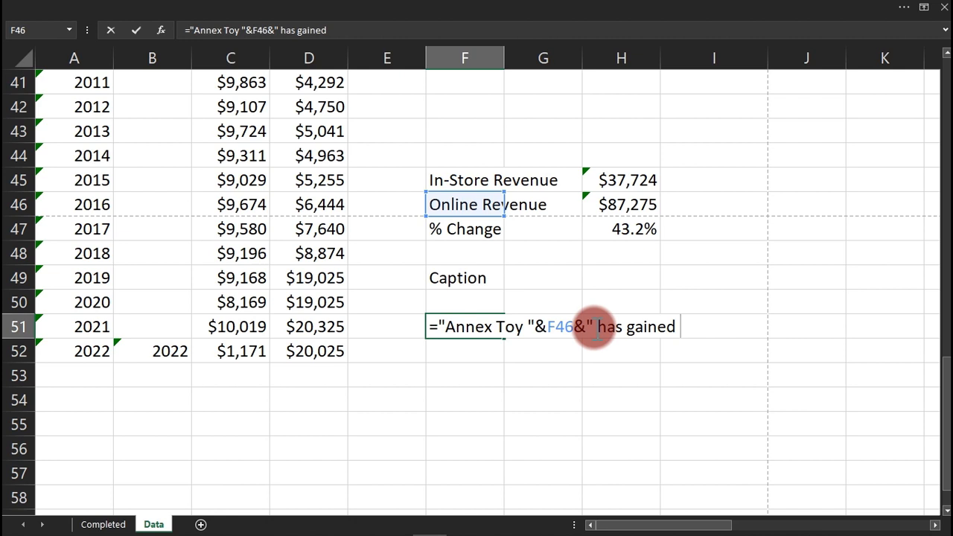
type(" more edg")
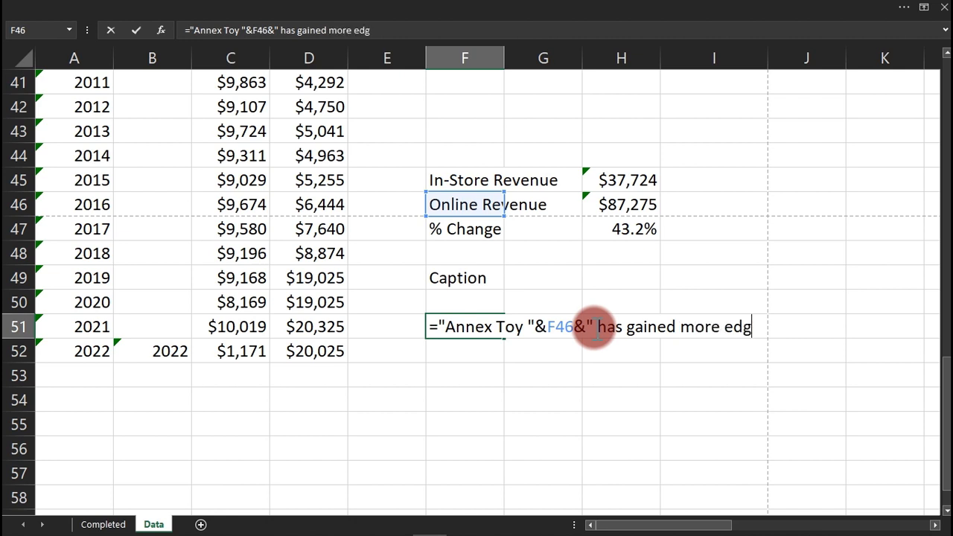
type("e betwee")
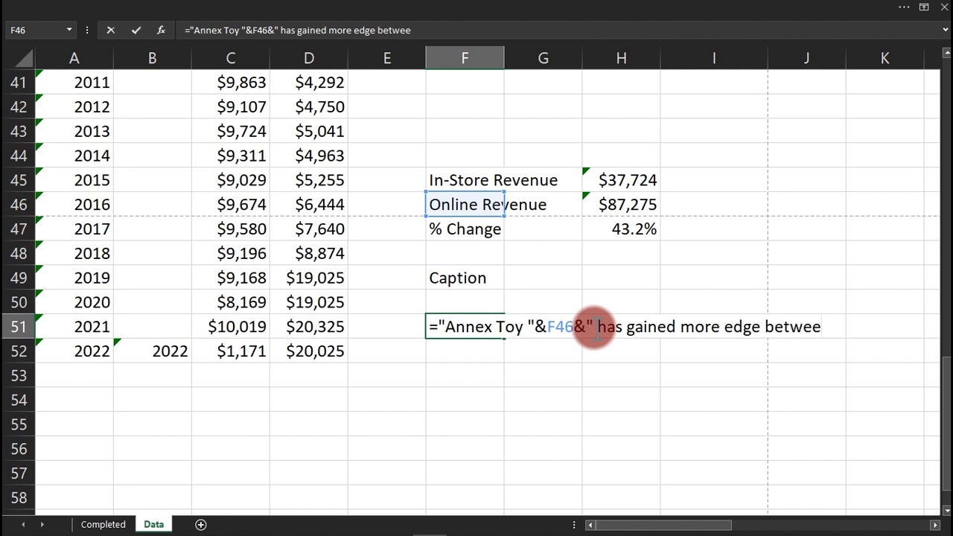
type("n")
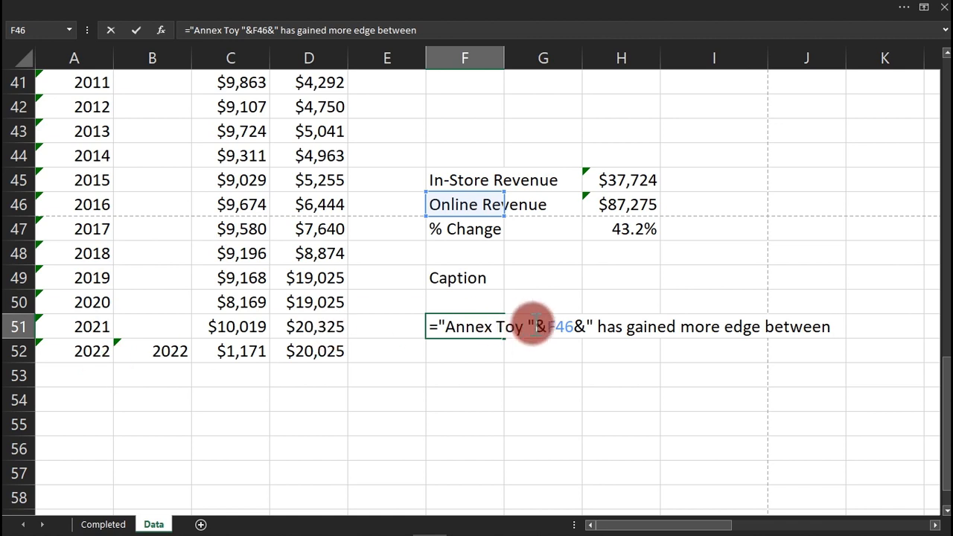
type("2018 to 2022")
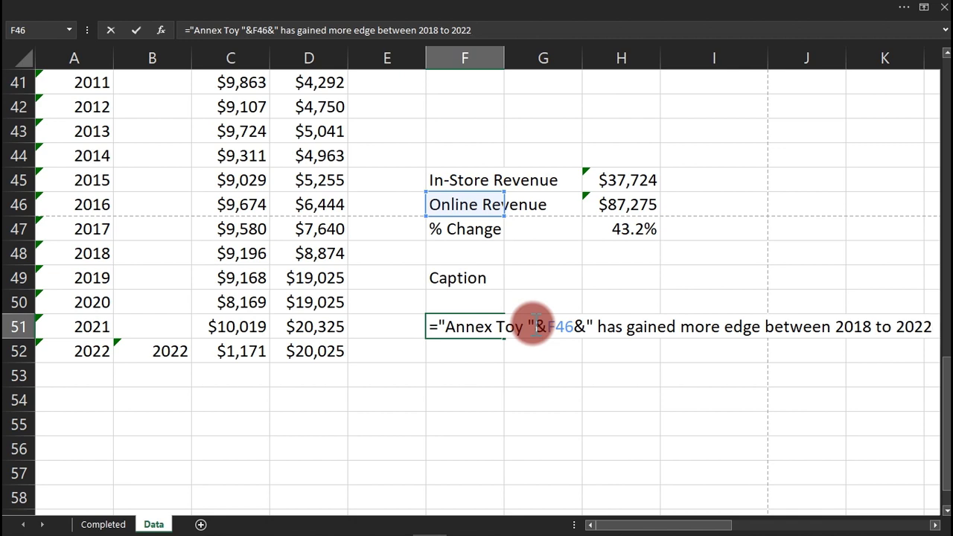
type("by")
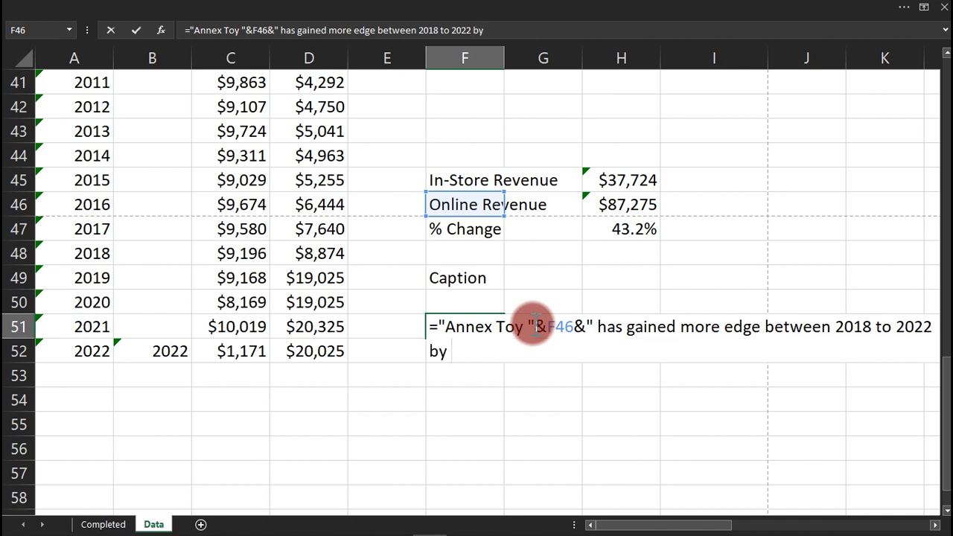
type(" \"&")
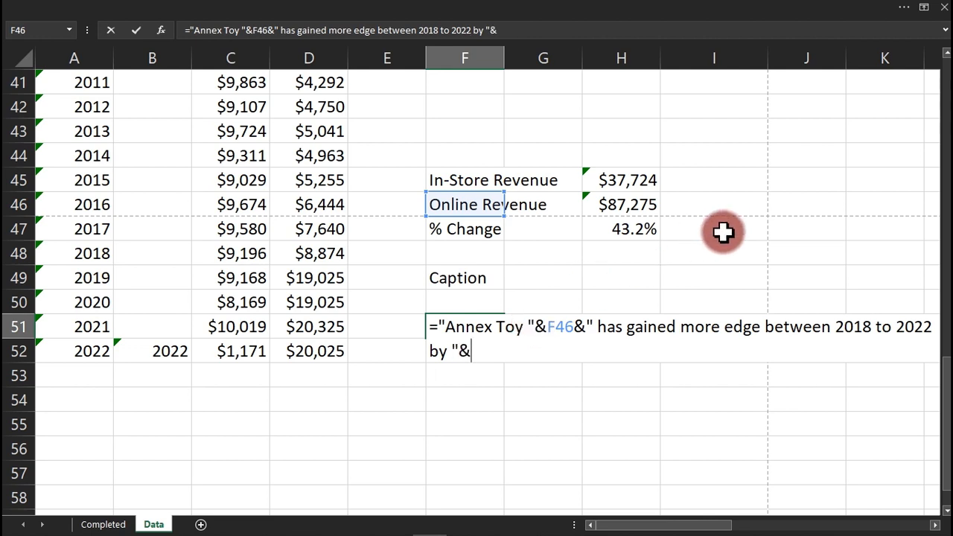
Append the % Change value in H47 and the text " compared to " to the F51 caption formula.
left_click(641, 230)
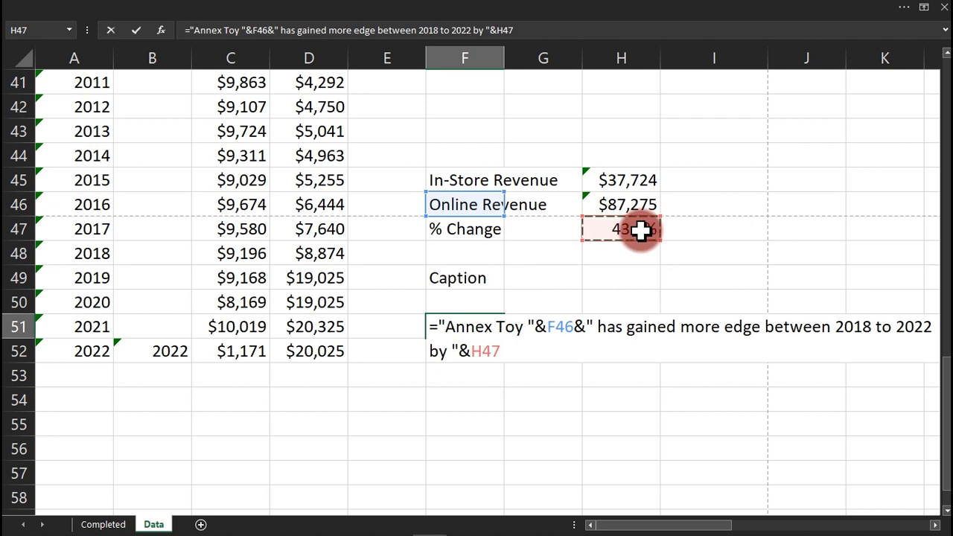
type("&\"")
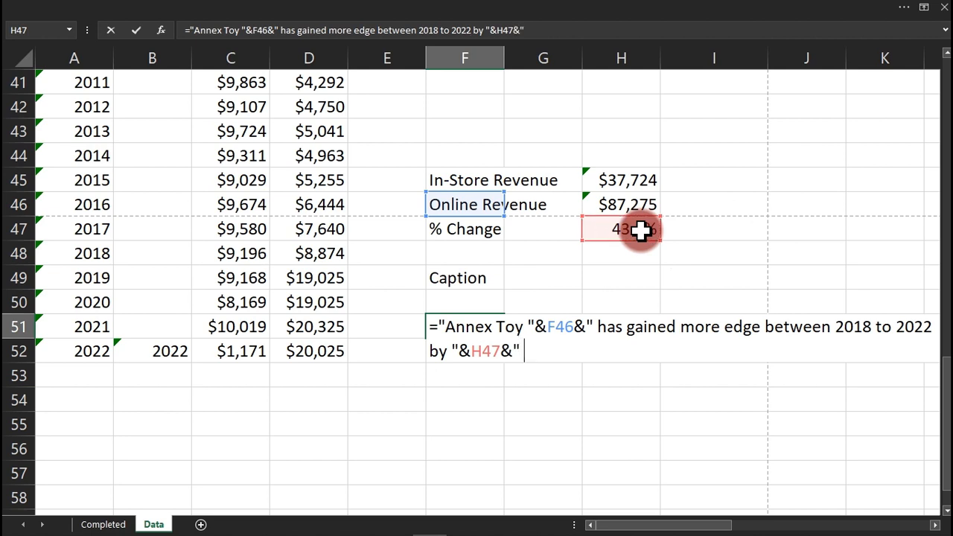
type(" com")
type("p")
key("BackSpace")
type("mpa")
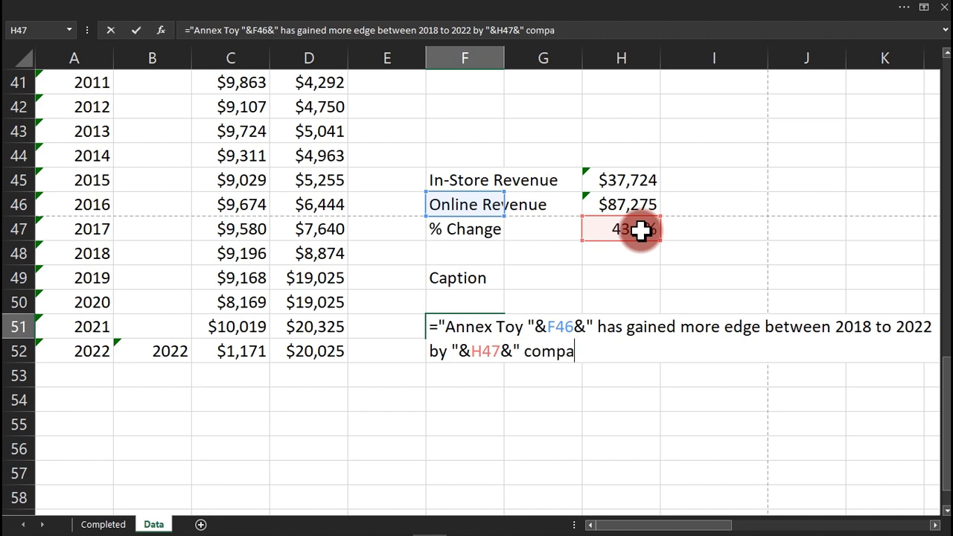
type("red to ")
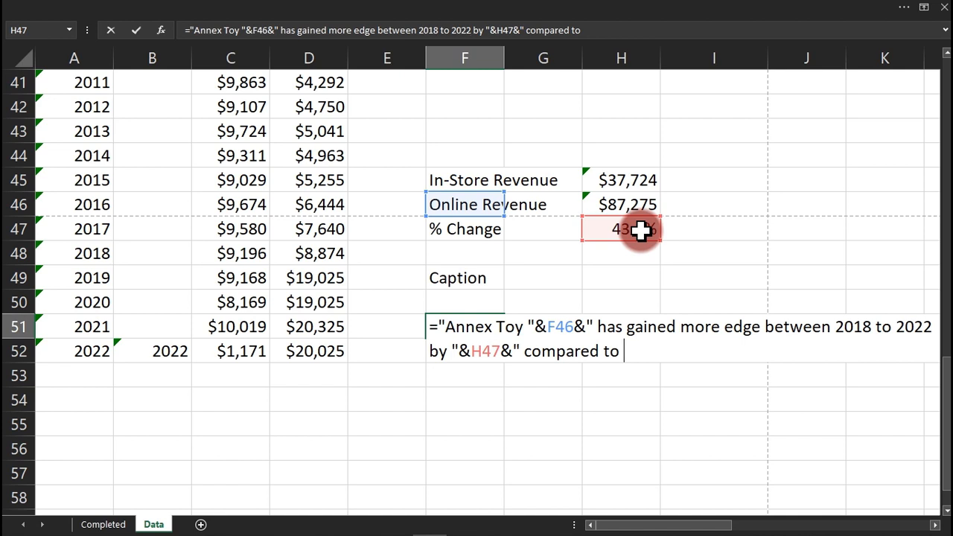
type("\"&")
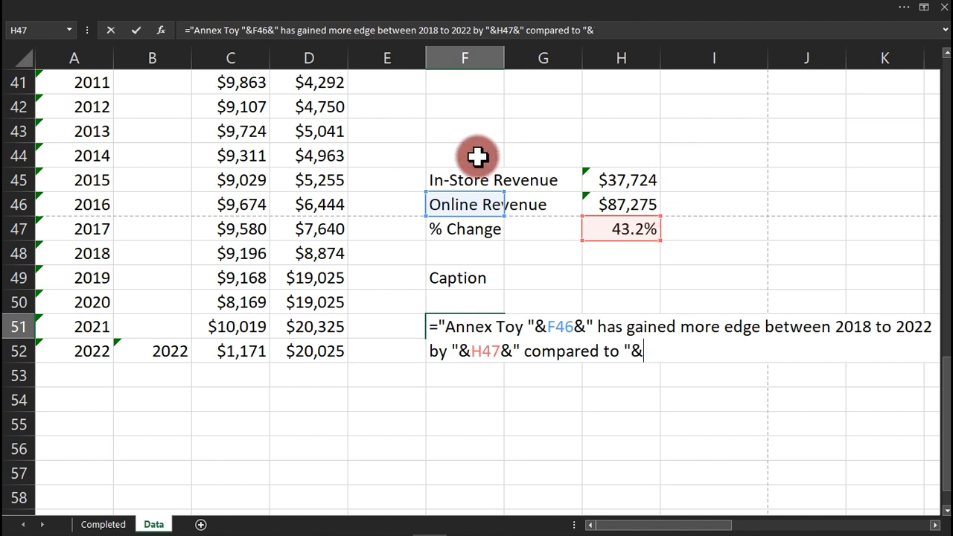
Finish the F51 caption formula with the In-Store Revenue label in F45 and the text " after it was launched in 2004".
left_click(460, 178)
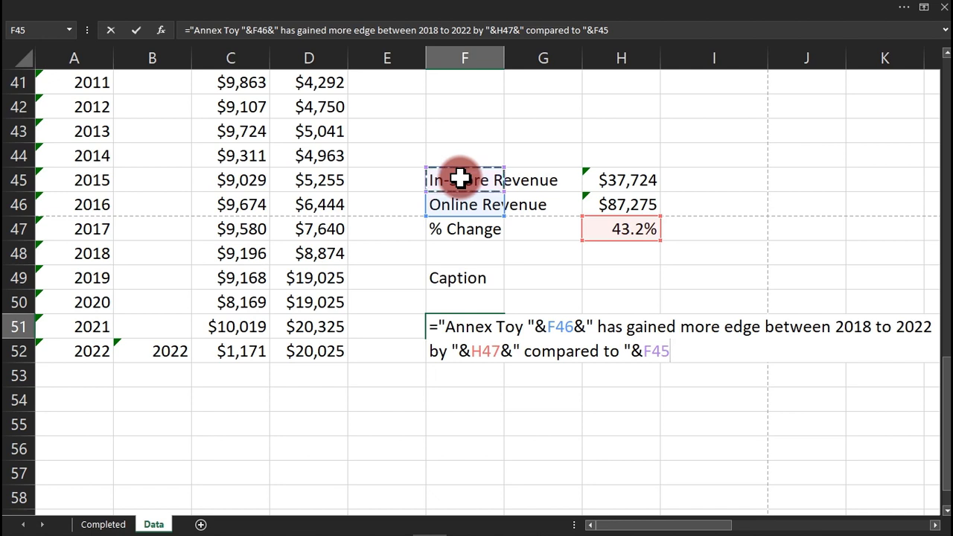
type("&\"")
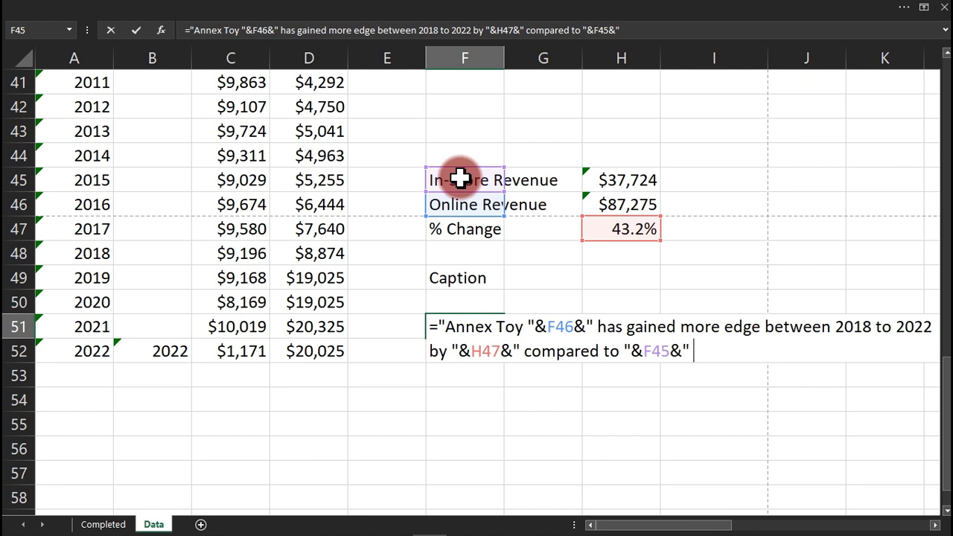
type(" agter")
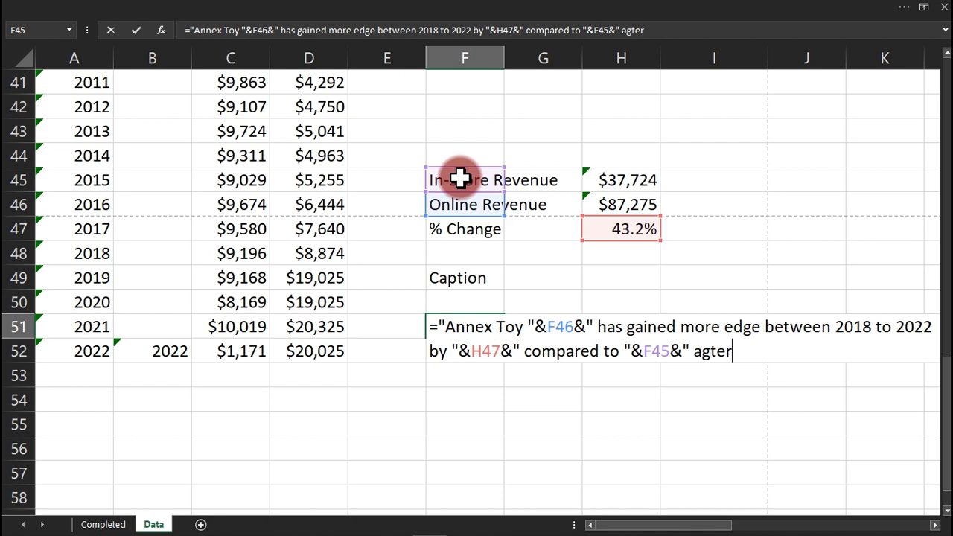
key("BackSpace")
key("BackSpace")
key("BackSpace")
key("BackSpace")
type("fter")
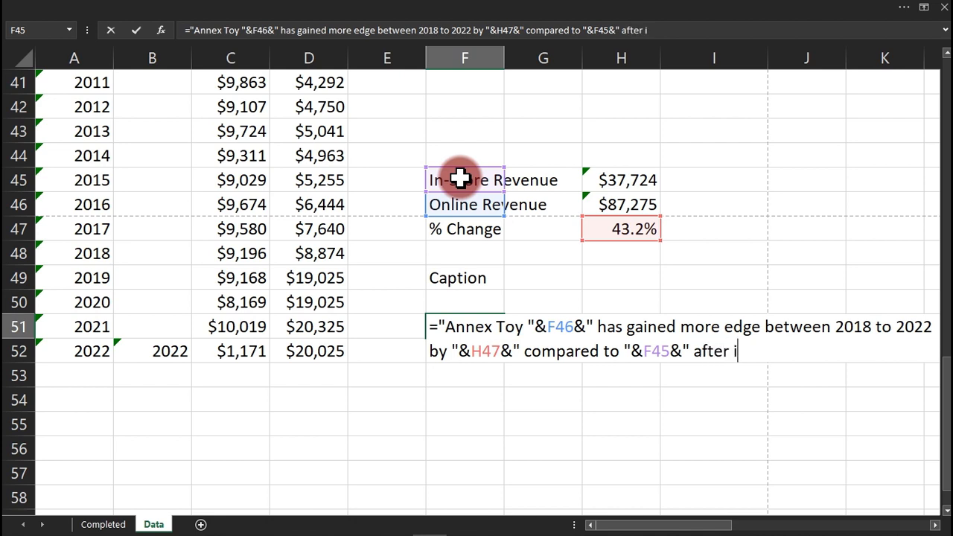
type(" it was launch")
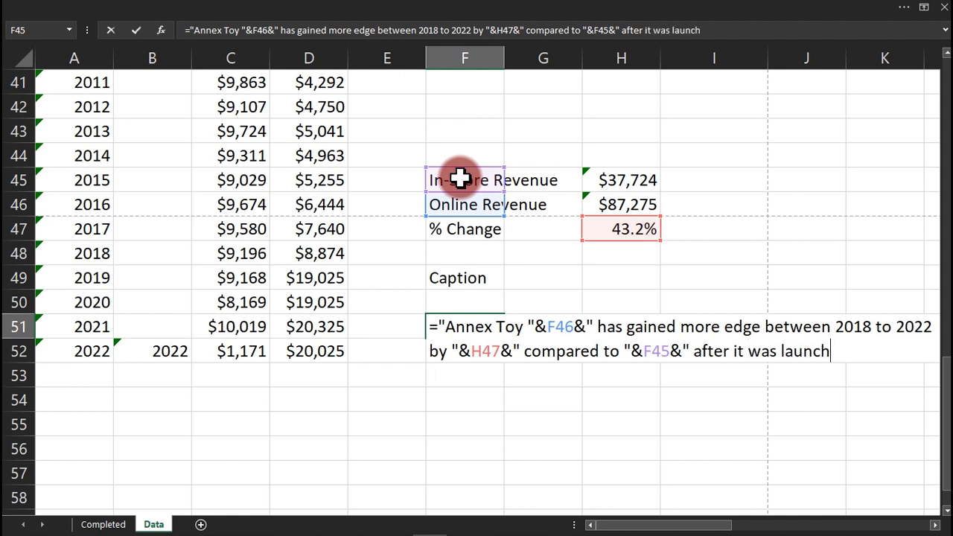
type("ed in 2")
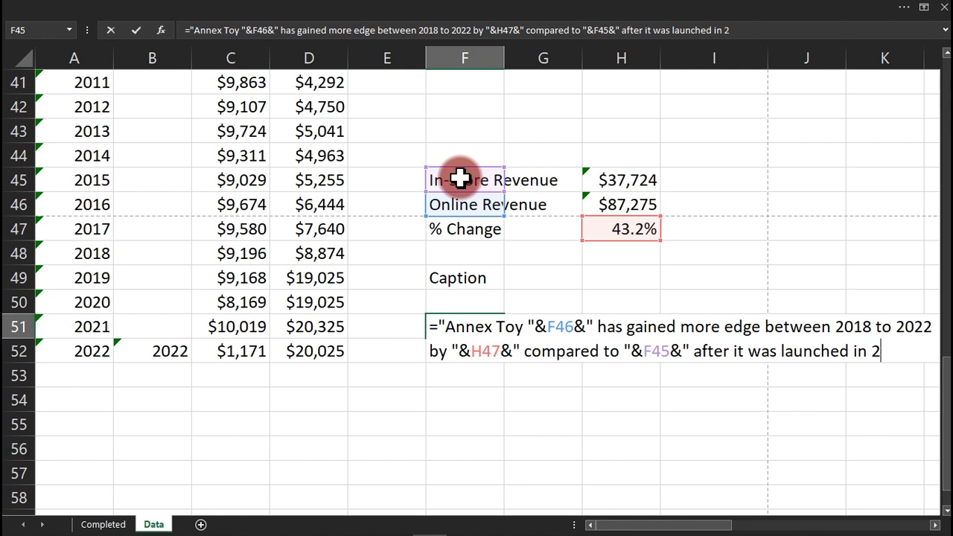
type("004")
type("\"")
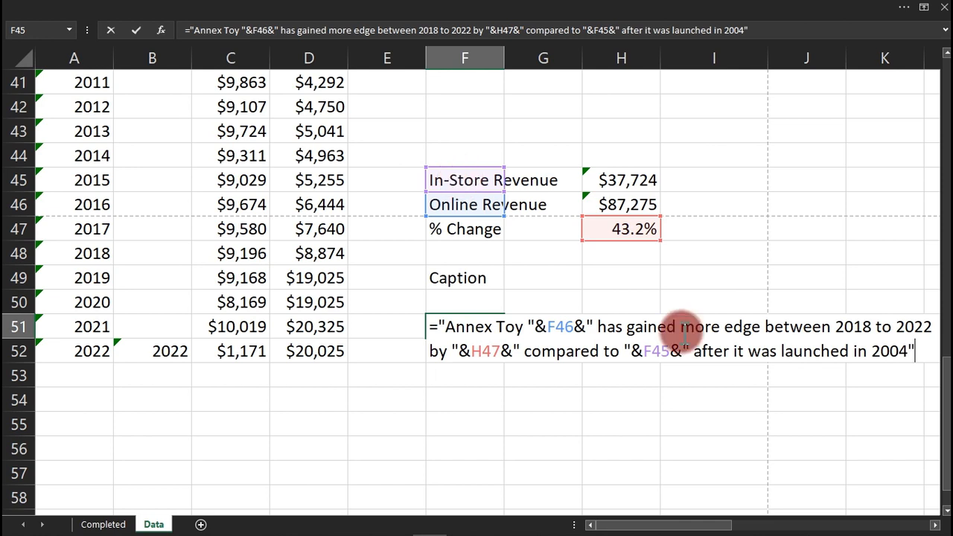
key("ctrl+Return")
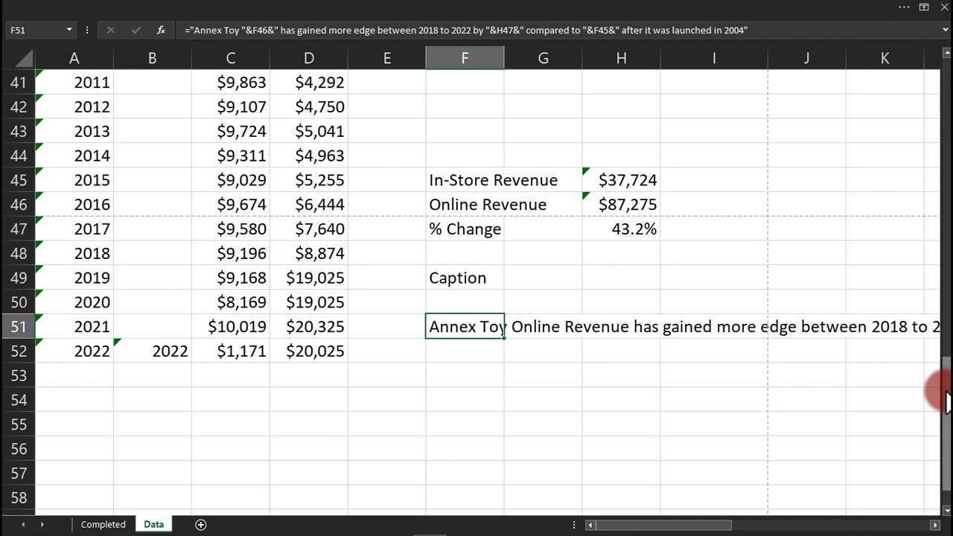
Check the 2004 row in the data against the launch year given in the caption.
left_click_drag(946, 387, 942, 303)
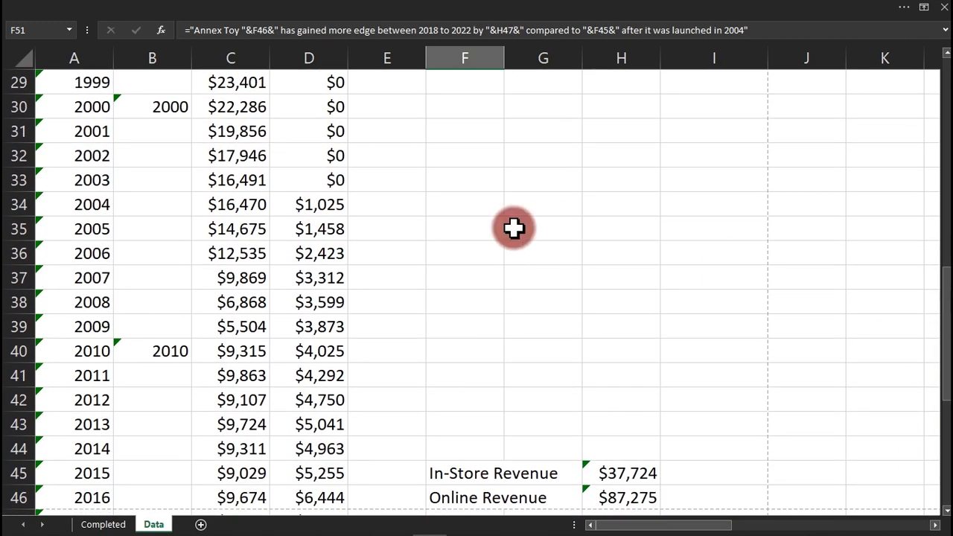
left_click(89, 206)
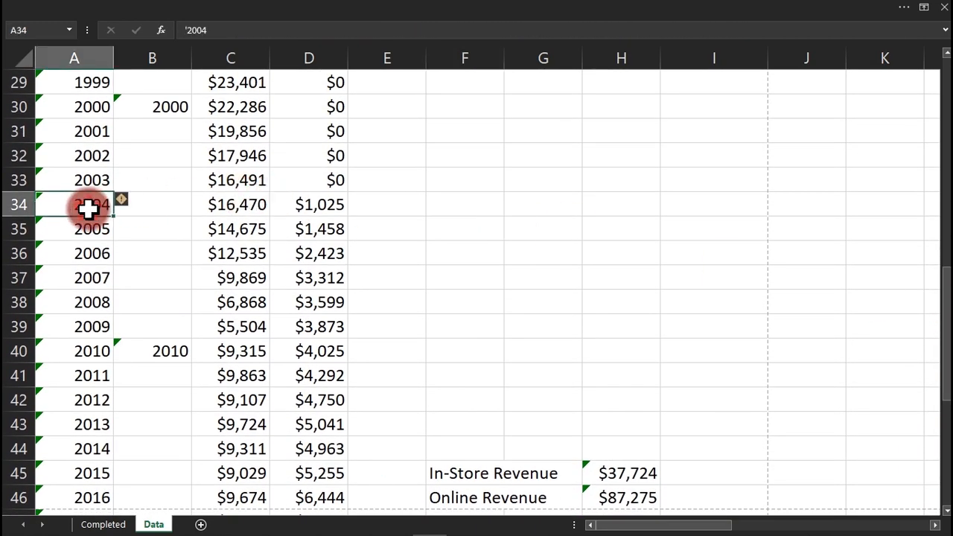
left_click(12, 208)
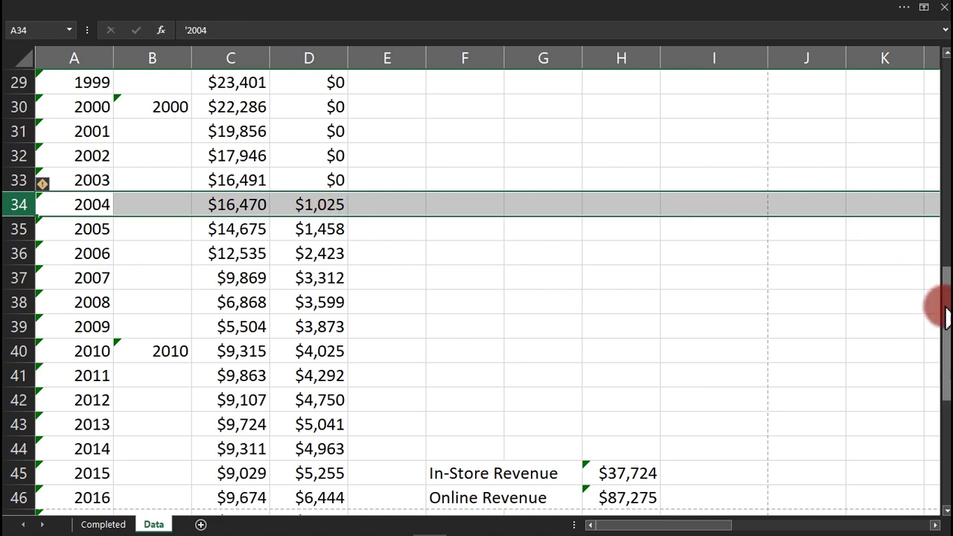
Link the area chart's title to the caption cell with =Data!$F$51.
left_click_drag(943, 305, 947, 104)
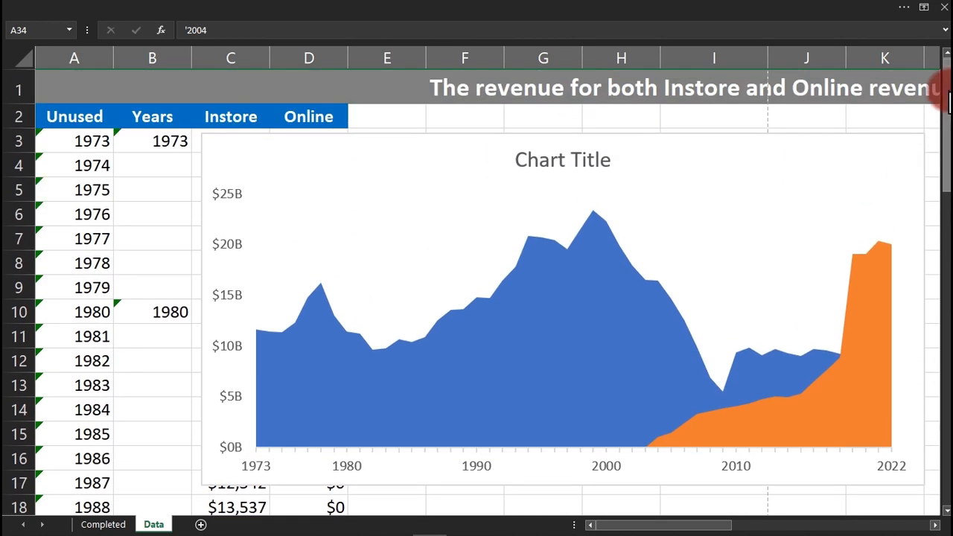
left_click(588, 163)
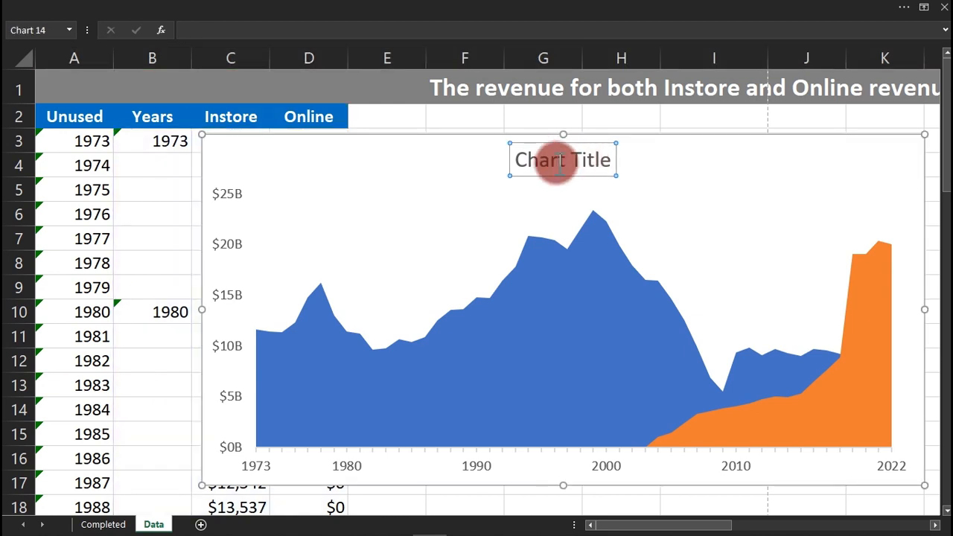
left_click(377, 28)
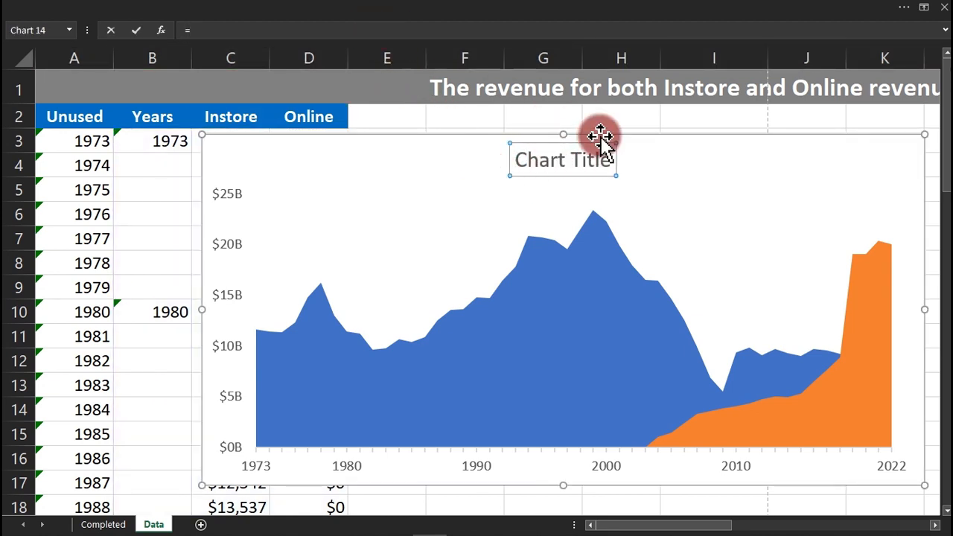
left_click_drag(942, 132, 521, 478)
left_click(472, 421)
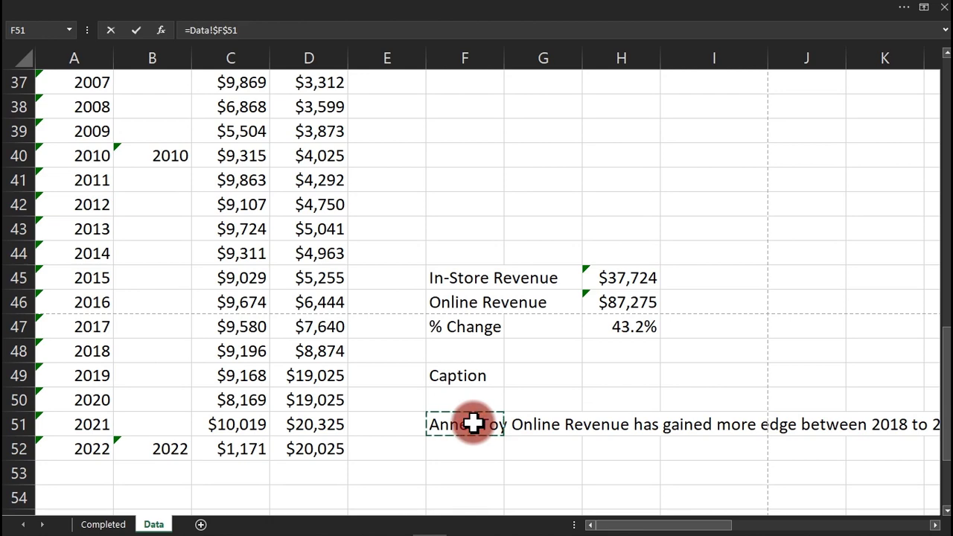
key("Return")
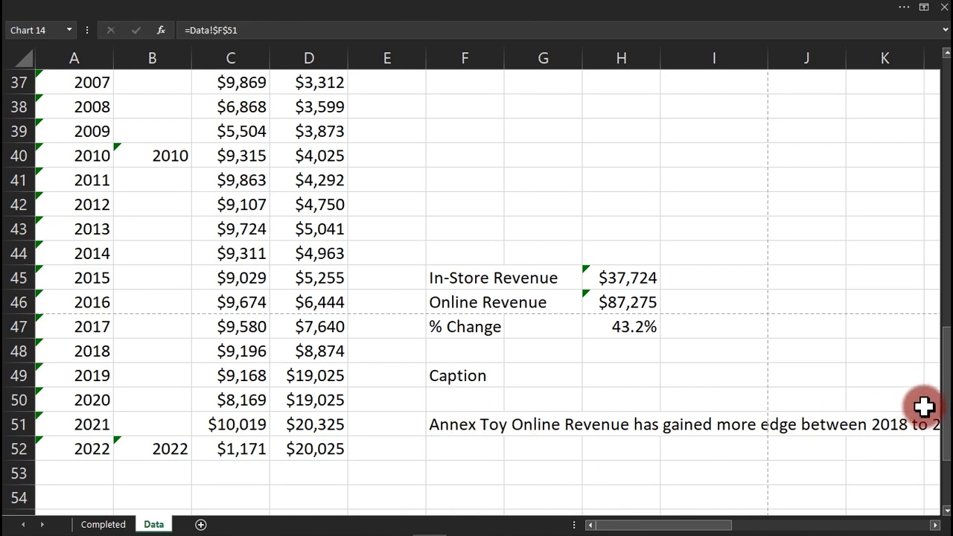
Reduce the area chart title's font size to 8.
left_click_drag(945, 405, 945, 128)
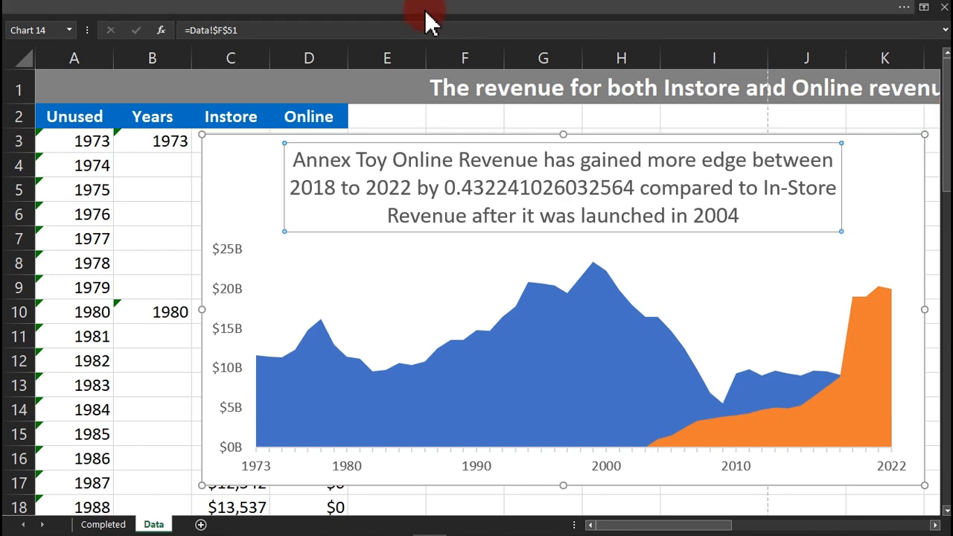
left_click(117, 9)
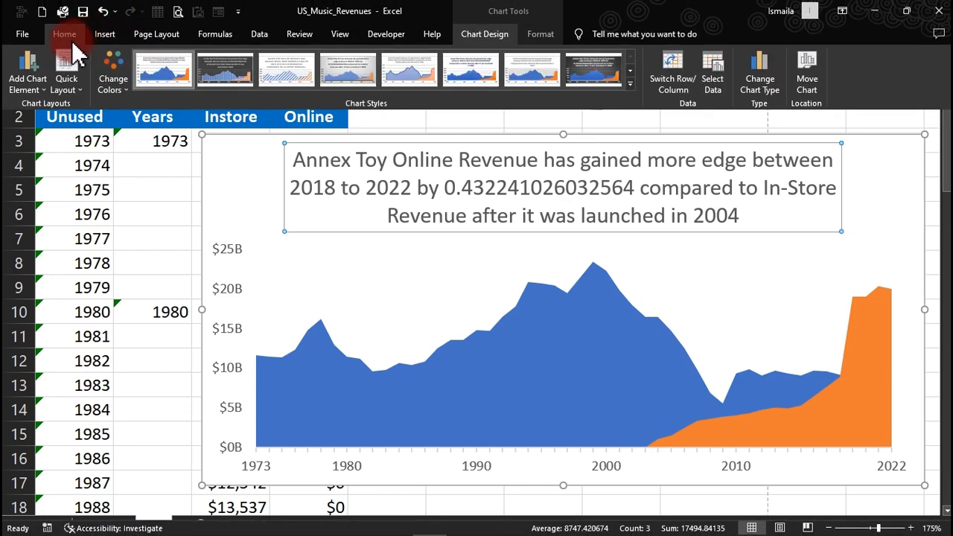
left_click(66, 30)
left_click(217, 61)
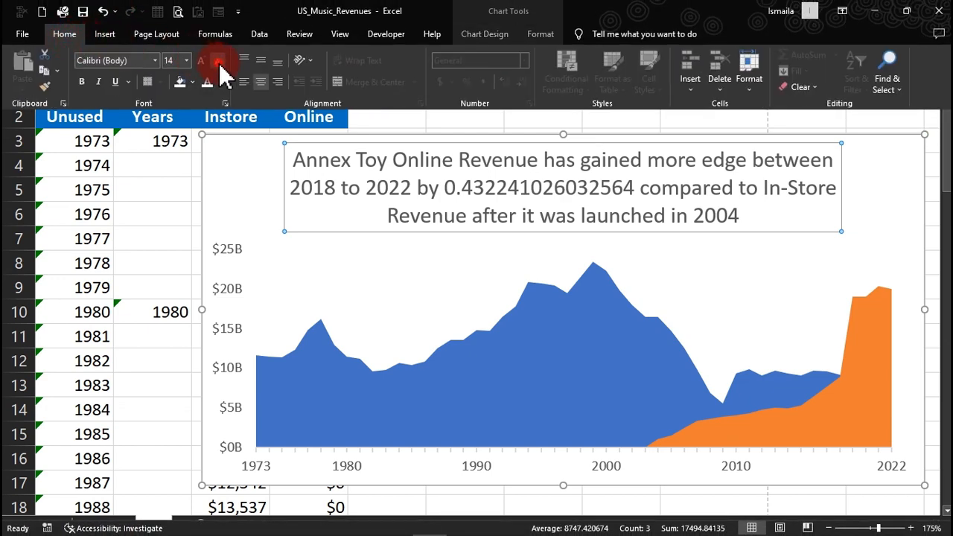
left_click(217, 61)
left_click(216, 61)
left_click(217, 61)
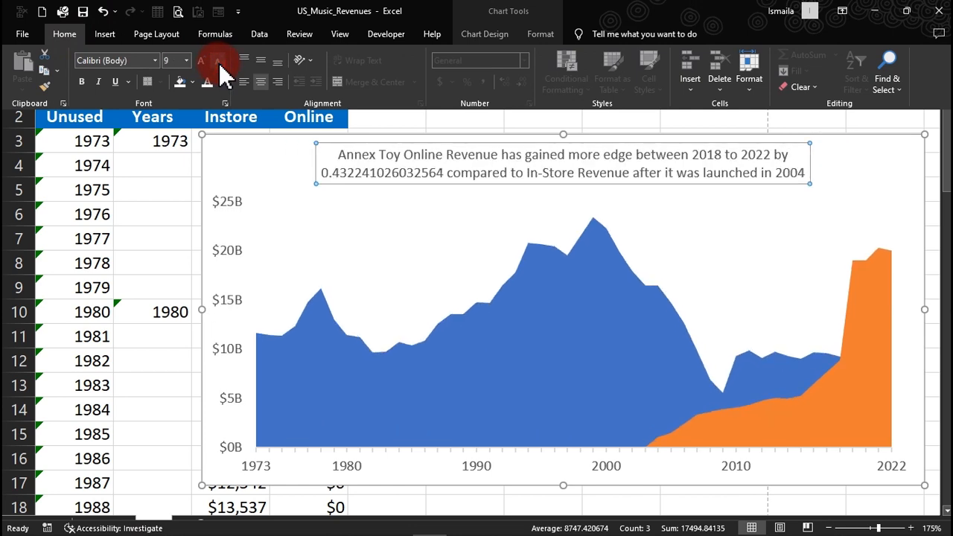
left_click(218, 62)
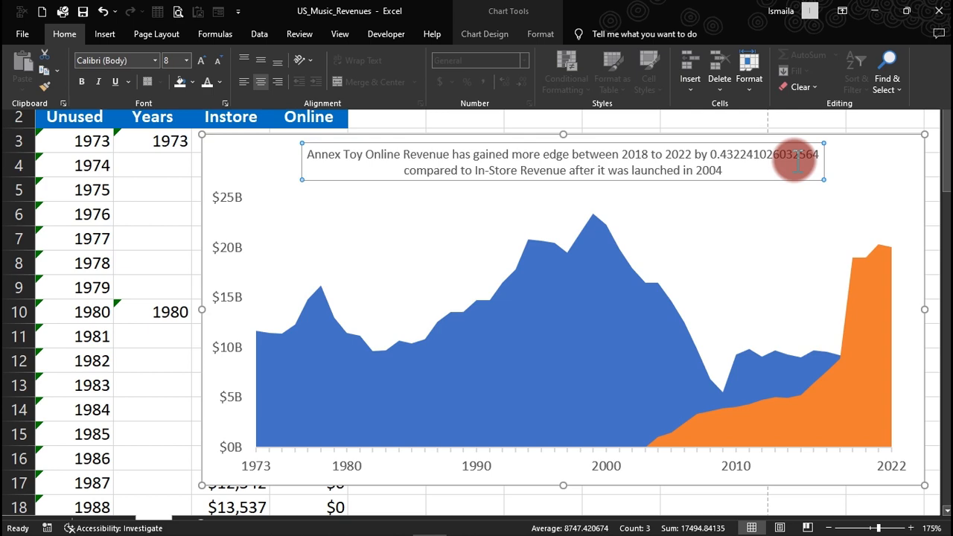
Wrap the H47 reference in the F51 caption formula as TEXT(H47,"#.#%") and check the chart title.
left_click_drag(941, 111, 938, 412)
left_click(459, 404)
double_click(461, 402)
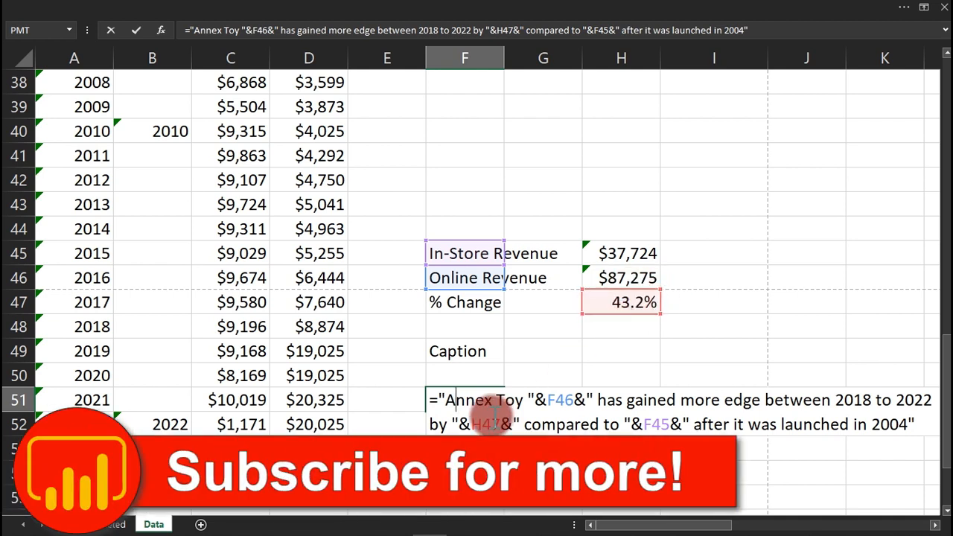
left_click(470, 423)
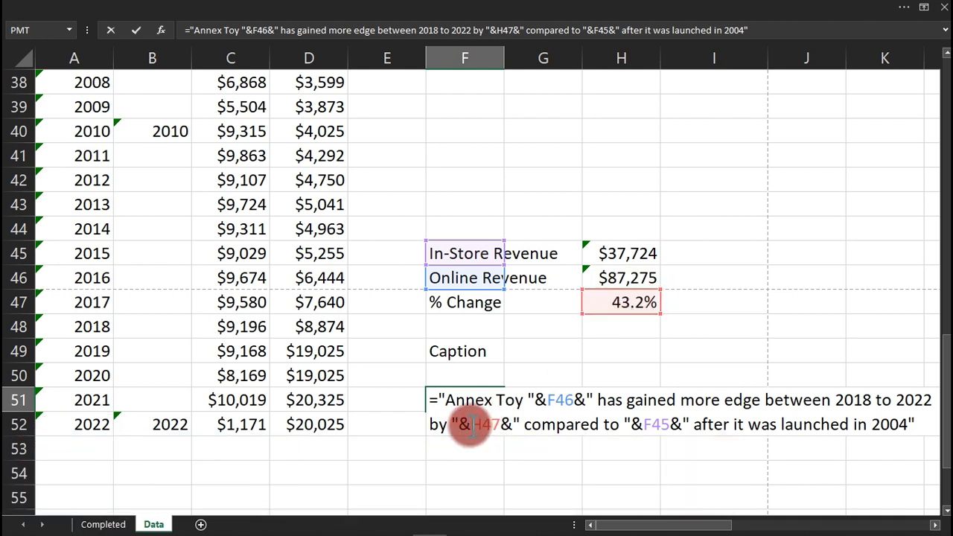
type("TEXT(")
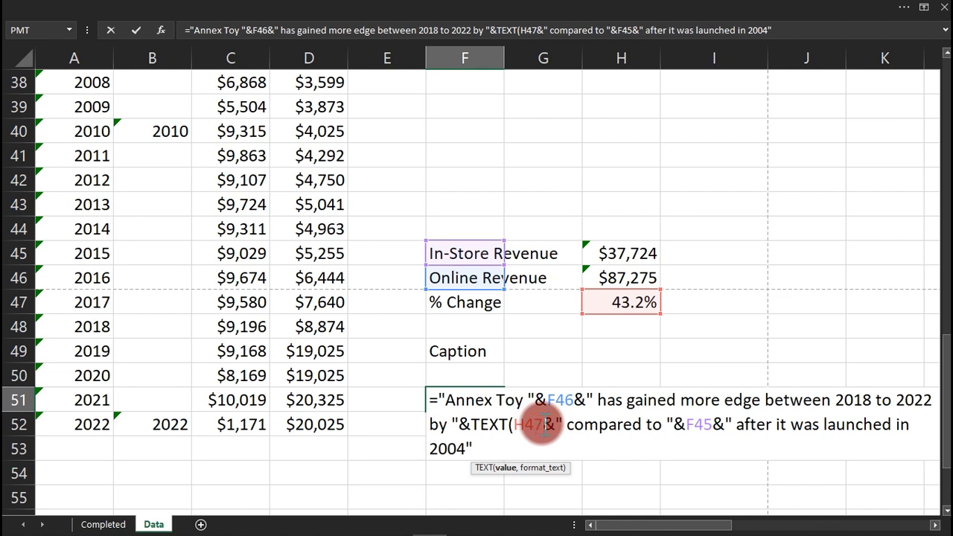
type(",")
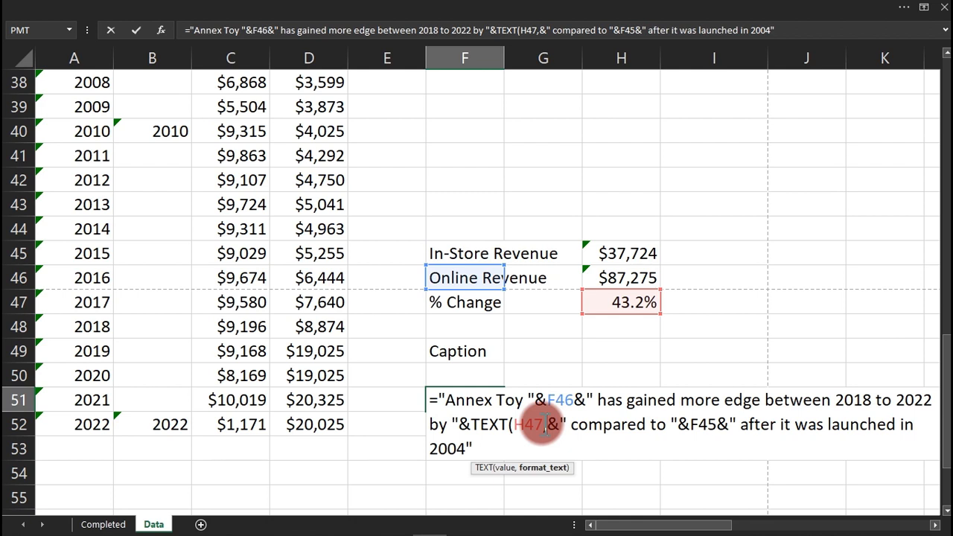
type("\"")
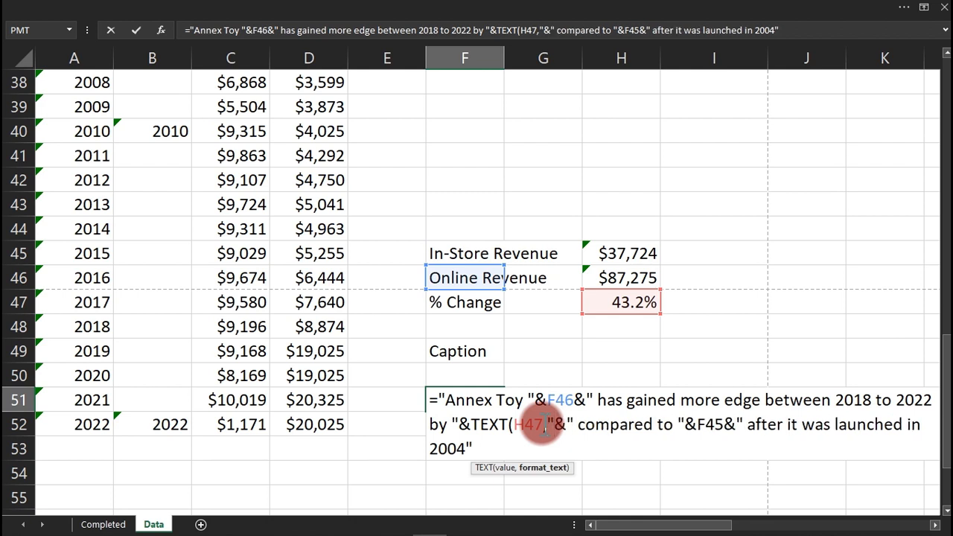
type("#.#")
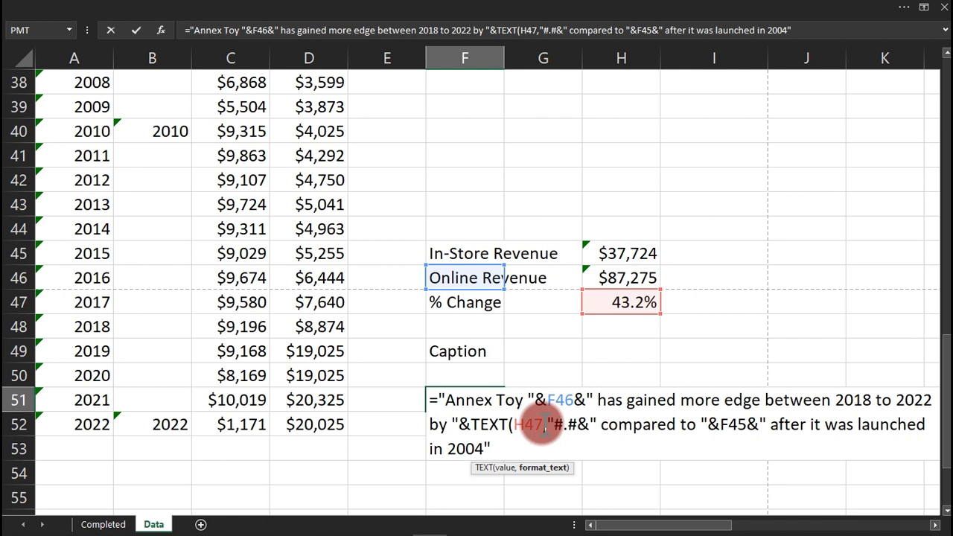
type("%")
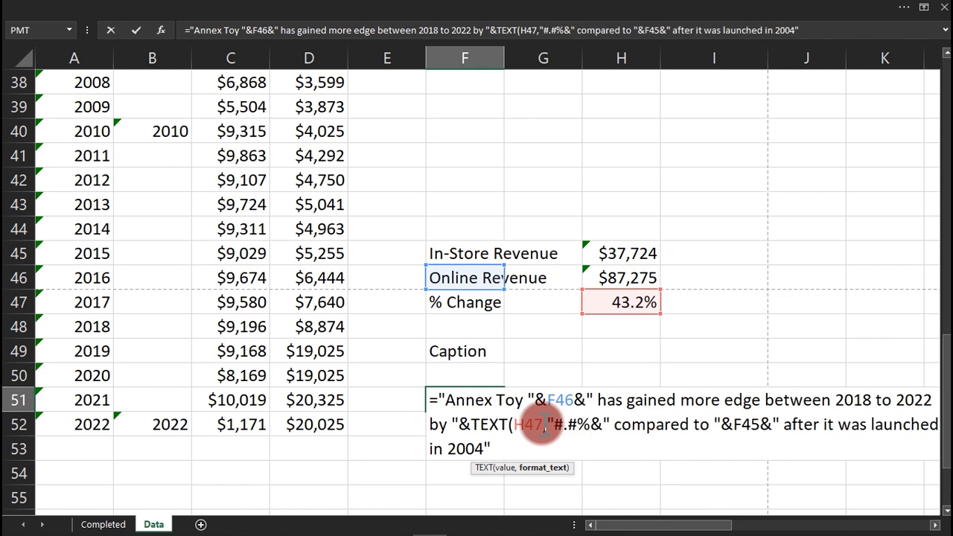
type("\"")
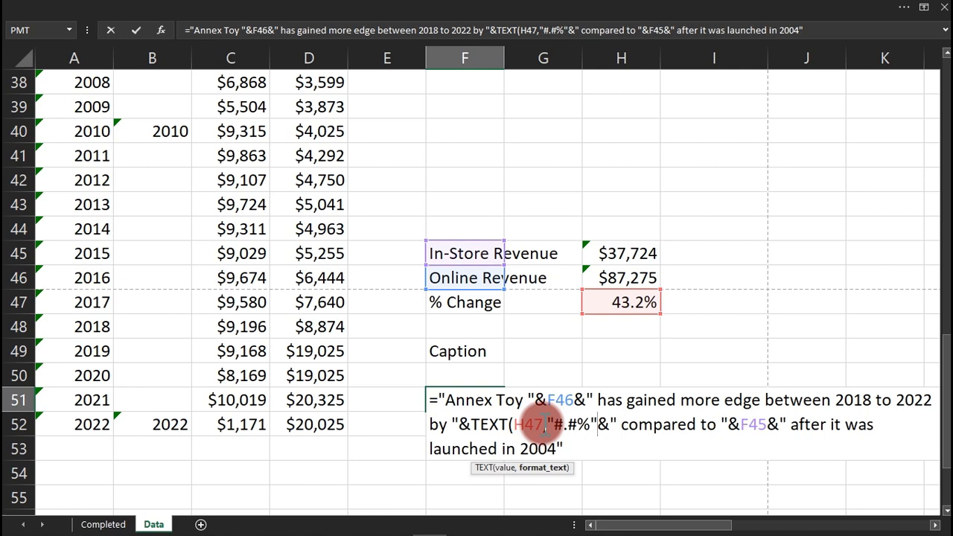
type(")")
key("ctrl+Return")
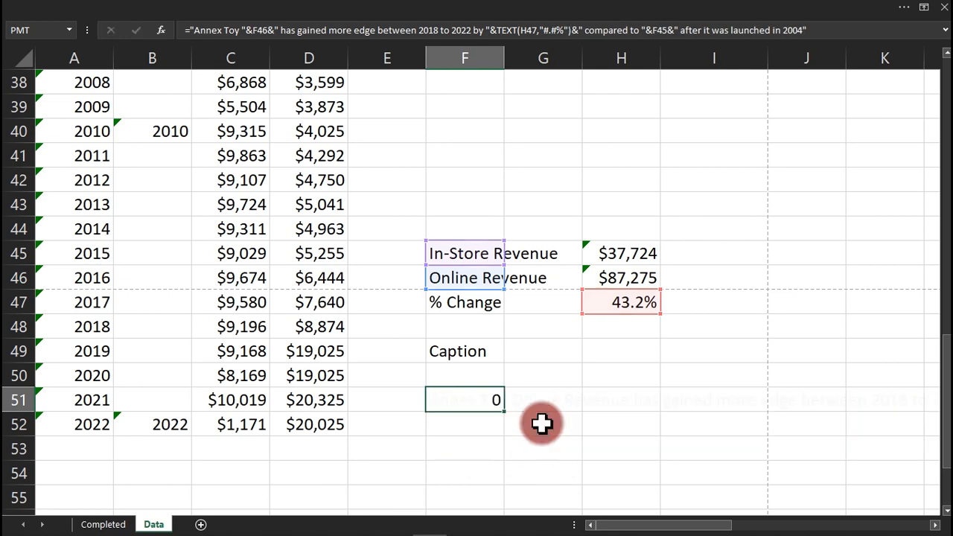
left_click_drag(946, 351, 948, 90)
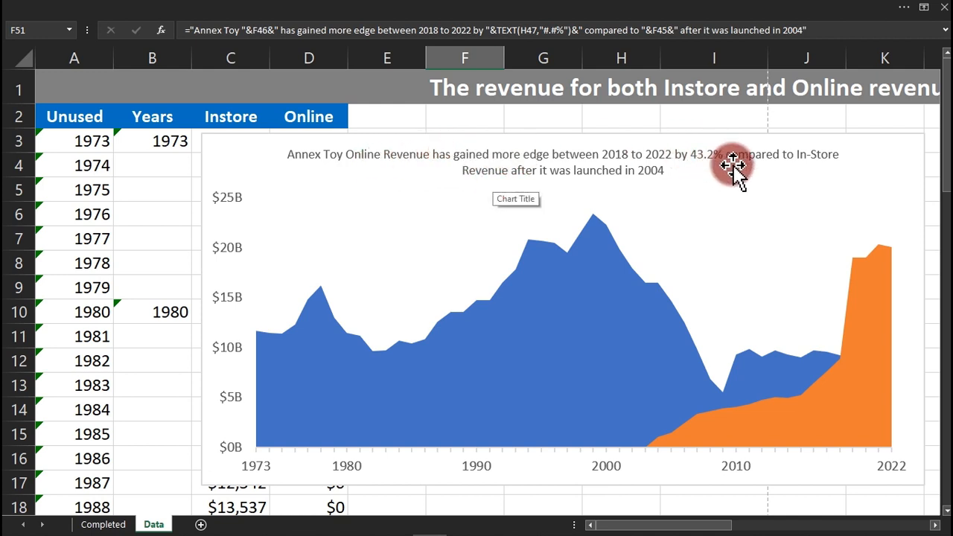
Wrap the F46 reference in the F51 caption formula in the UPPER function.
left_click_drag(947, 134, 944, 426)
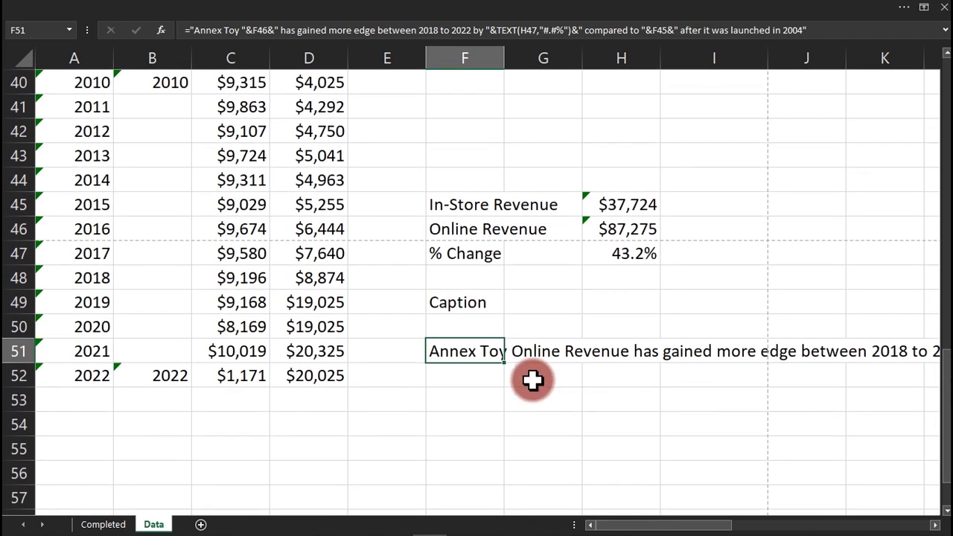
double_click(473, 353)
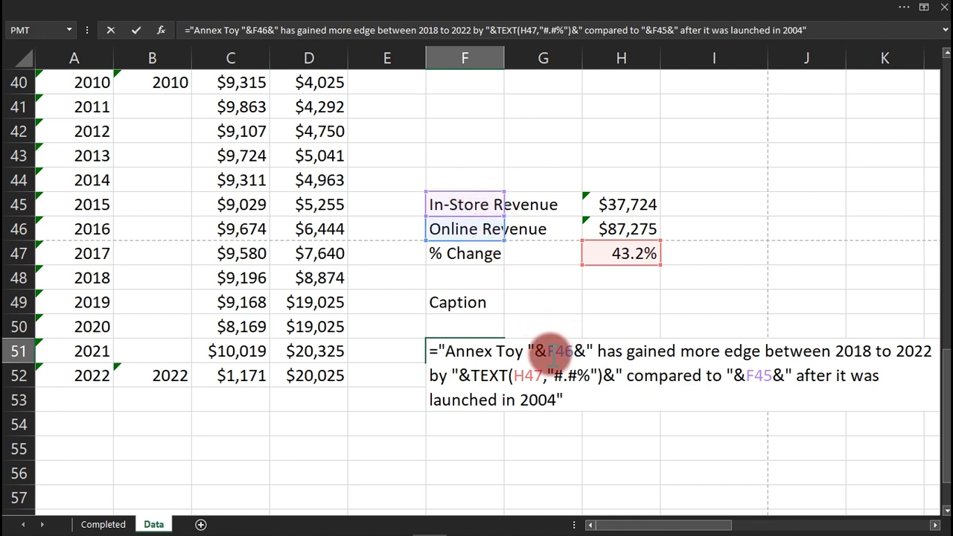
left_click(547, 354)
type("up")
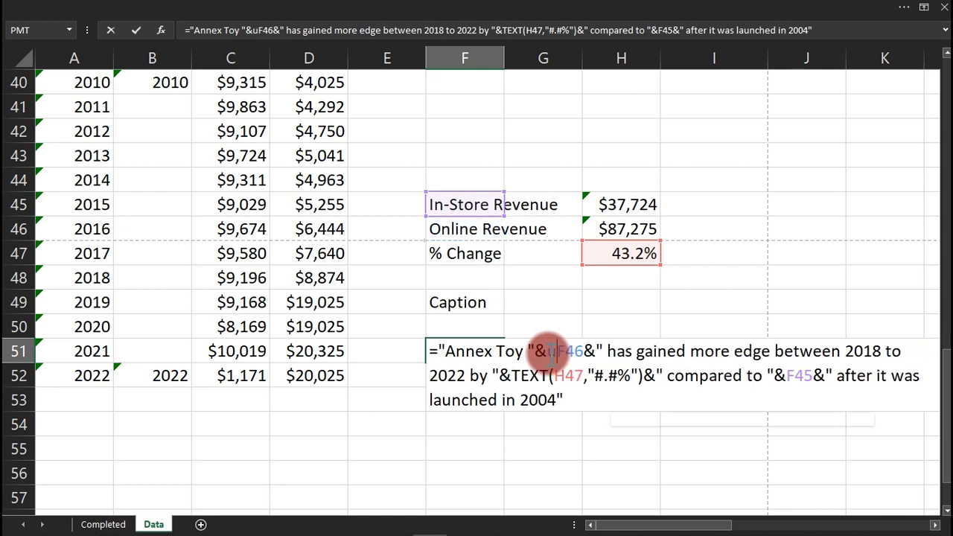
key("Tab")
key("Right")
key("Right")
key("Right")
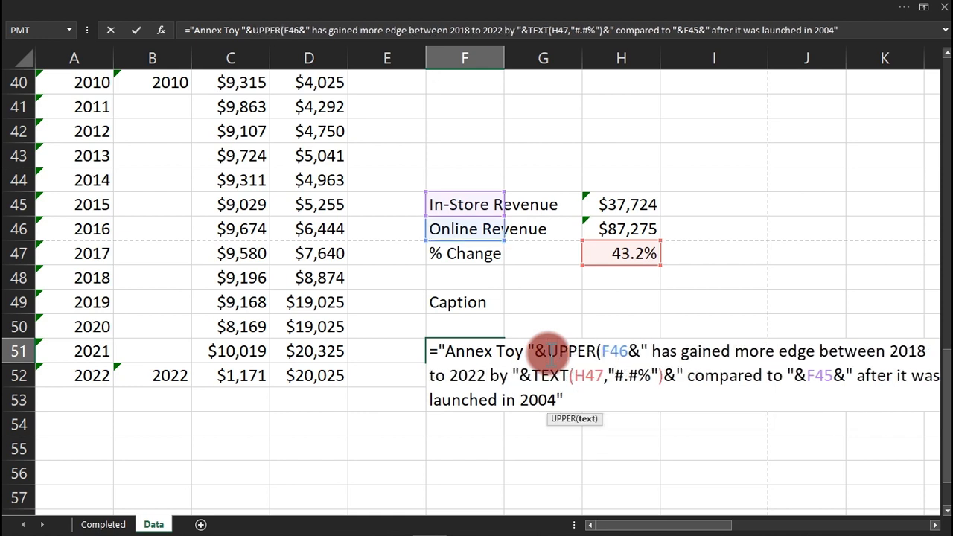
type(")")
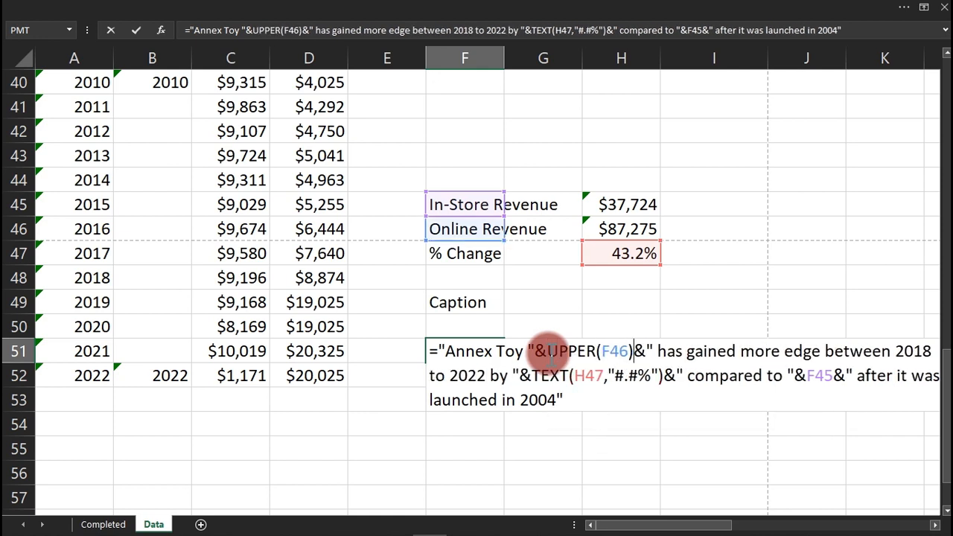
Wrap the F45 reference in the F51 caption formula in UPPER as well and commit the formula.
left_click(809, 378)
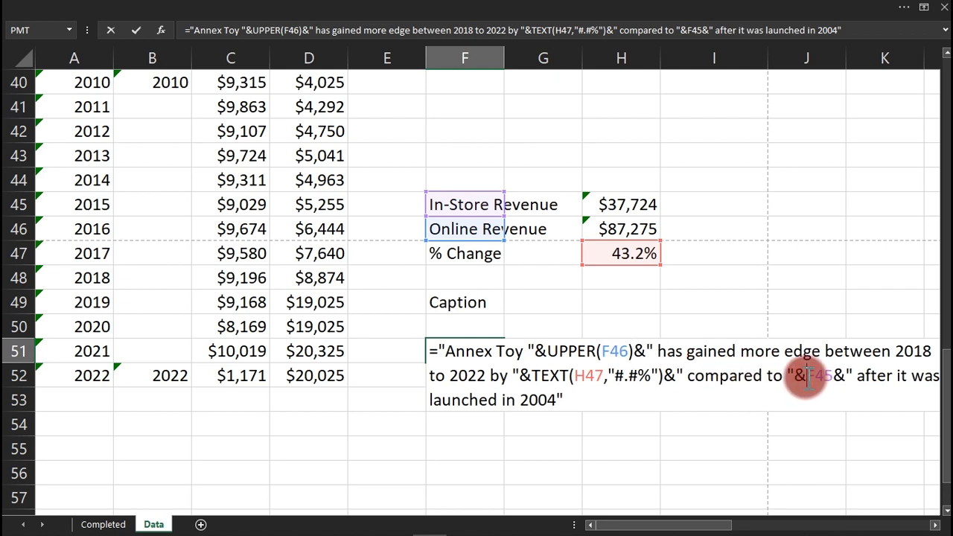
type("UP")
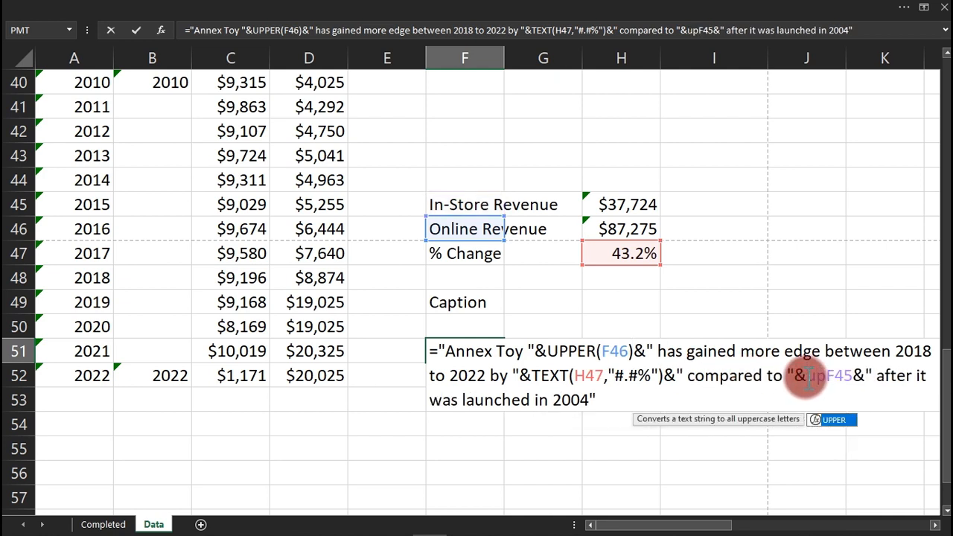
key("Tab")
key("Right")
key("Right")
key("Right")
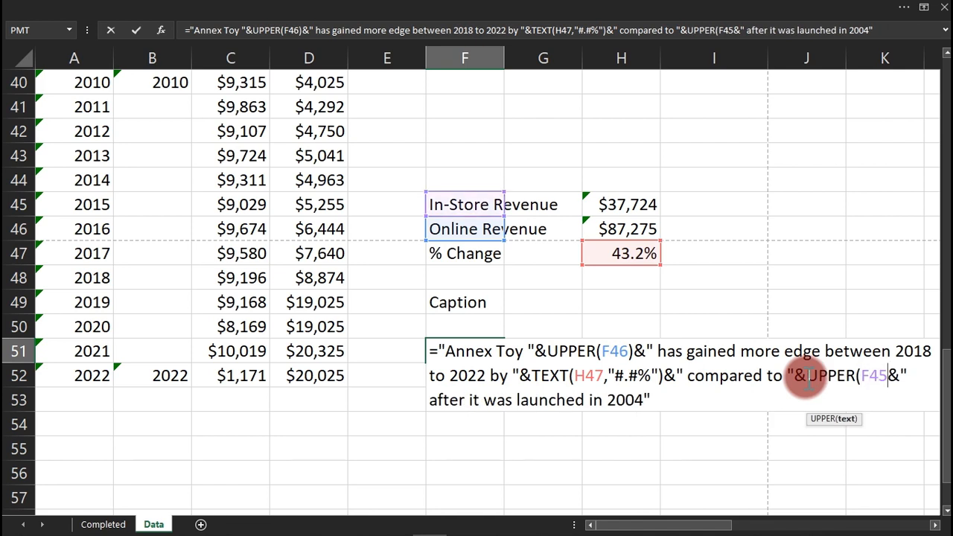
type(")")
key("ctrl+Return")
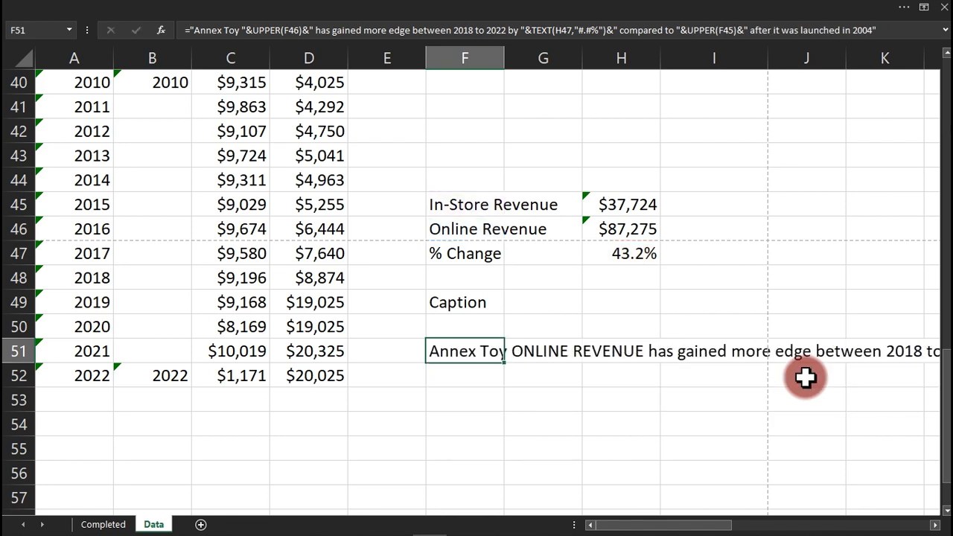
Give the Instore series in the area chart a medium gray solid fill.
left_click_drag(944, 353, 935, 78)
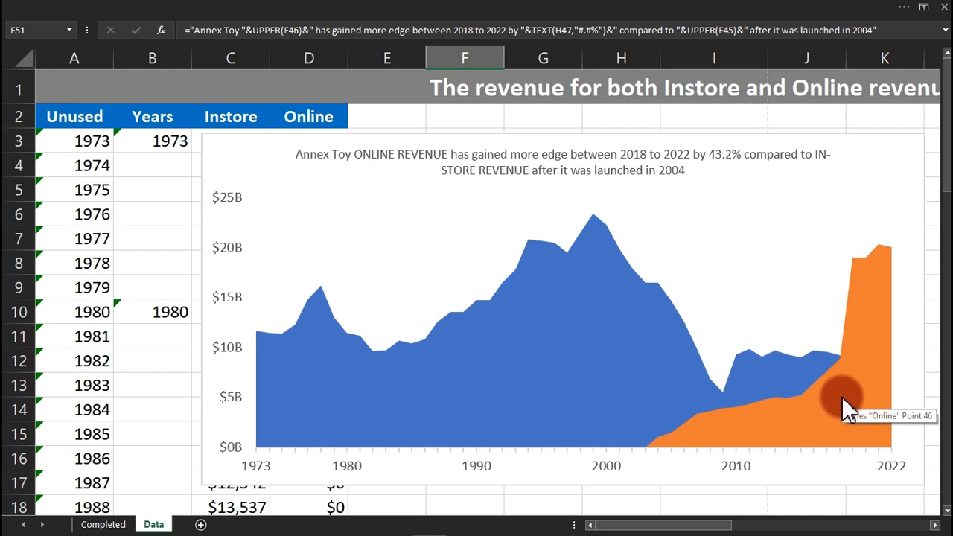
double_click(583, 345)
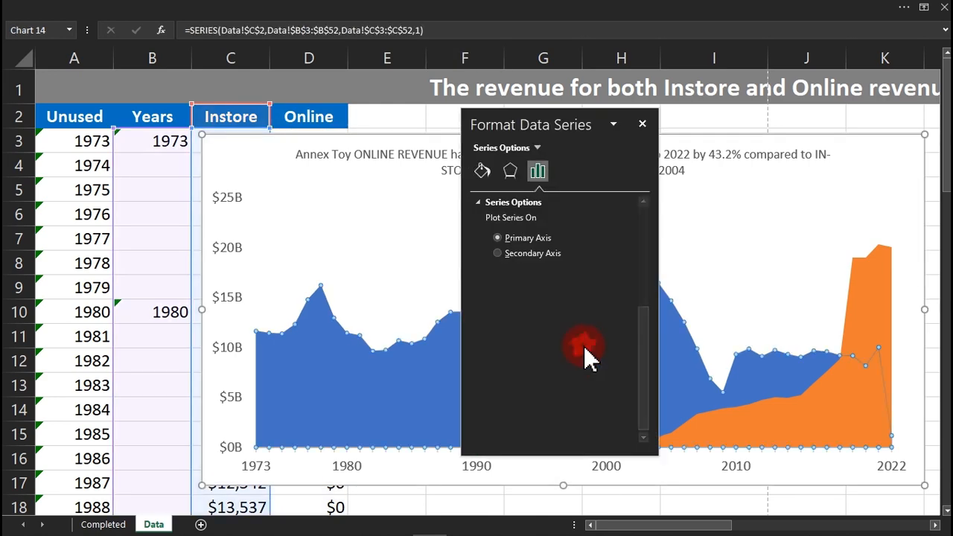
left_click_drag(538, 121, 154, 116)
left_click(104, 166)
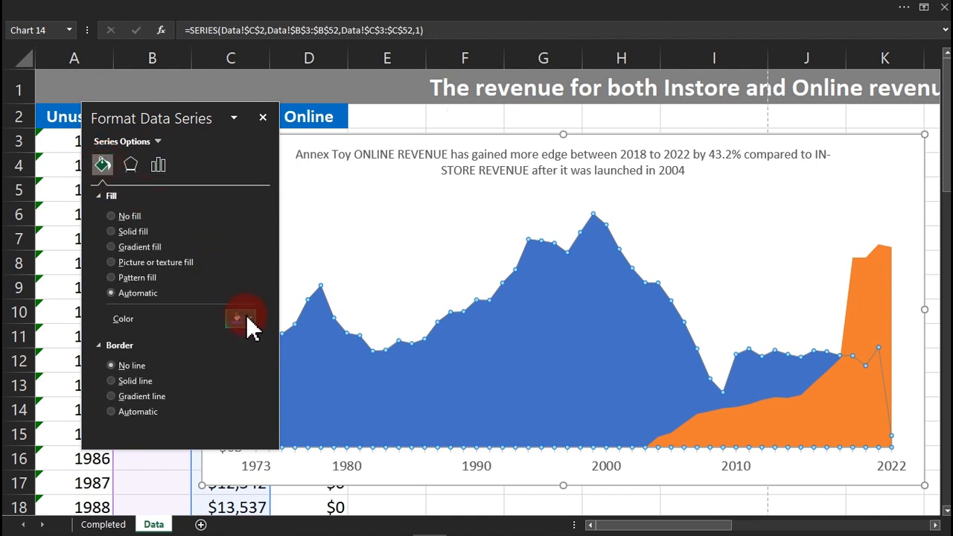
left_click(245, 319)
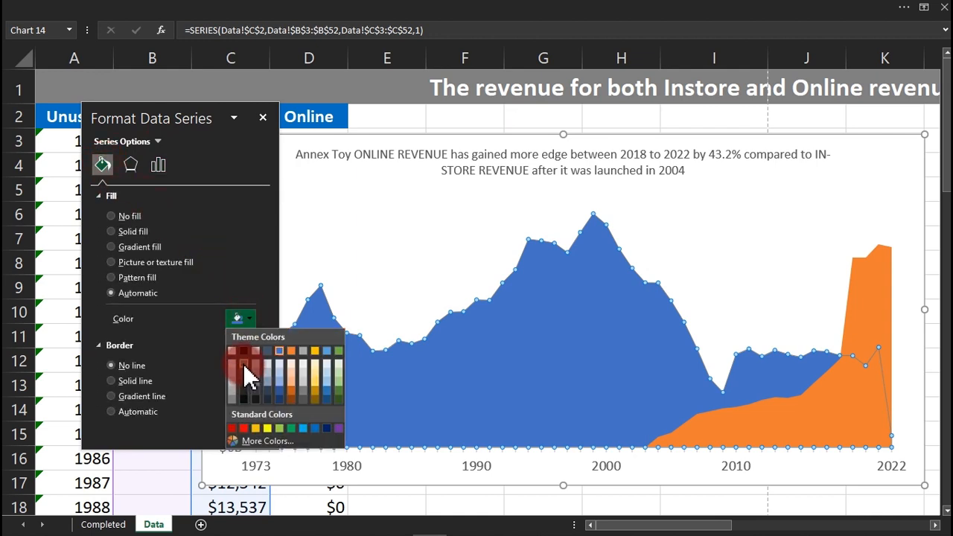
left_click(246, 372)
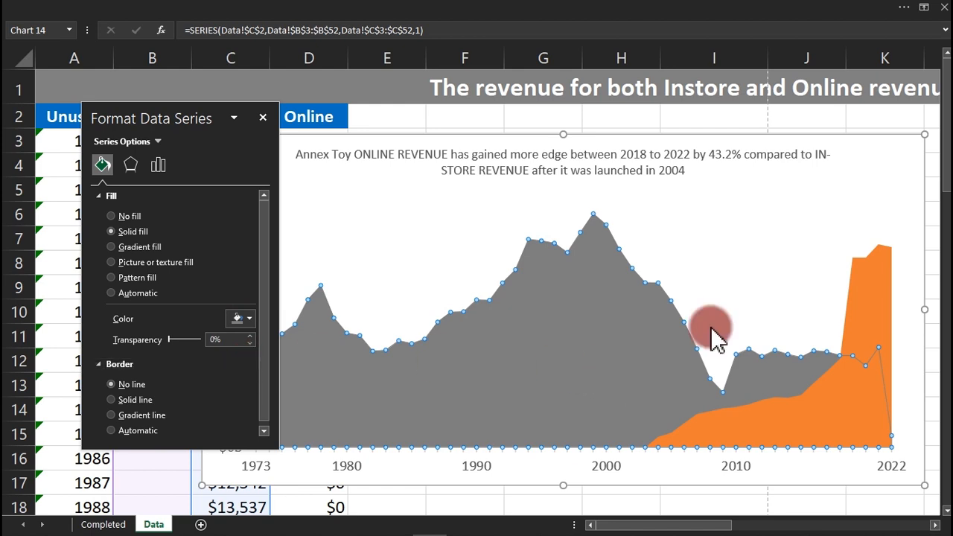
Give the Online series a dark orange solid fill with 20% transparency.
left_click(893, 298)
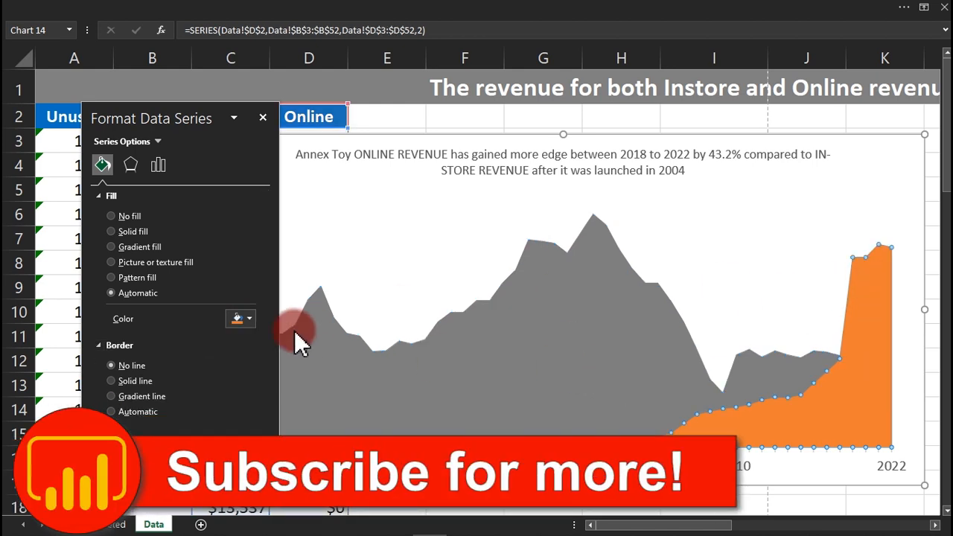
left_click(249, 318)
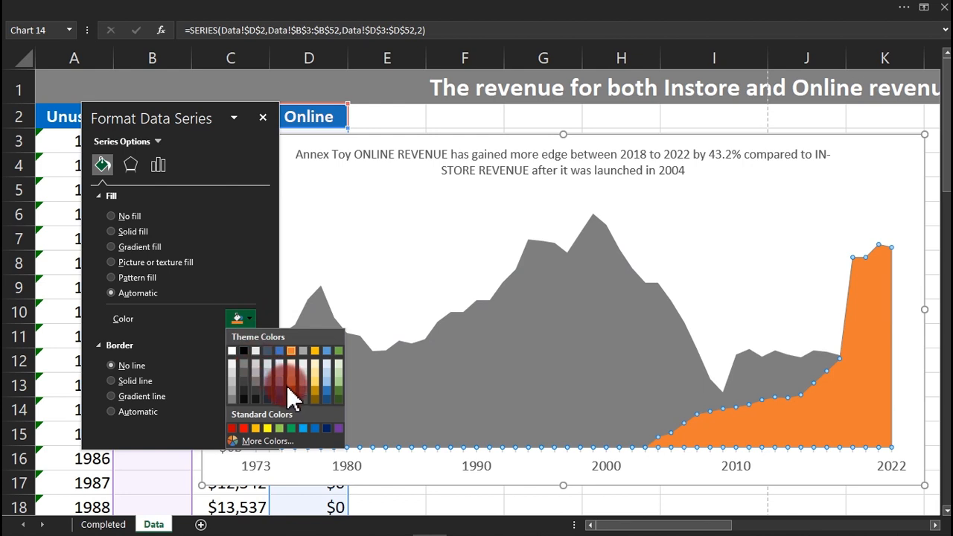
left_click(291, 398)
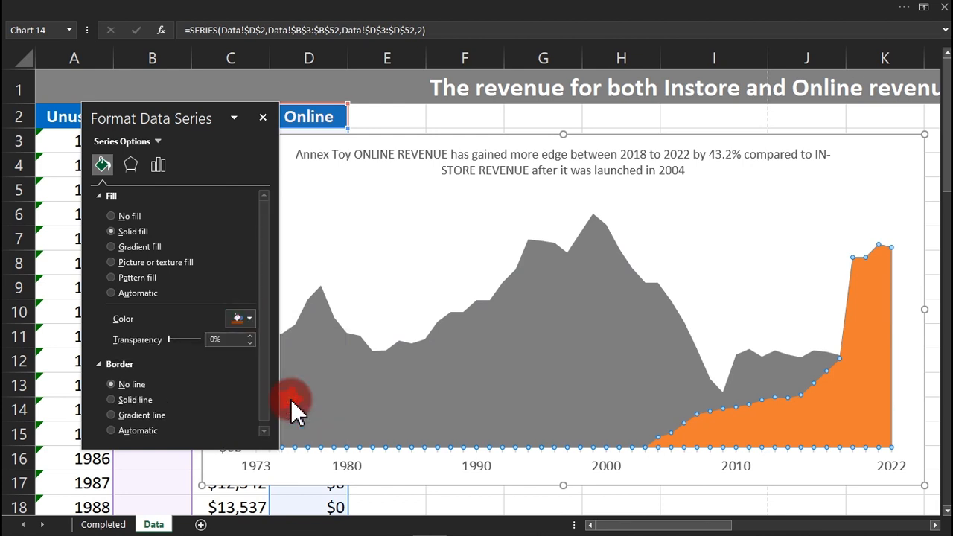
left_click(249, 317)
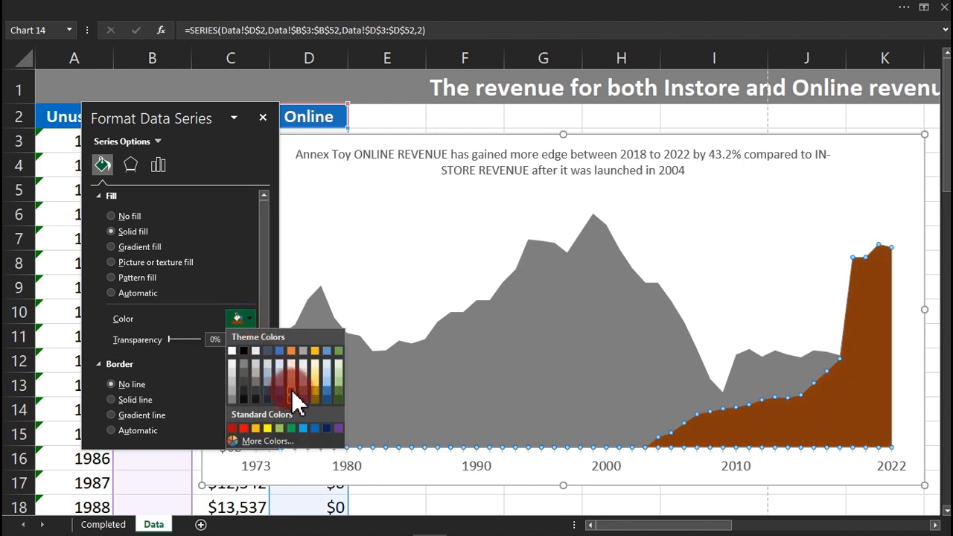
left_click(291, 389)
left_click(218, 340)
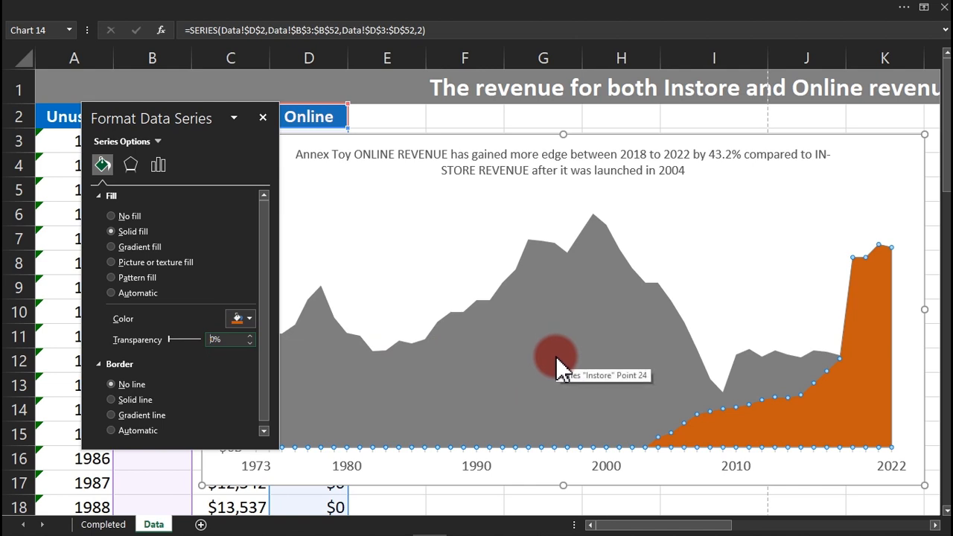
type("2")
key("Return")
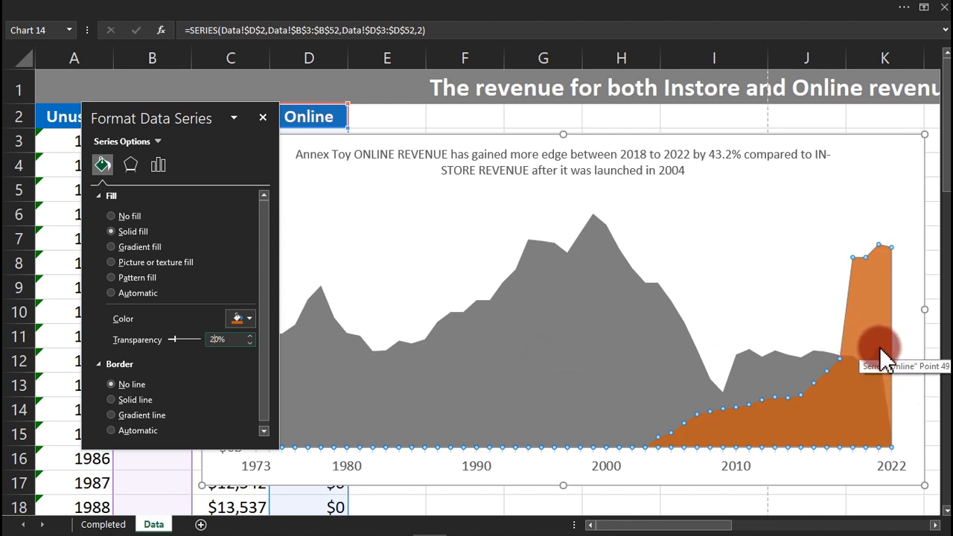
Close the formatting pane and move the area chart clear of the data columns, starting at about column E.
left_click(930, 283)
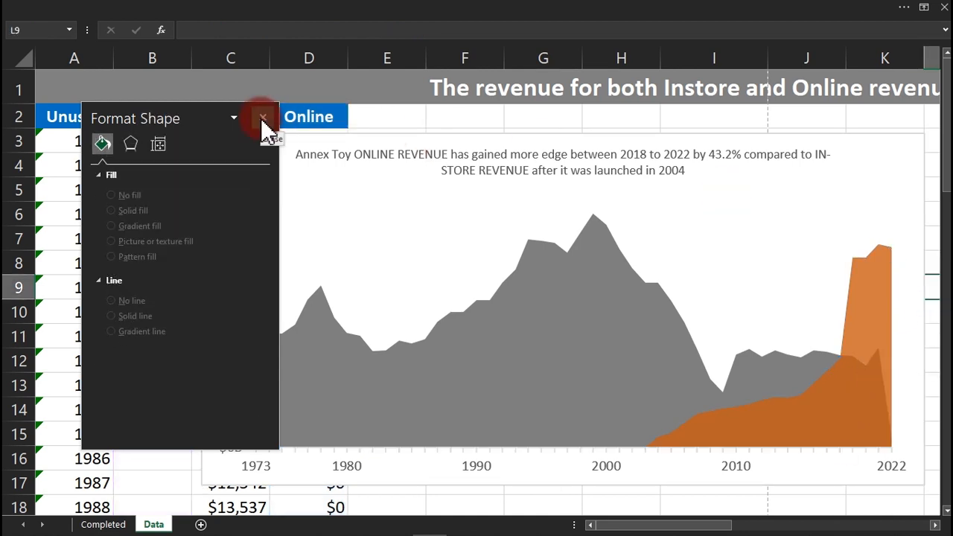
left_click(263, 120)
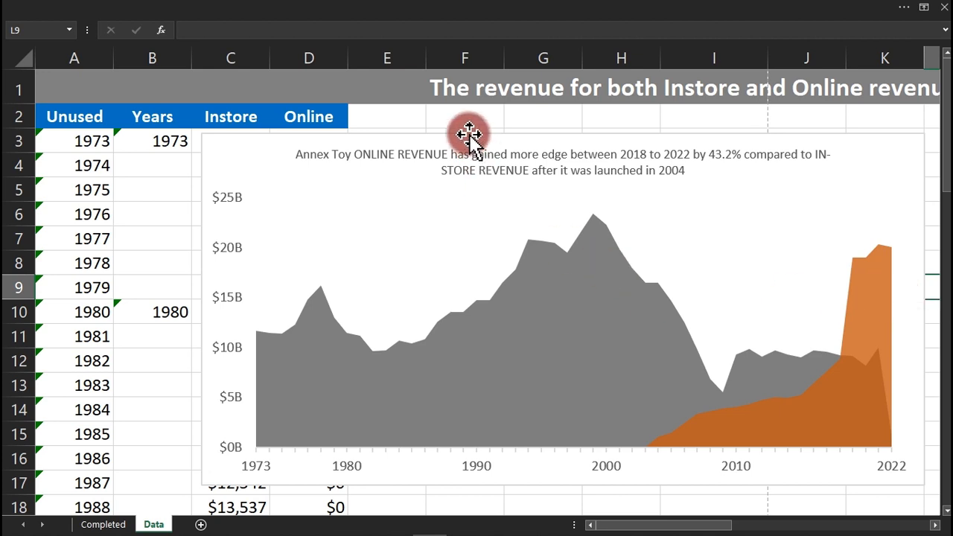
left_click_drag(466, 137, 644, 138)
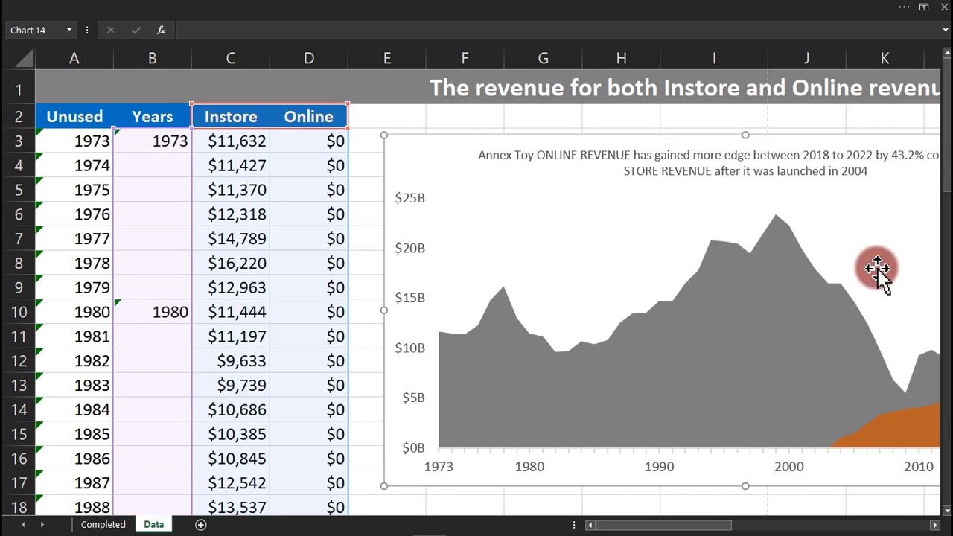
Enter the heading "Higest revenue point" in cell F39.
left_click_drag(947, 179, 943, 385)
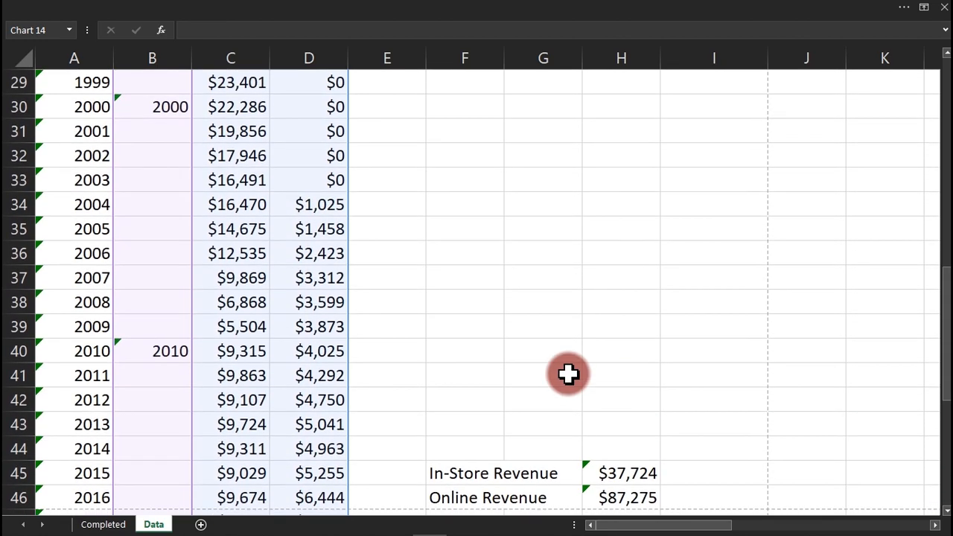
left_click(450, 329)
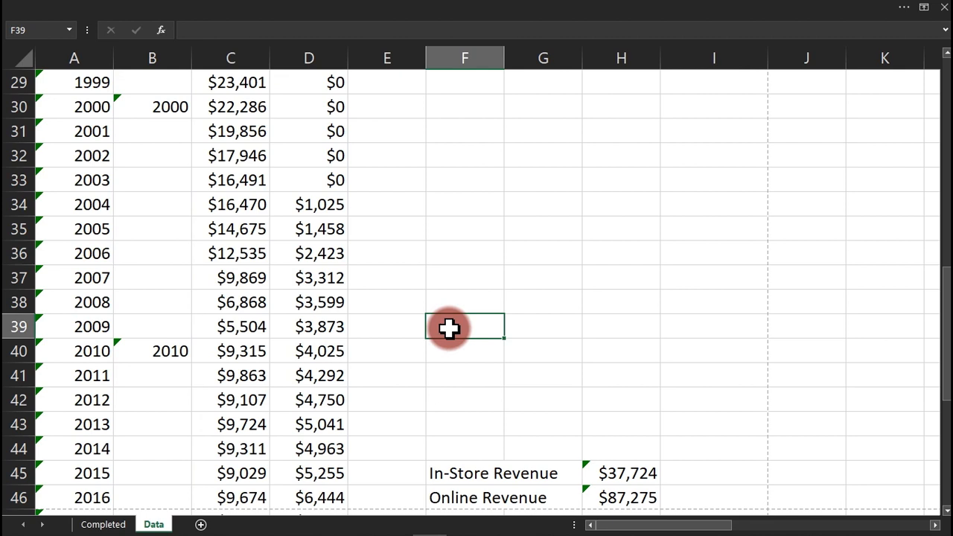
type("H")
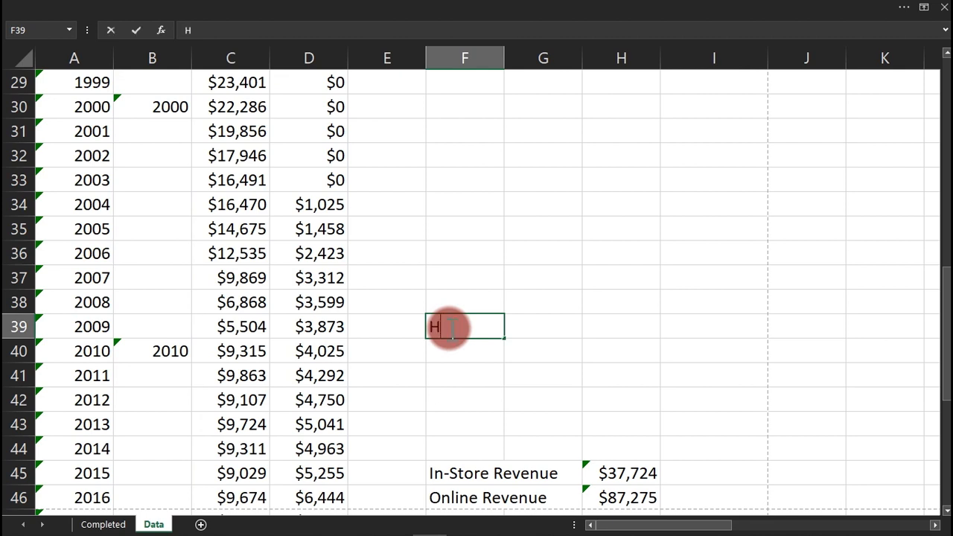
type("igest sal")
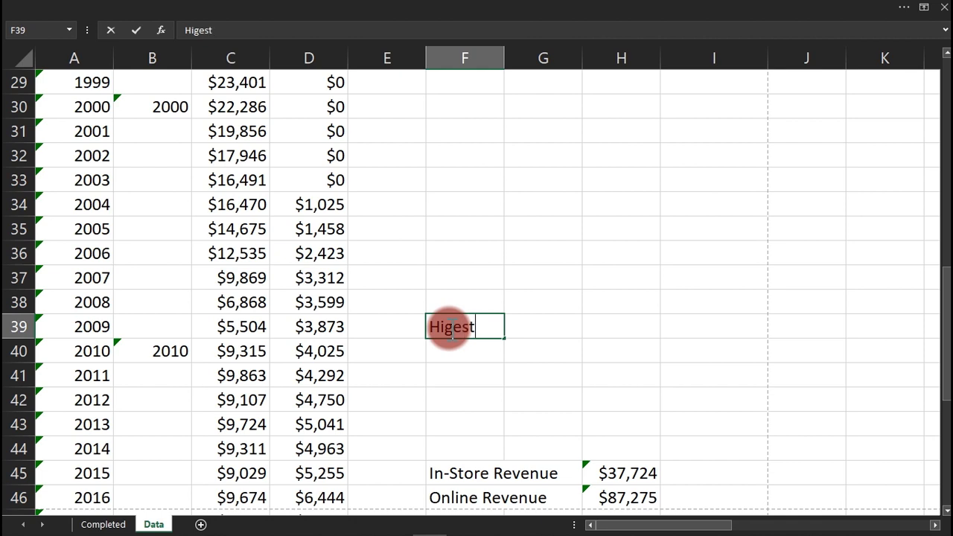
key("BackSpace")
key("BackSpace")
key("BackSpace")
type("revenue poin")
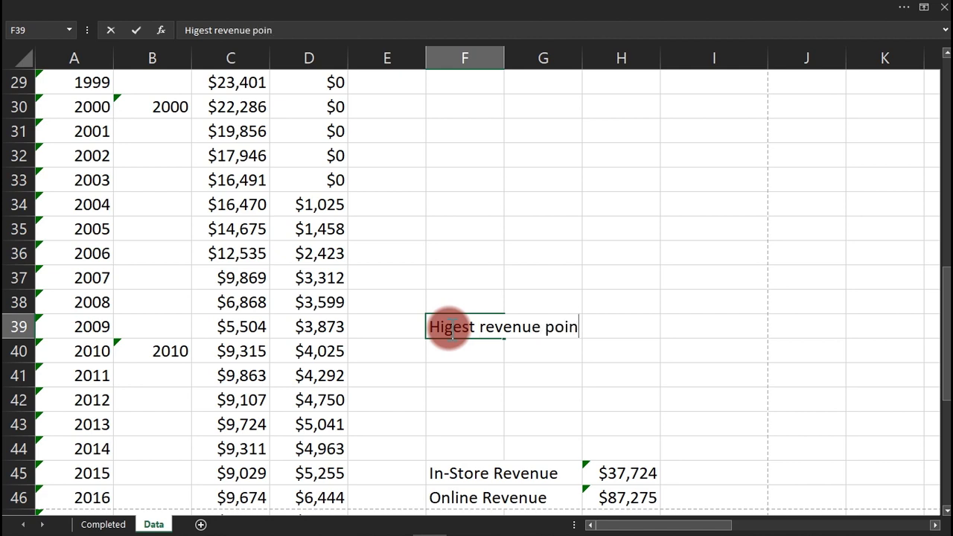
type("t")
left_click(448, 328)
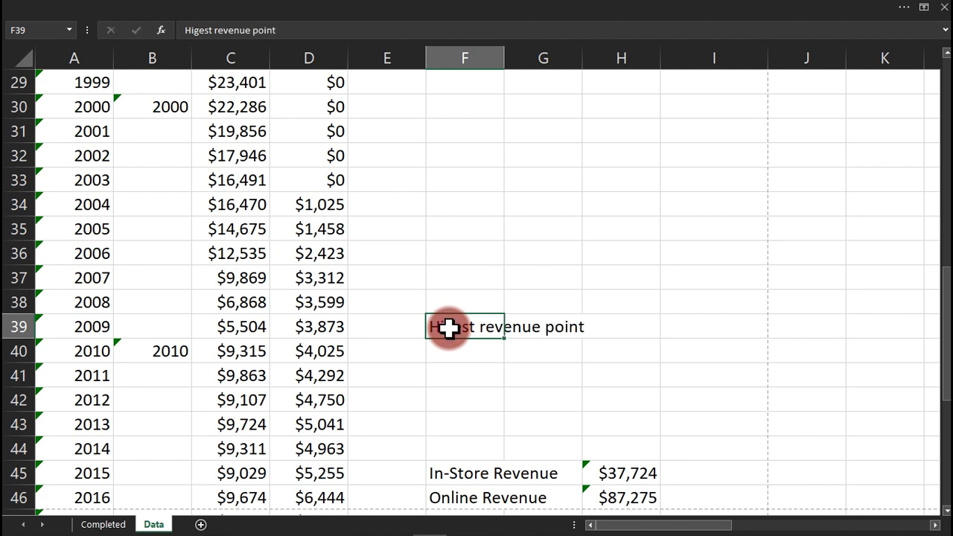
Label cell F40 "Instore" under the revenue point heading.
left_click(449, 349)
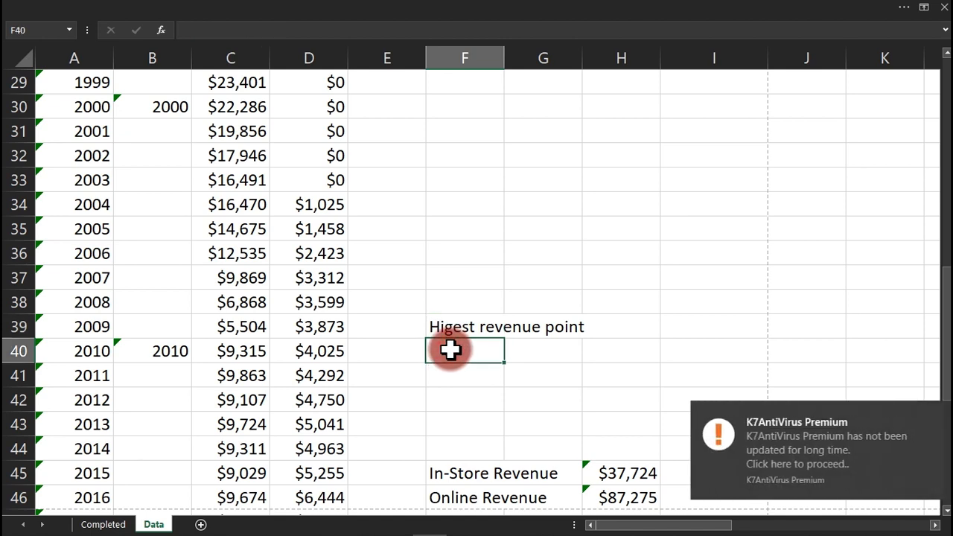
type("Instor")
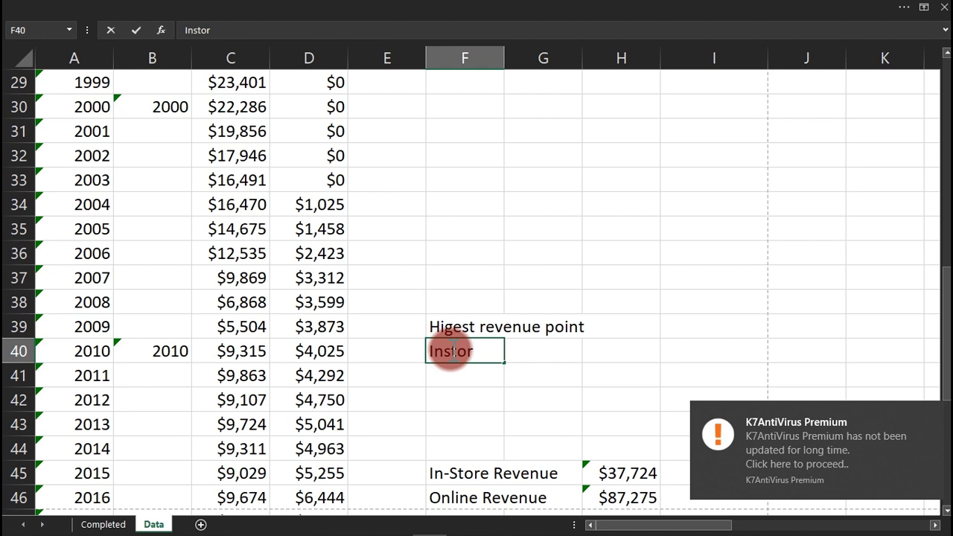
type("e")
key("Tab")
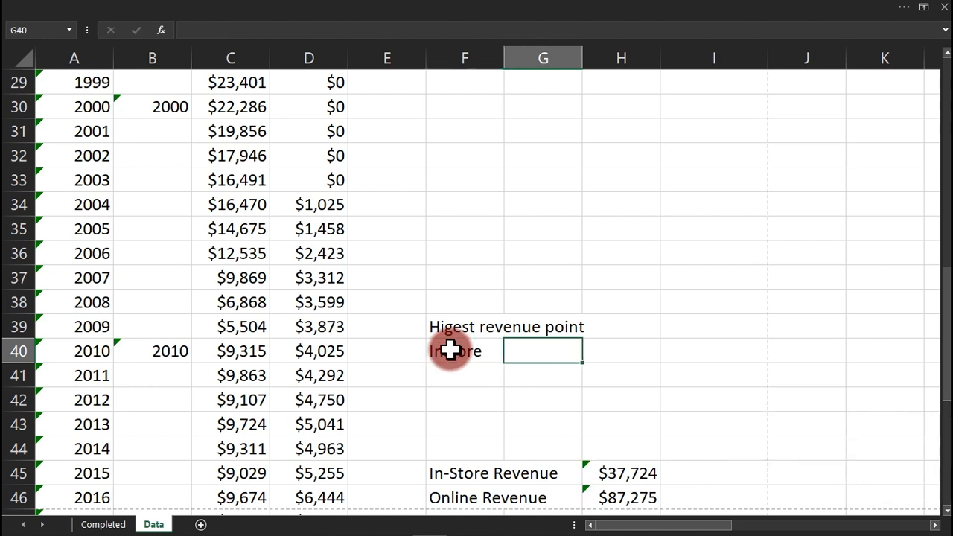
Calculate the highest Instore revenue in G40 with =MAX(C3:C52).
type("=max")
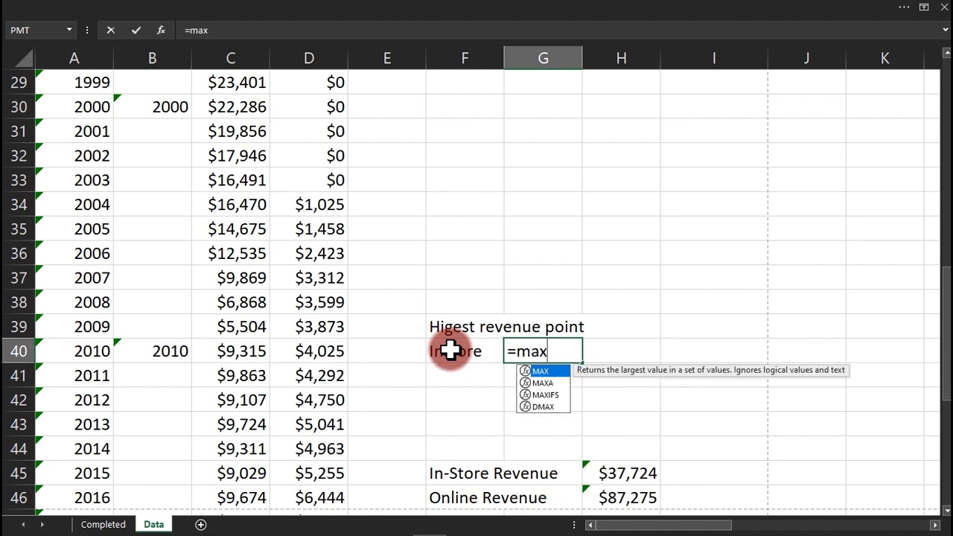
key("Tab")
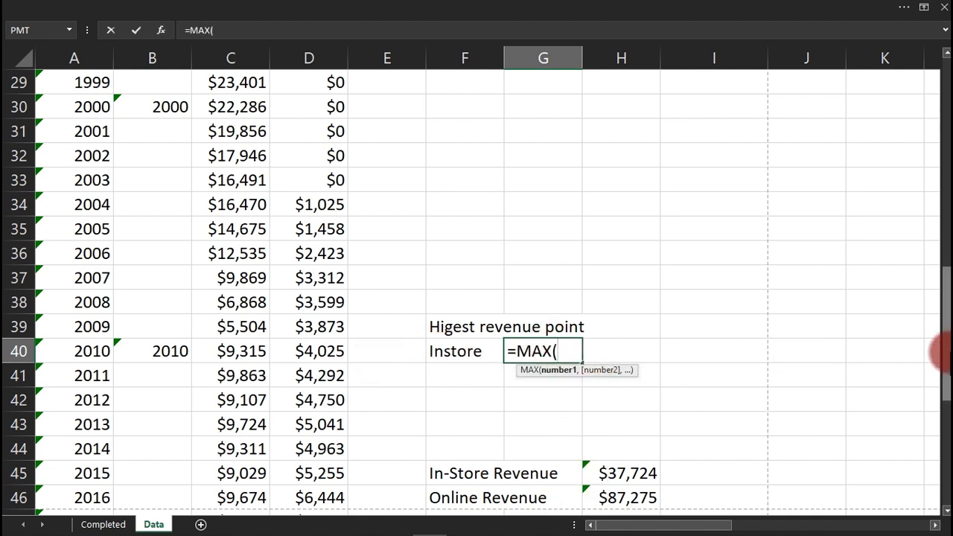
left_click_drag(945, 349, 946, 111)
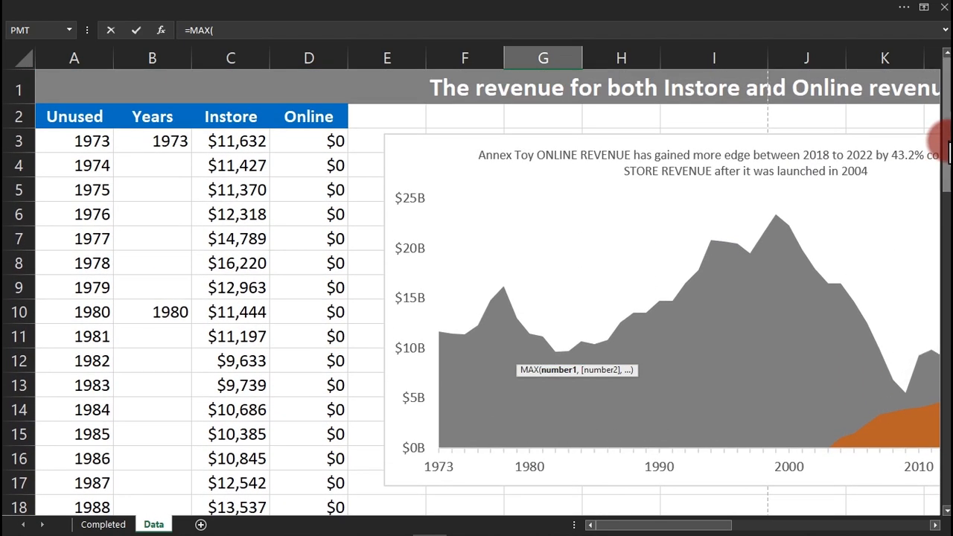
left_click(238, 141)
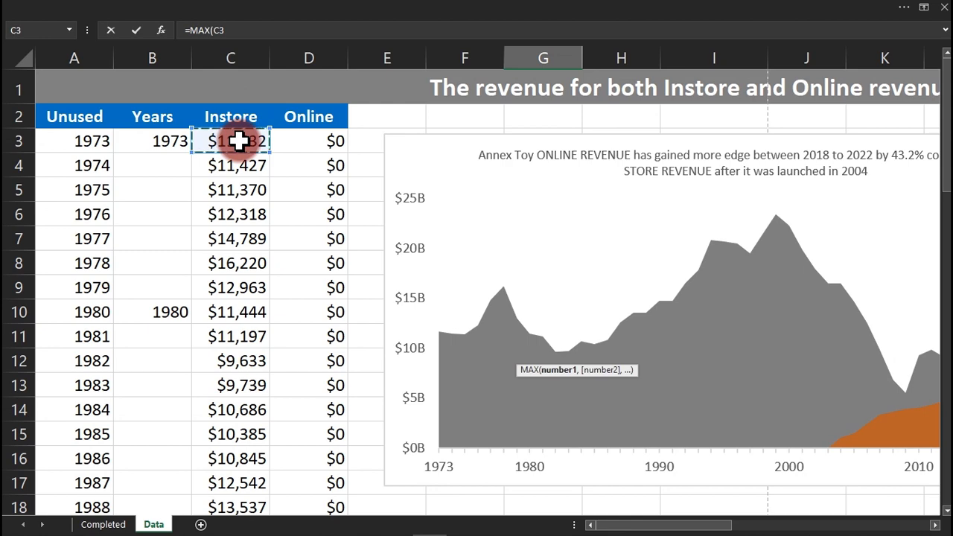
key("ctrl+shift+Down")
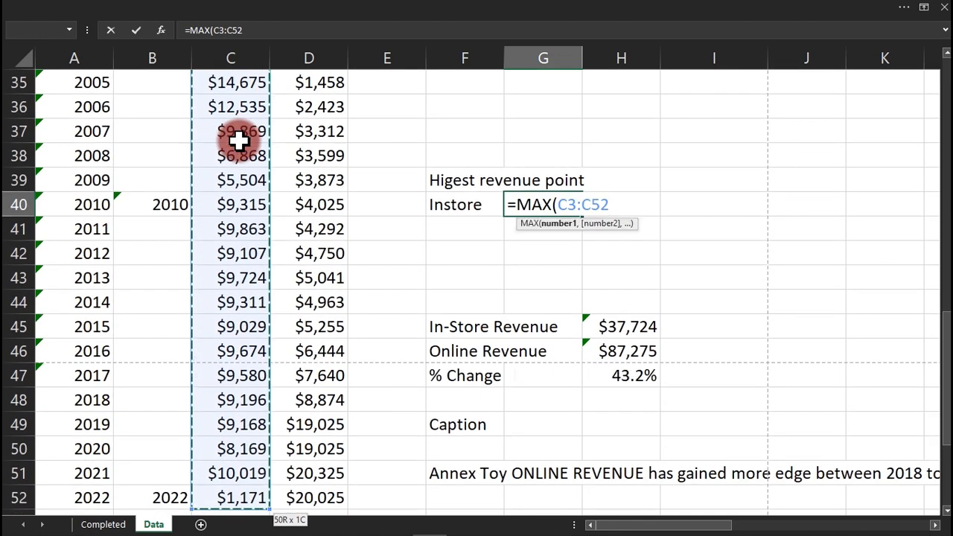
key("ctrl+Return")
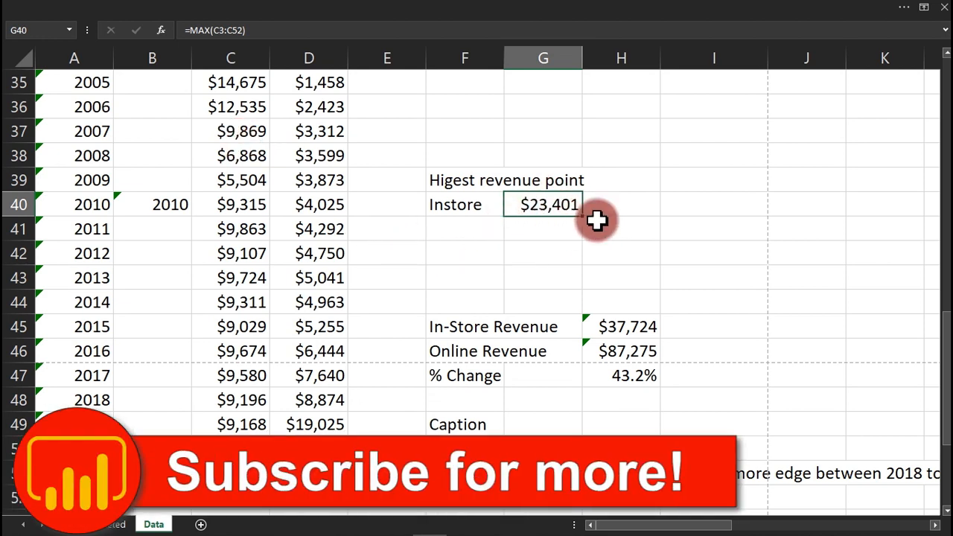
Begin an INDEX formula in H40 with the years A3:A52 as its array.
left_click(548, 220)
left_click(603, 204)
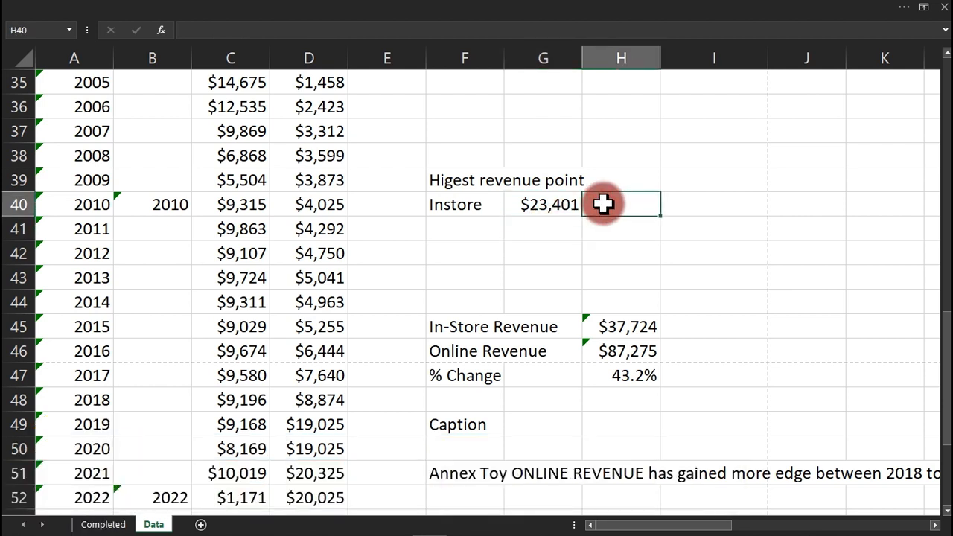
type("=")
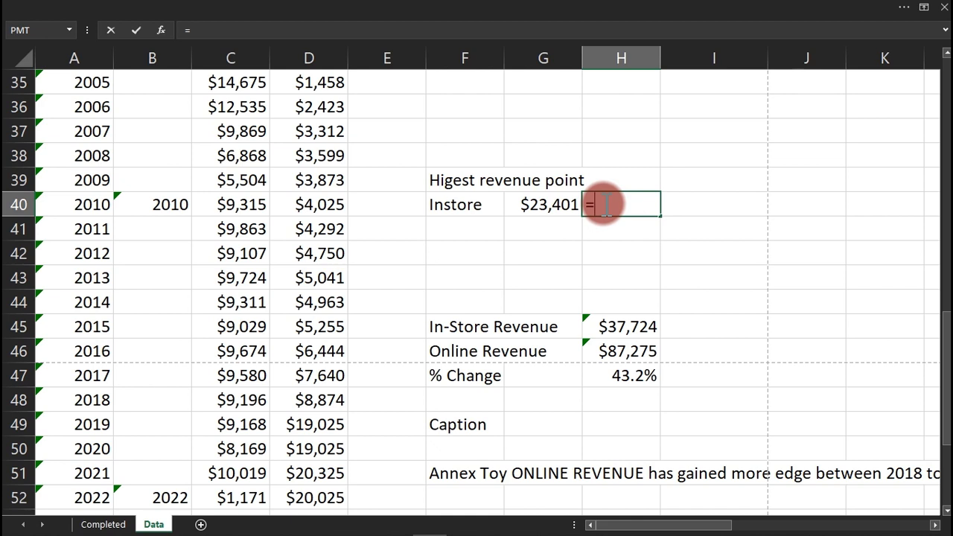
type("ind")
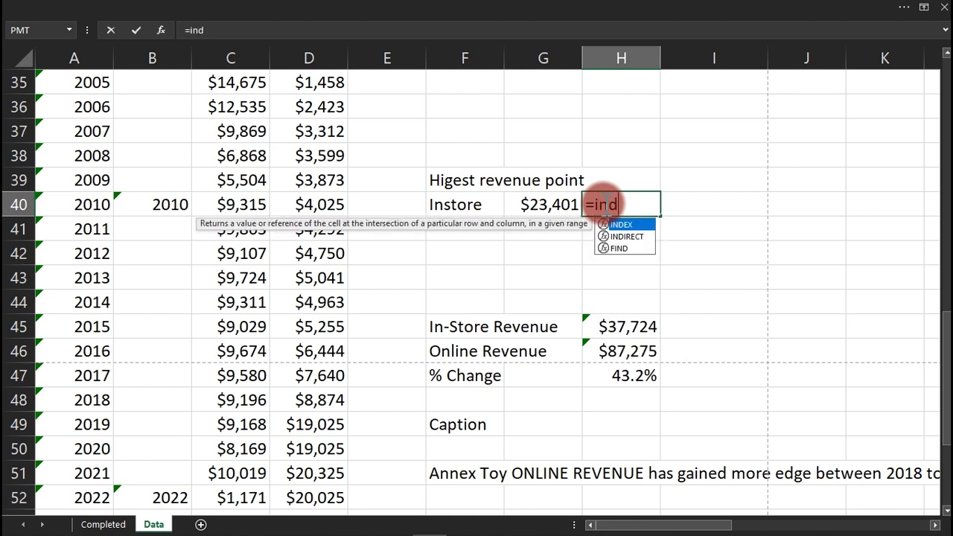
key("Tab")
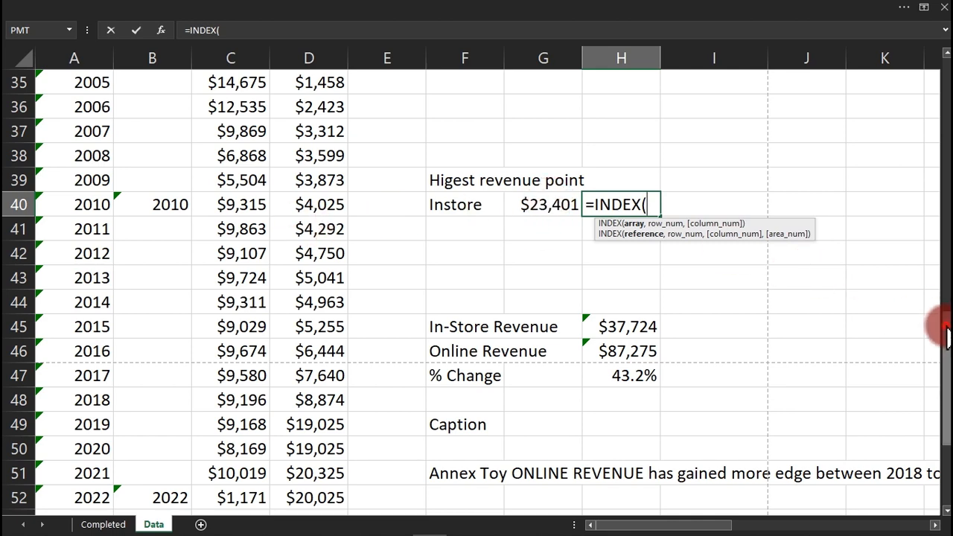
left_click_drag(947, 335, 947, 22)
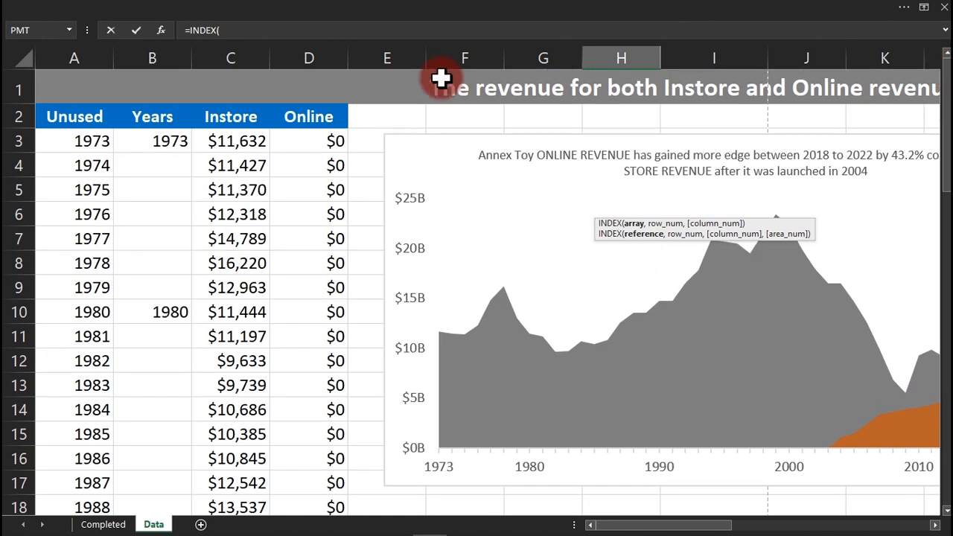
left_click(96, 143)
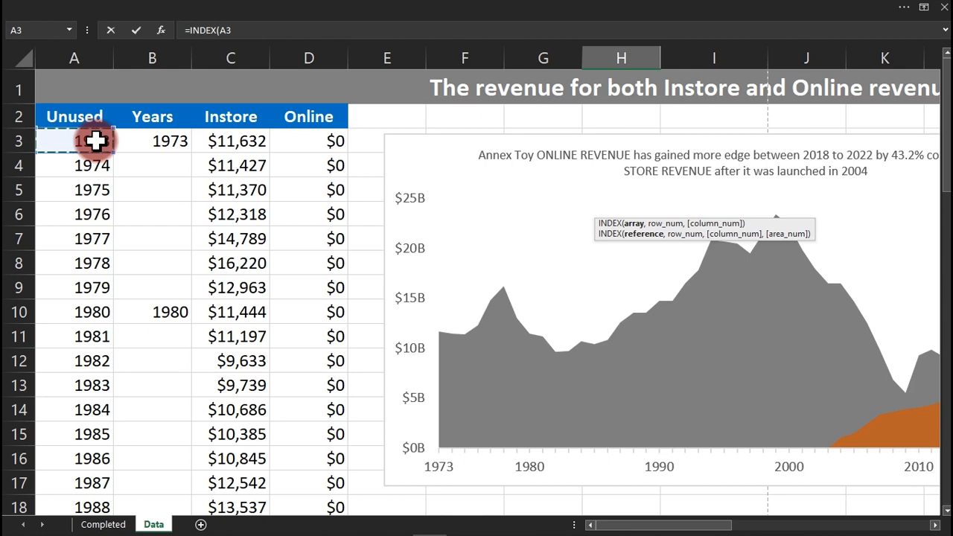
key("ctrl+shift+Down")
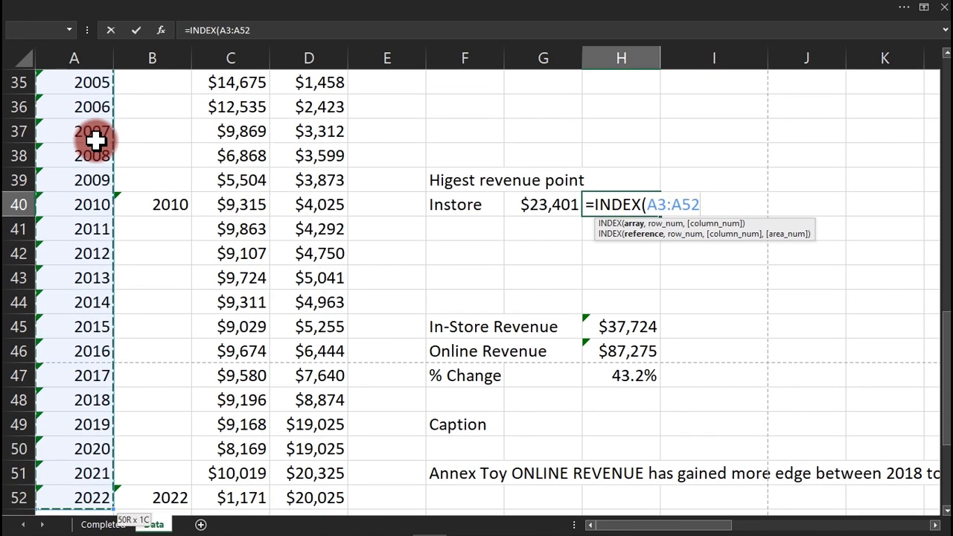
type(",")
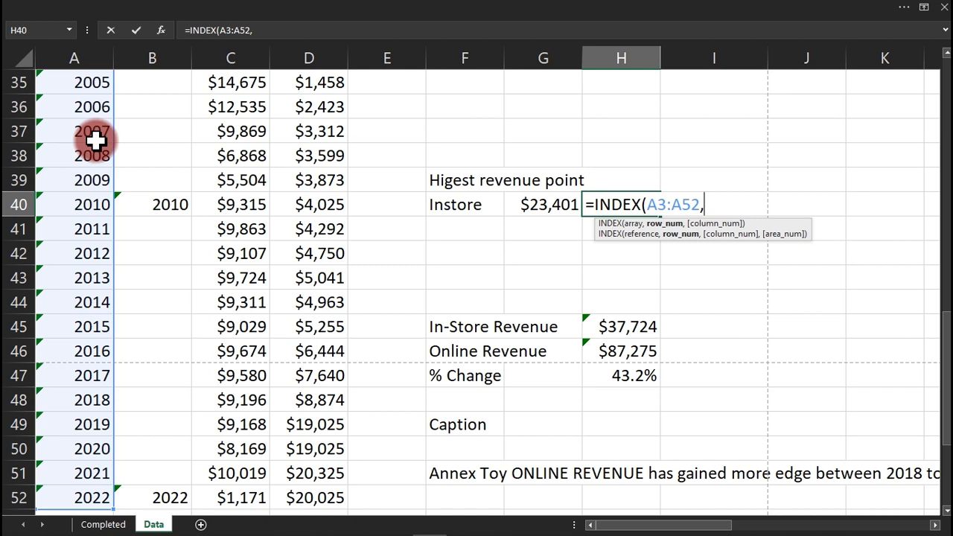
Complete the H40 formula with MATCH(G40,C3:C52,0) as the row number and commit it.
type("mat")
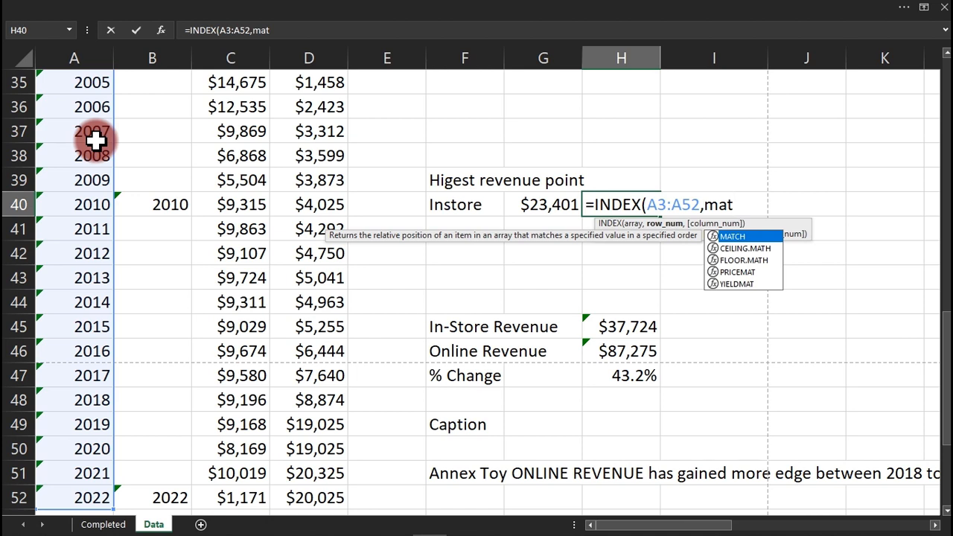
key("Tab")
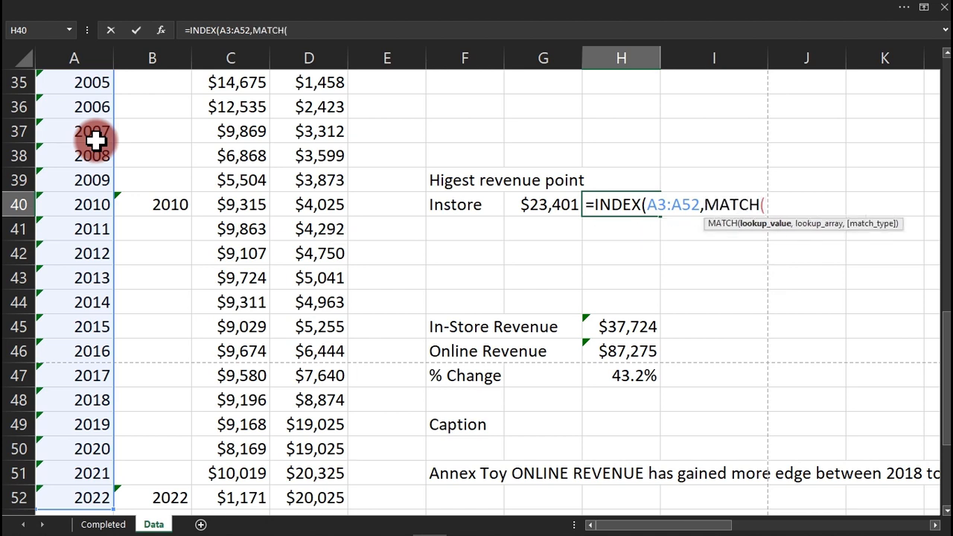
left_click(560, 205)
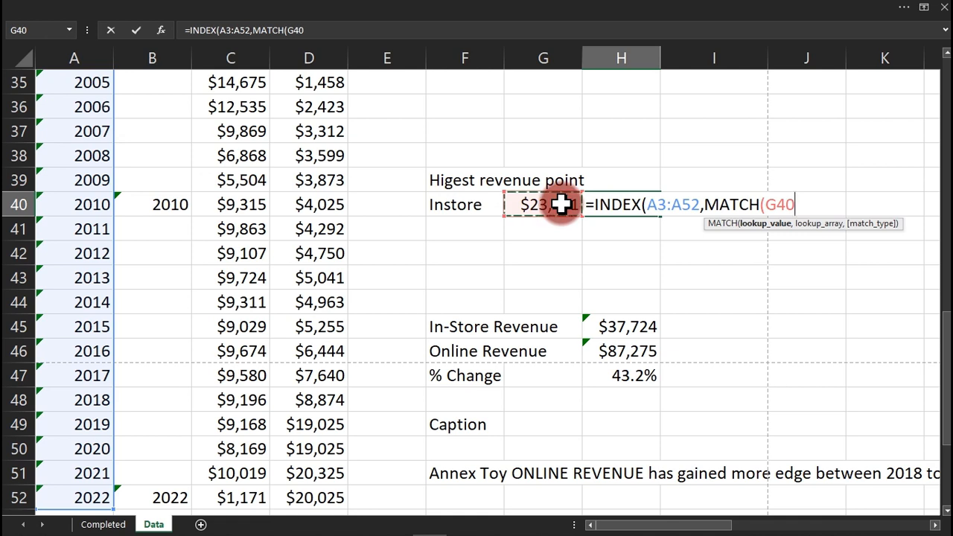
type(",")
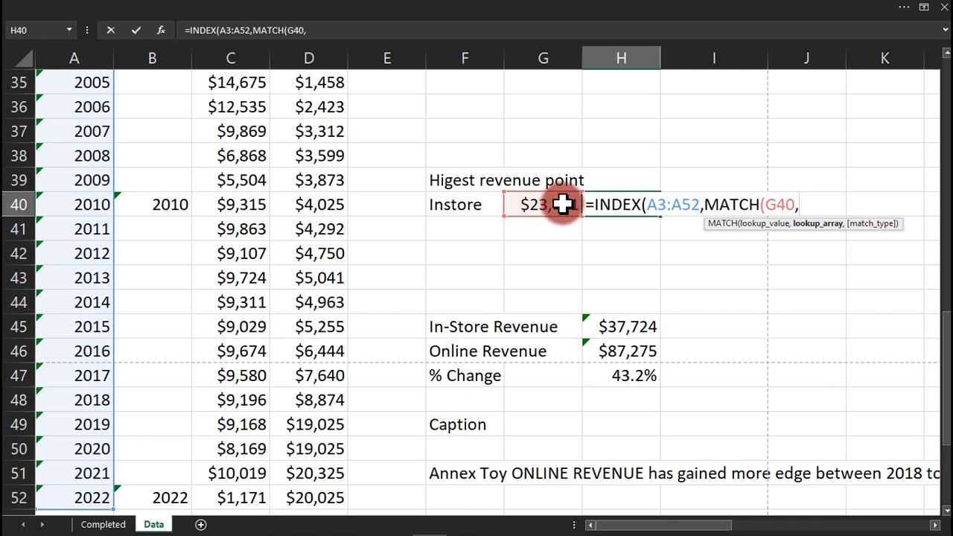
left_click_drag(944, 336, 940, 89)
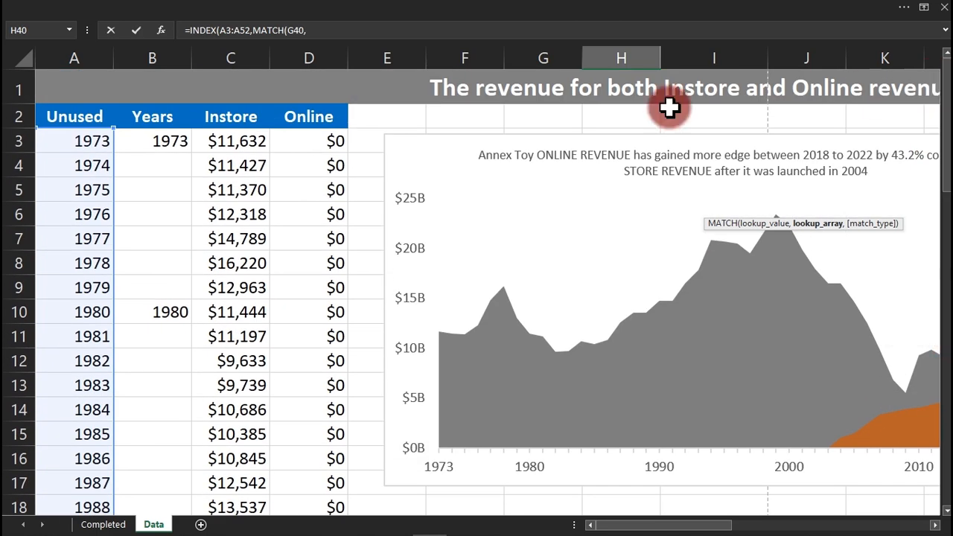
left_click(253, 141)
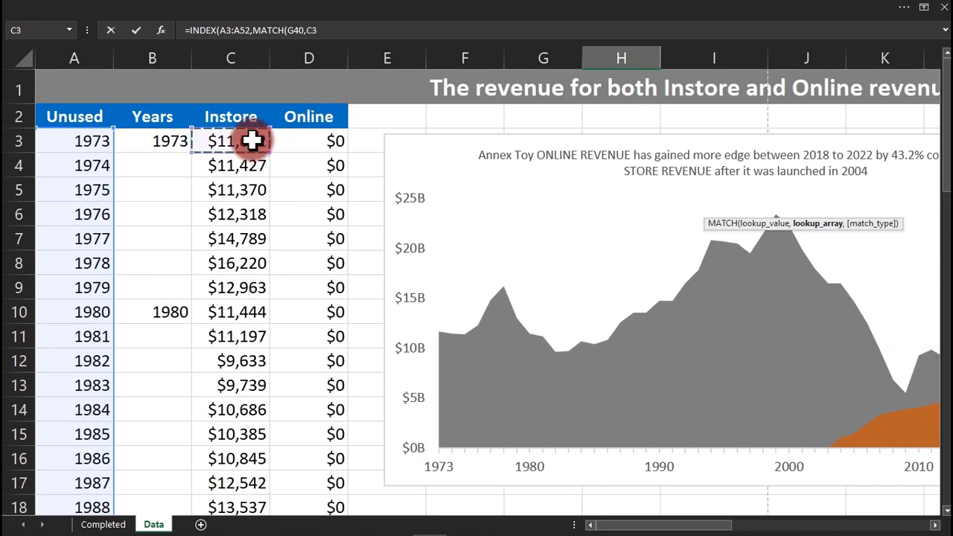
key("ctrl+shift+Down")
type(",")
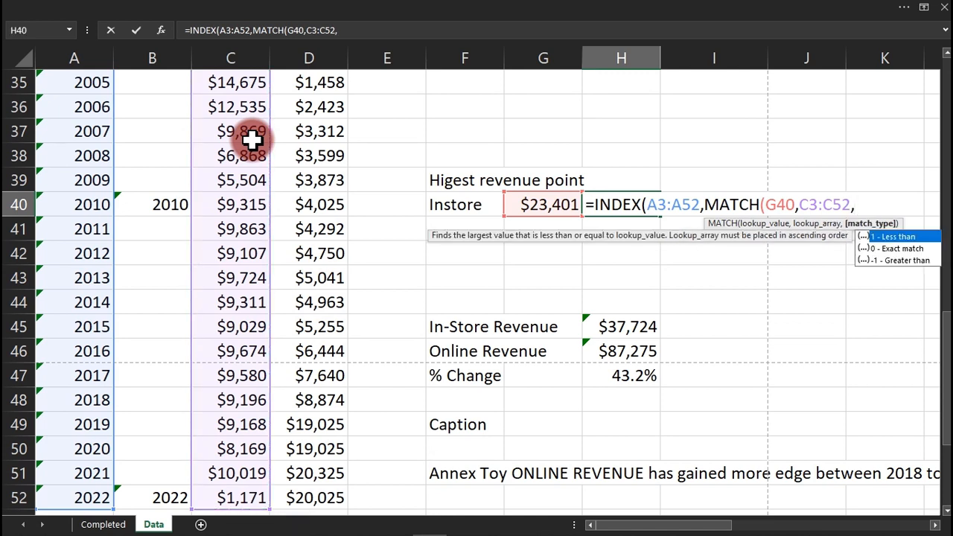
type("0)")
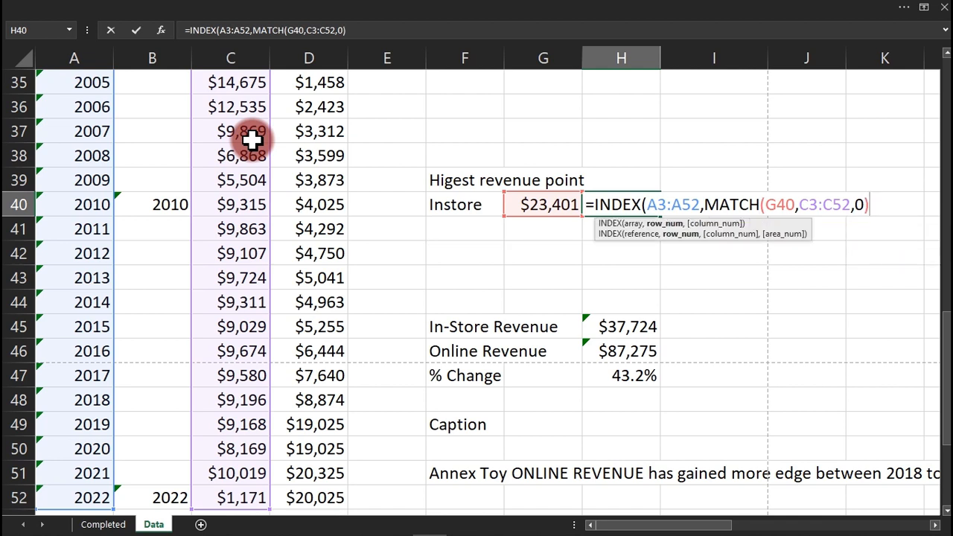
type(")")
key("ctrl+Return")
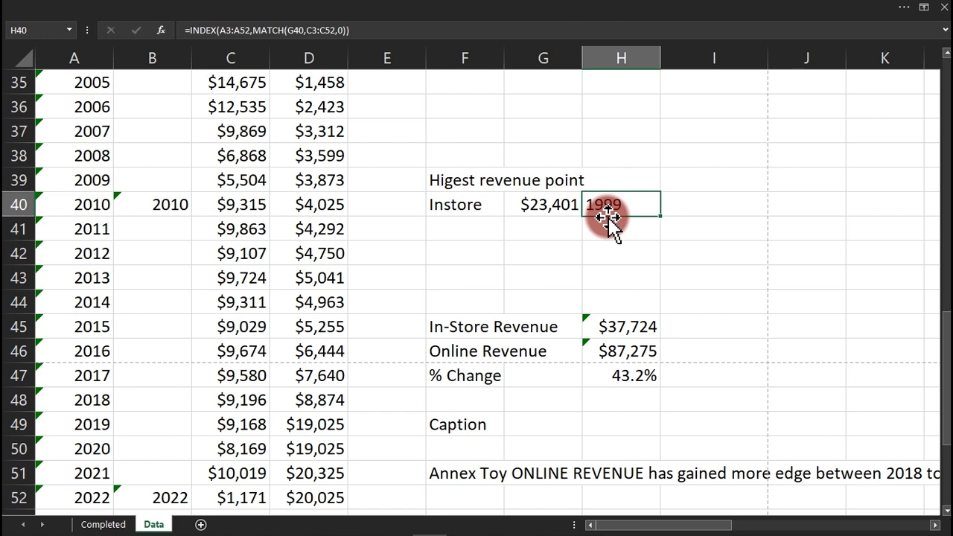
Check the highest Instore revenue in G40 against the 1999 figure in cell C29.
left_click_drag(948, 326, 949, 309)
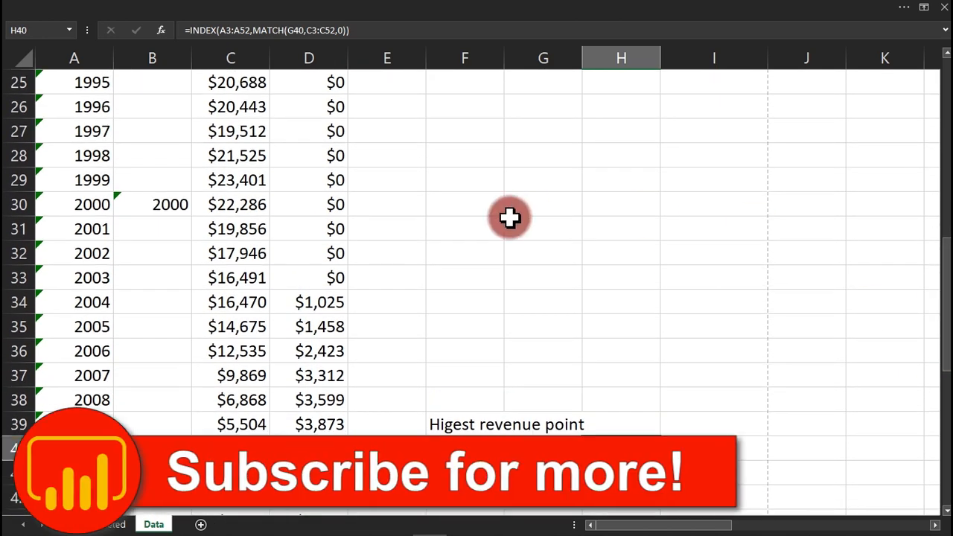
left_click(223, 182)
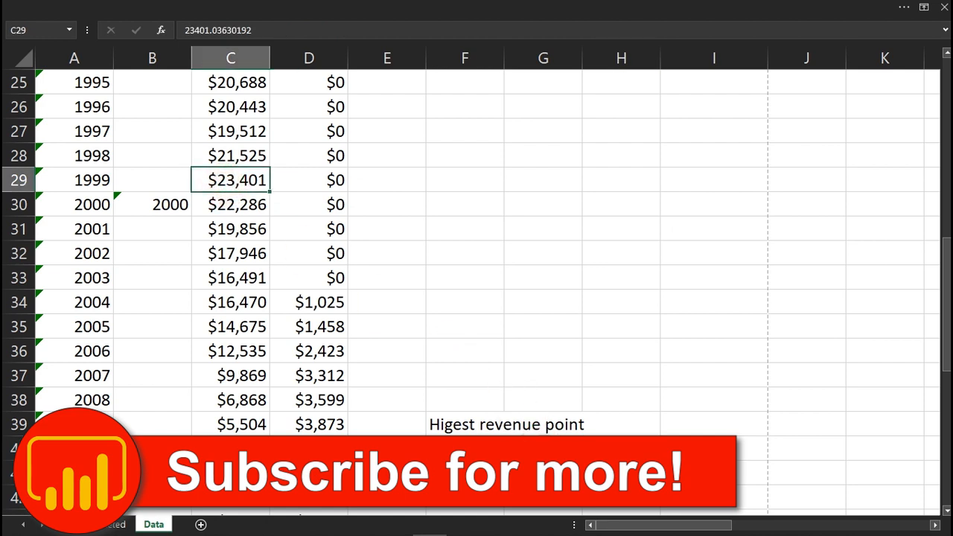
left_click(544, 456)
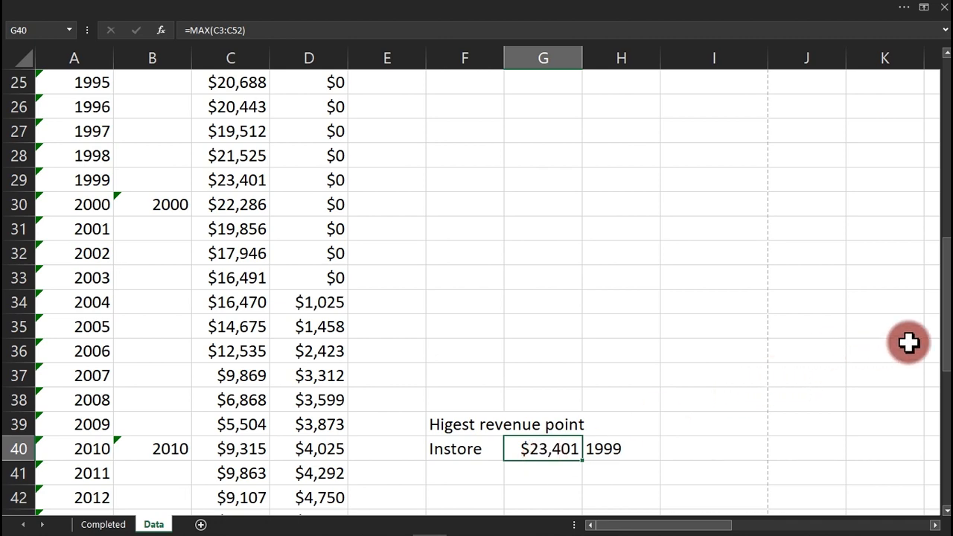
Label cell F41 "Online" beneath the Instore label.
left_click_drag(946, 328, 939, 400)
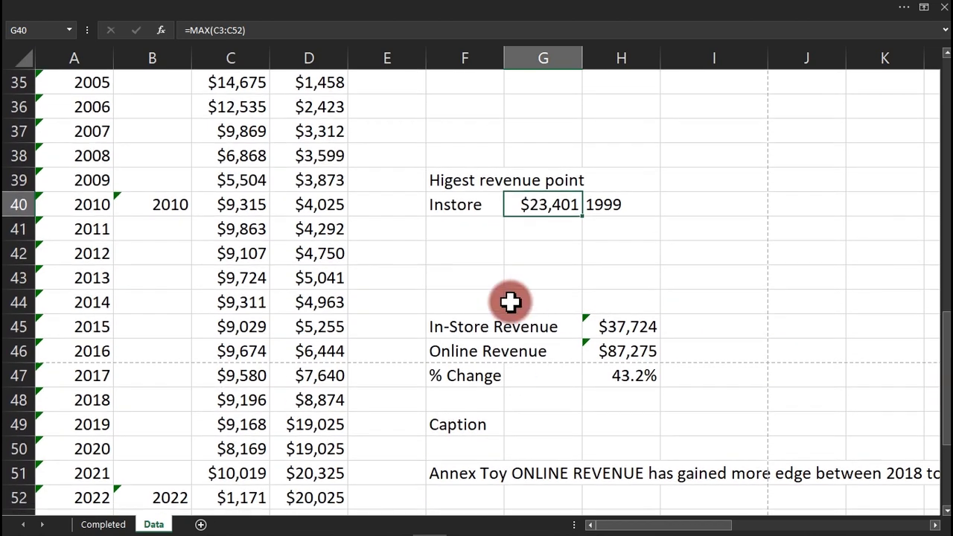
left_click(460, 233)
type("On")
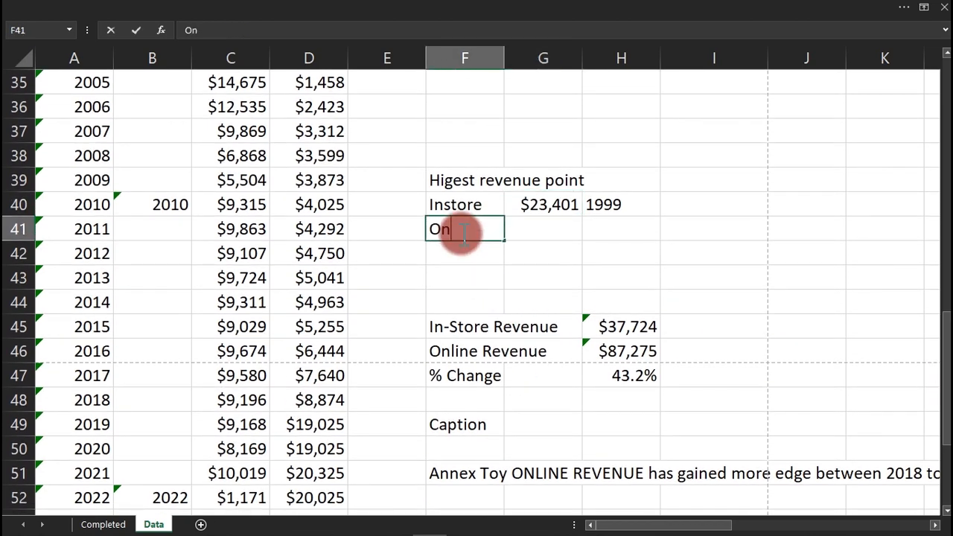
type("line")
key("Tab")
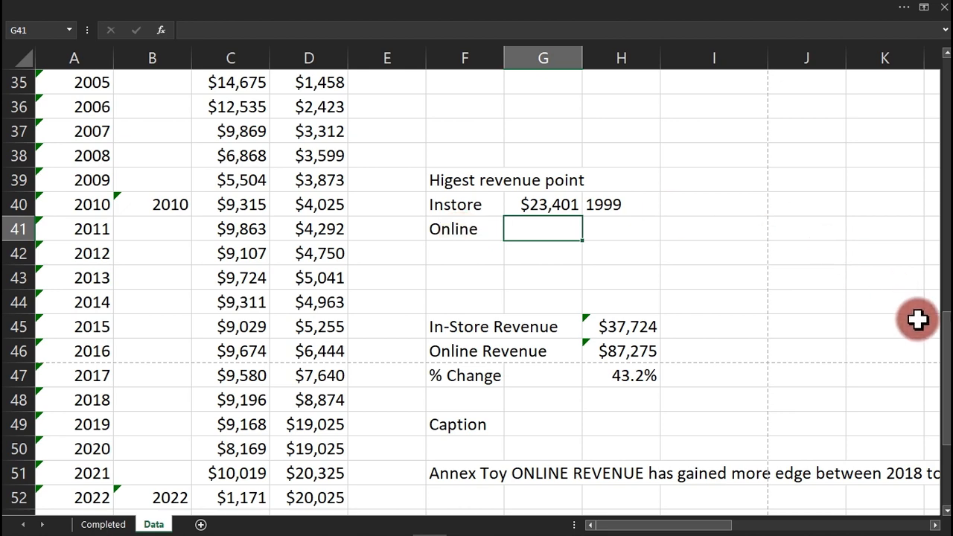
Move the area chart so that it spans columns C to K with its upper edge at row 4.
mouse_move(945, 348)
left_mouse_down()
mouse_move(945, 358)
mouse_move(946, 347)
left_mouse_up()
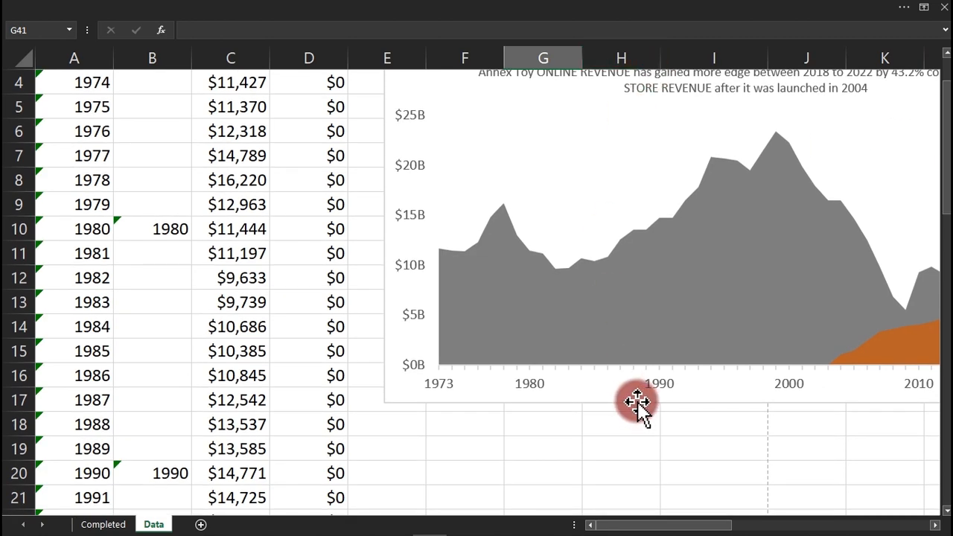
left_click_drag(636, 401, 446, 424)
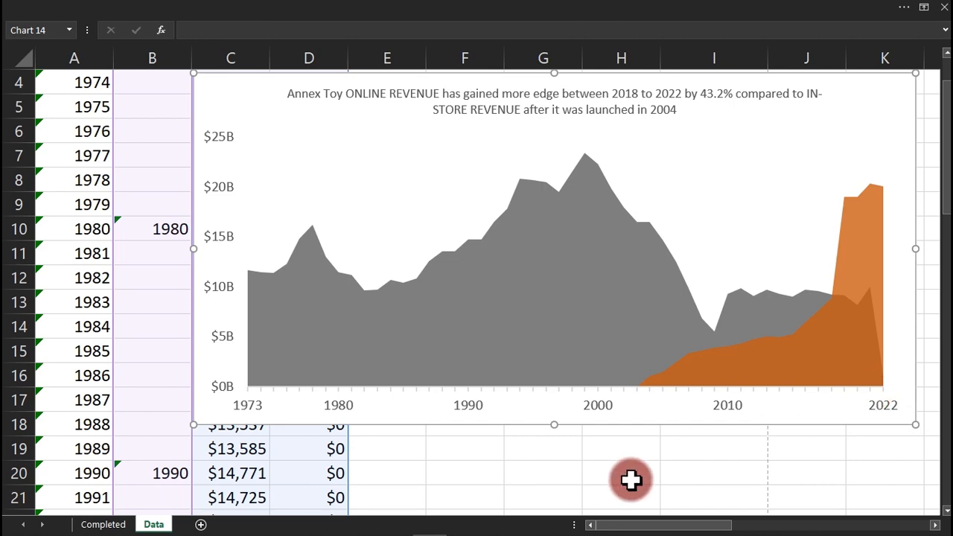
Calculate the highest Online revenue in G41 with =MAX(D:D).
left_click_drag(944, 195, 946, 423)
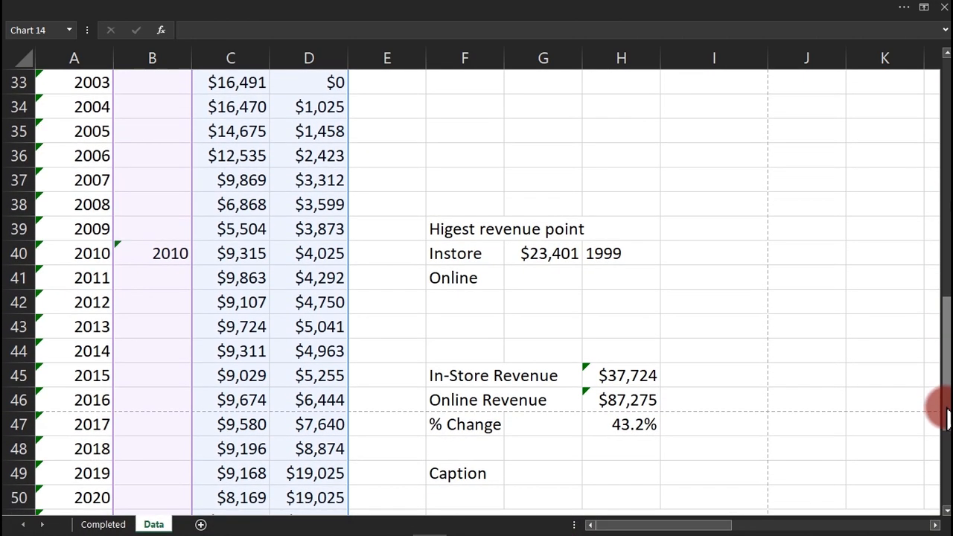
left_click(564, 284)
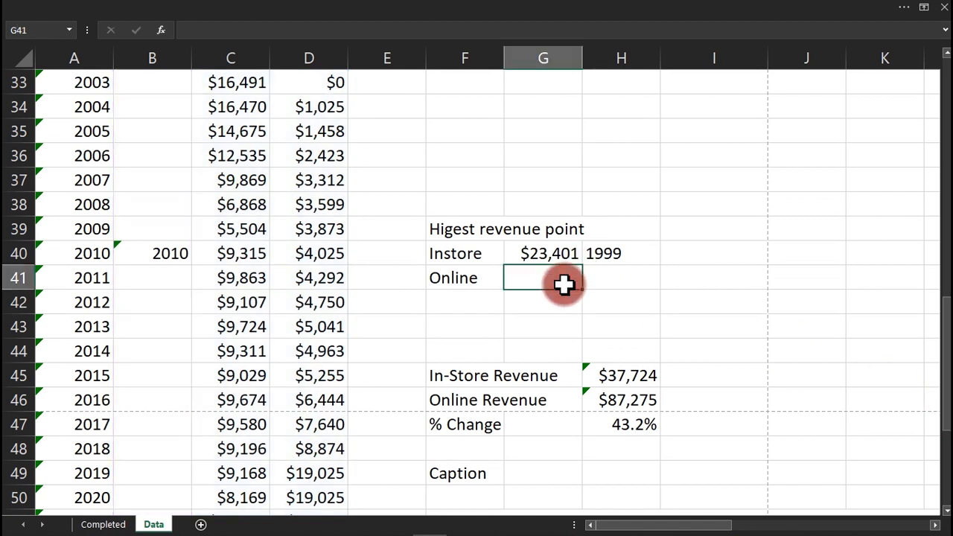
type("=max")
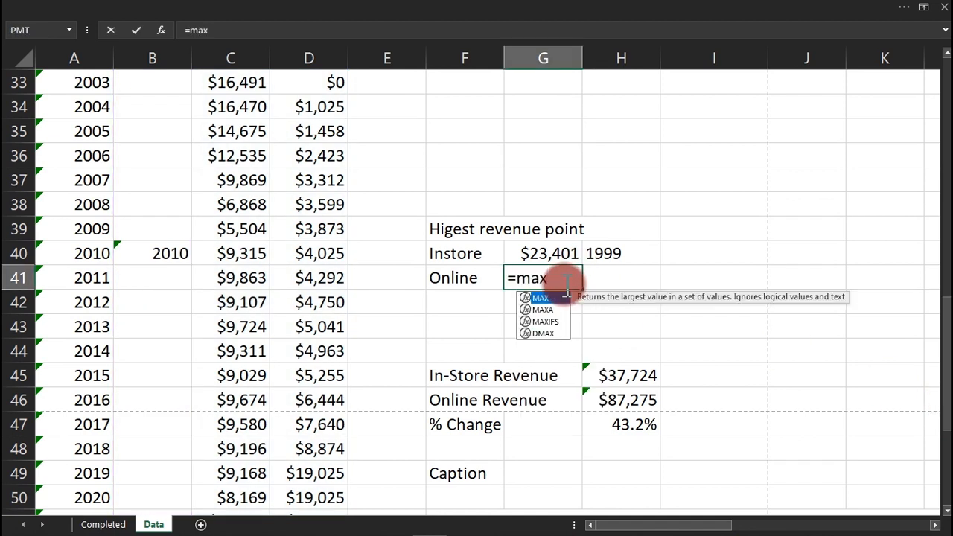
key("Tab")
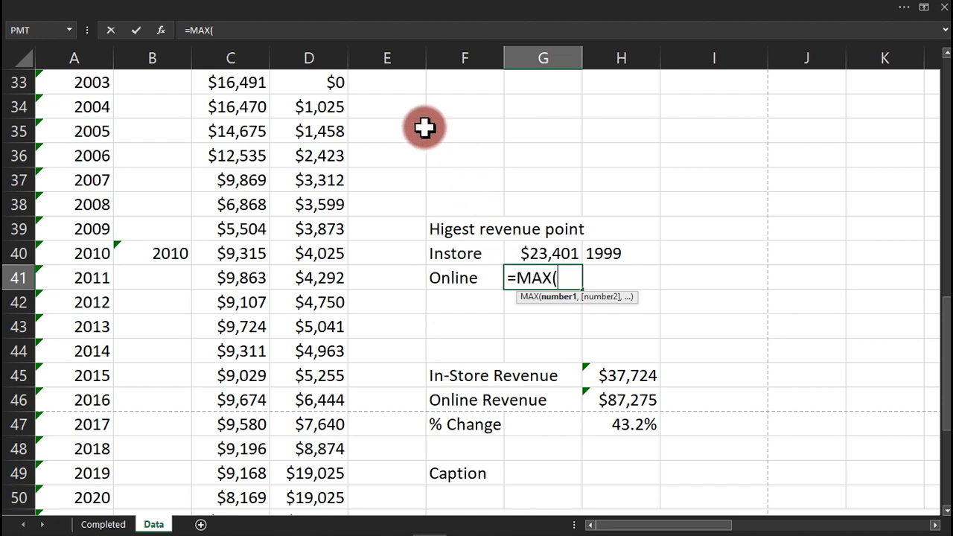
left_click(305, 56)
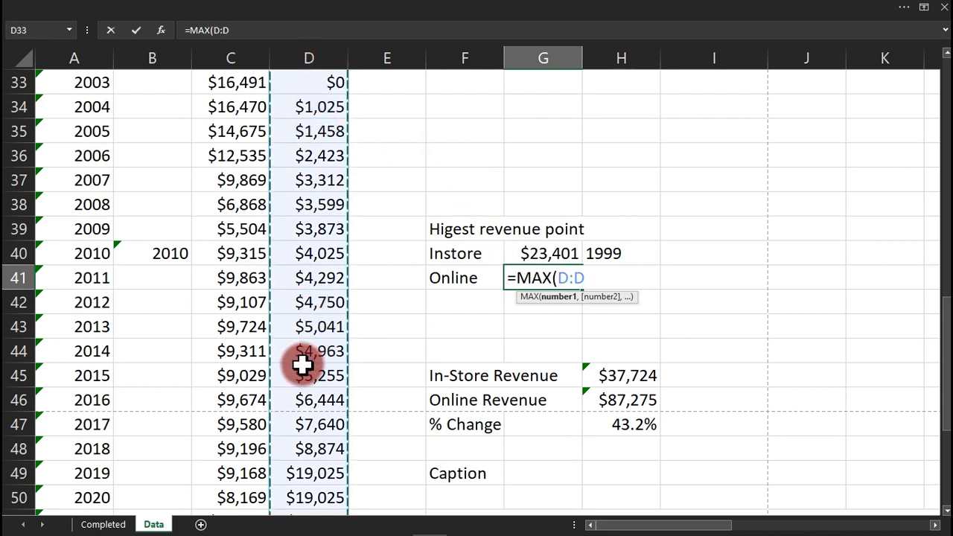
key("ctrl+Return")
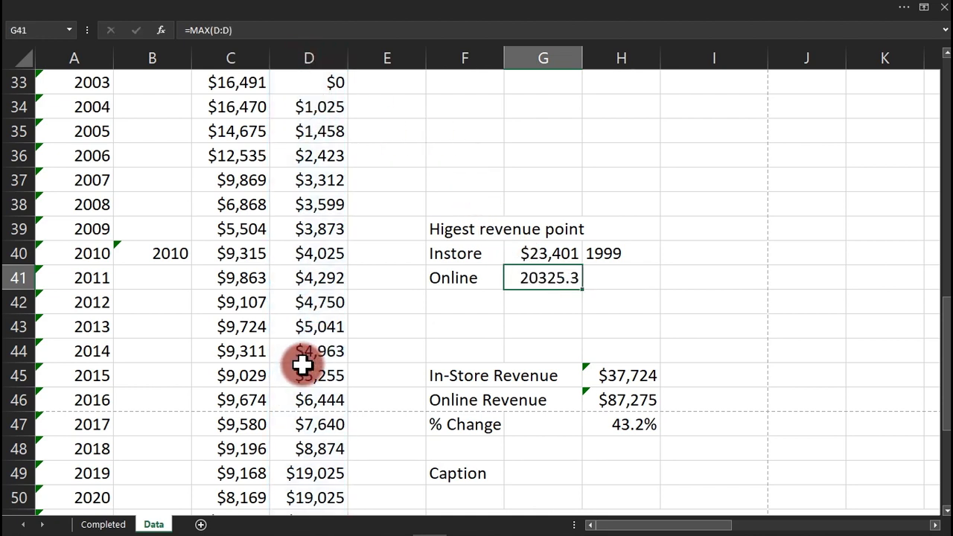
Copy the currency format of cell G40 to G41 with Format Painter.
left_click(527, 252)
left_click(159, 7)
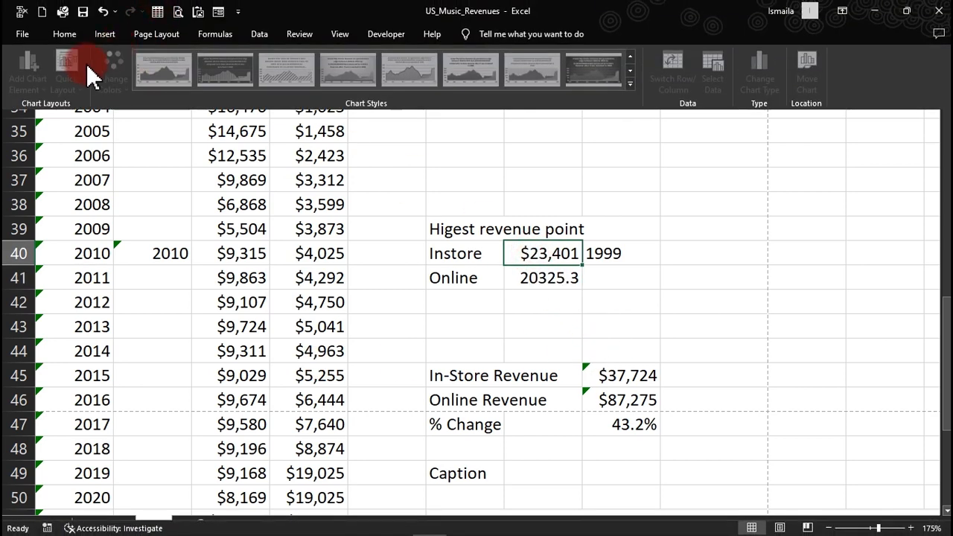
left_click(65, 33)
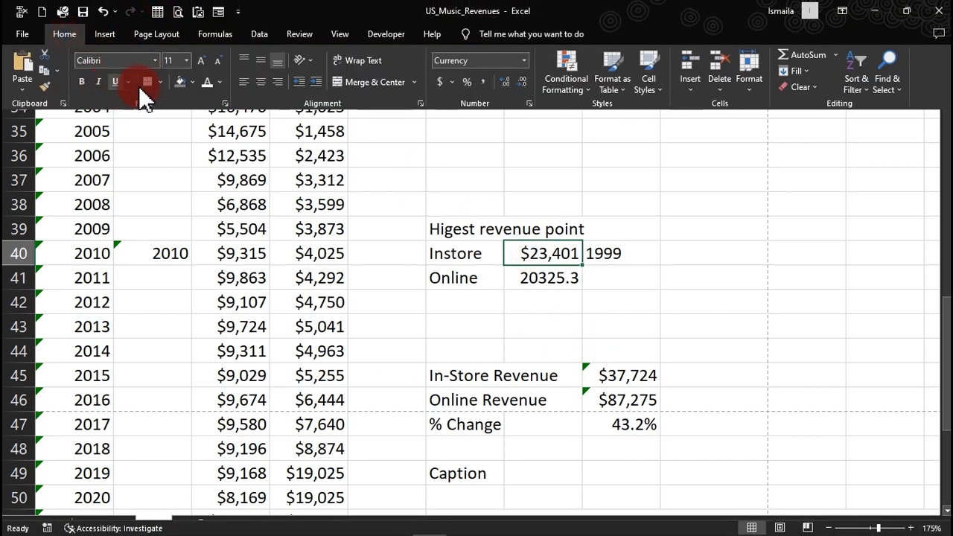
left_click(44, 87)
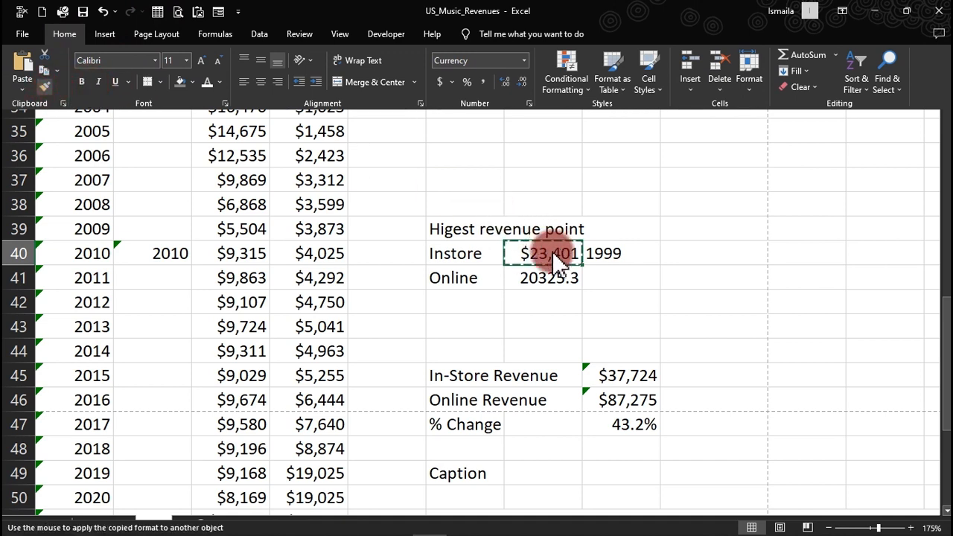
left_click(550, 273)
left_click(549, 275)
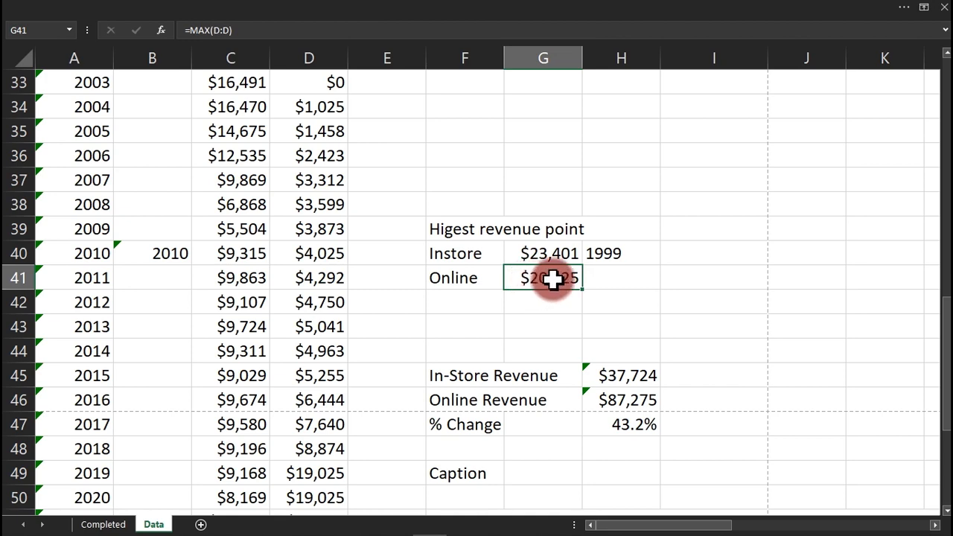
Check the highest Online revenue against cell D51 and review the INDEX and MATCH formula in H40.
left_click_drag(947, 337, 947, 373)
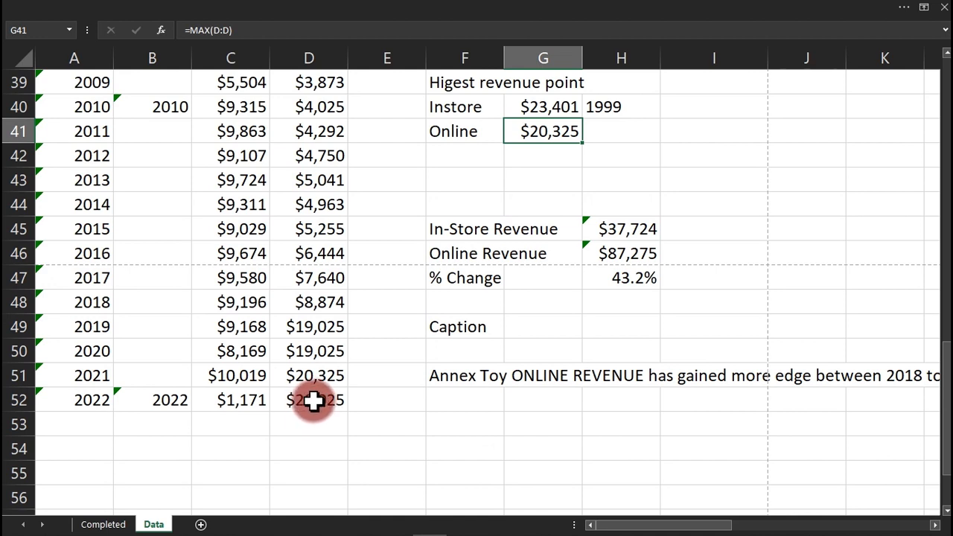
left_click(303, 380)
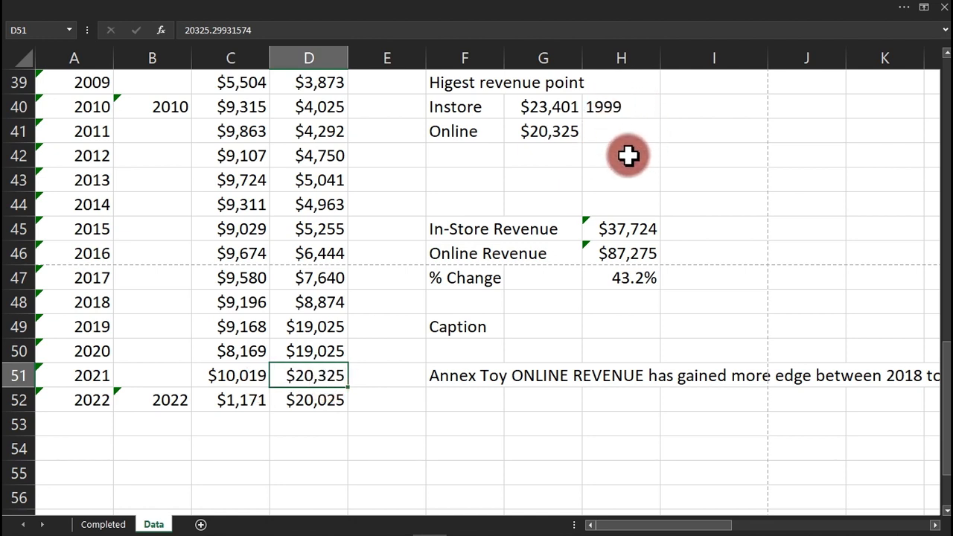
left_click(614, 130)
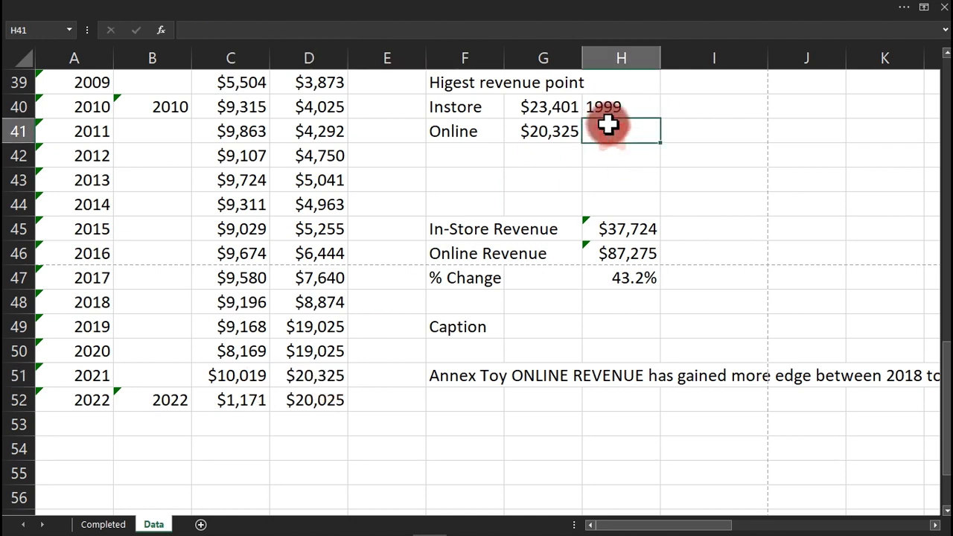
double_click(623, 106)
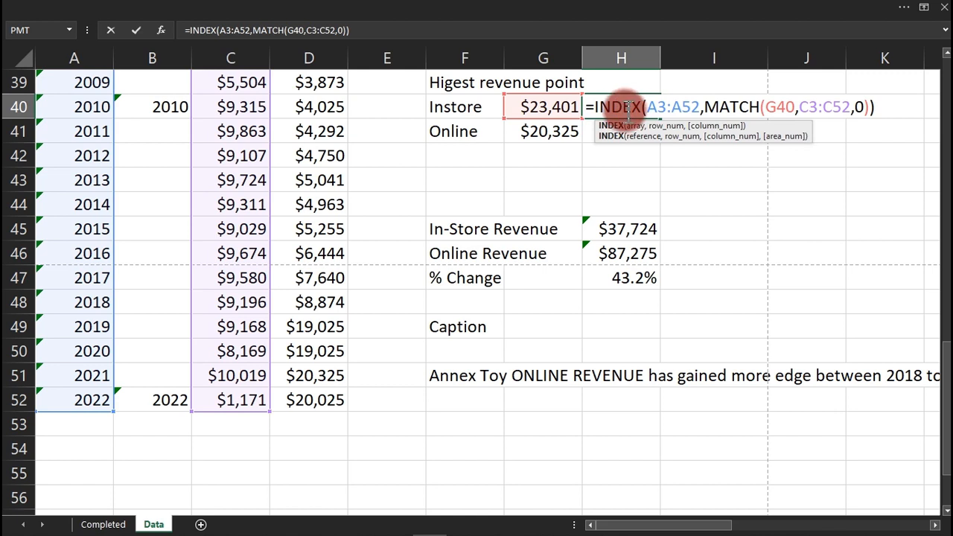
key("Escape")
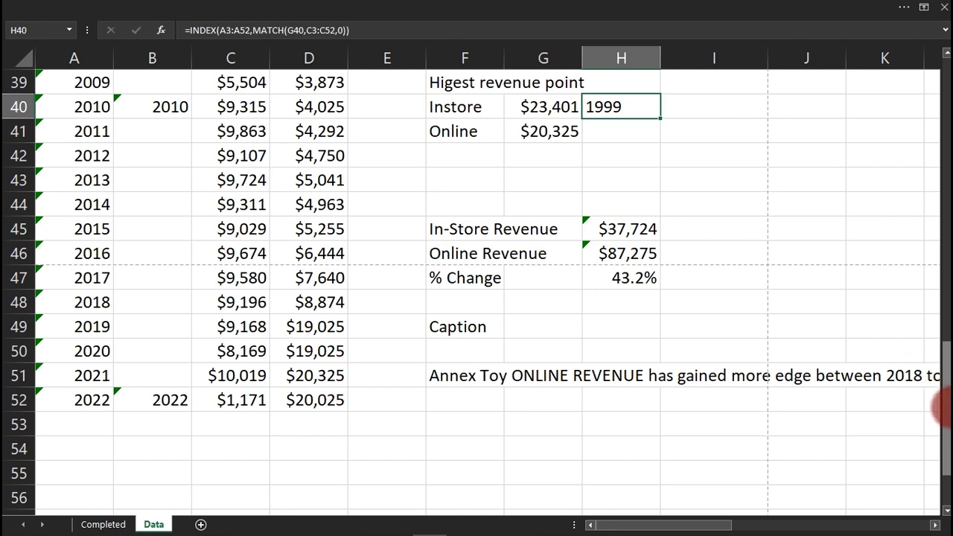
Draw a small text box over the area chart, just beside the Instore peak.
left_click_drag(942, 406, 930, 141)
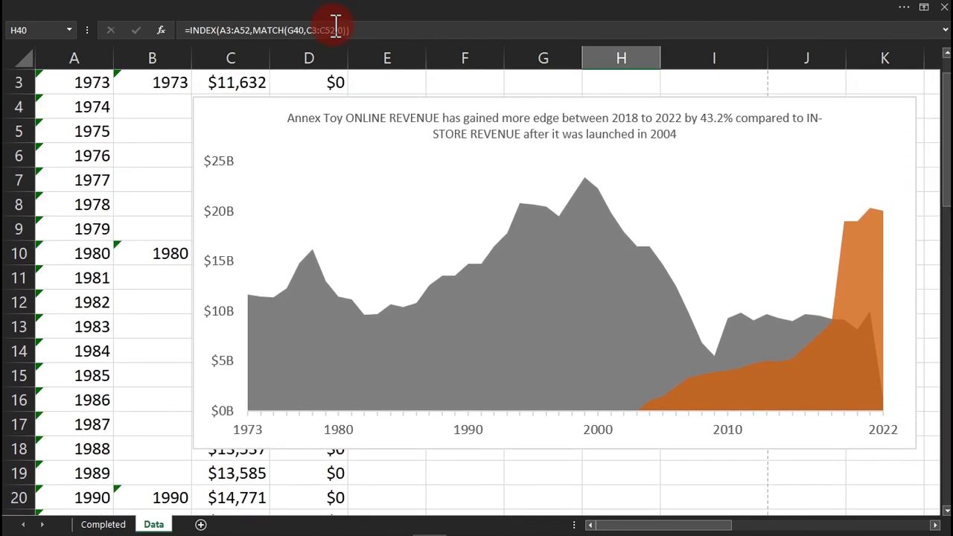
left_click(253, 10)
left_click(105, 33)
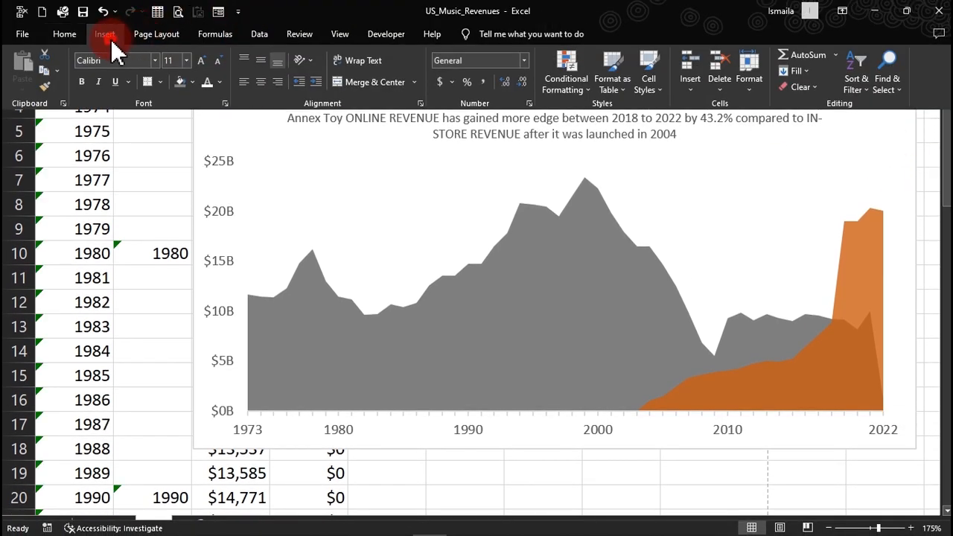
left_click(171, 95)
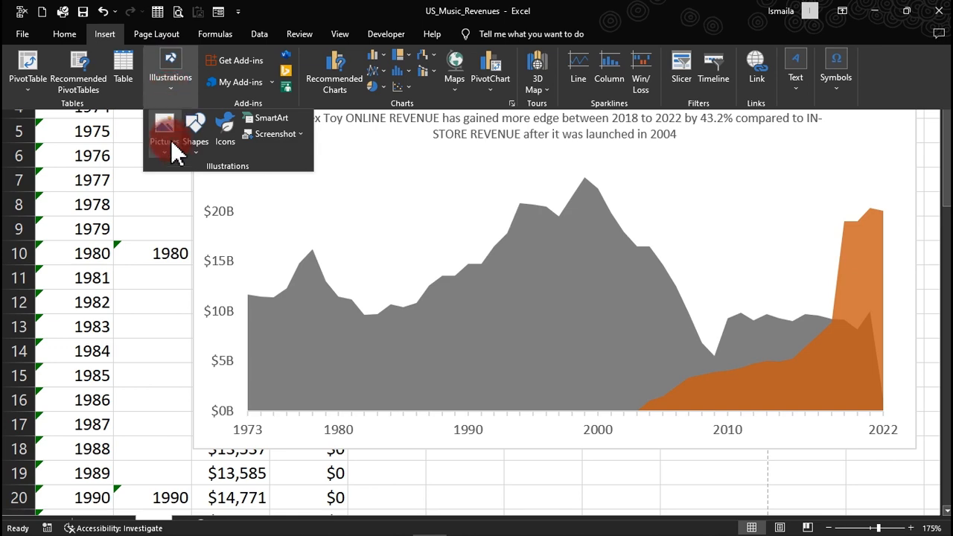
left_click(196, 154)
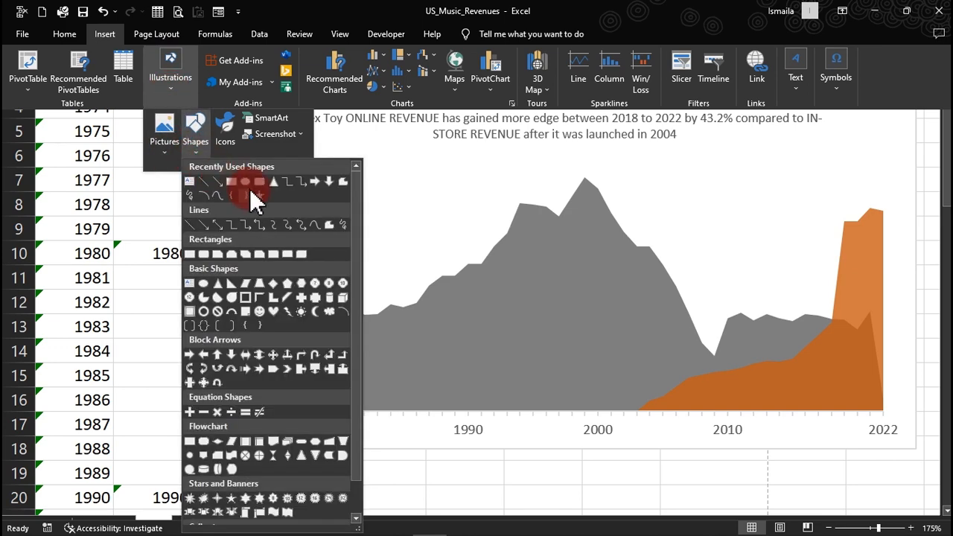
left_click(191, 183)
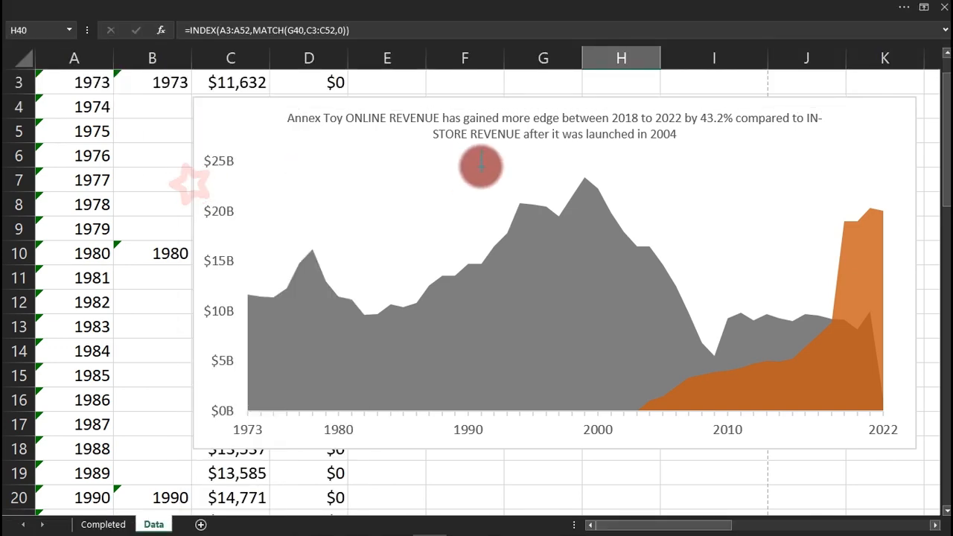
left_click_drag(495, 165, 585, 197)
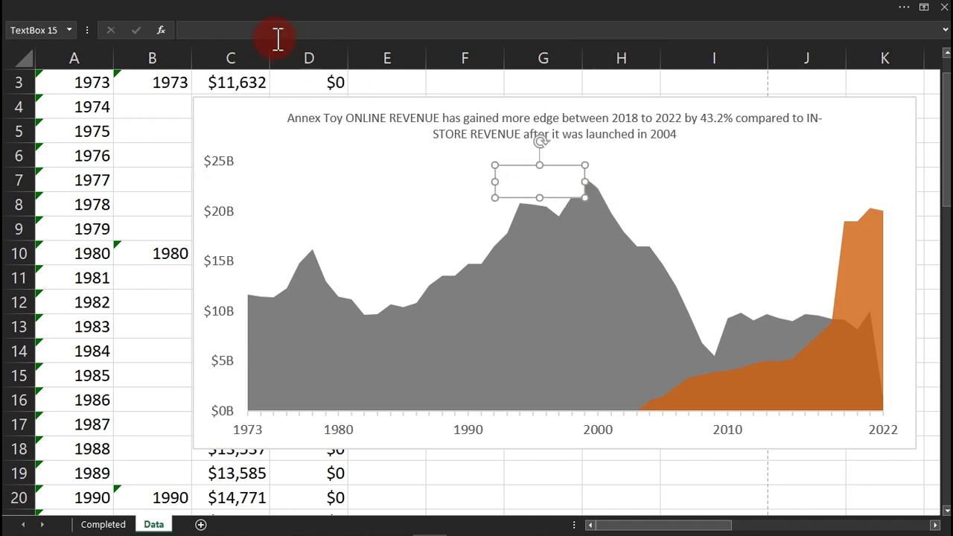
Link the text box to cell G40 with =$G$40 and move it directly above the Instore peak.
left_click(256, 29)
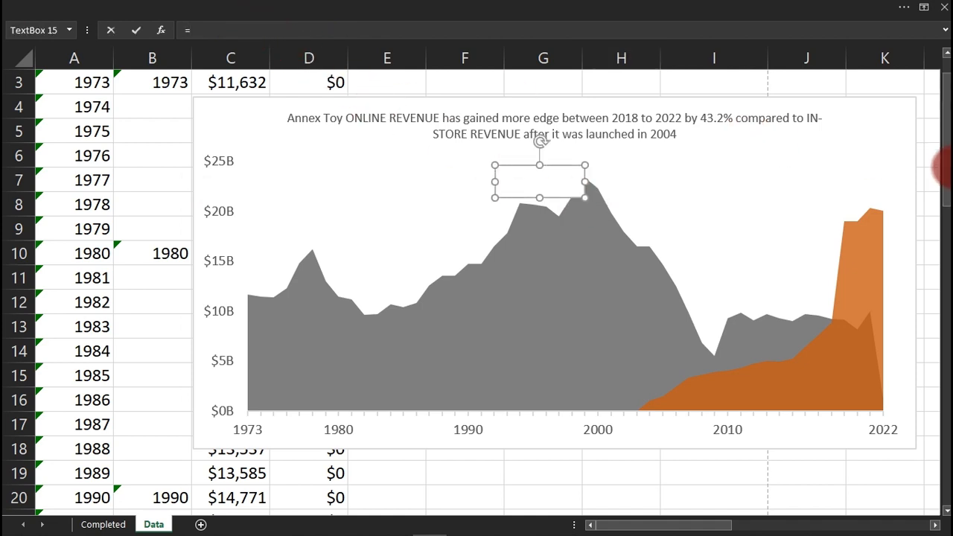
left_click_drag(943, 157, 938, 390)
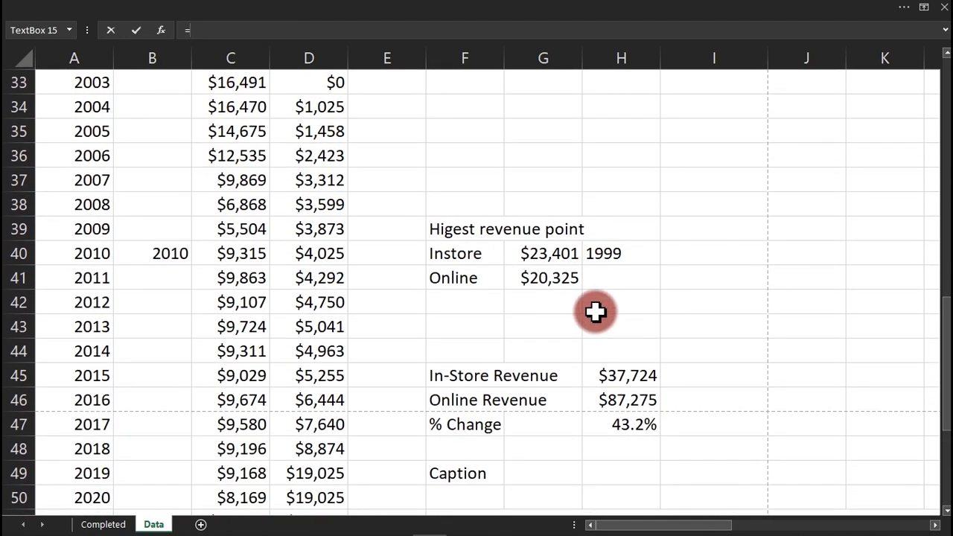
left_click(550, 255)
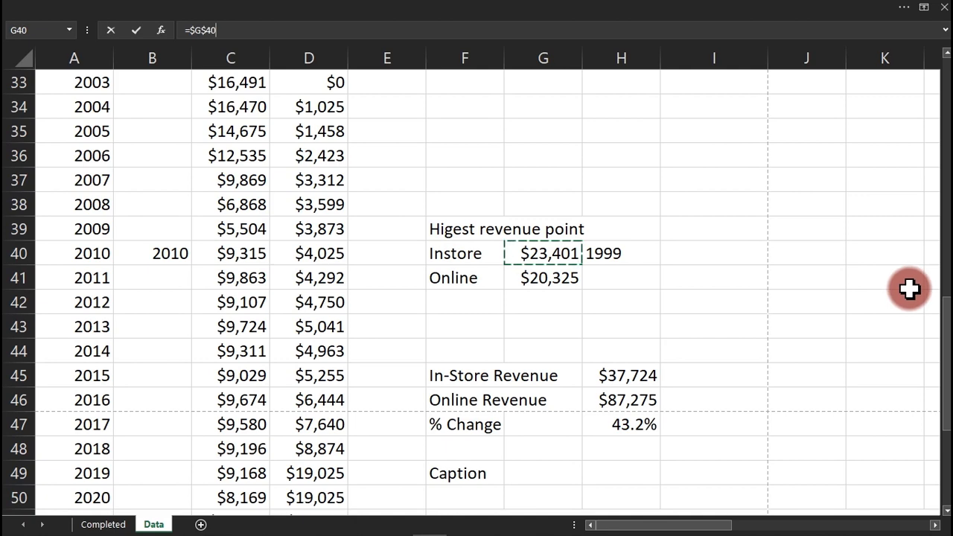
key("Return")
left_click_drag(944, 340, 939, 95)
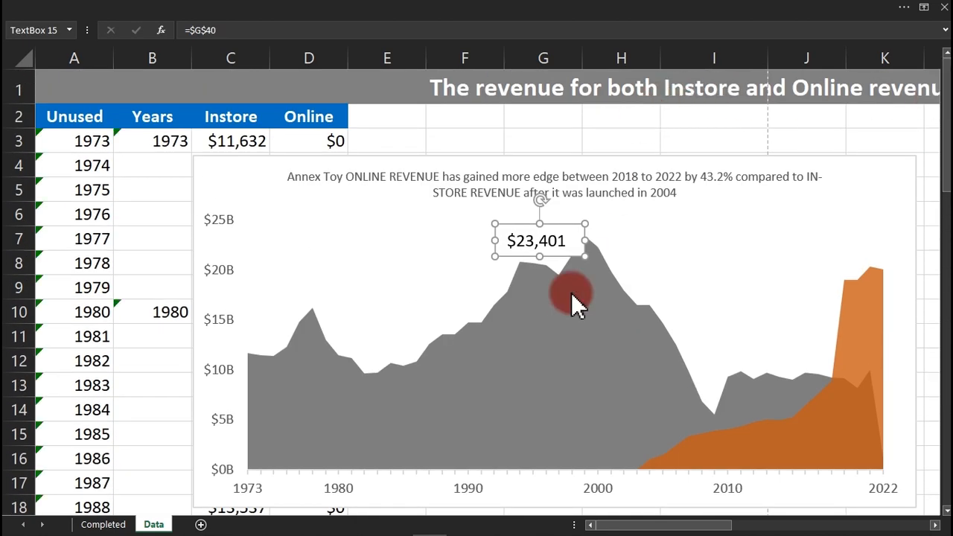
left_click_drag(588, 262, 614, 241)
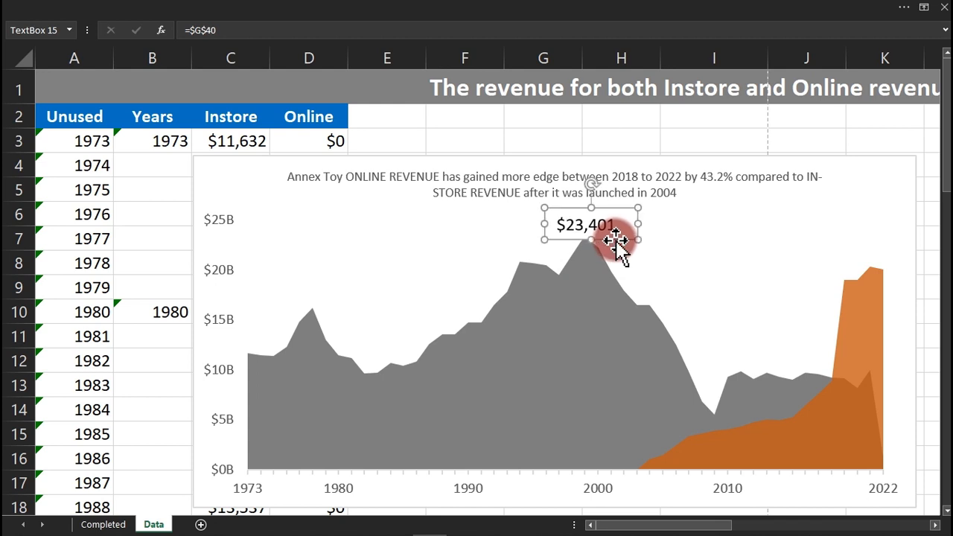
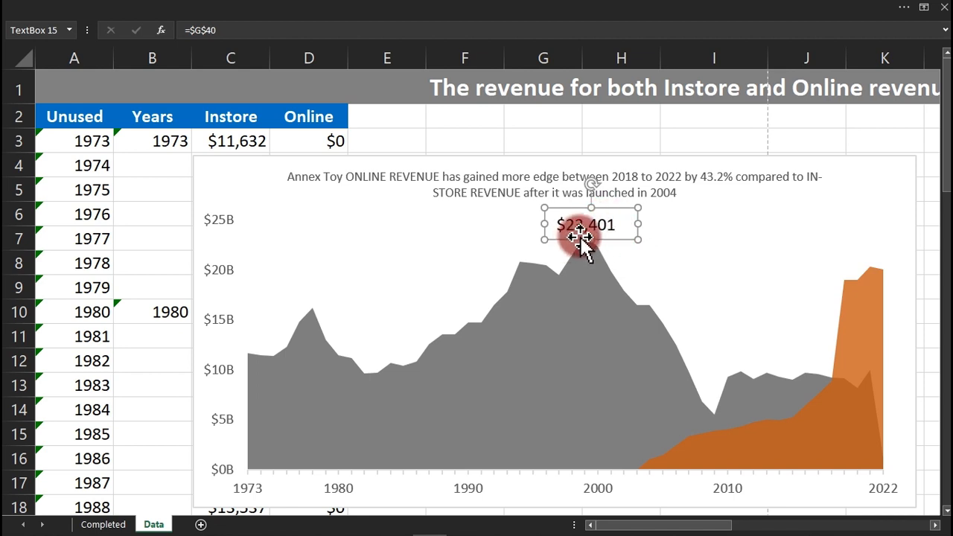
Replace the text of the Instore peak label with $23.4B and narrow its text box to fit.
left_click(605, 226)
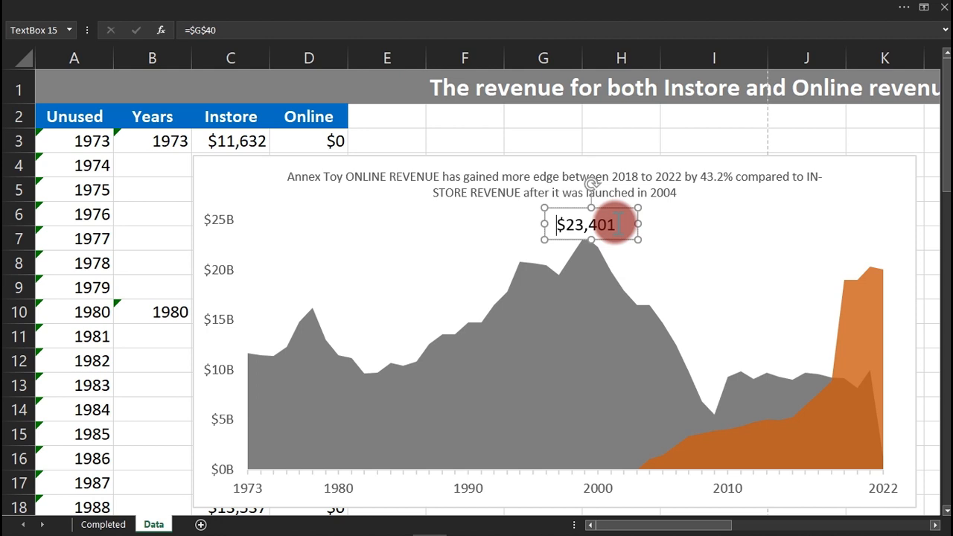
double_click(617, 223)
left_click(618, 223)
key("BackSpace")
key("BackSpace")
key("BackSpace")
key("BackSpace")
key("BackSpace")
key("BackSpace")
key("BackSpace")
type("$23.")
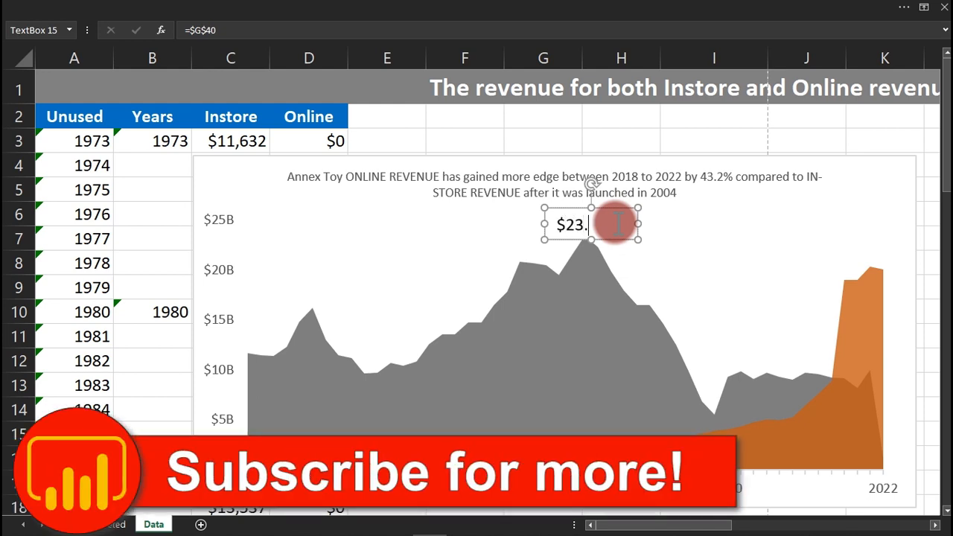
type("4B")
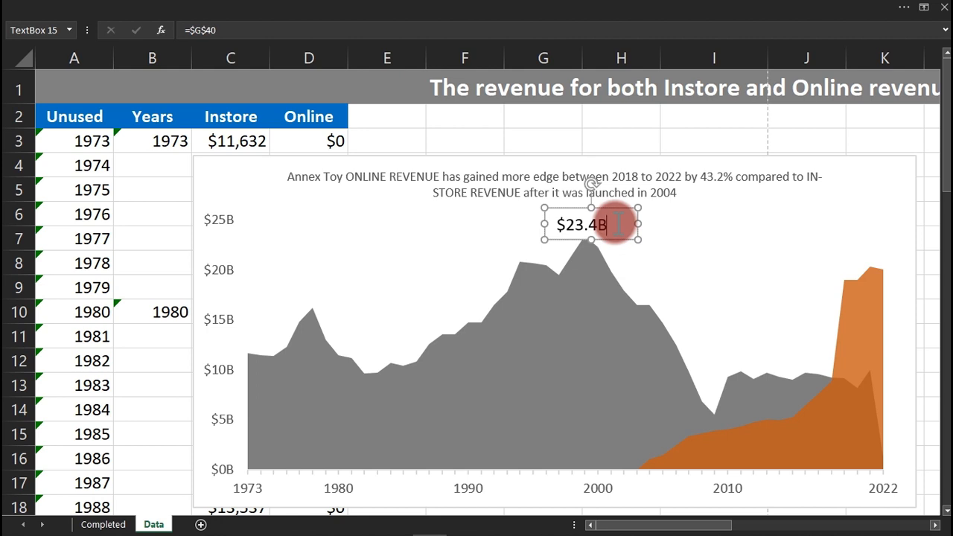
left_click_drag(635, 222, 621, 223)
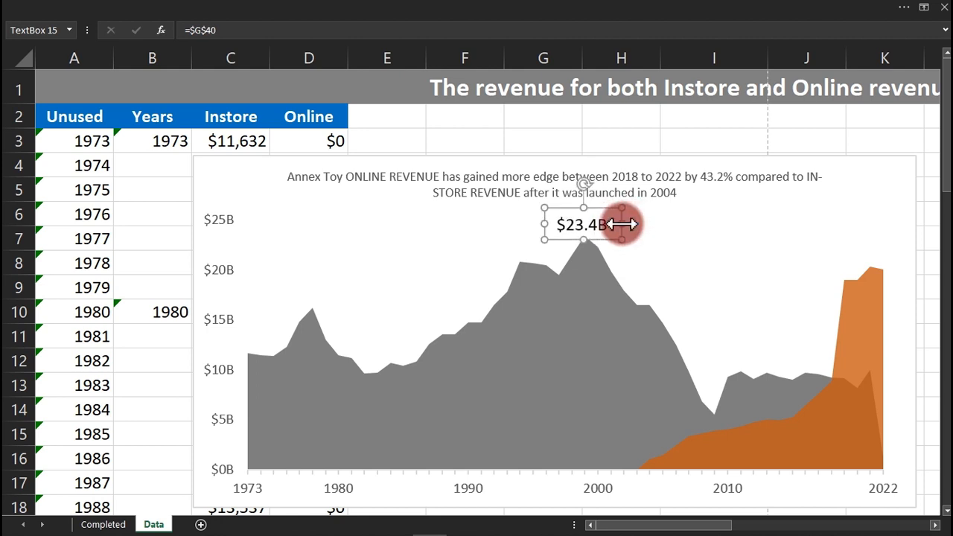
Color the $23.4B label's text dark gray and nudge the text box slightly upward.
left_click(246, 14)
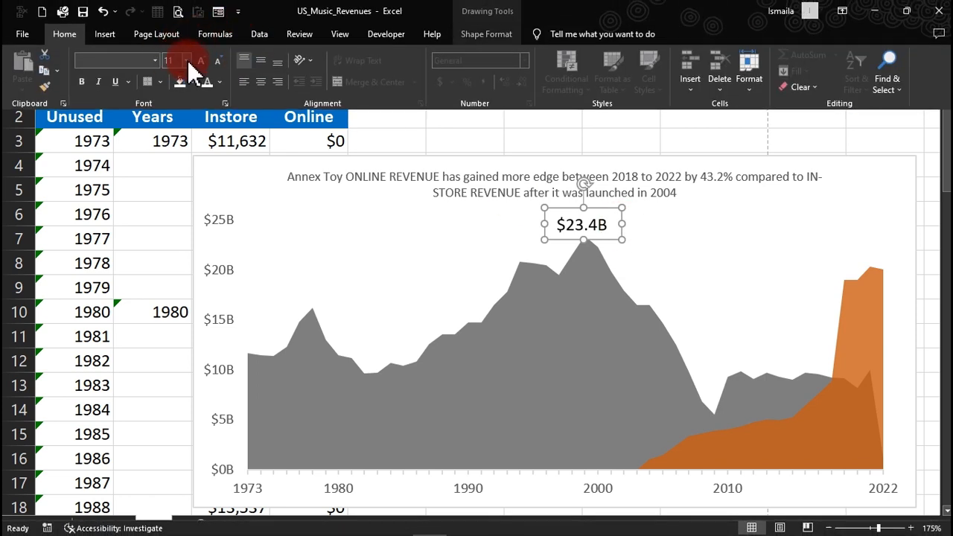
left_click(220, 82)
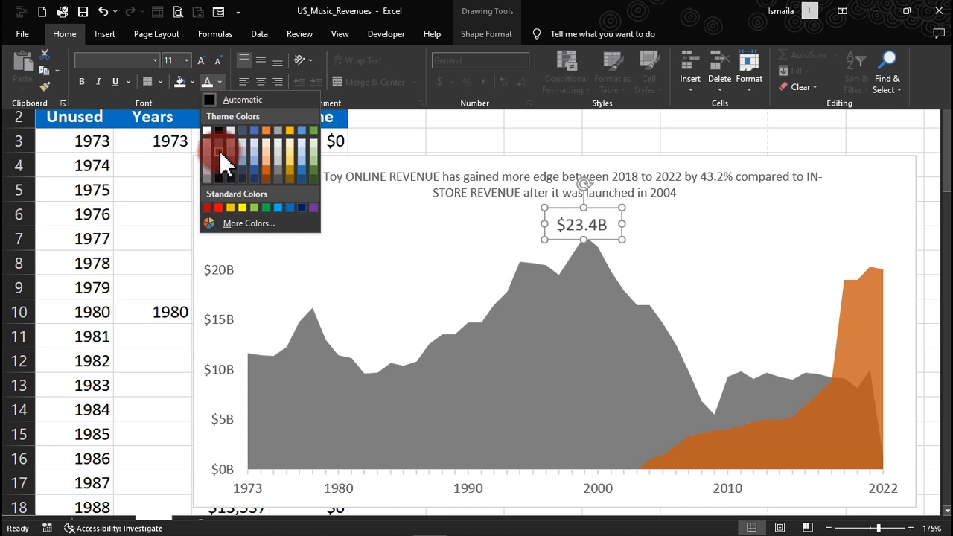
left_click(222, 153)
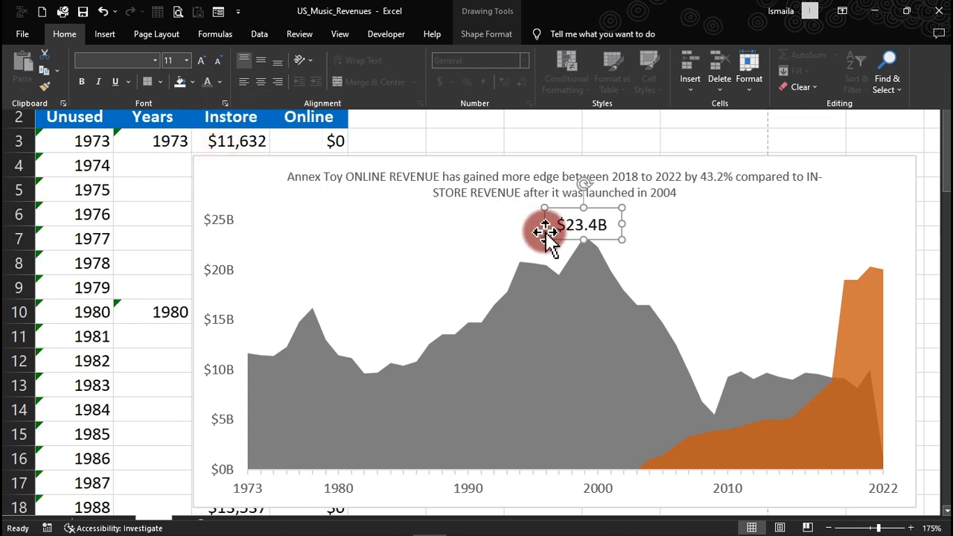
left_click(211, 84)
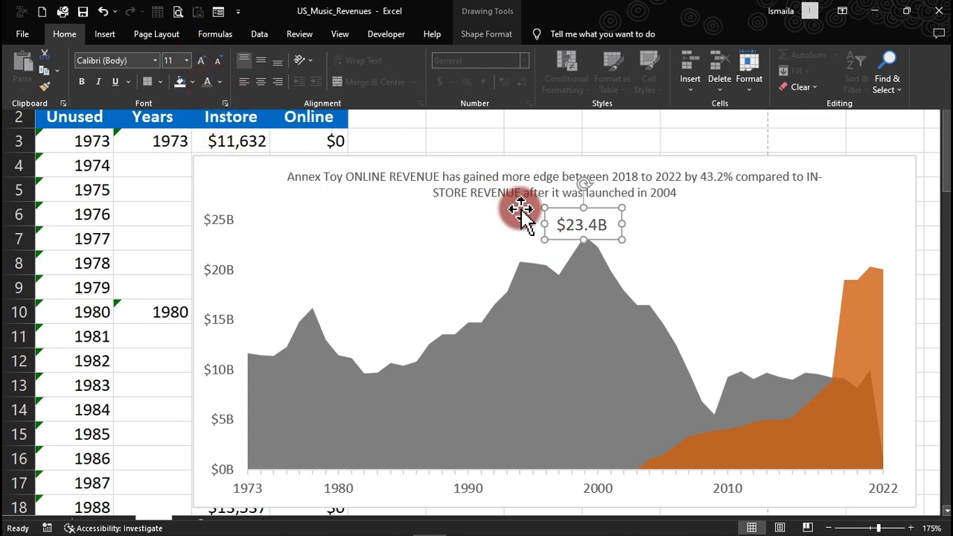
left_click_drag(566, 241, 568, 238)
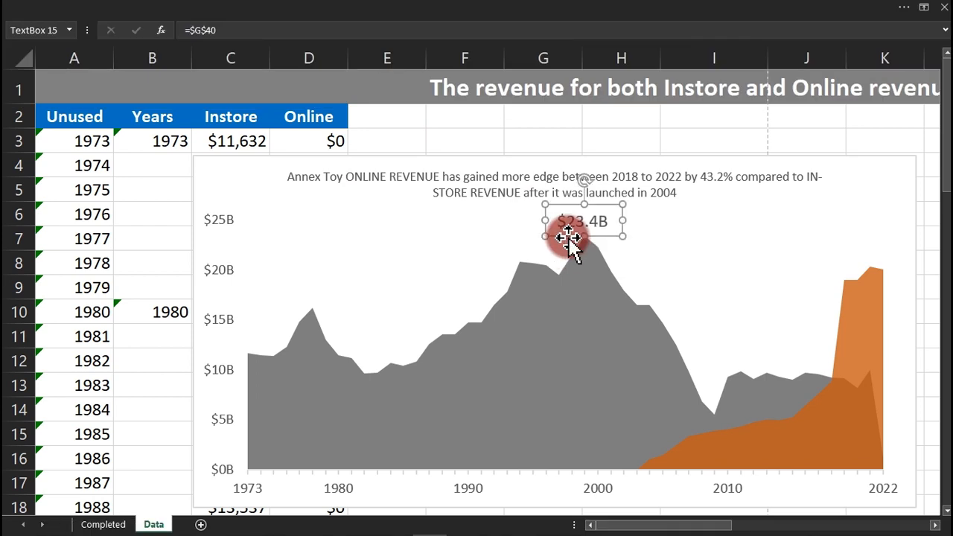
Remove the fill and outline of the $23.4B text box and move it closer to the Instore peak.
double_click(568, 237)
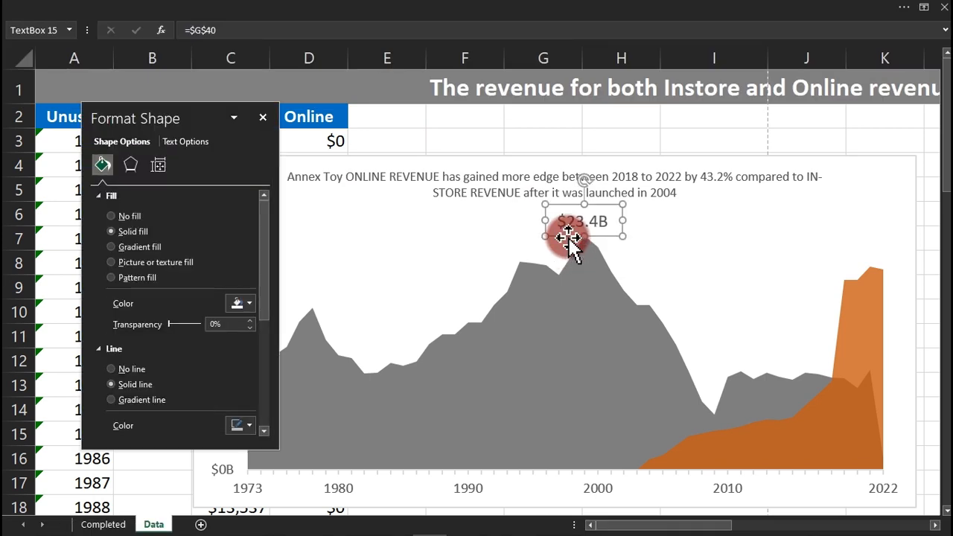
left_click(112, 368)
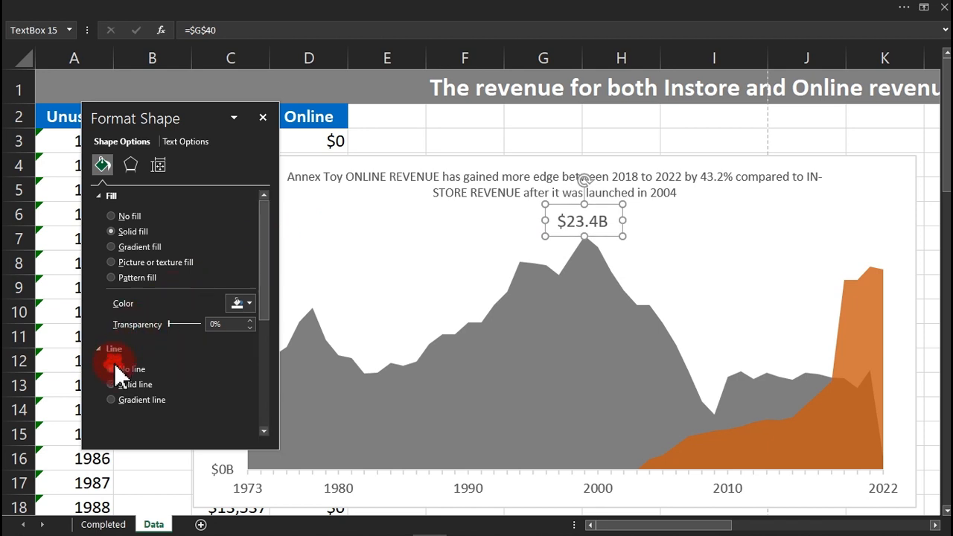
left_click(111, 216)
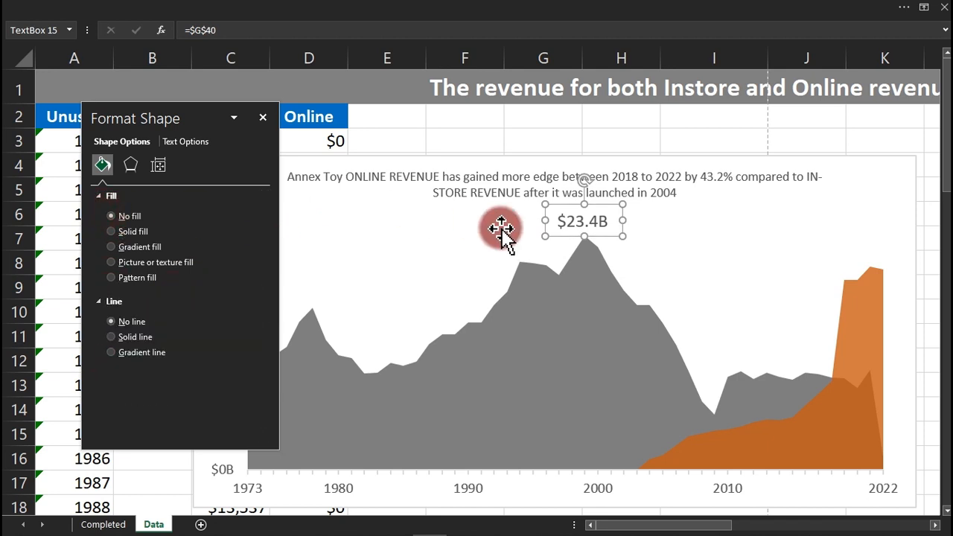
left_click_drag(563, 236, 559, 242)
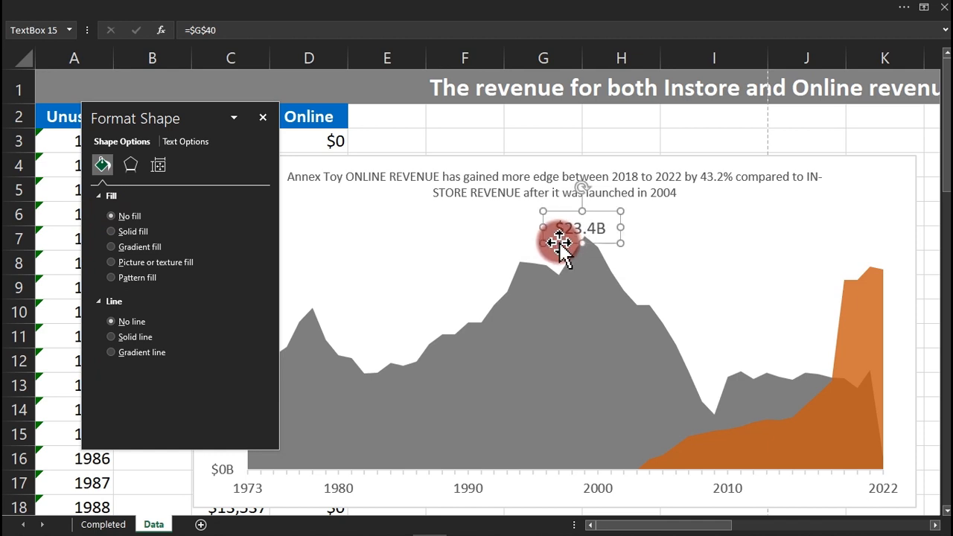
Place a duplicate of the Instore peak label above the Online peak and change its text to $20.3B.
key("ctrl+d")
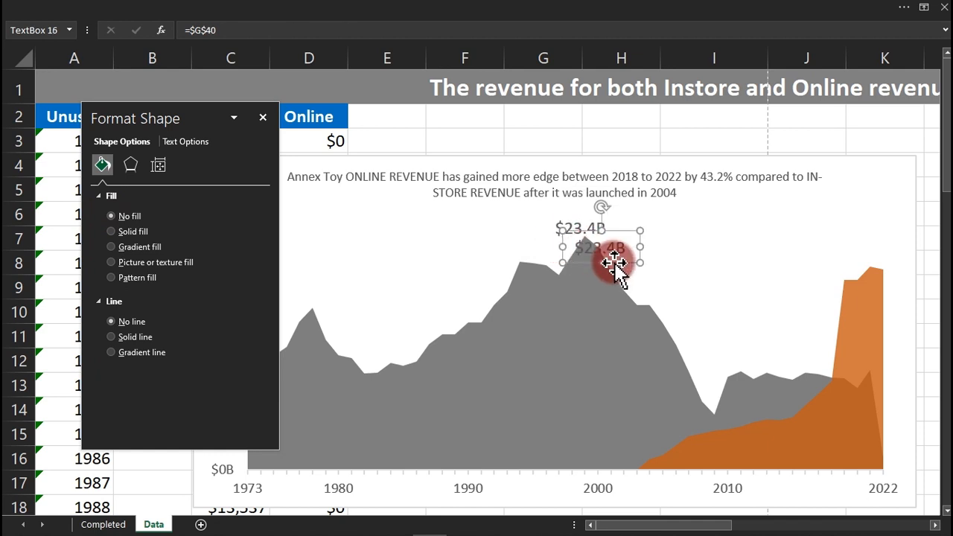
left_click_drag(614, 262, 878, 273)
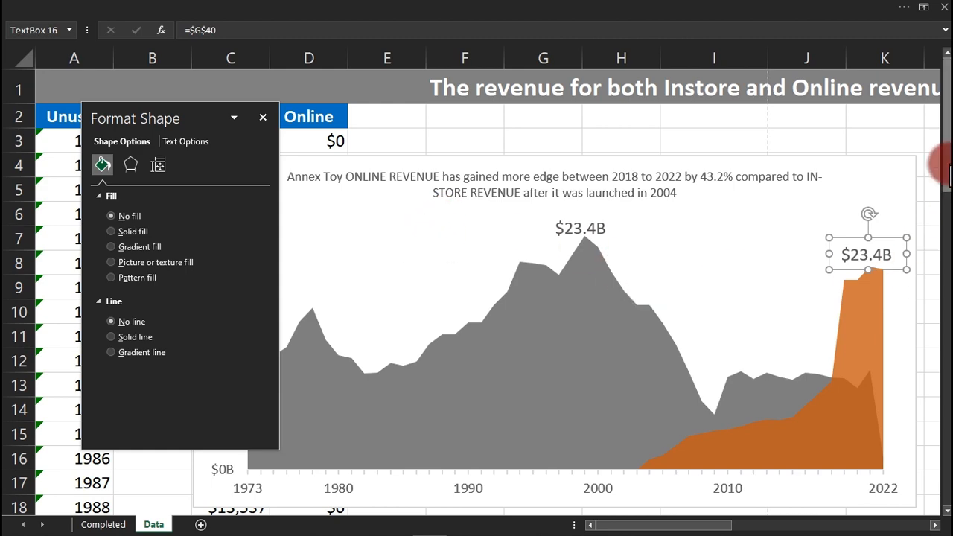
left_click_drag(943, 165, 936, 390)
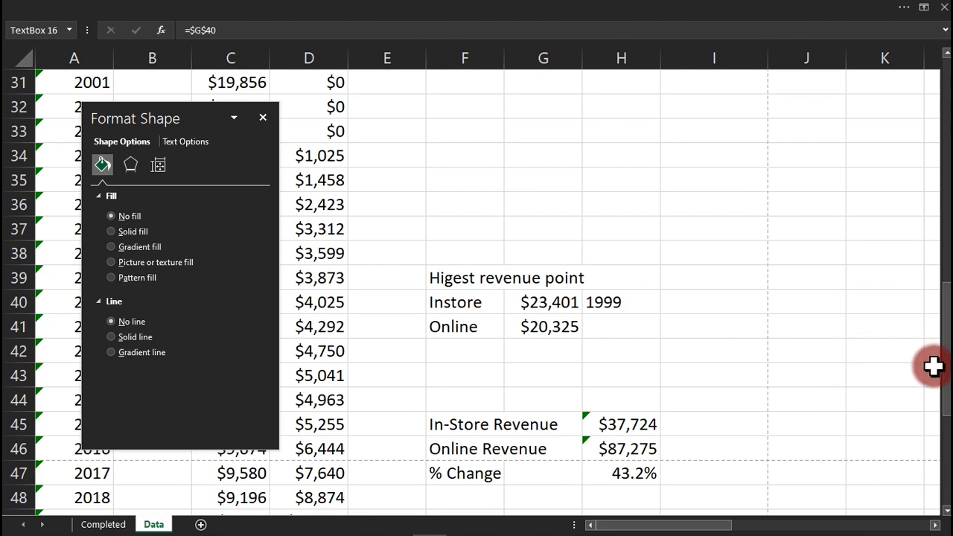
left_click_drag(947, 383, 945, 171)
left_click(870, 247)
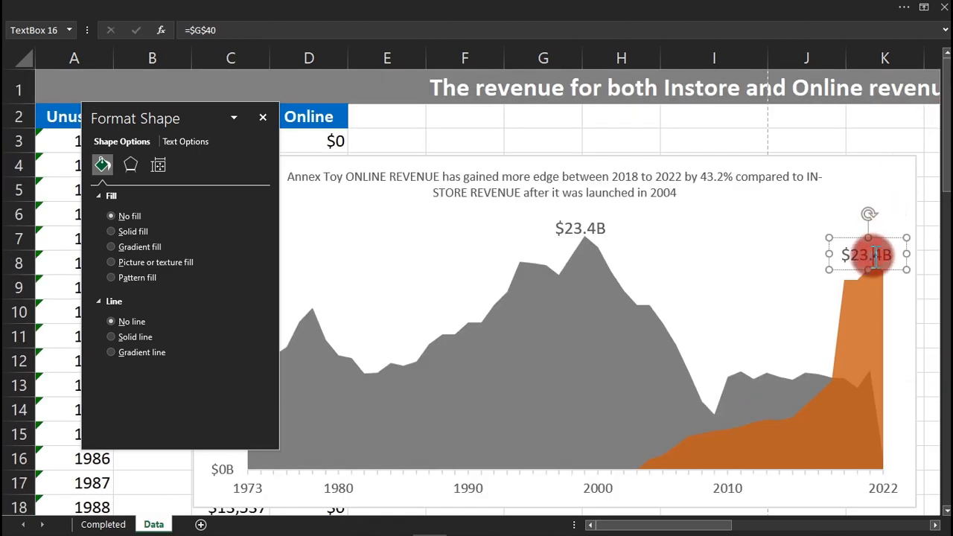
key("Delete")
type("3")
key("BackSpace")
type("0.")
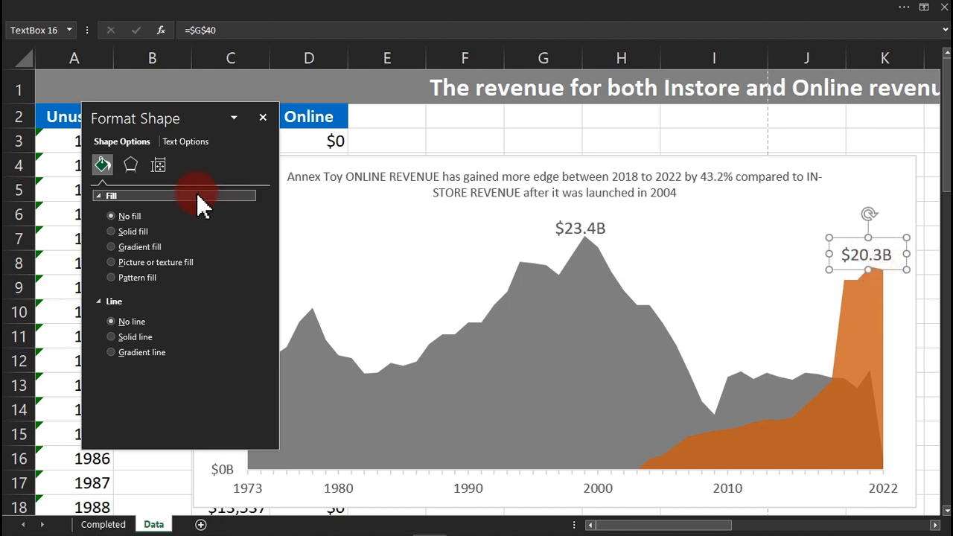
Set the $20.3B label's text fill to the darkest orange theme color.
left_click(187, 146)
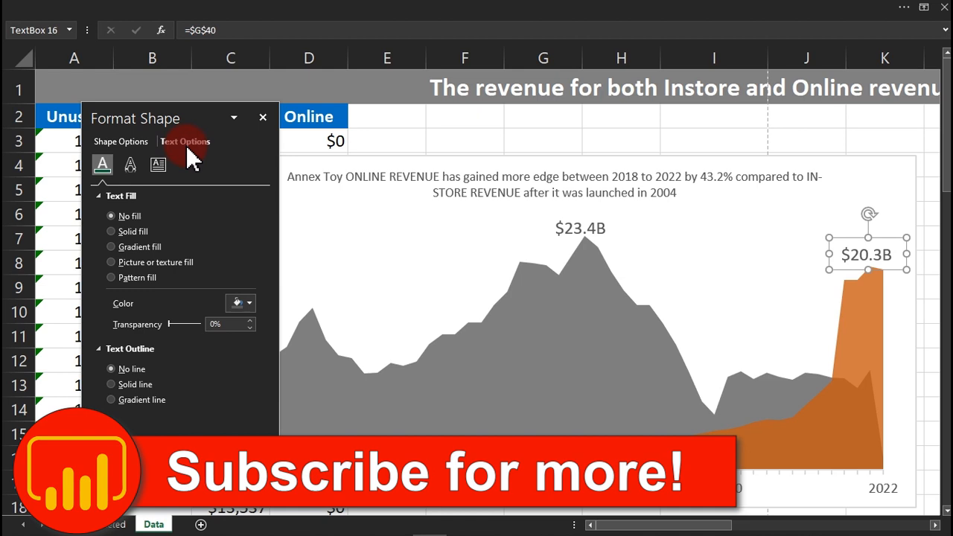
left_click(239, 301)
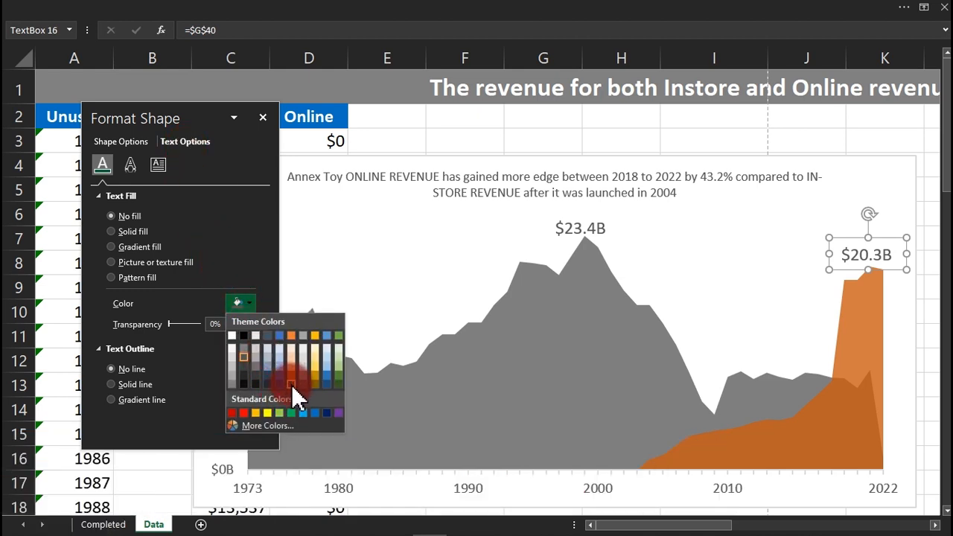
left_click(291, 385)
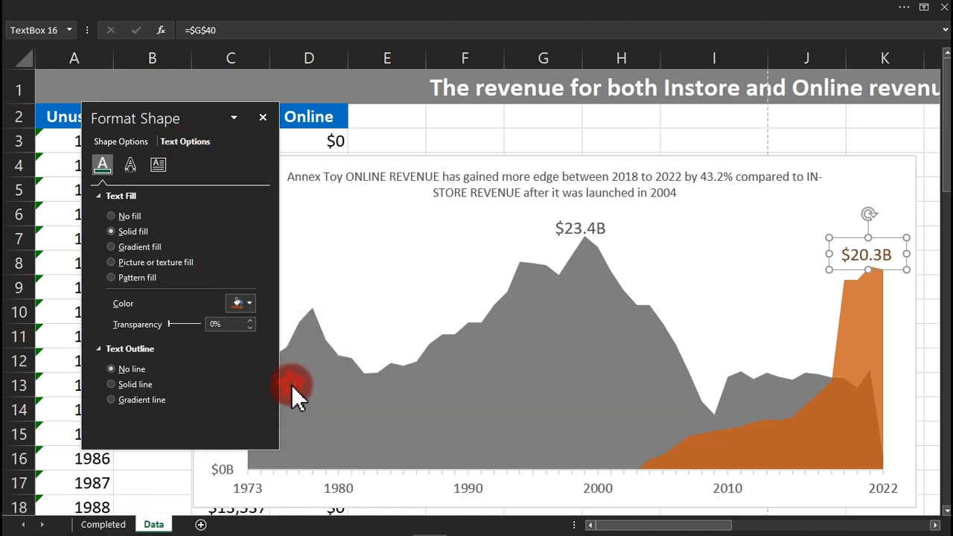
left_click(893, 144)
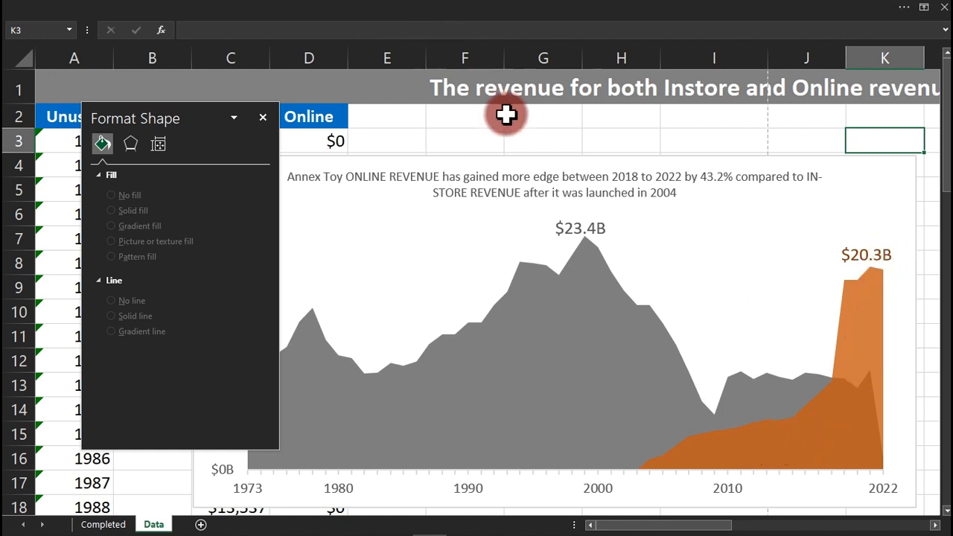
Duplicate the $23.4B label, retype the copy as In-Store, widen it and move it inside the gray area.
left_click(570, 226)
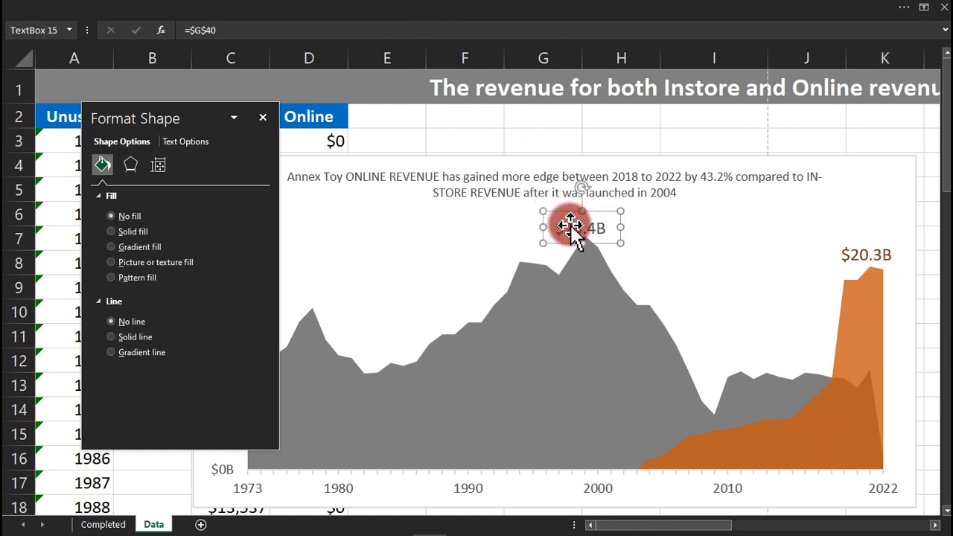
left_click_drag(570, 225, 431, 273)
left_click(410, 262)
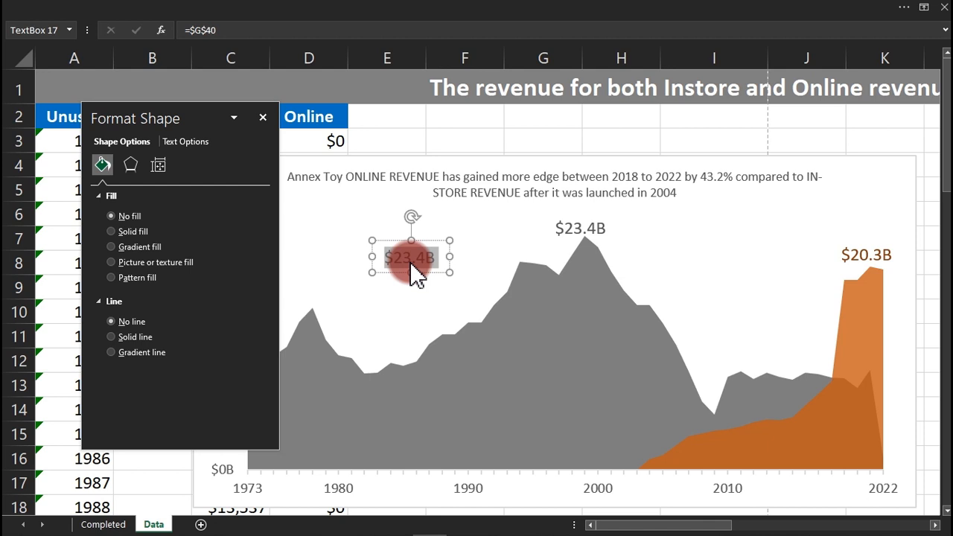
type("In-Store")
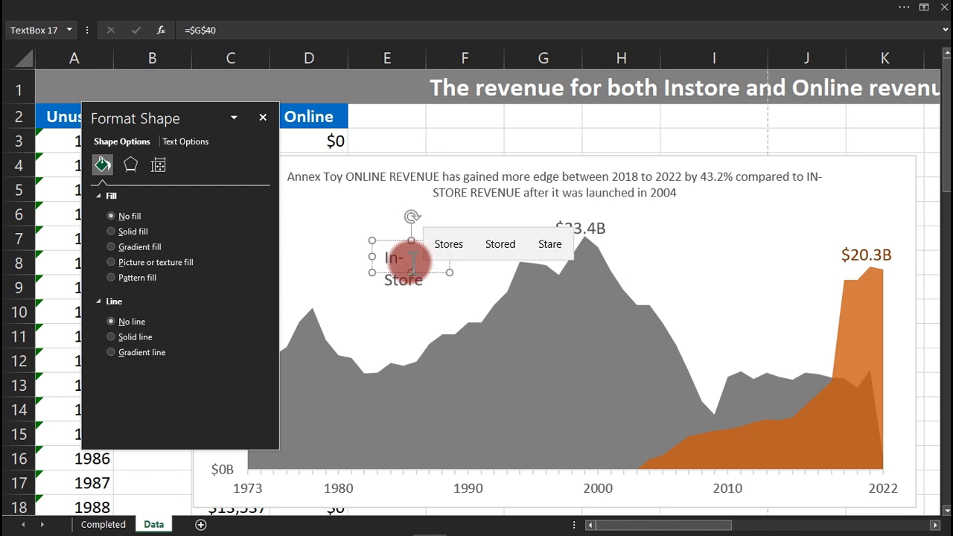
left_click_drag(369, 258, 344, 256)
left_click_drag(413, 272, 513, 407)
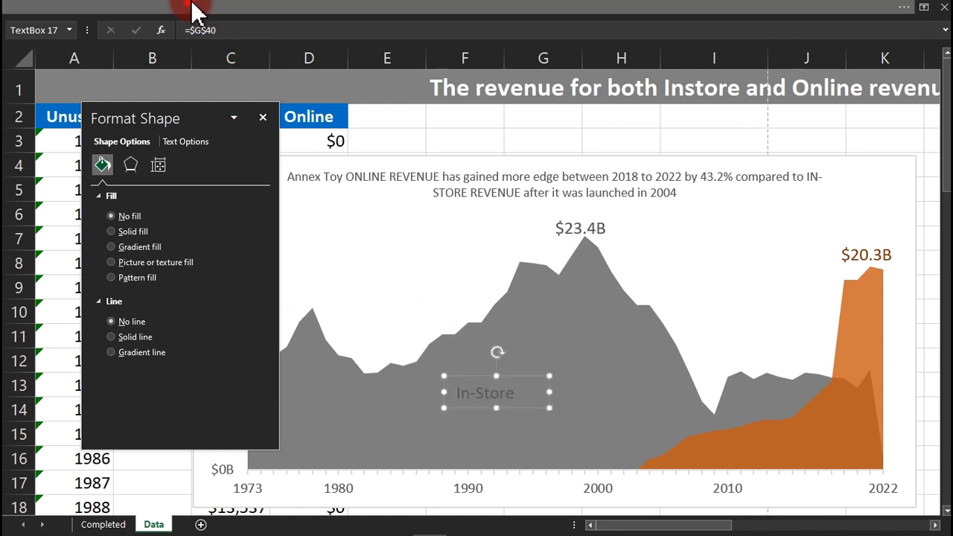
Format the In-Store label with size 18 white text and enlarge its text box to fit on one line.
left_click(191, 7)
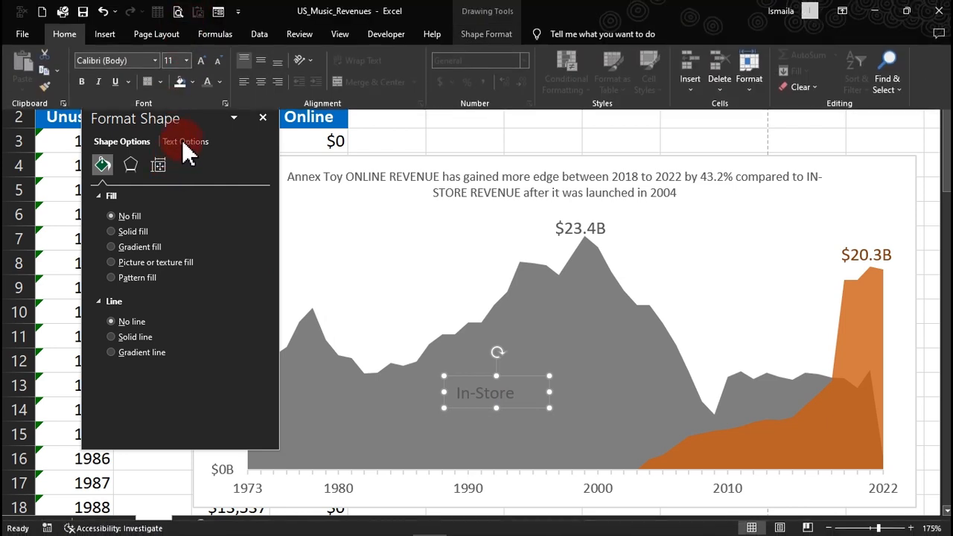
left_click(200, 61)
left_click(200, 60)
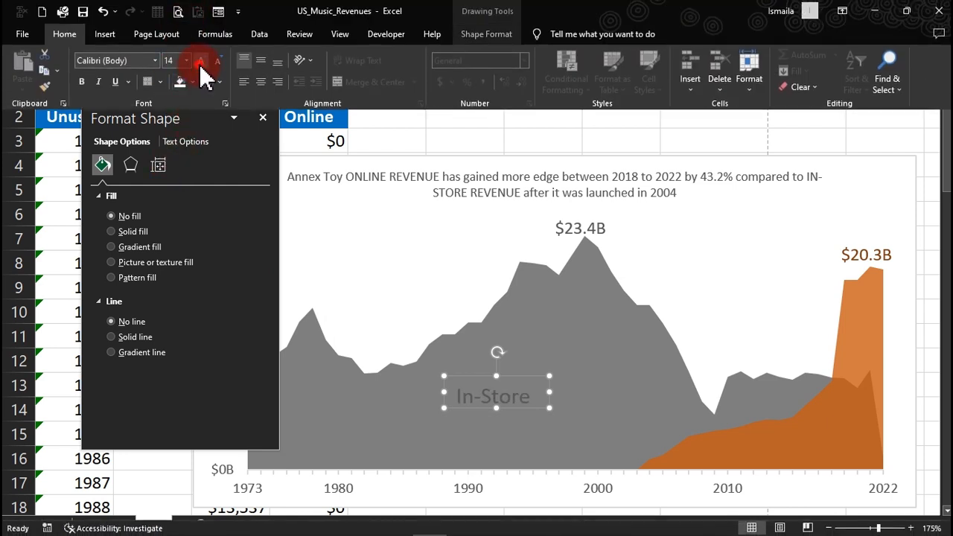
left_click(200, 60)
left_click(200, 61)
left_click(218, 81)
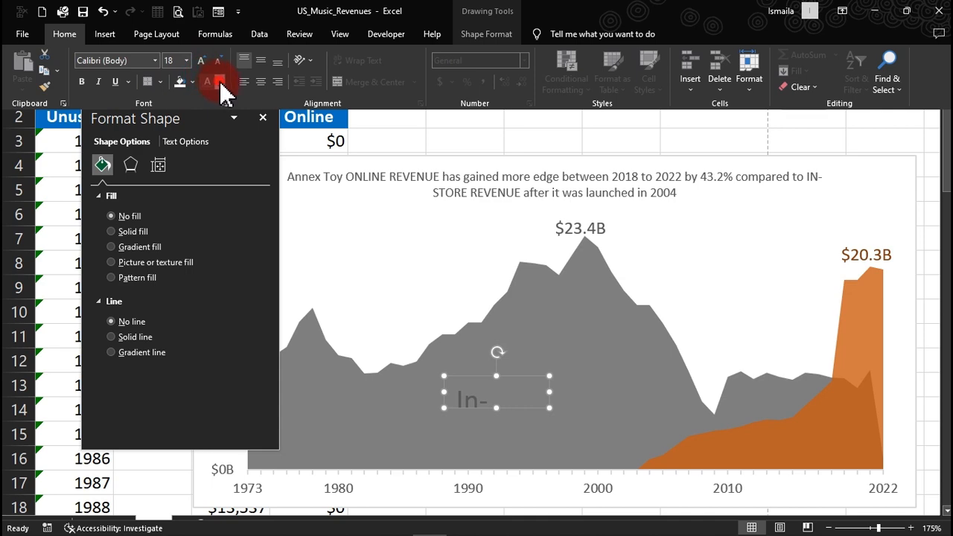
left_click(213, 141)
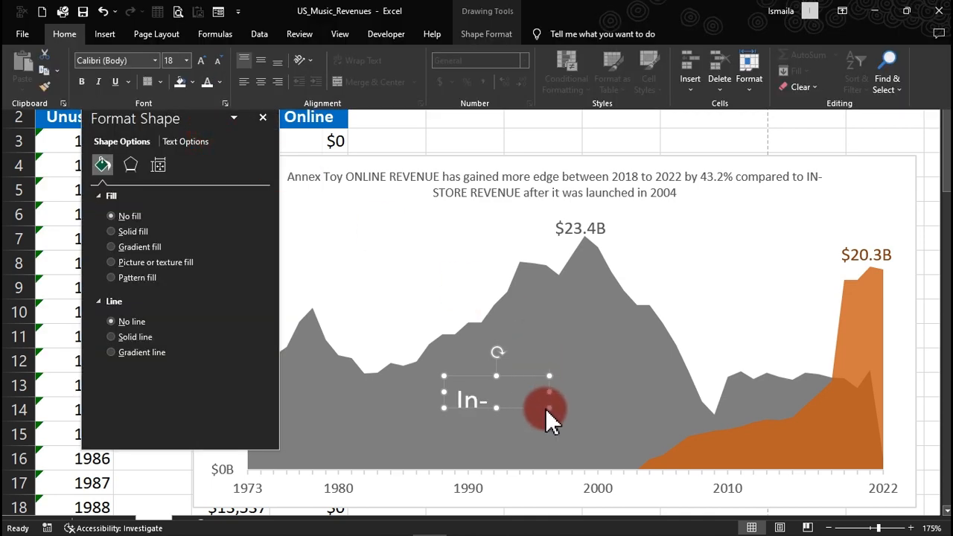
left_click(548, 408)
left_click_drag(549, 392, 592, 392)
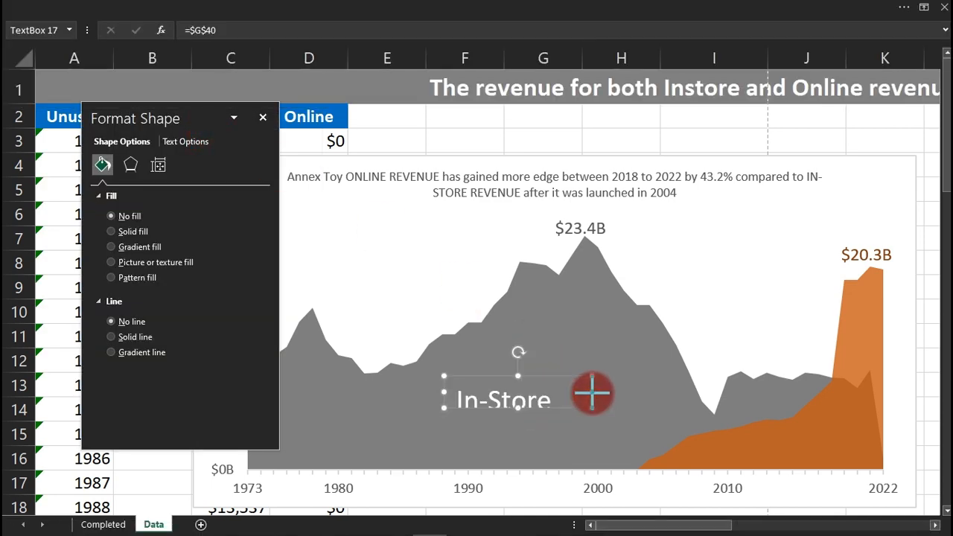
left_click_drag(516, 409, 516, 422)
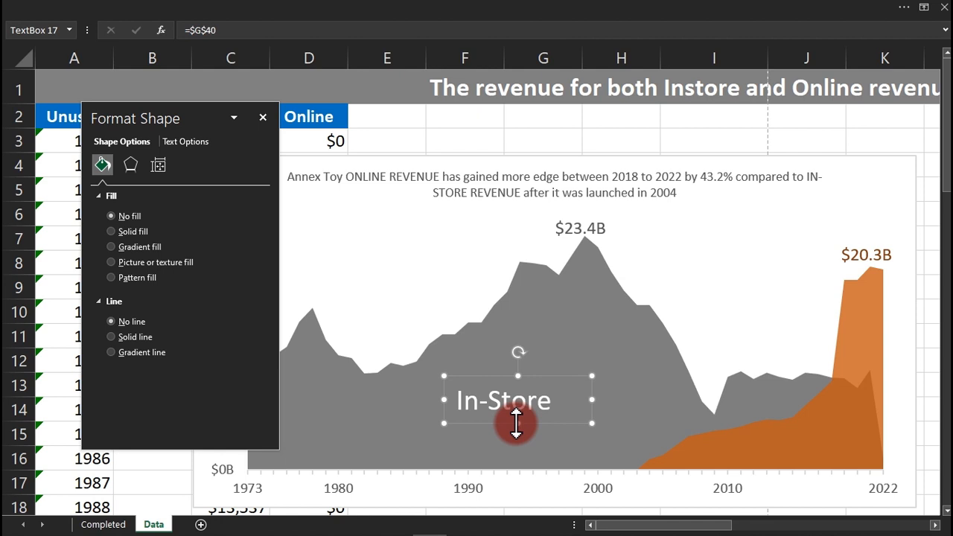
Apply the outer shadow preset that falls straight down to the In-Store label and reposition it within the gray area.
left_click(130, 165)
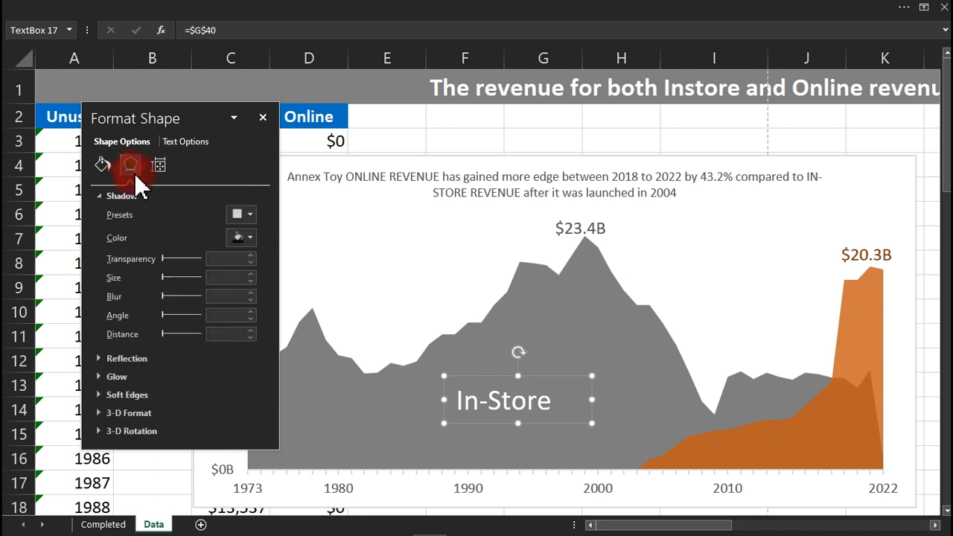
left_click(244, 216)
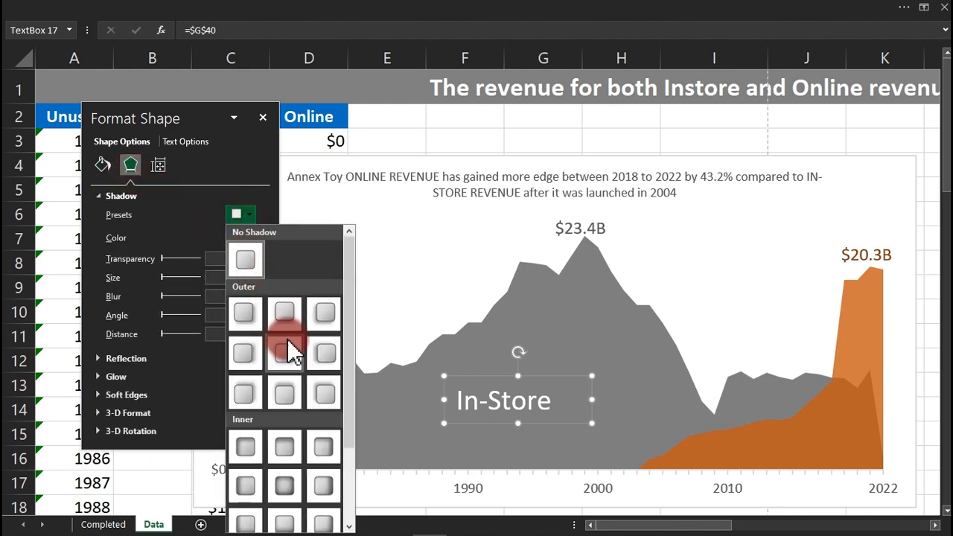
left_click(287, 313)
left_click_drag(492, 423, 519, 413)
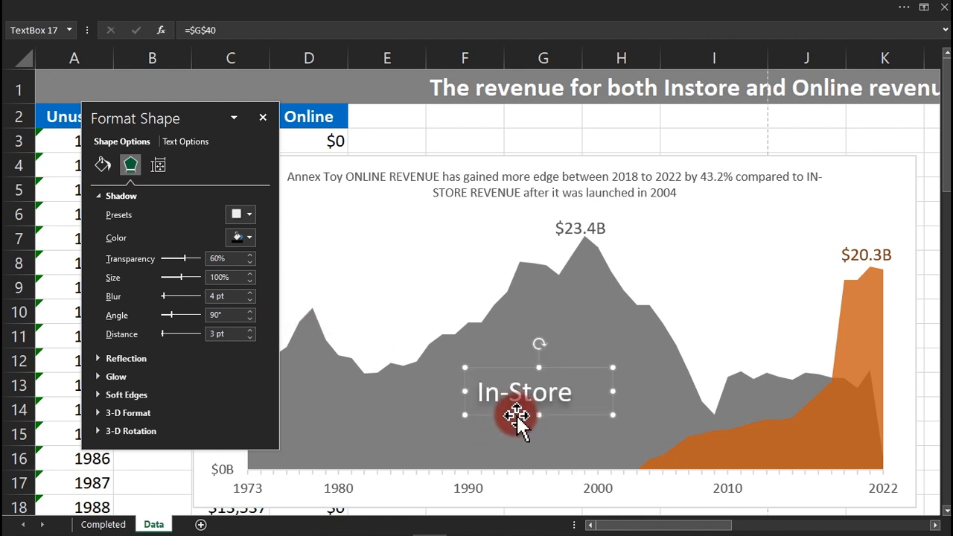
Set the In-Store label's font to Arial Black and widen its text box to fit the text on one line.
left_click(223, 7)
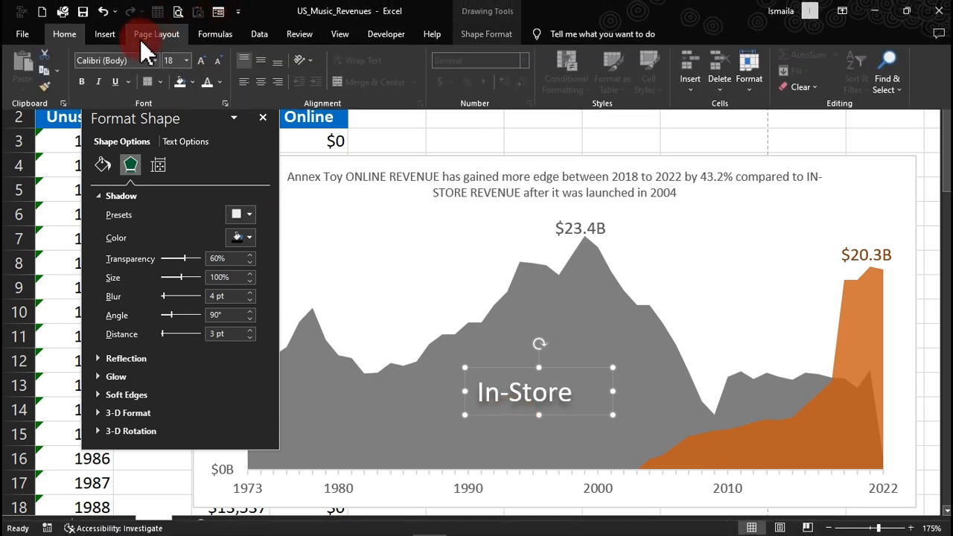
left_click(155, 61)
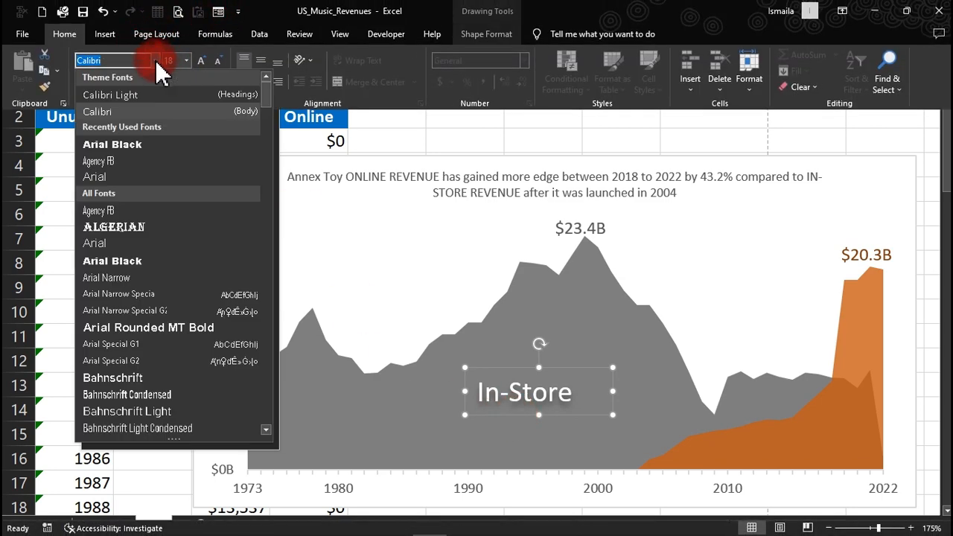
left_click(136, 145)
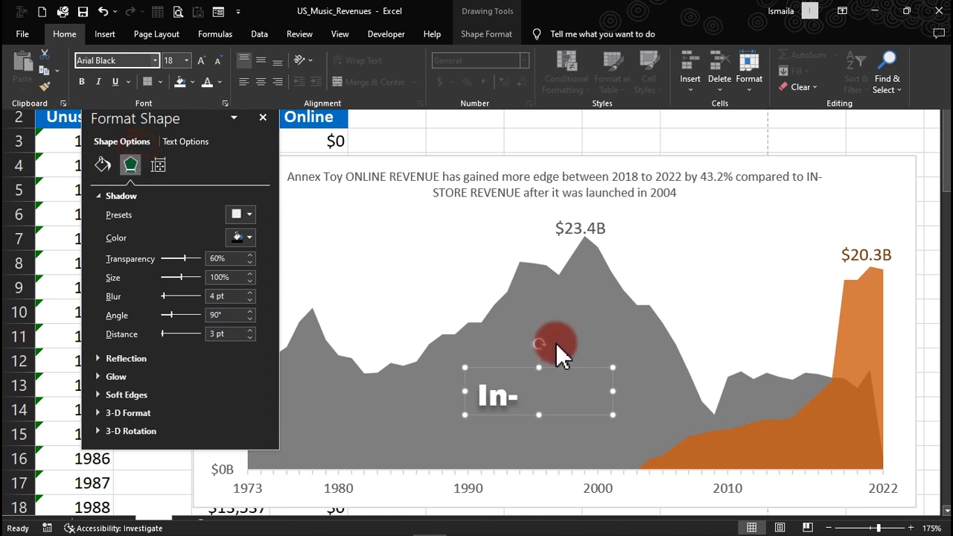
mouse_move(612, 392)
left_mouse_down()
mouse_move(633, 392)
mouse_move(627, 397)
left_mouse_up()
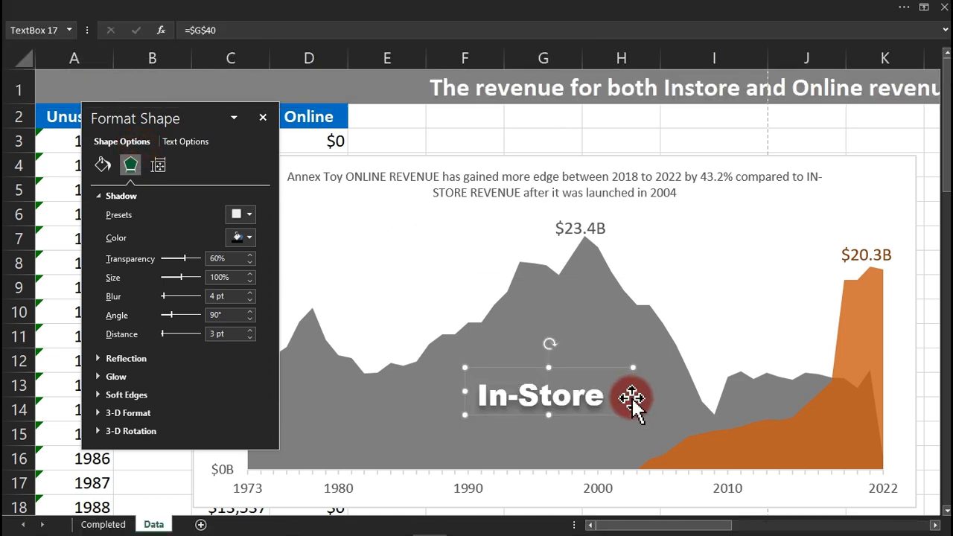
Duplicate the In-Store label, move the copy onto the orange area and retype it as Online.
left_click(575, 415)
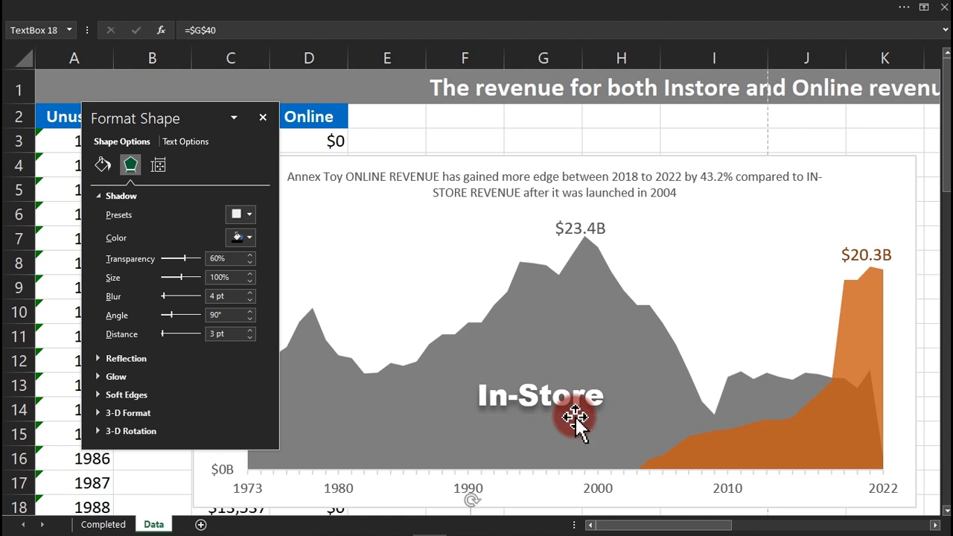
key("ctrl+z")
key("ctrl+d")
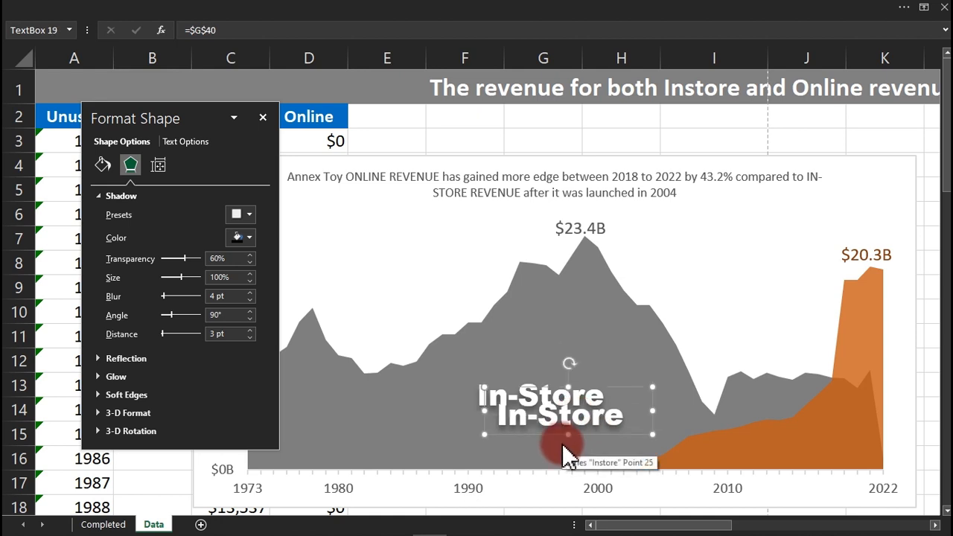
left_click_drag(589, 437, 814, 453)
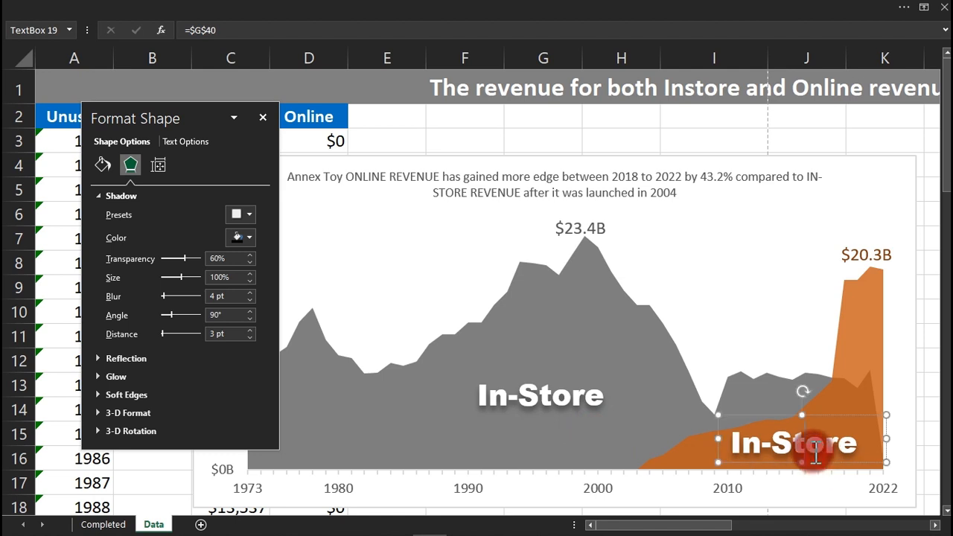
triple_click(815, 450)
type("Online")
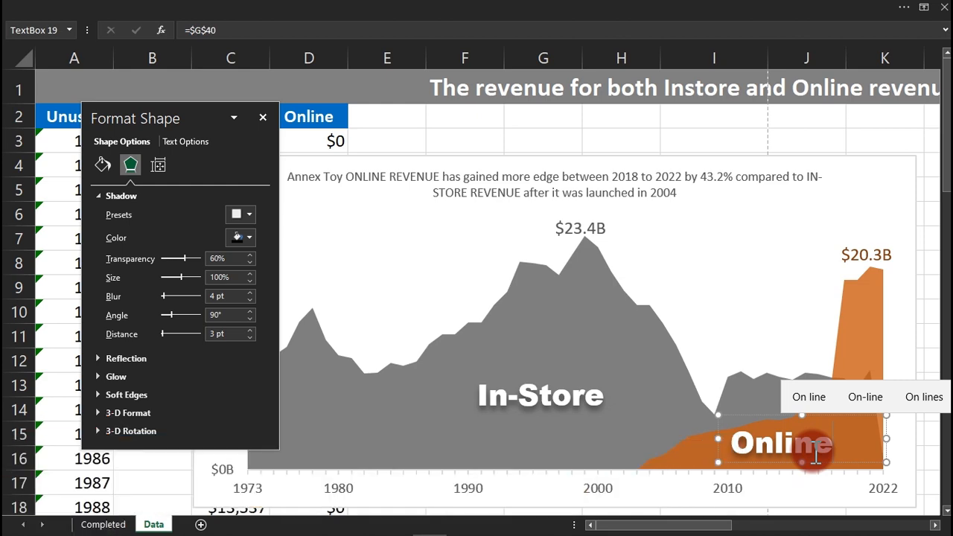
Reduce the Online label's font size to 14 and center its text horizontally.
left_click(756, 458)
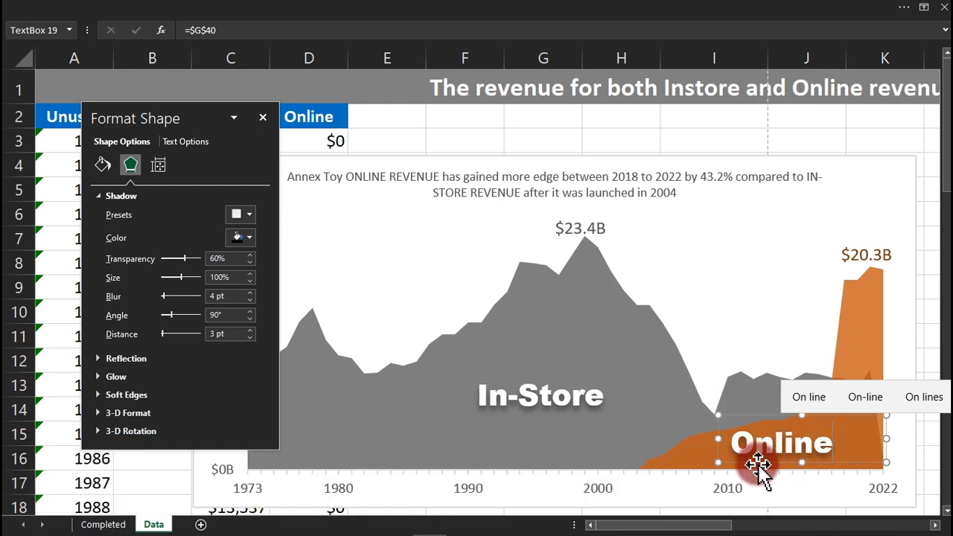
left_click(187, 10)
left_click(216, 61)
left_click(215, 60)
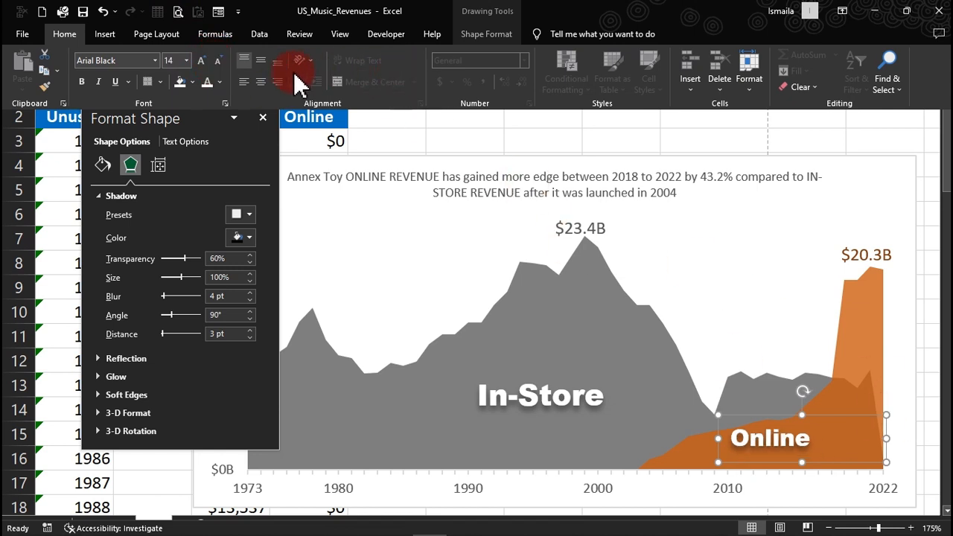
left_click(260, 82)
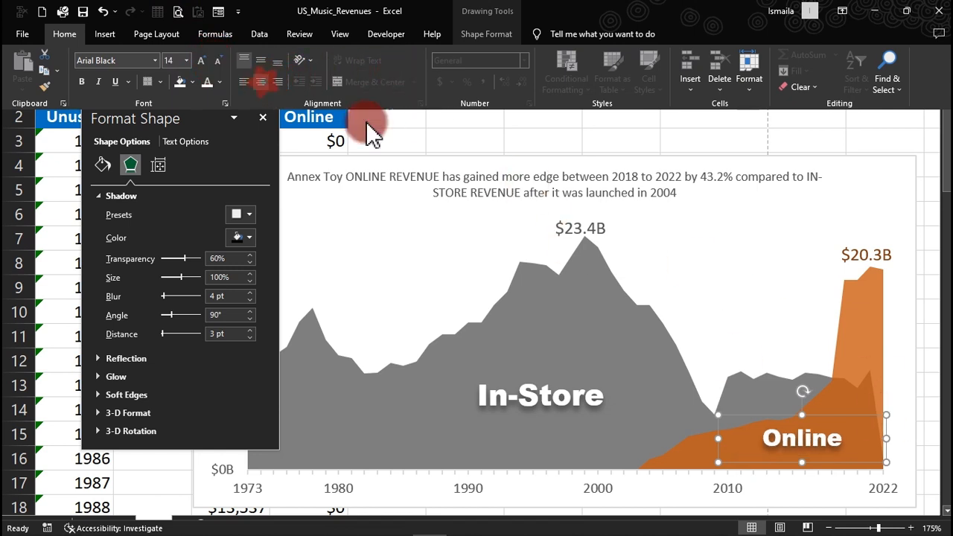
Shrink the Online label's text box slightly and reposition it within the orange area near the horizontal axis.
left_click(886, 415)
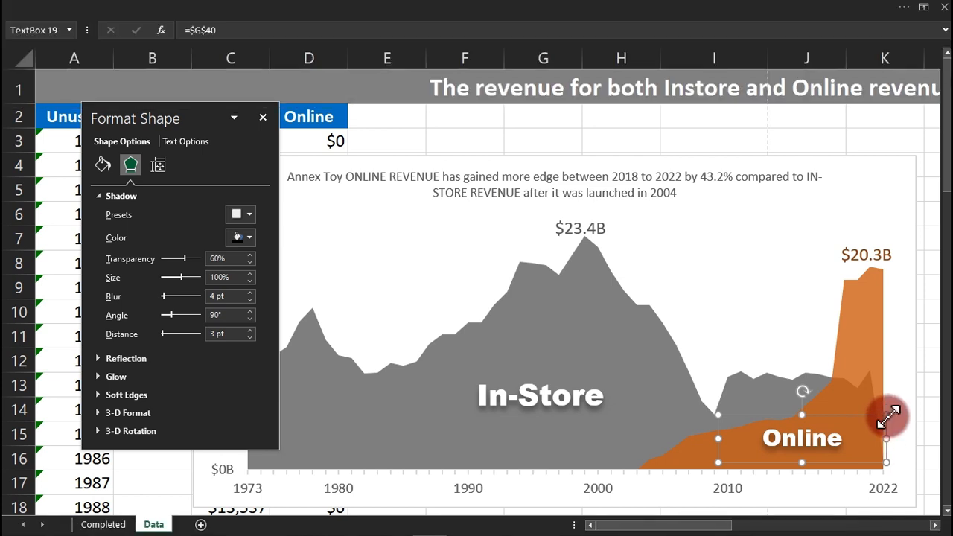
left_click_drag(887, 415, 869, 422)
left_click_drag(814, 442, 833, 447)
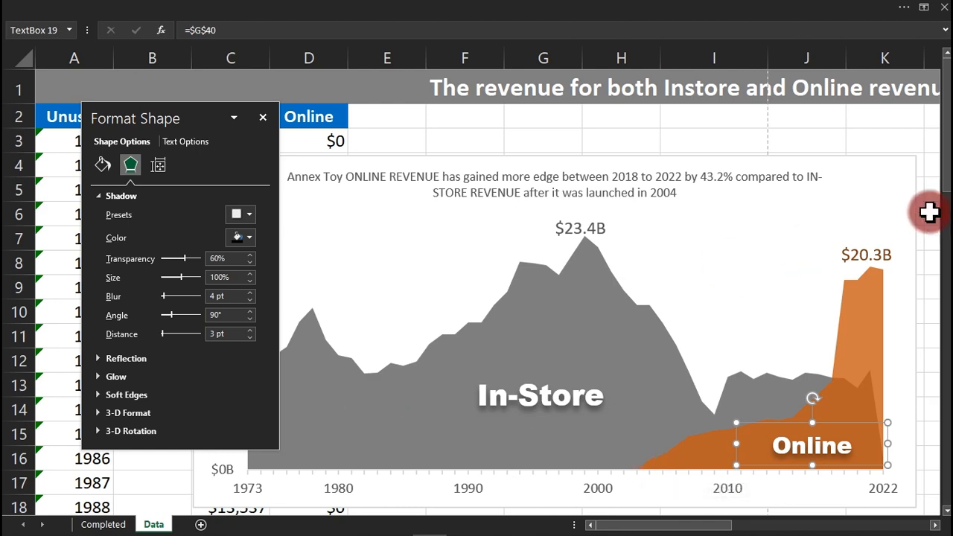
Close the shape formatting pane and find the first year with Online revenue in the data, highlighting its row.
left_click_drag(944, 201, 946, 257)
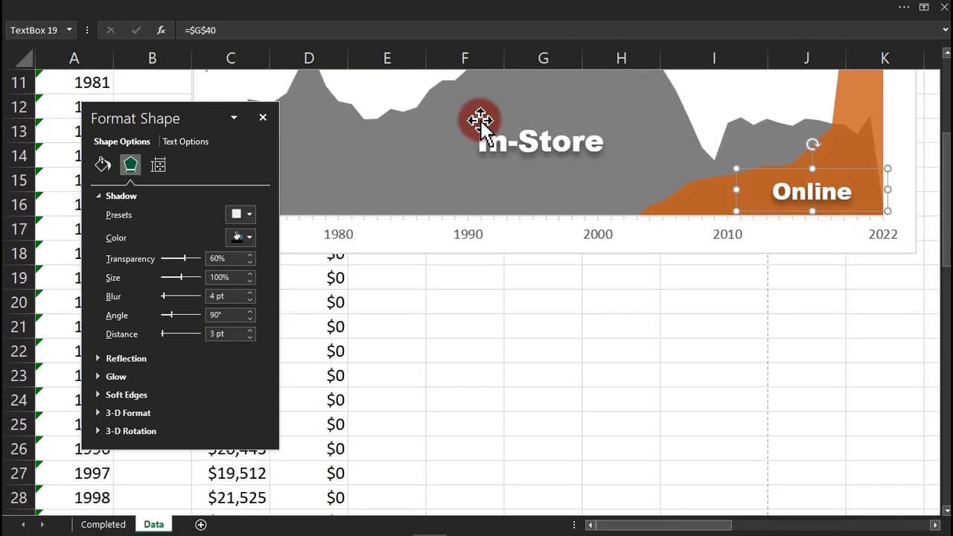
left_click(262, 118)
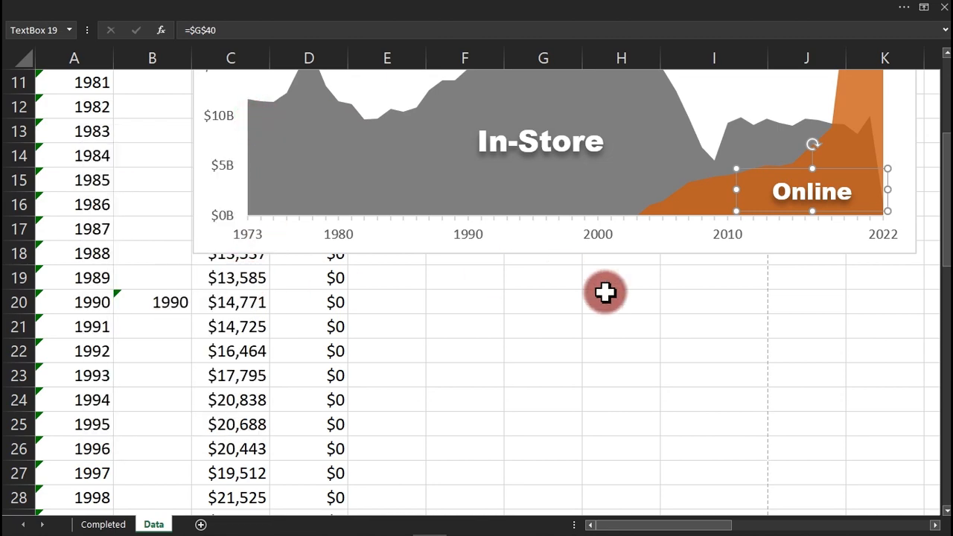
left_click_drag(944, 171, 938, 255)
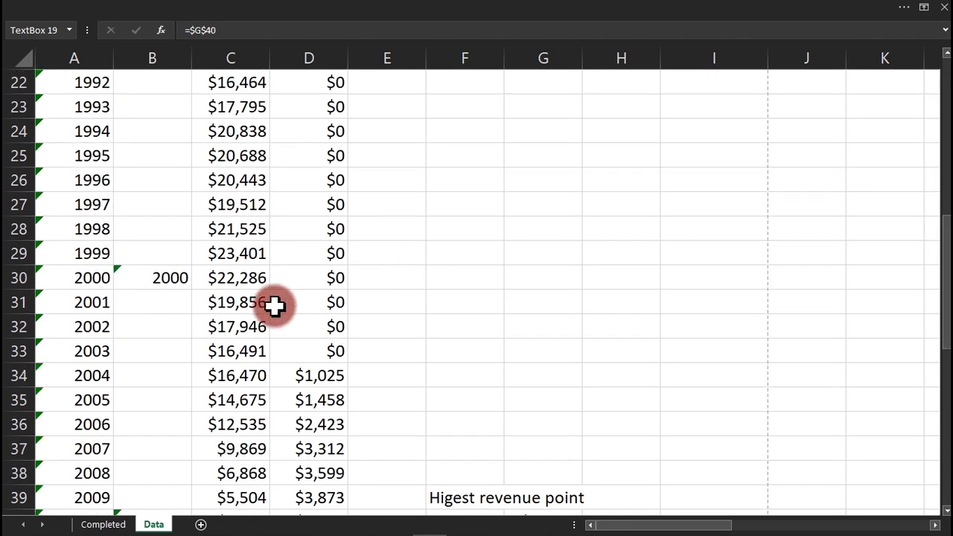
left_click(20, 375)
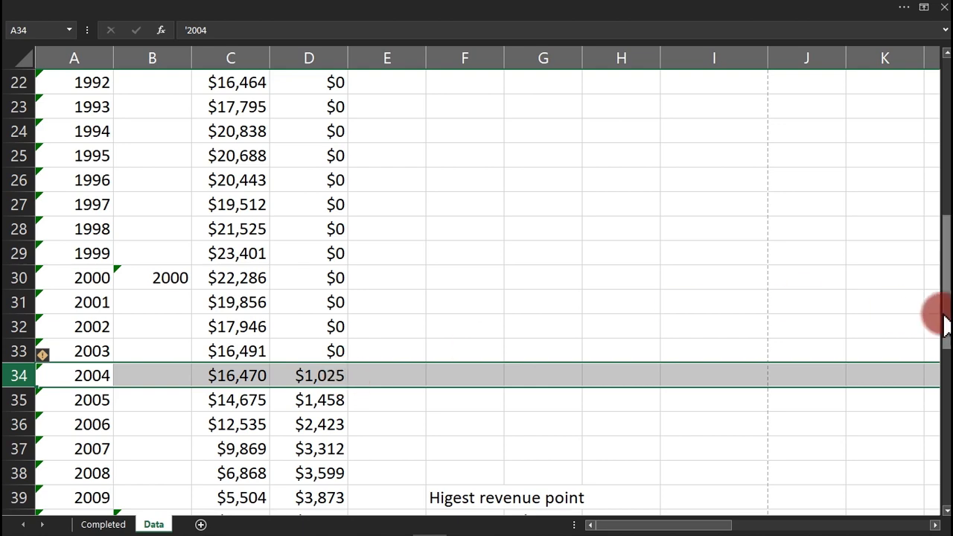
left_click_drag(944, 314, 935, 155)
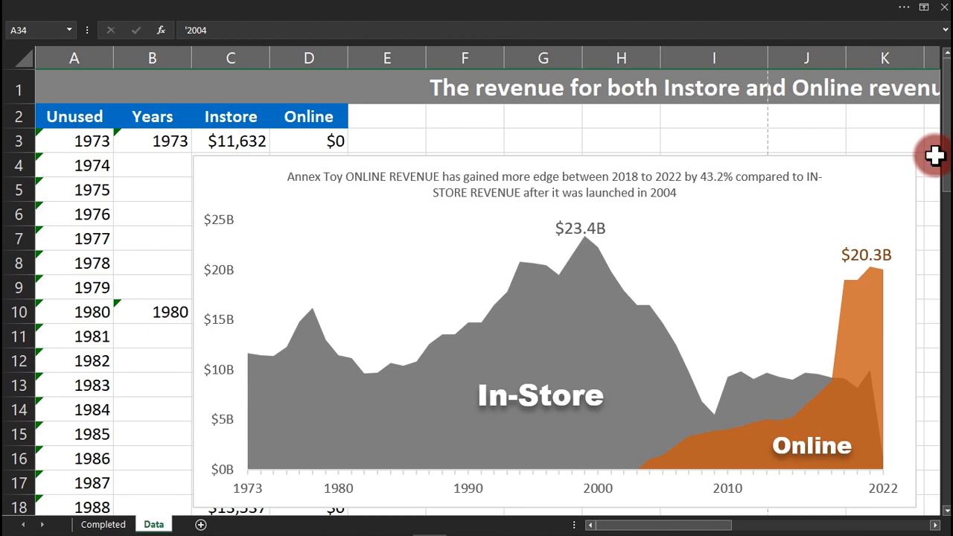
Insert a vertical arrow line on the chart from where the orange area begins on the axis up to the gray area's upper edge.
left_click(273, 10)
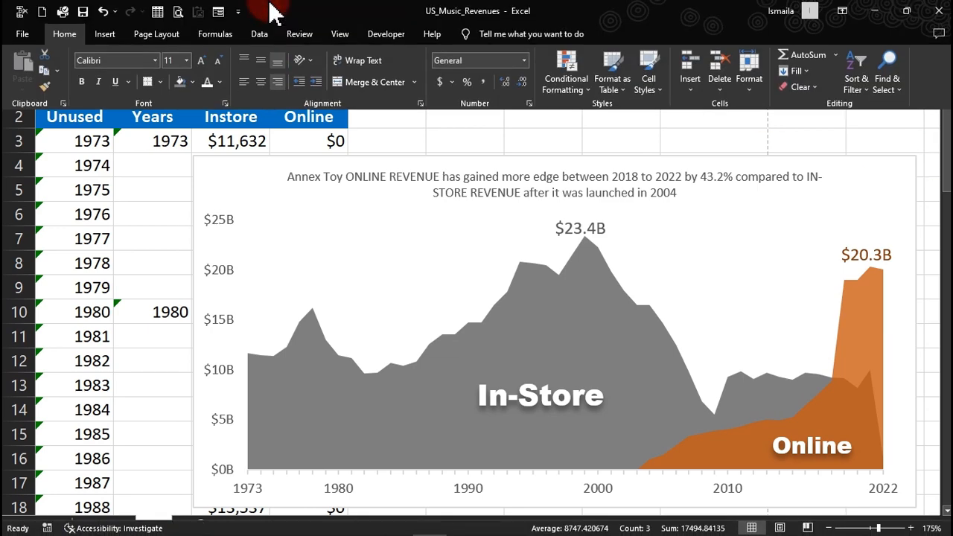
left_click(106, 36)
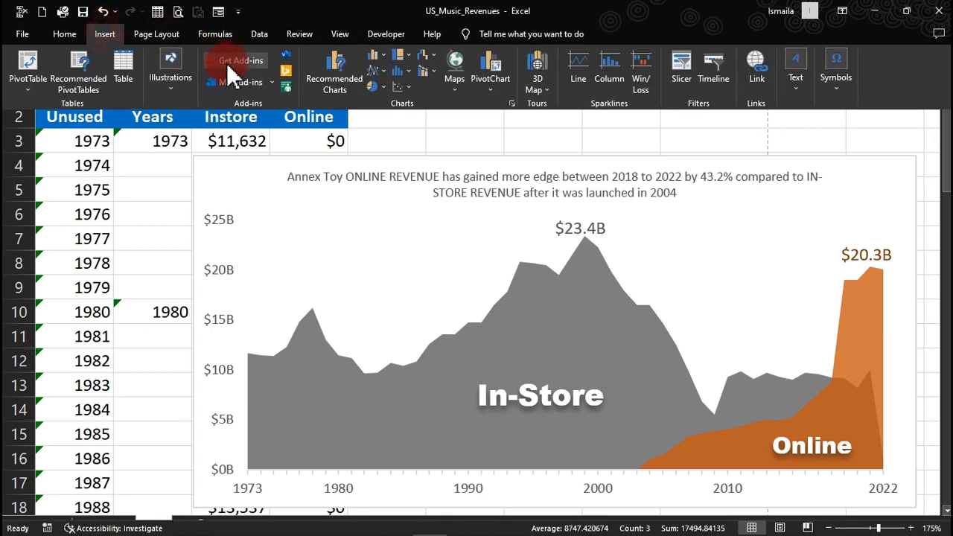
left_click(177, 88)
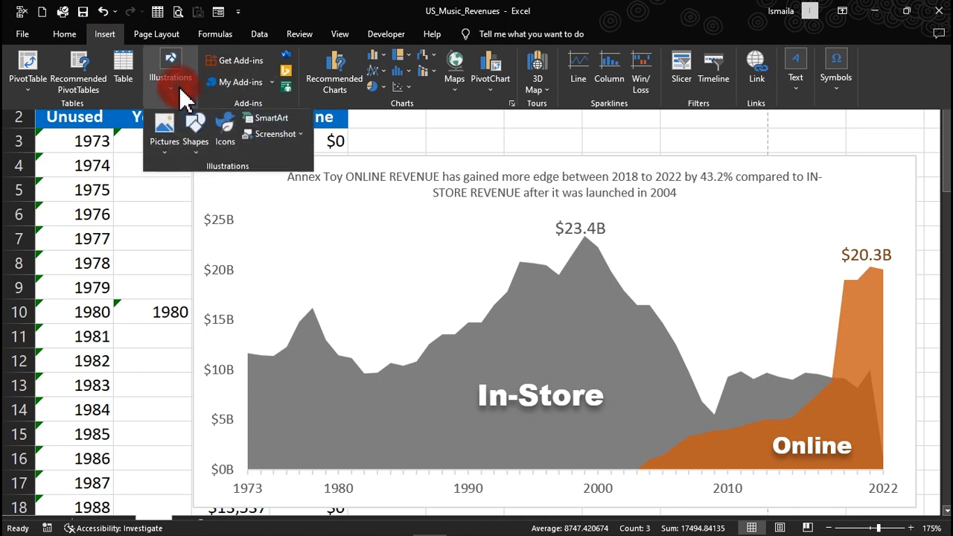
left_click(197, 149)
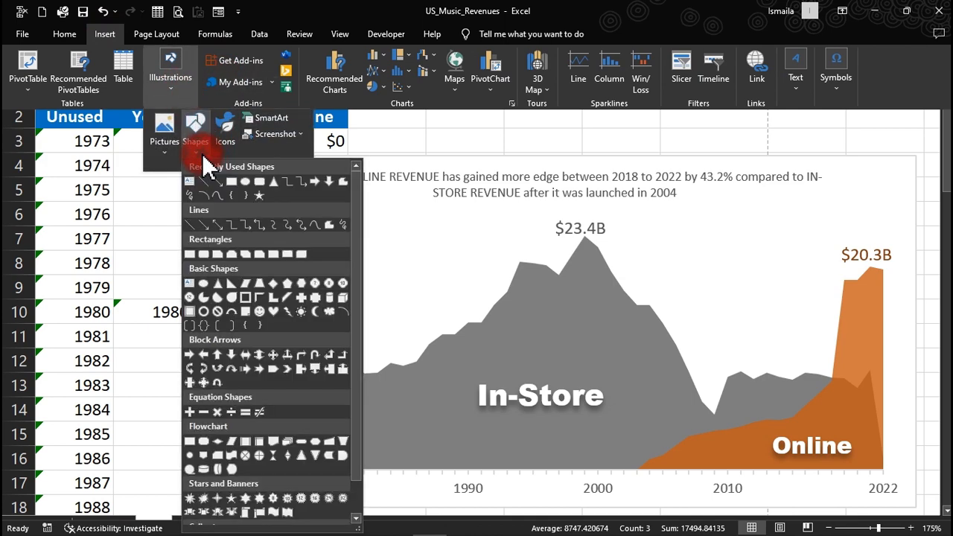
left_click(223, 195)
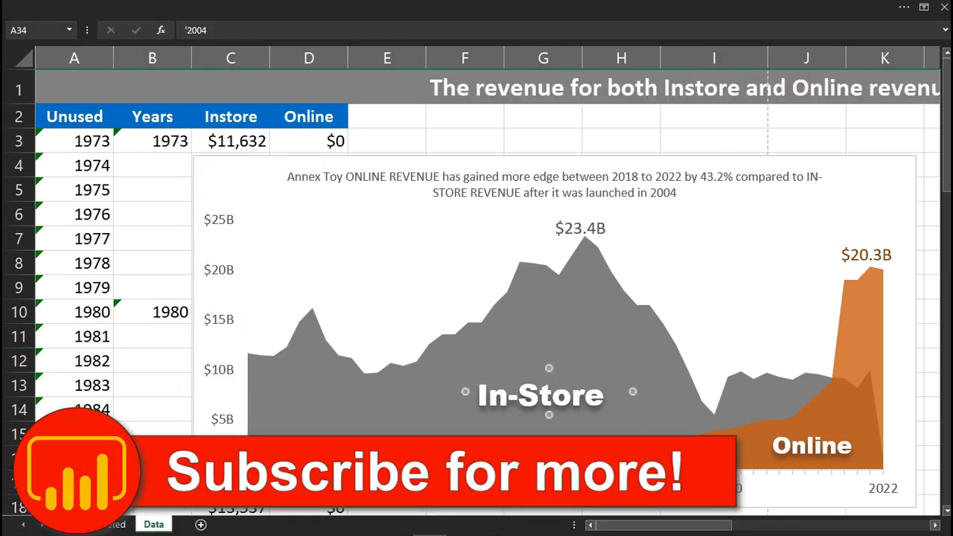
left_click_drag(638, 467, 626, 304)
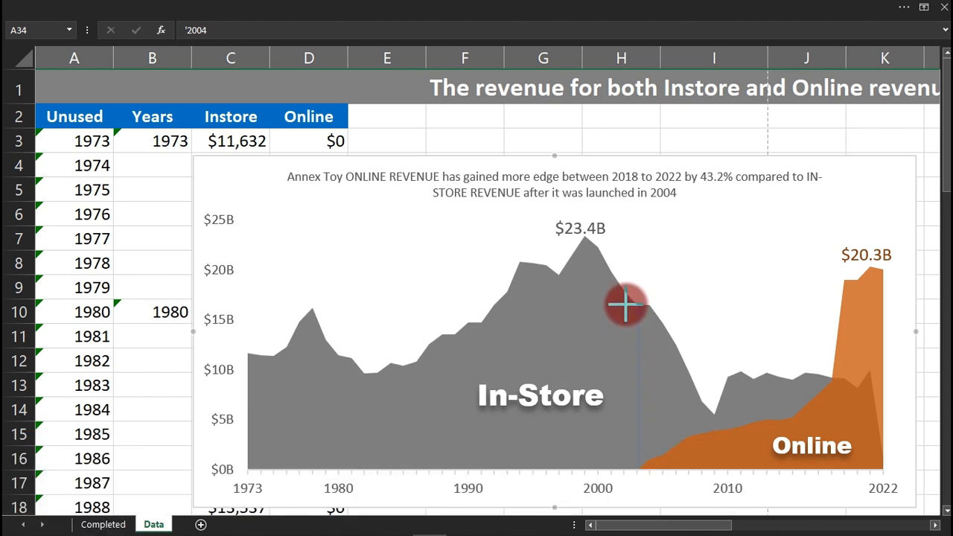
left_click_drag(626, 304, 626, 305)
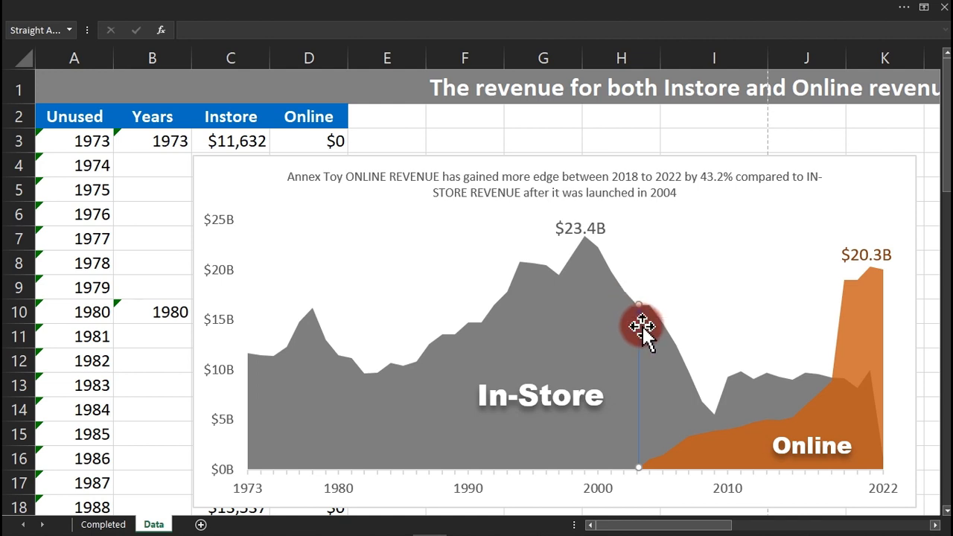
left_click_drag(641, 327, 647, 333)
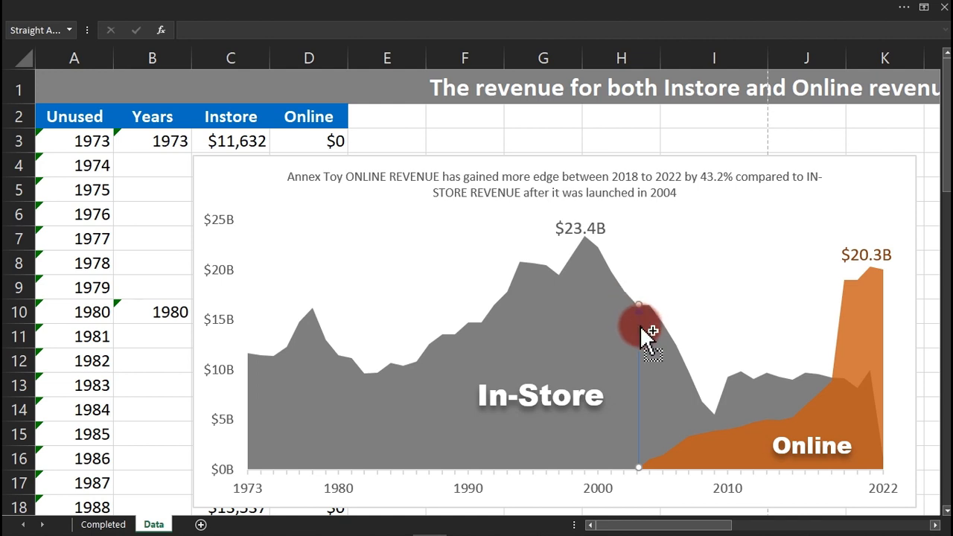
Format the vertical arrow line with a light gray theme color, a dash-dot style and a width of 1 pt.
double_click(638, 326)
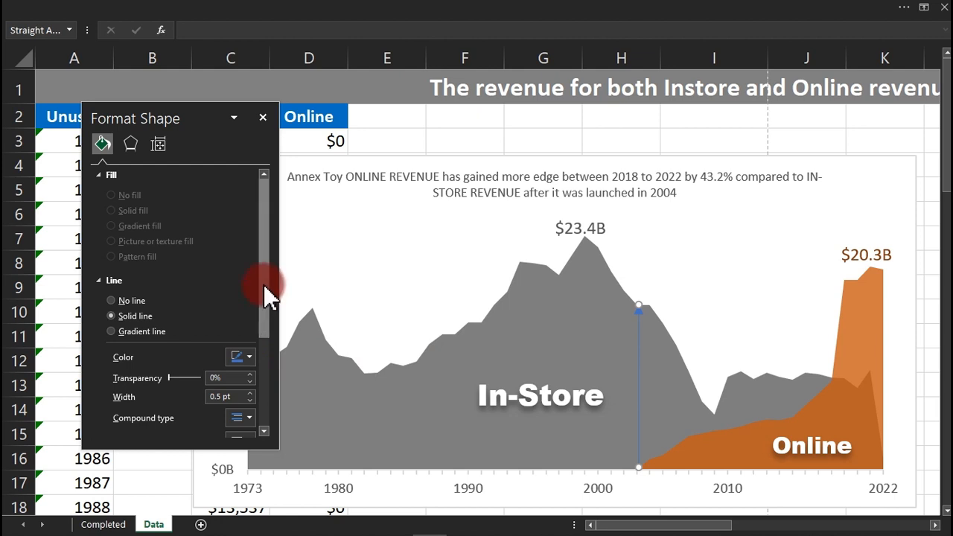
left_click_drag(262, 300, 264, 382)
left_click(240, 223)
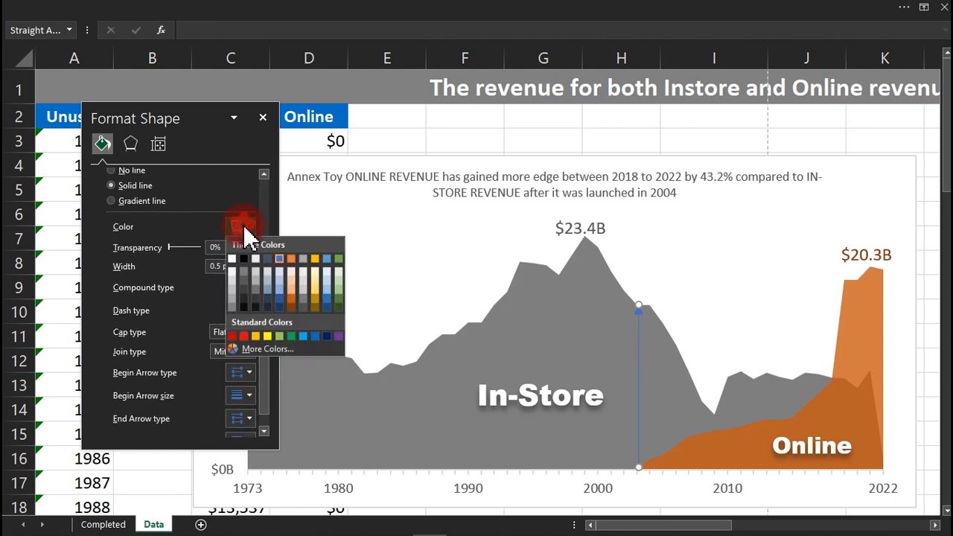
left_click(259, 270)
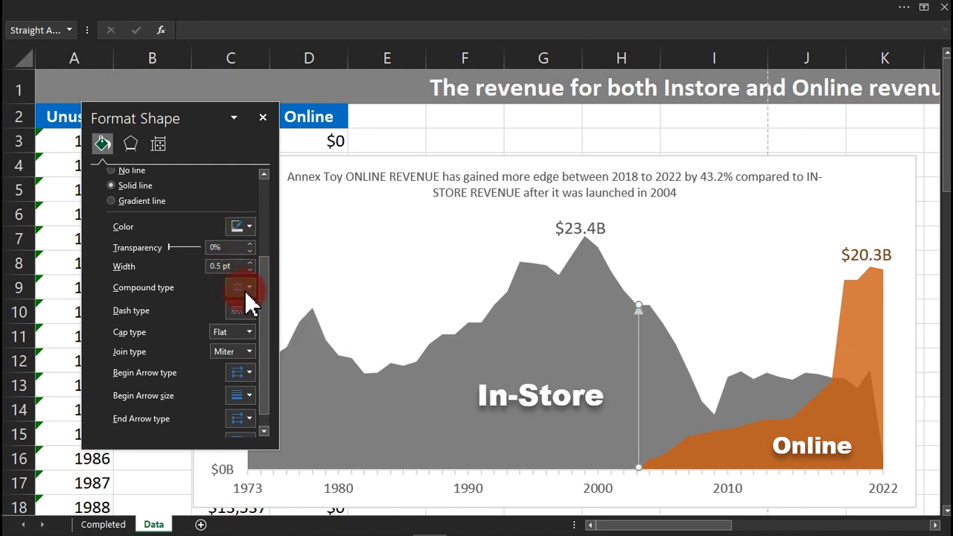
left_click(245, 311)
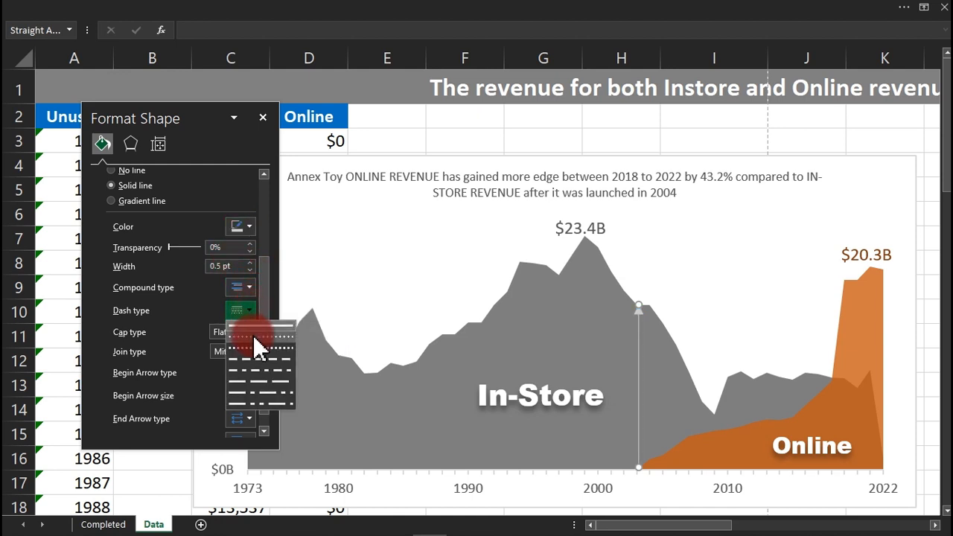
left_click(260, 368)
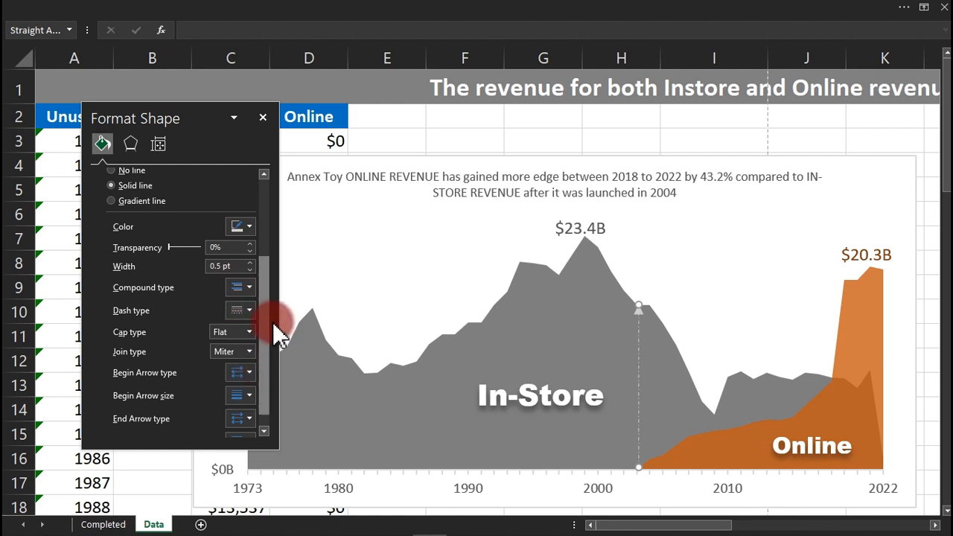
left_click(251, 263)
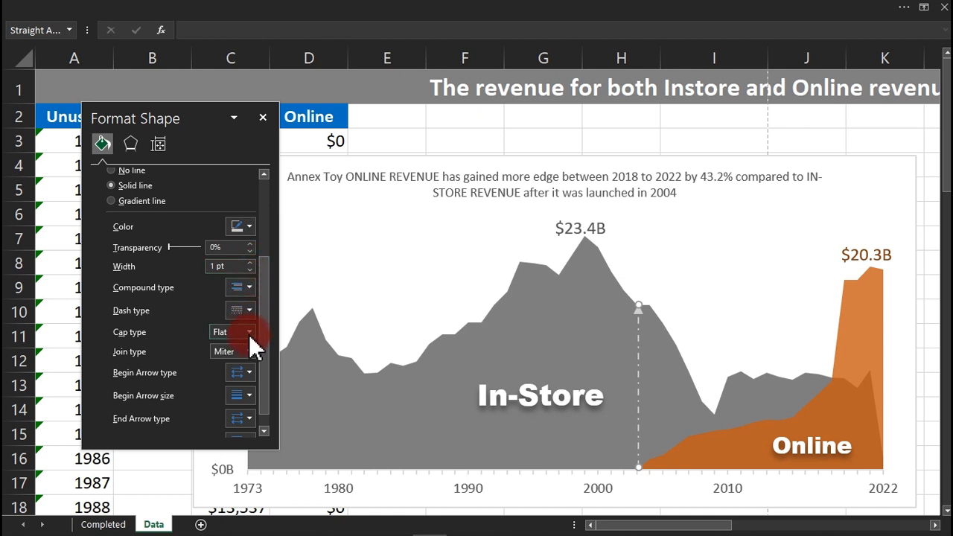
Add an arrowhead at the vertical line's beginning and remove its end arrowhead, leaving it pointing down to the axis.
left_click(248, 373)
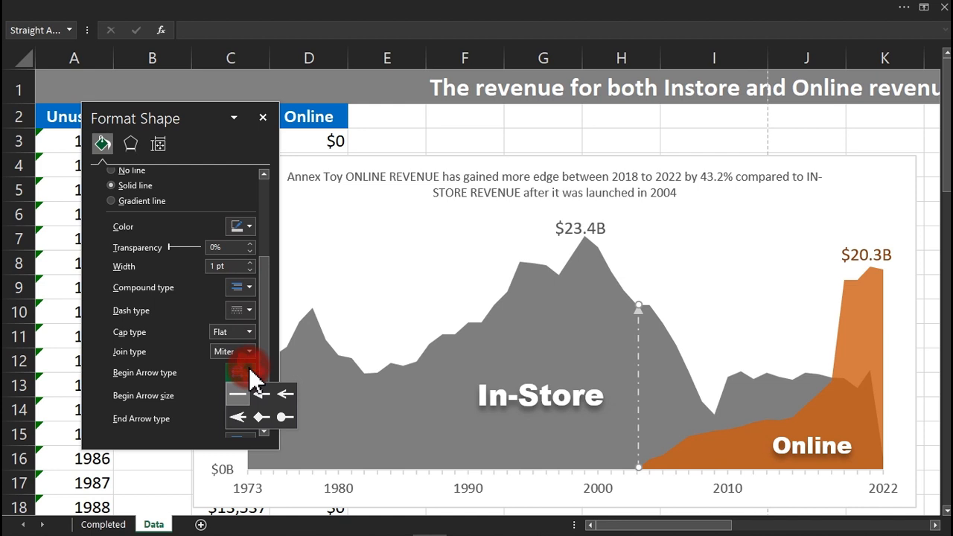
left_click(266, 403)
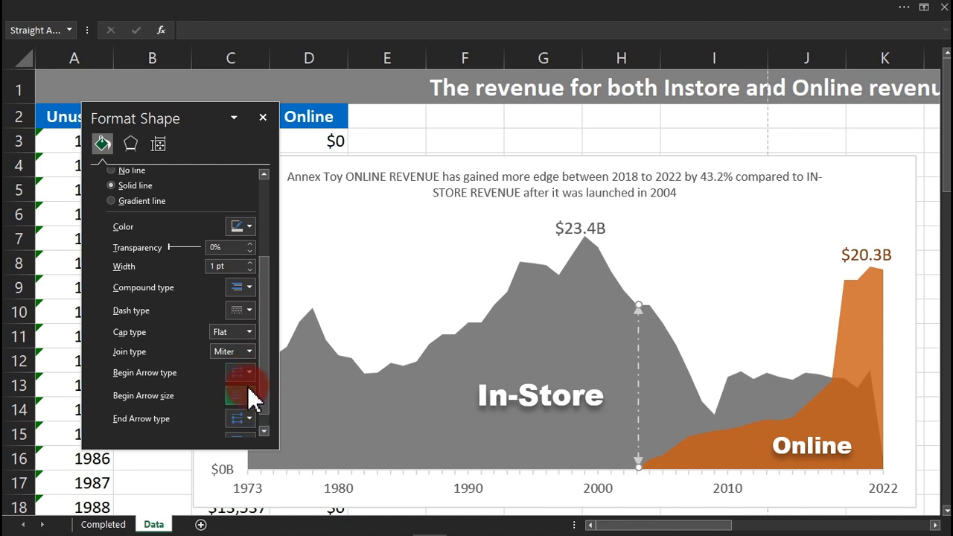
left_click(248, 418)
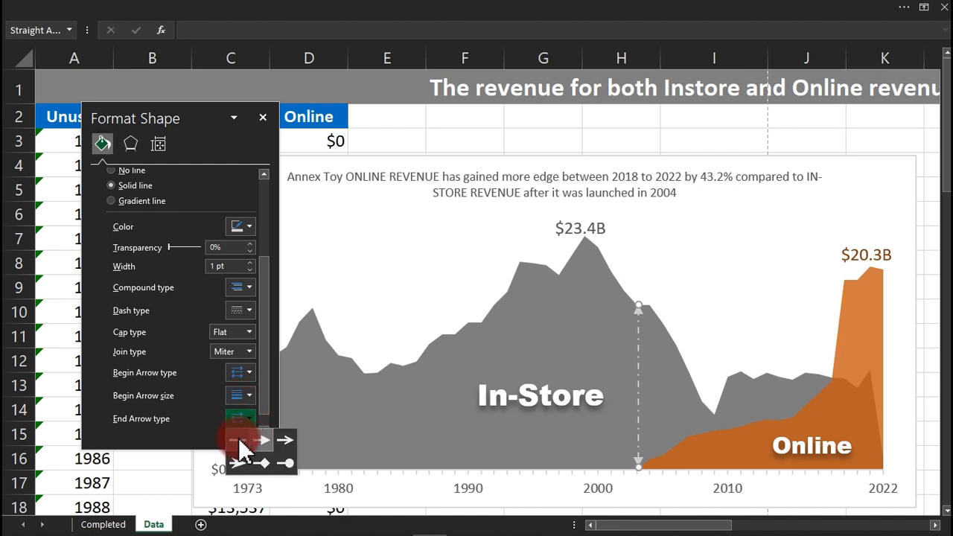
left_click(239, 438)
left_click(564, 330)
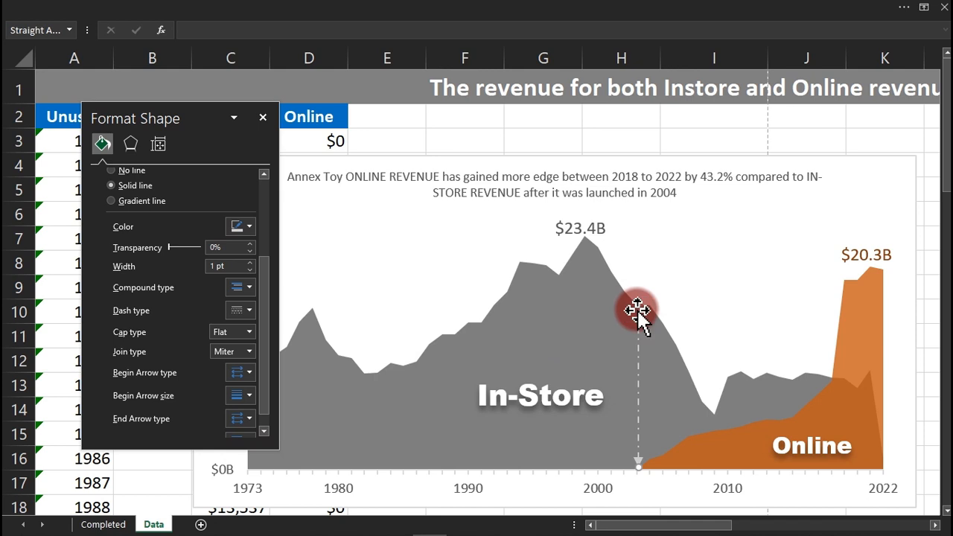
left_click(831, 128)
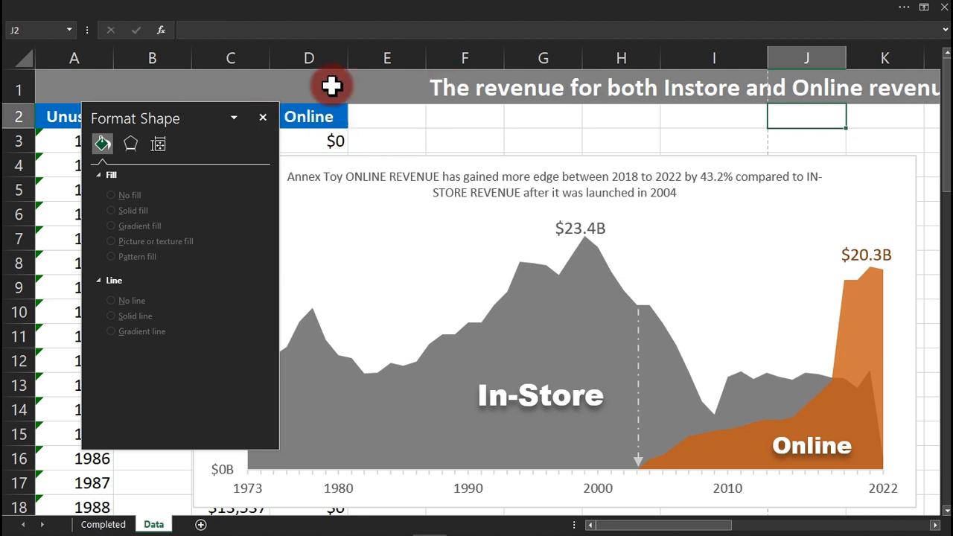
Draw a short curved freeform scribble from the vertical line's upper end, arching over to the white area beside it.
left_click(216, 8)
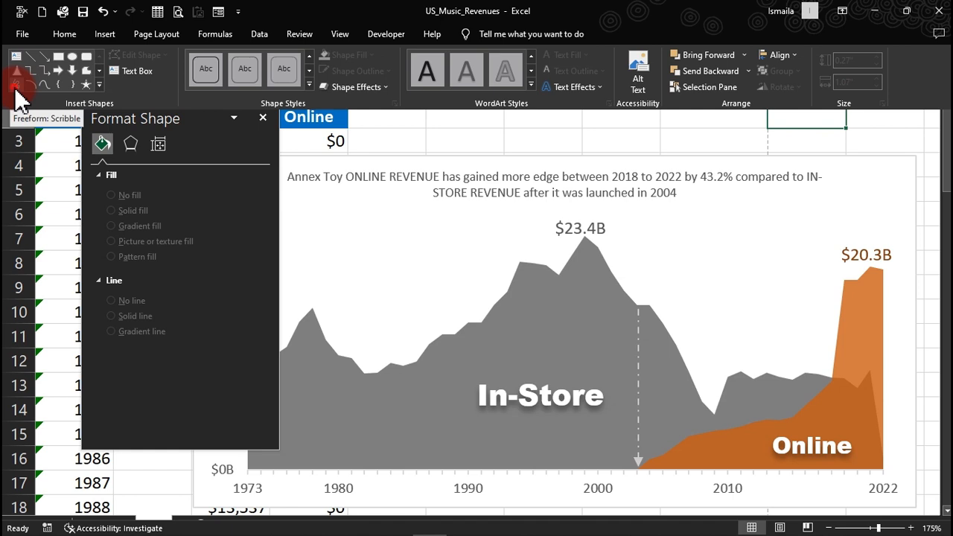
left_click(17, 88)
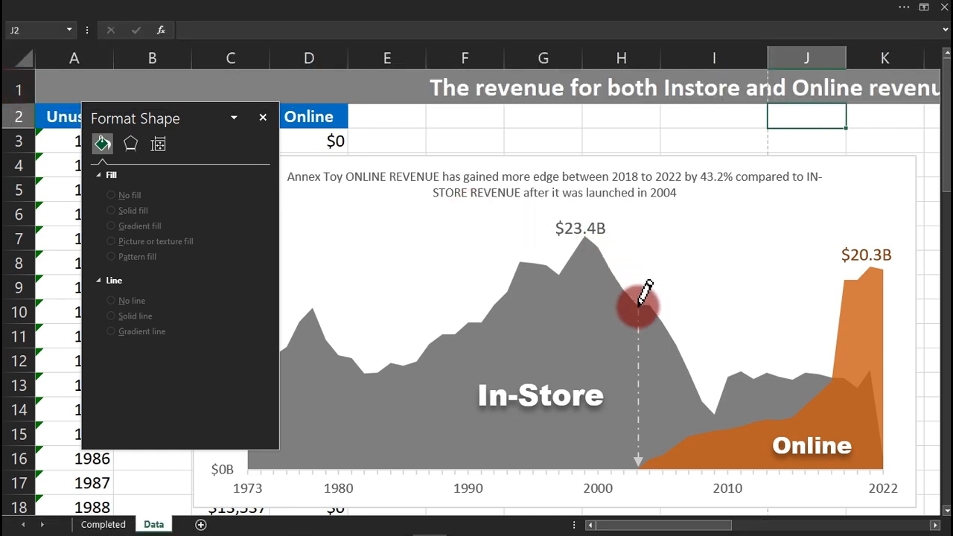
mouse_move(638, 304)
left_mouse_down()
mouse_move(658, 283)
mouse_move(682, 277)
mouse_move(689, 292)
left_mouse_up()
Set the curved scribble's line to a gray theme color.
left_click(226, 400)
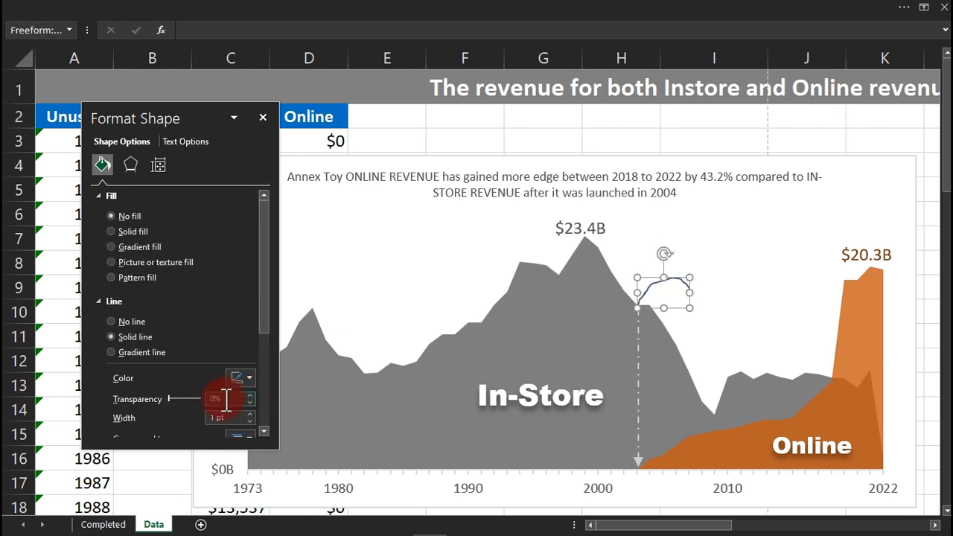
left_click(241, 376)
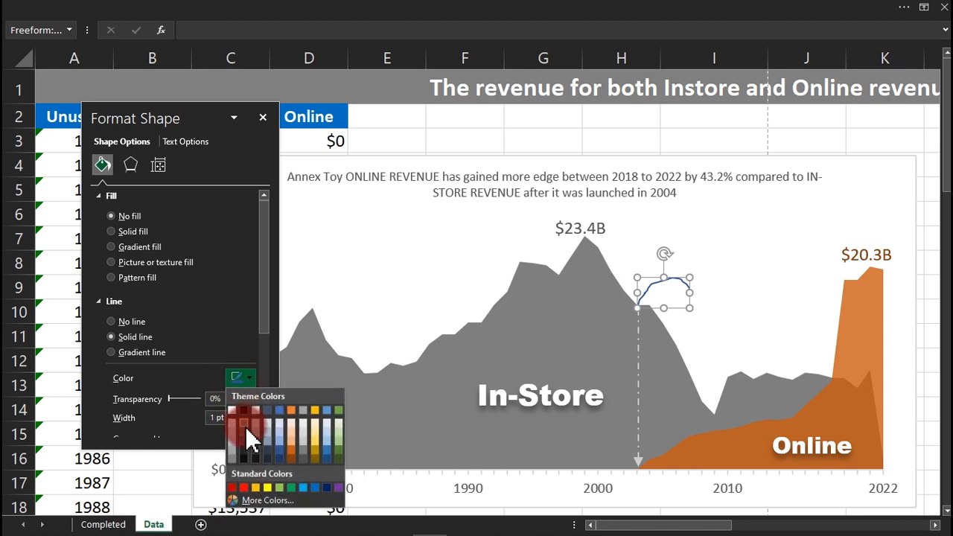
left_click(245, 424)
left_click(246, 381)
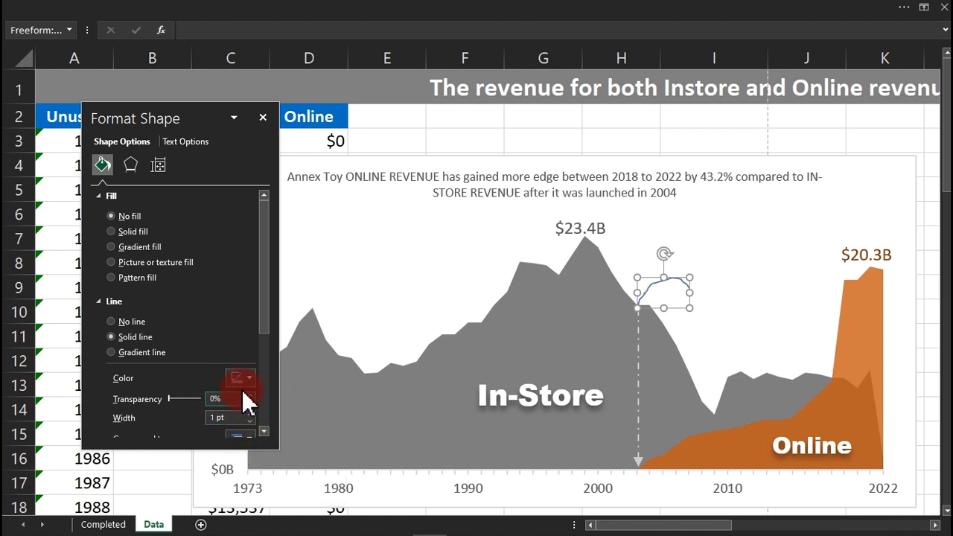
left_click(232, 454)
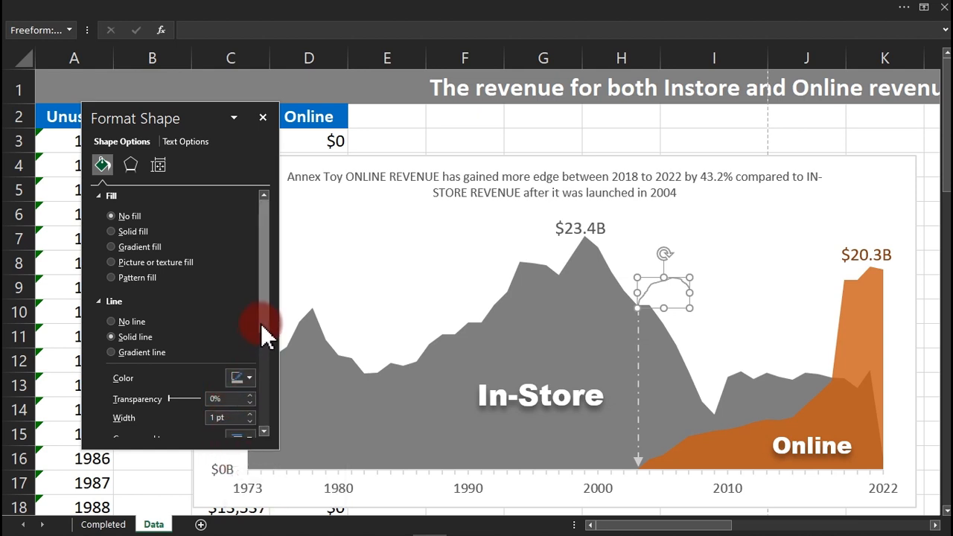
Add an end arrowhead to the curved scribble and give its line a dashed style.
left_click_drag(263, 322, 266, 416)
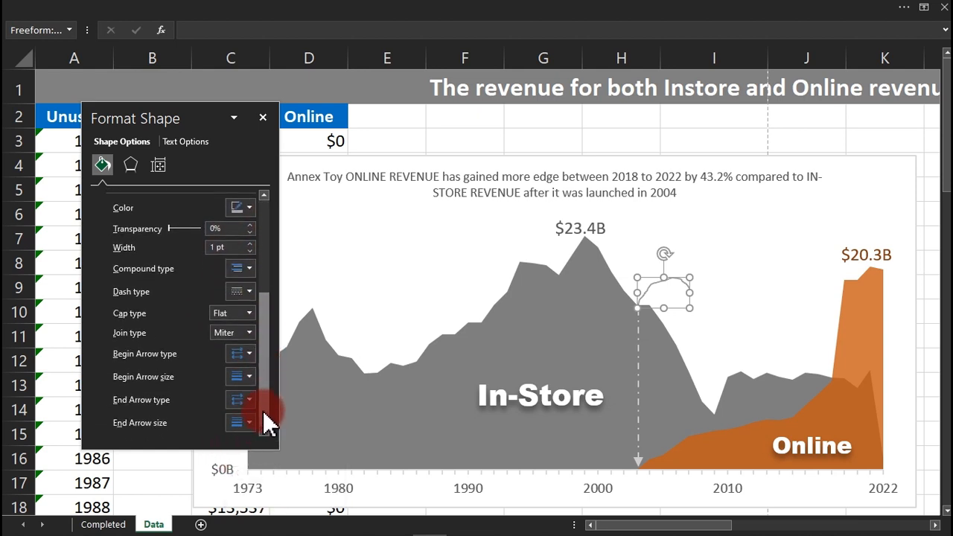
left_click(253, 403)
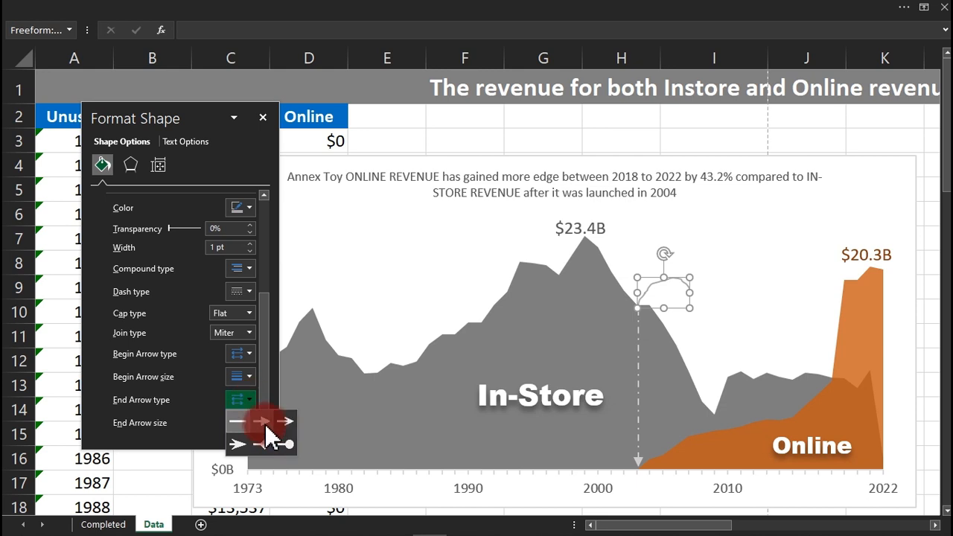
left_click(262, 422)
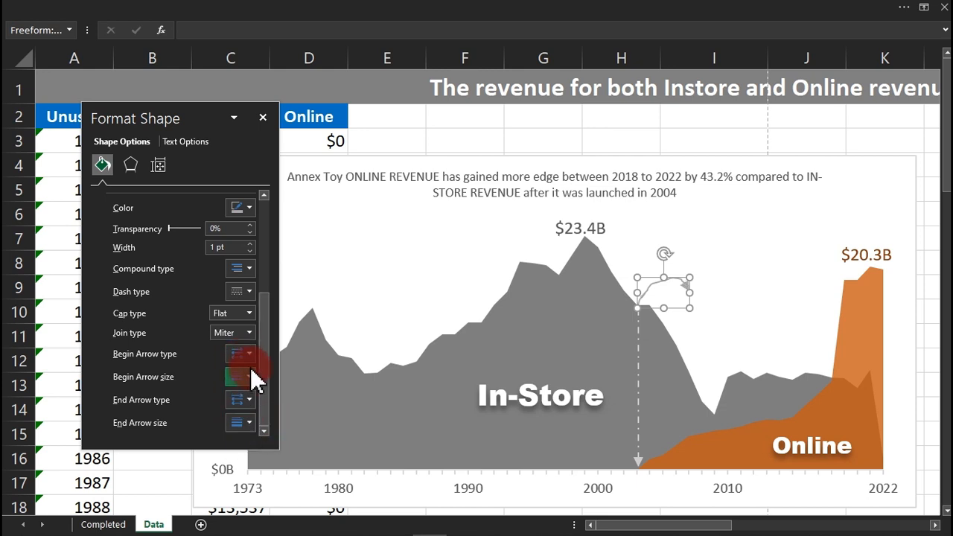
left_click(250, 296)
left_click(251, 328)
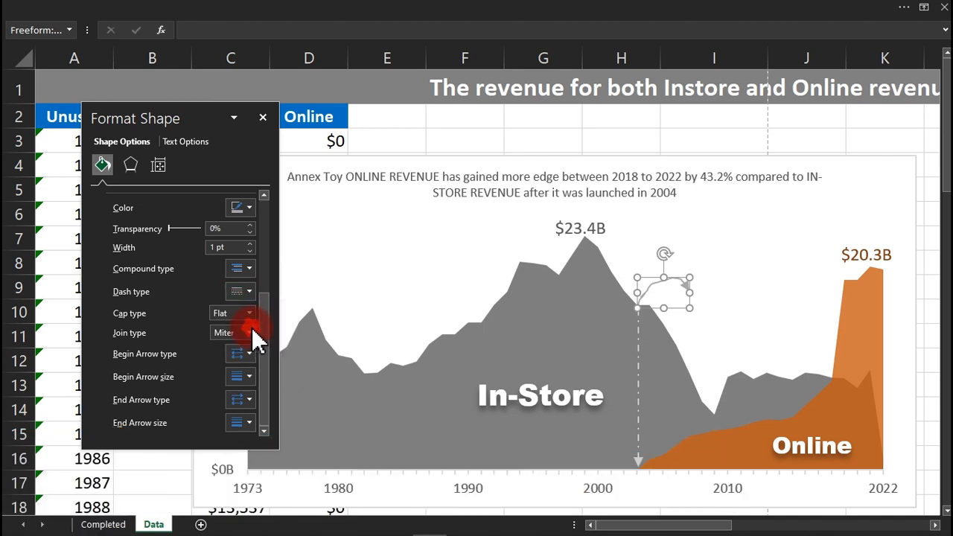
left_click(613, 146)
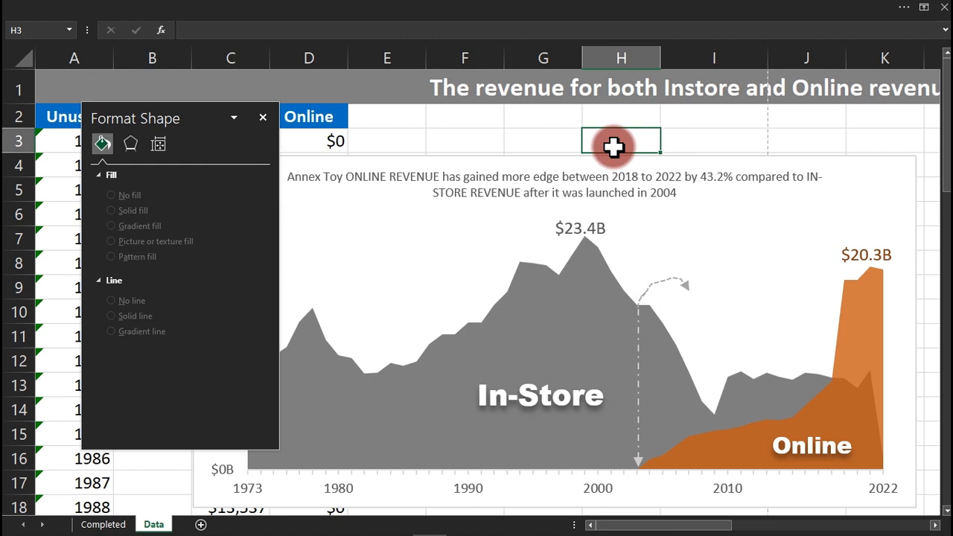
Duplicate the $23.4B label into a wider text box and replace its text with "Online Launches in 2004".
left_click(587, 237)
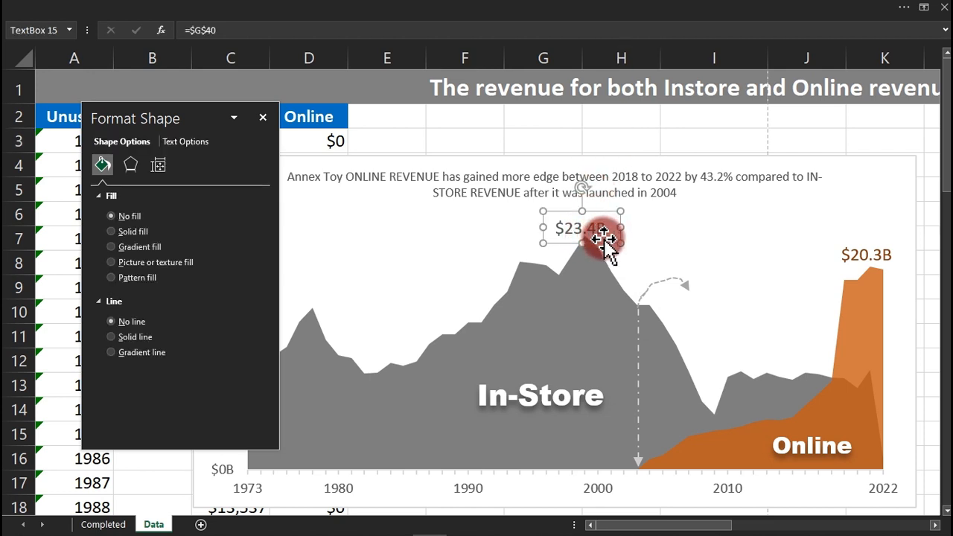
left_click_drag(604, 238, 510, 246)
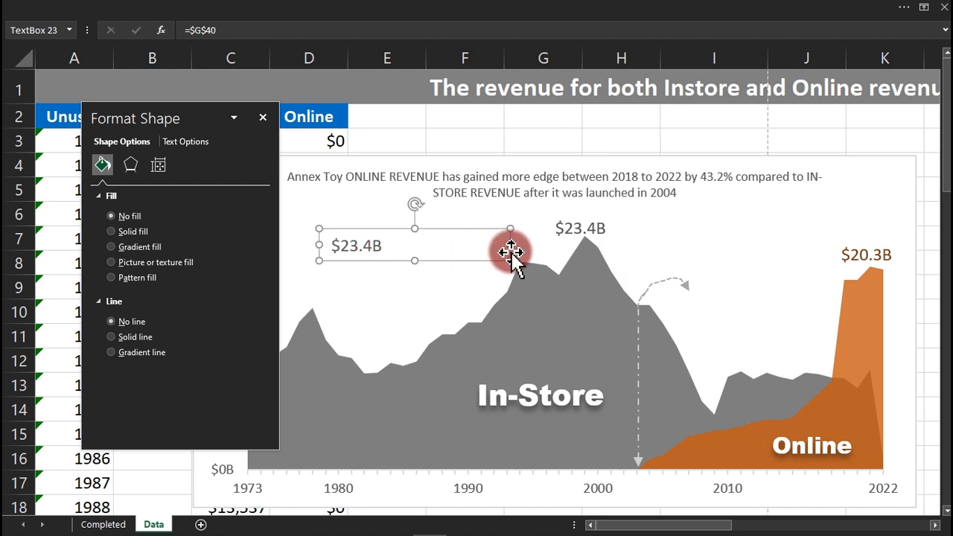
double_click(390, 246)
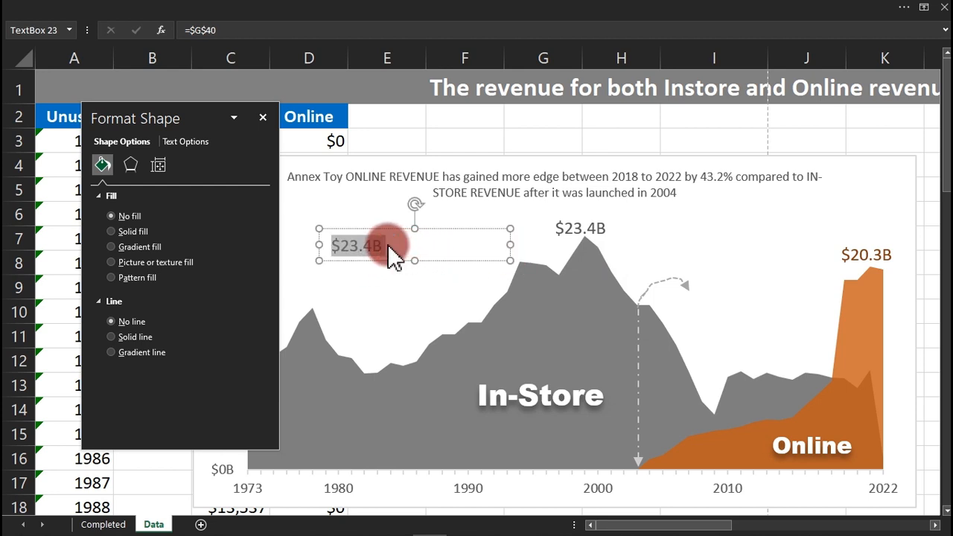
type("Onle")
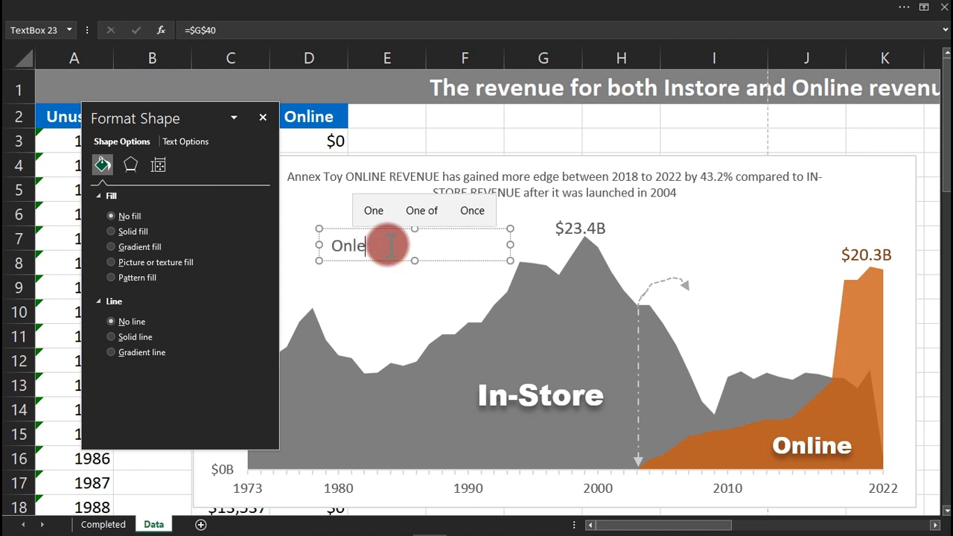
type("ne Launches")
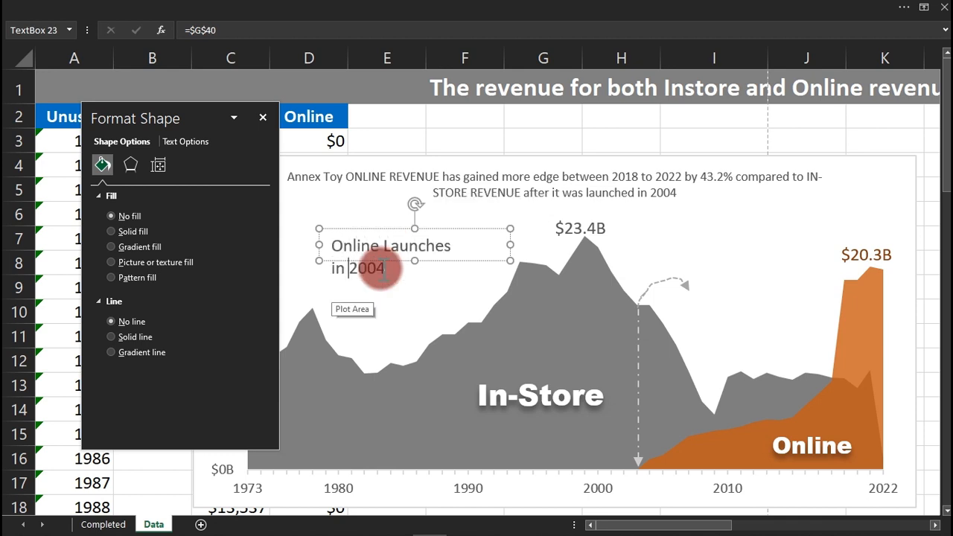
Make the launch text box taller to fit both lines and place it just below the curved arrow's tip.
left_click_drag(406, 272, 707, 240)
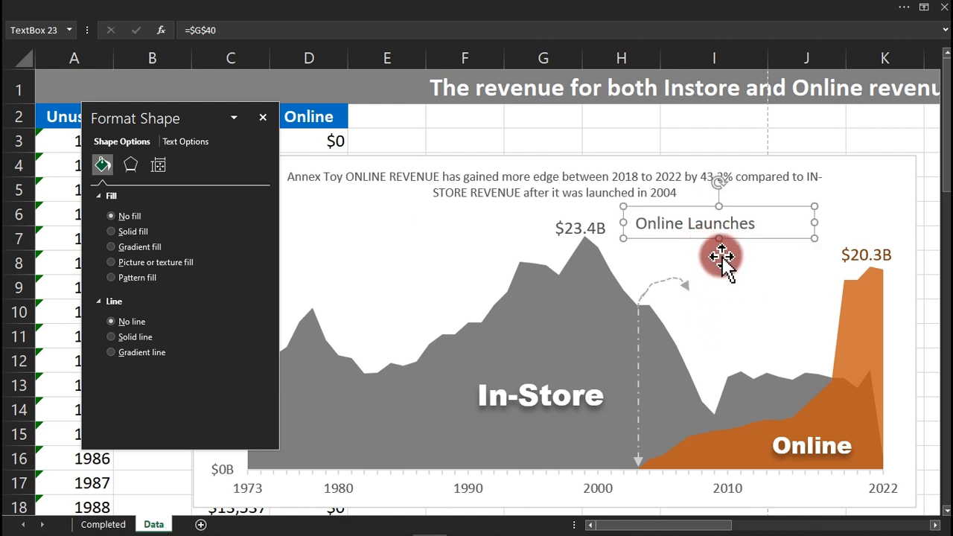
left_click(720, 258)
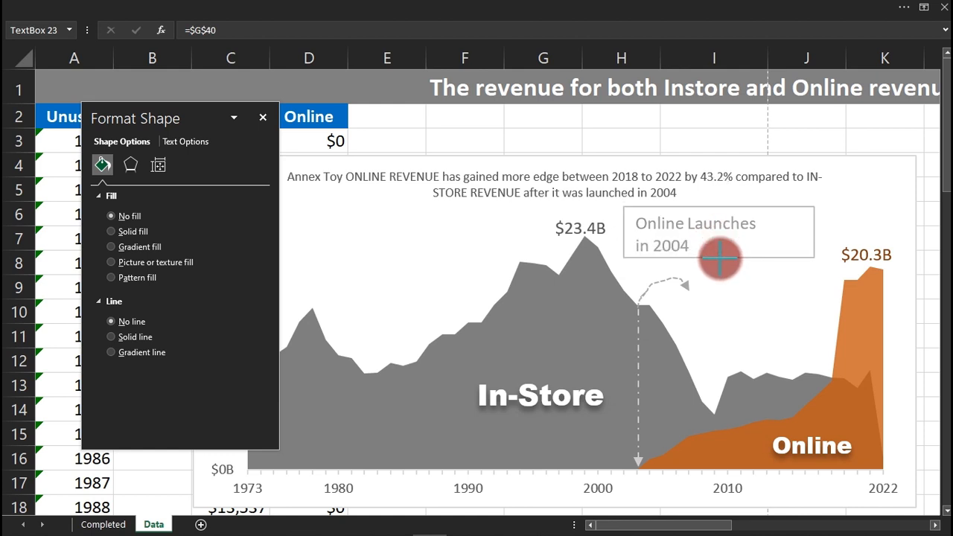
left_click(727, 283)
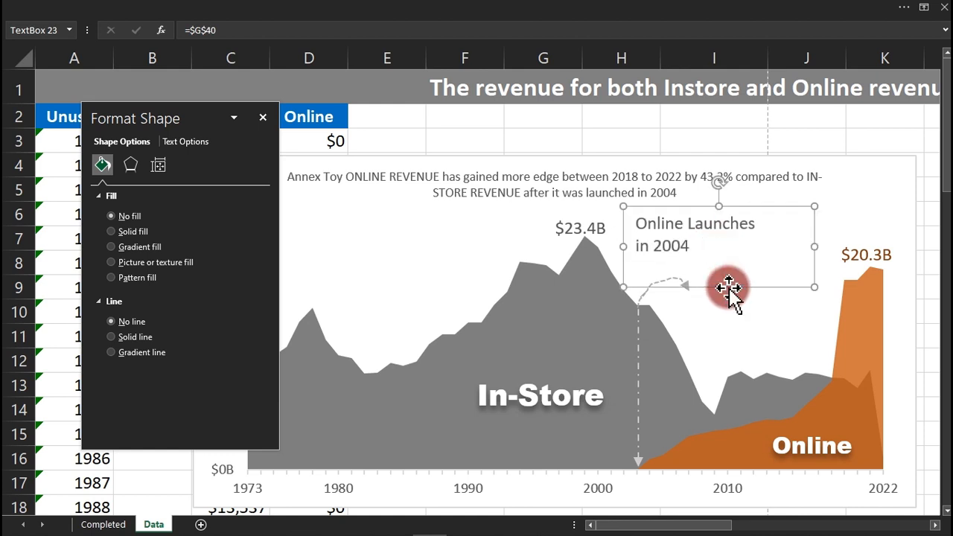
left_click_drag(728, 287, 756, 367)
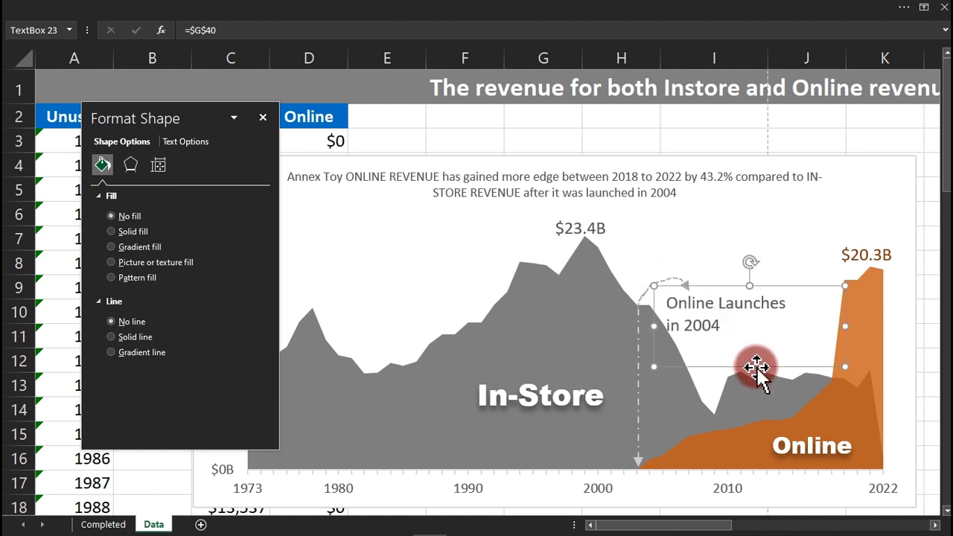
Reduce the font size of the "Online Launches in 2004" text to 6.
left_click(323, 10)
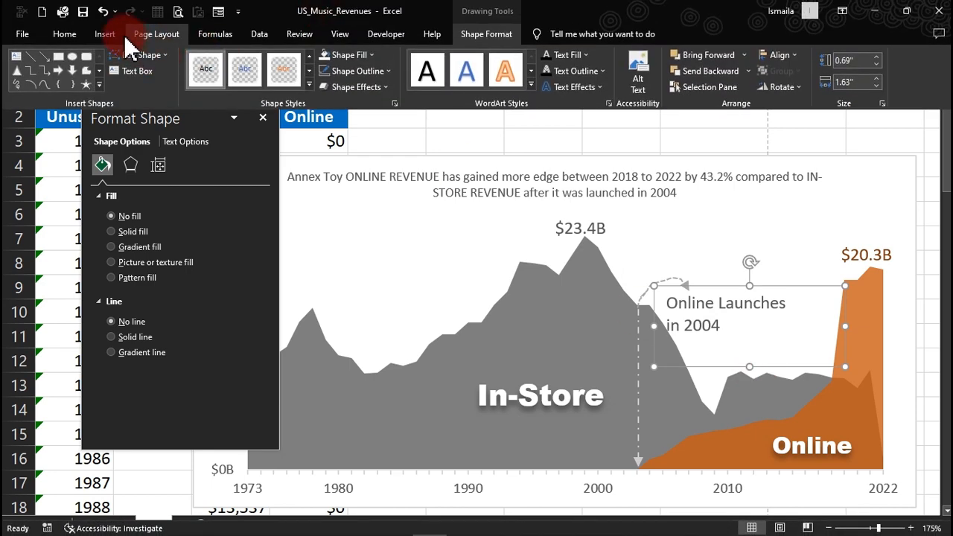
left_click(63, 34)
left_click(218, 61)
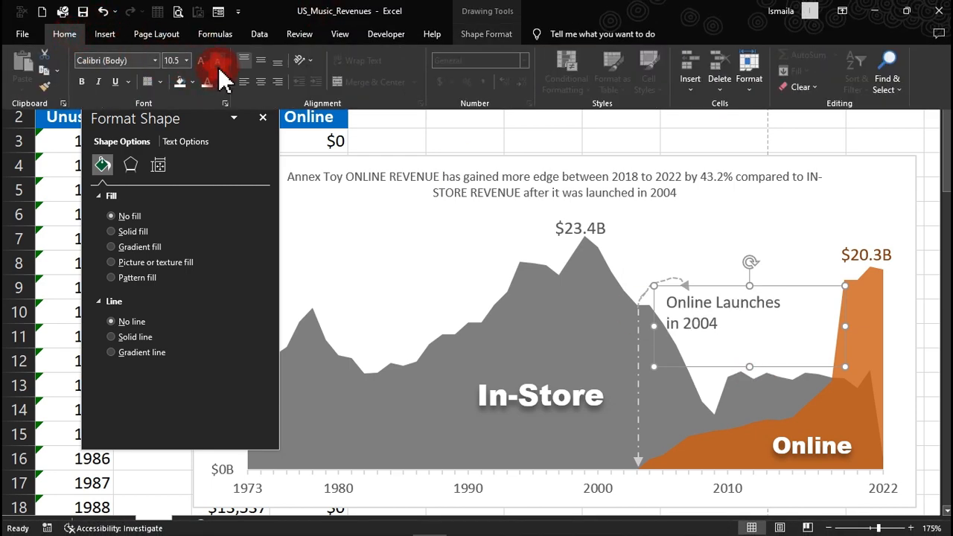
left_click(217, 61)
left_click(217, 61)
left_click(217, 61)
left_click(218, 61)
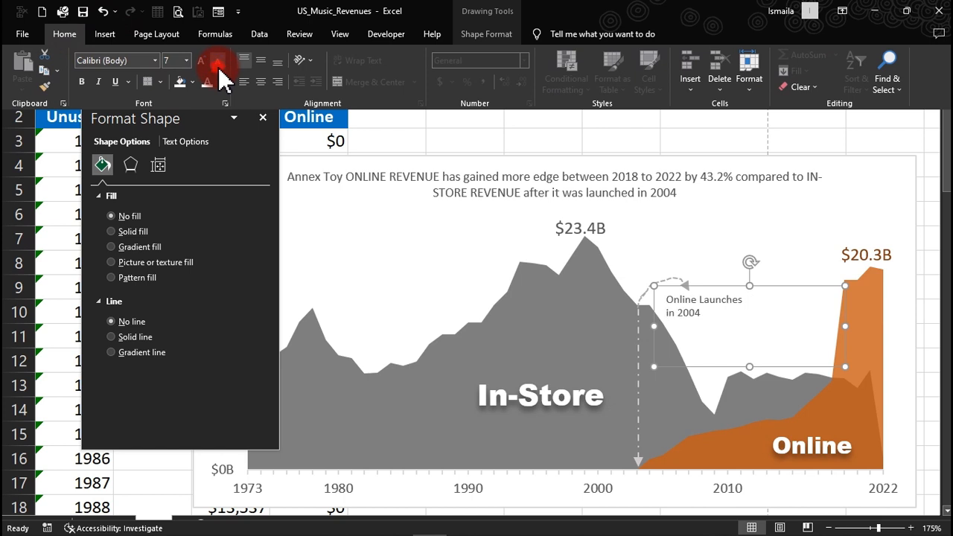
left_click(218, 61)
left_click(587, 230)
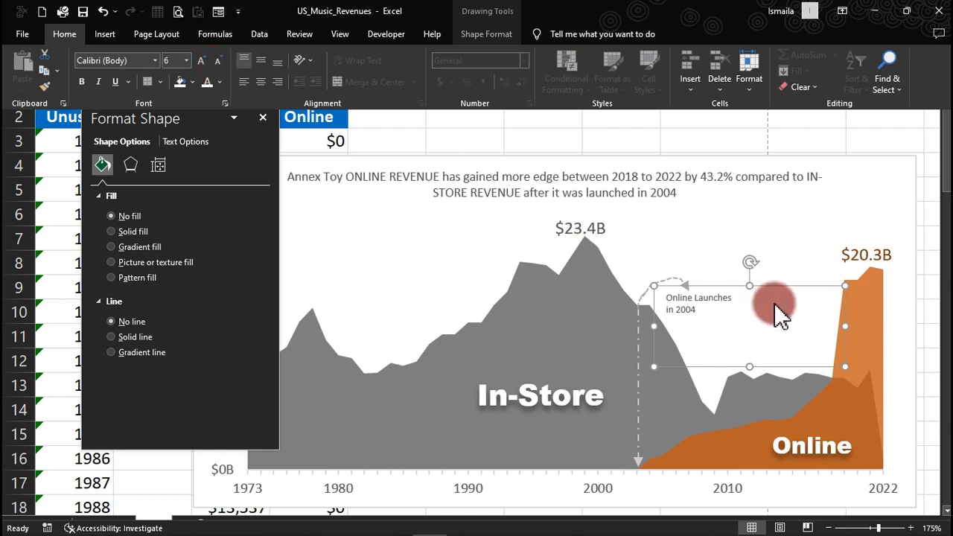
Format only the words "Online Launches" in bold, with a dark orange theme color and font size 7.
left_click(727, 295)
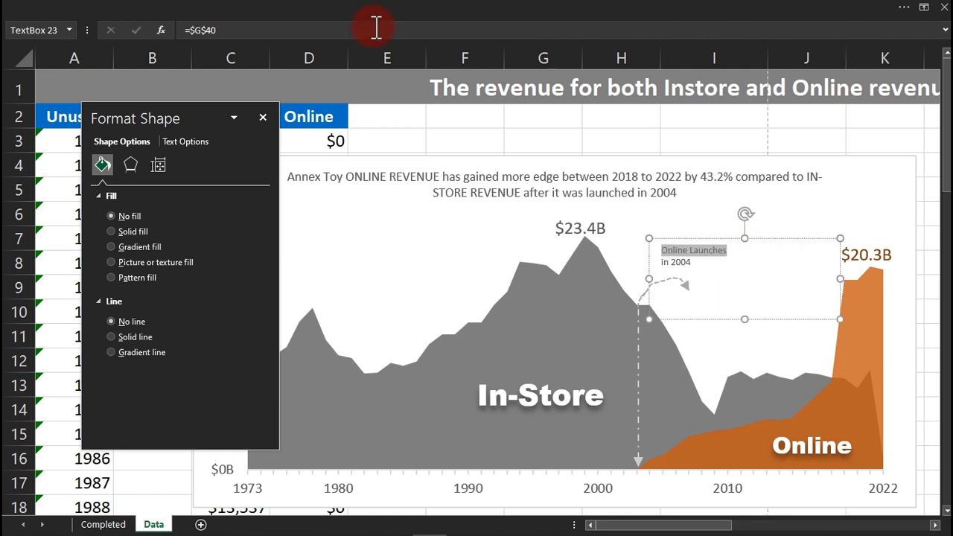
left_click(228, 7)
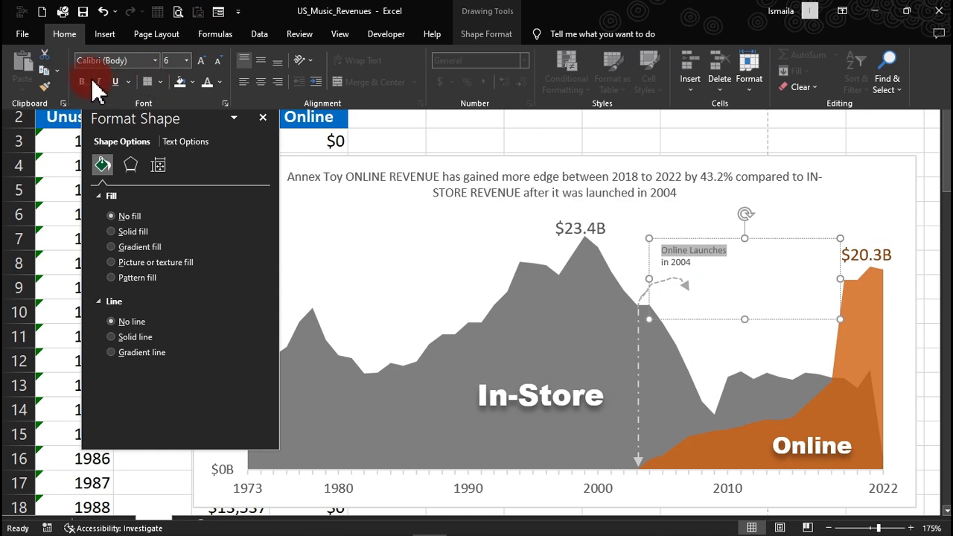
left_click(218, 83)
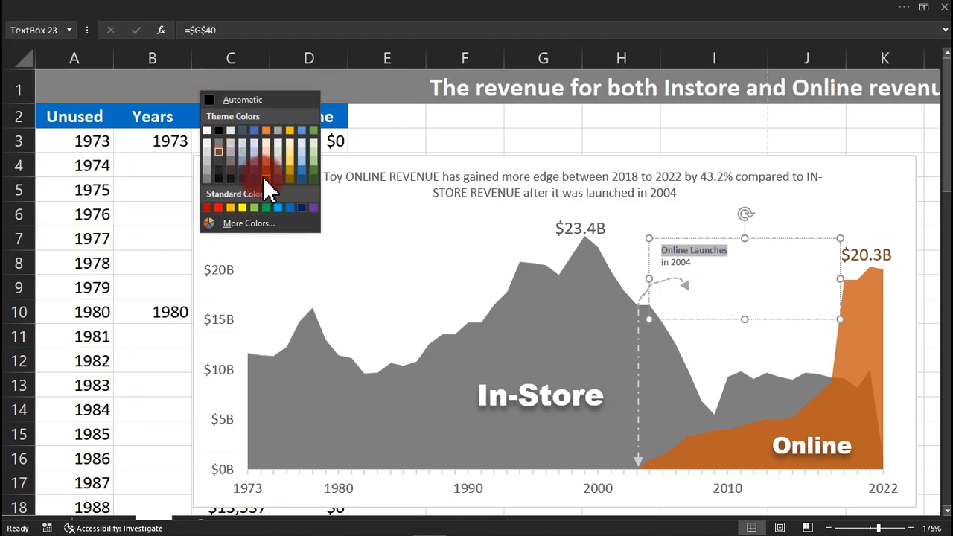
left_click(265, 179)
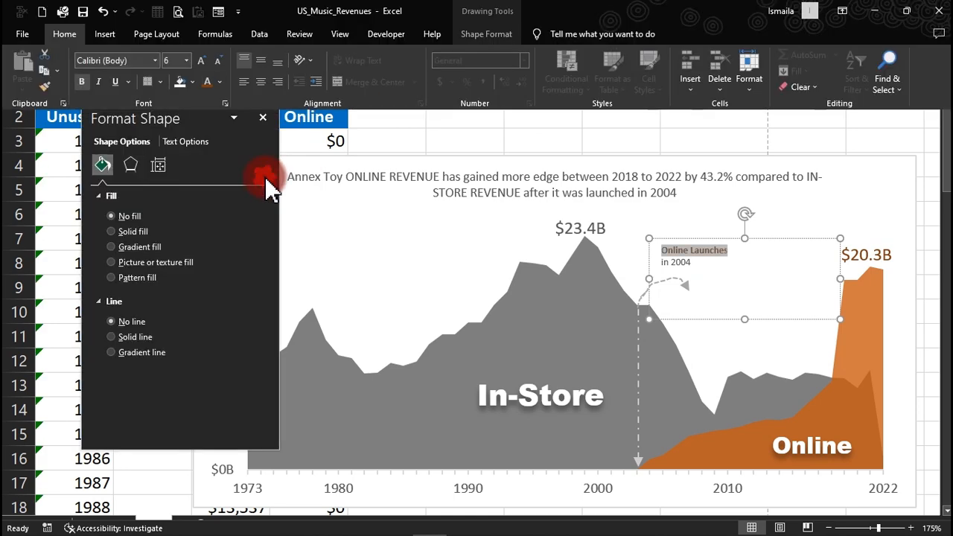
left_click(201, 61)
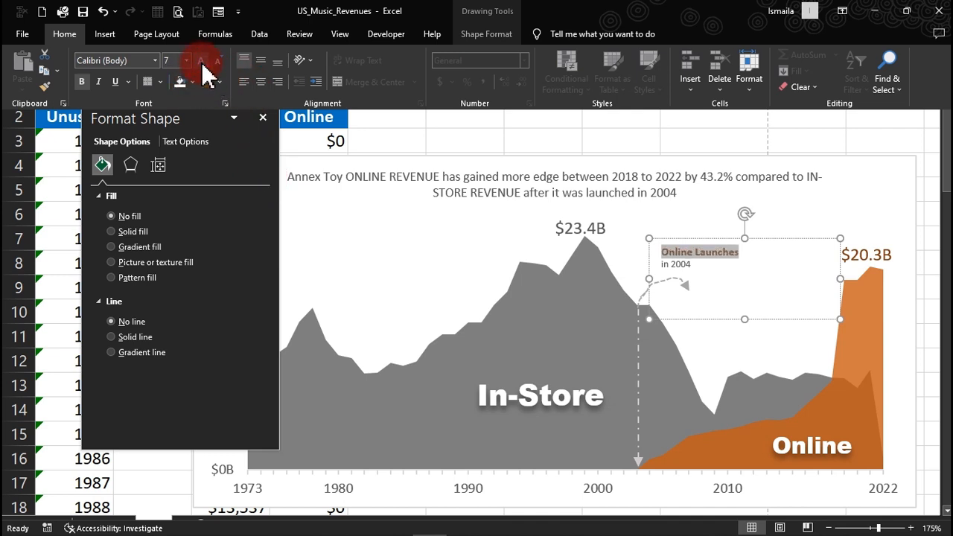
Shrink the "Online Launches in 2004" text box in height and width to fit its text just below the curved arrow's tip.
left_click(714, 319)
left_click_drag(713, 319, 738, 321)
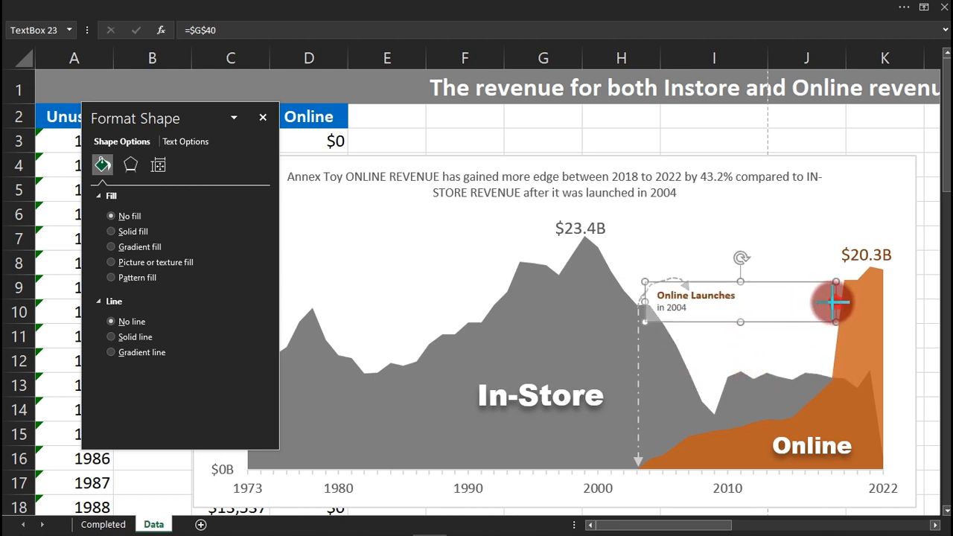
left_click_drag(835, 302, 752, 301)
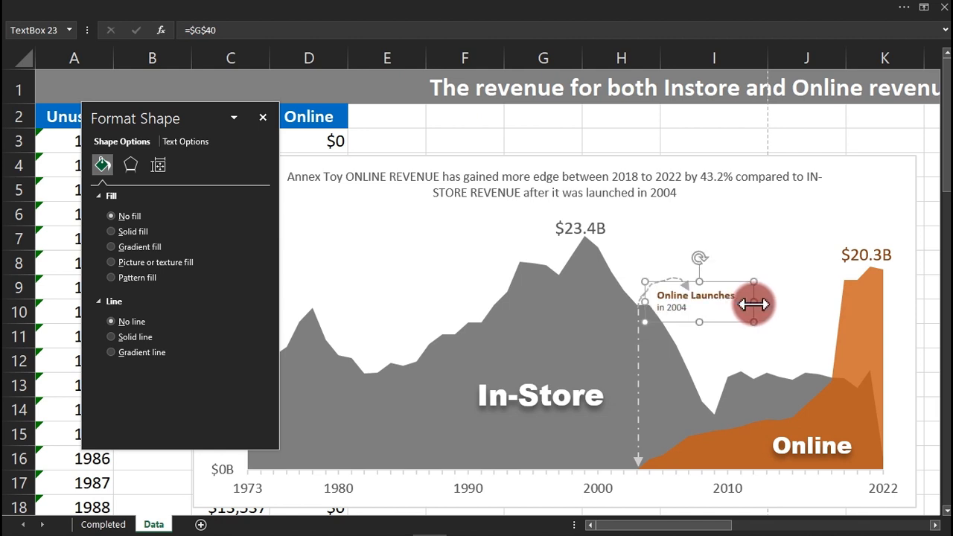
left_click(496, 134)
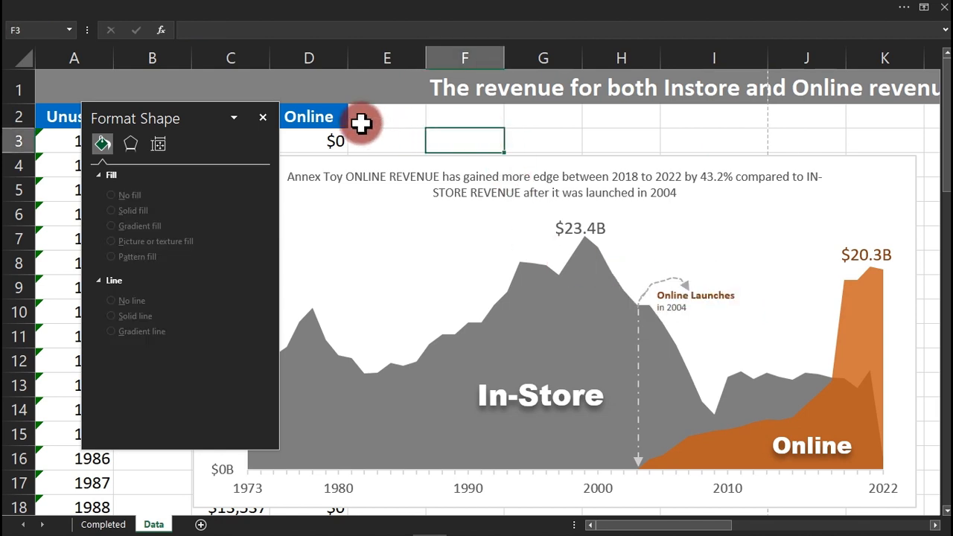
left_click(262, 118)
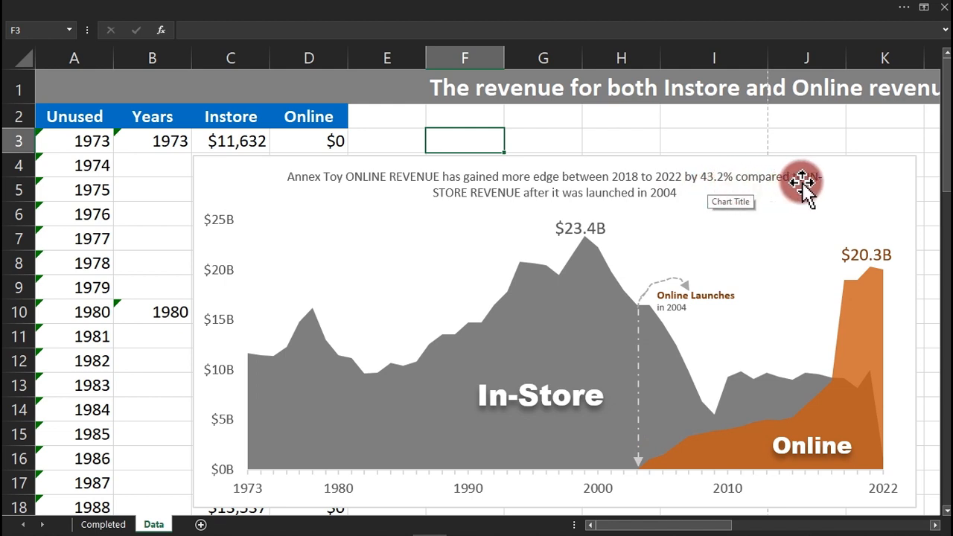
Increase the chart title's font size to 9.
left_click(439, 193)
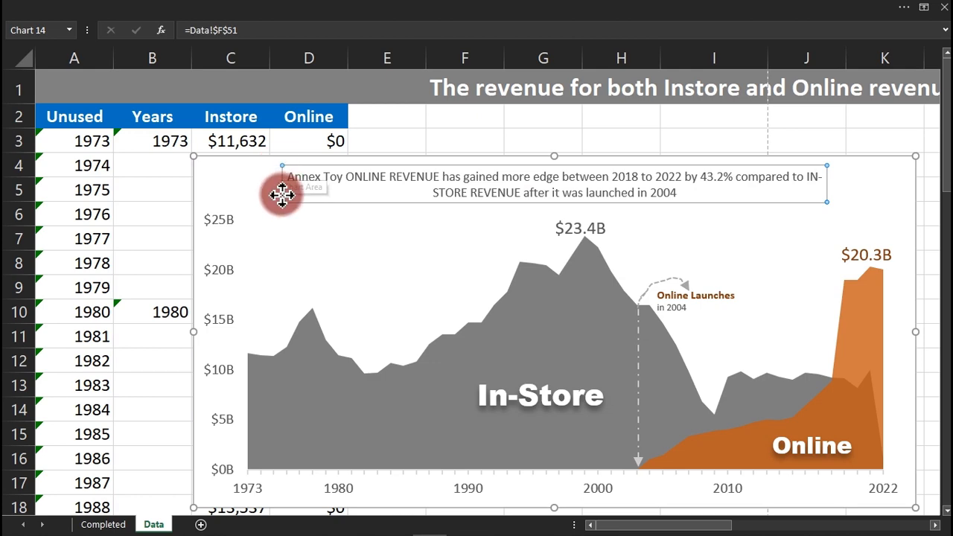
left_click(117, 9)
left_click(200, 61)
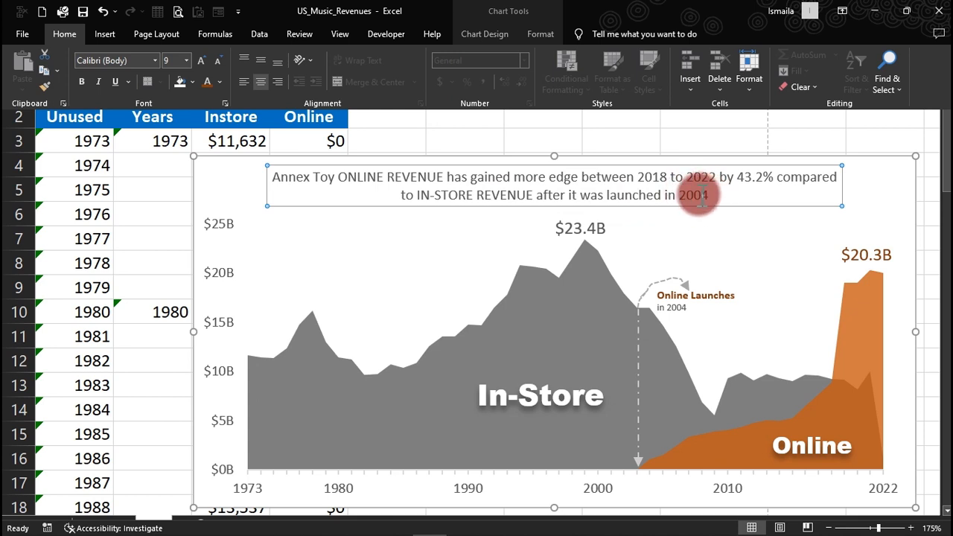
left_click(667, 131)
left_click(674, 134)
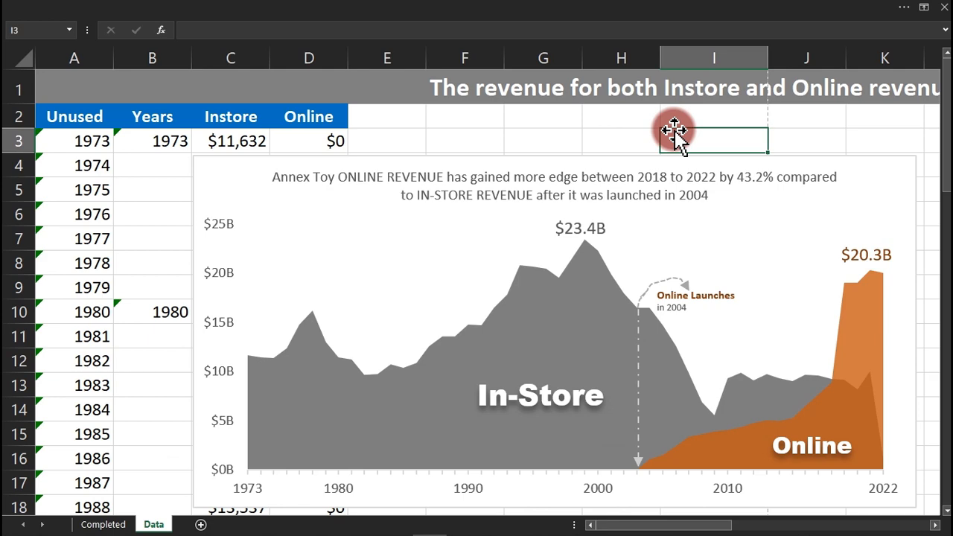
left_click(616, 131)
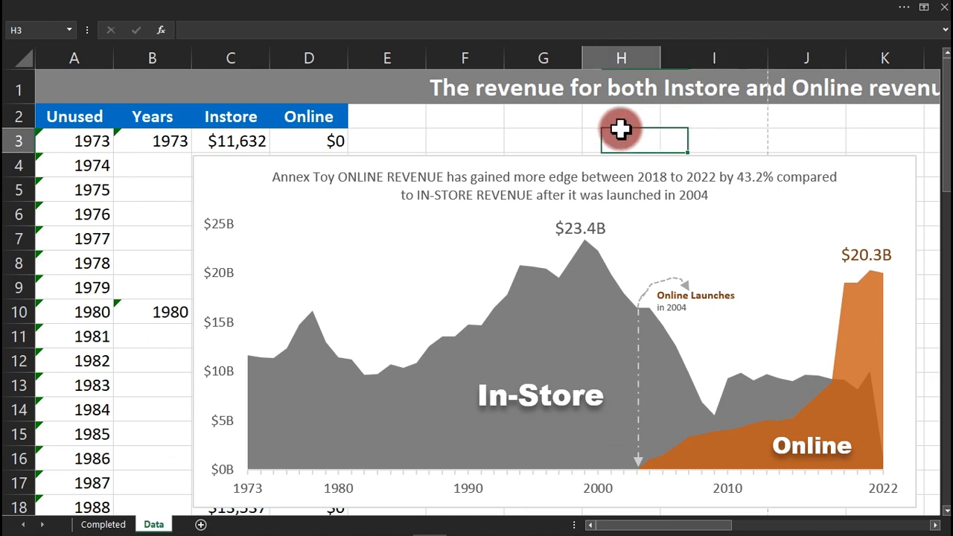
Publish the Data worksheet as the PDF US_Music_Revenues, replacing the existing file, and check the published pages.
left_click(310, 9)
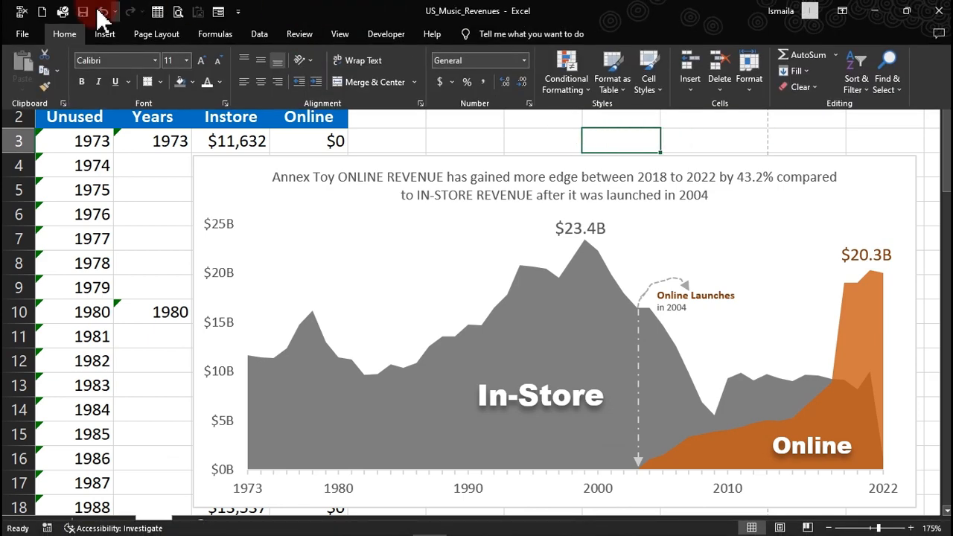
left_click(21, 34)
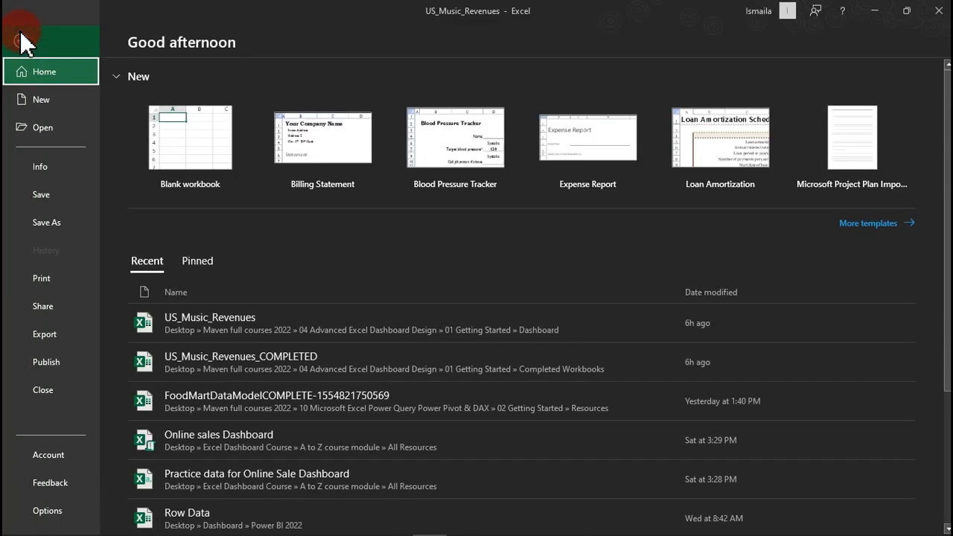
left_click(67, 340)
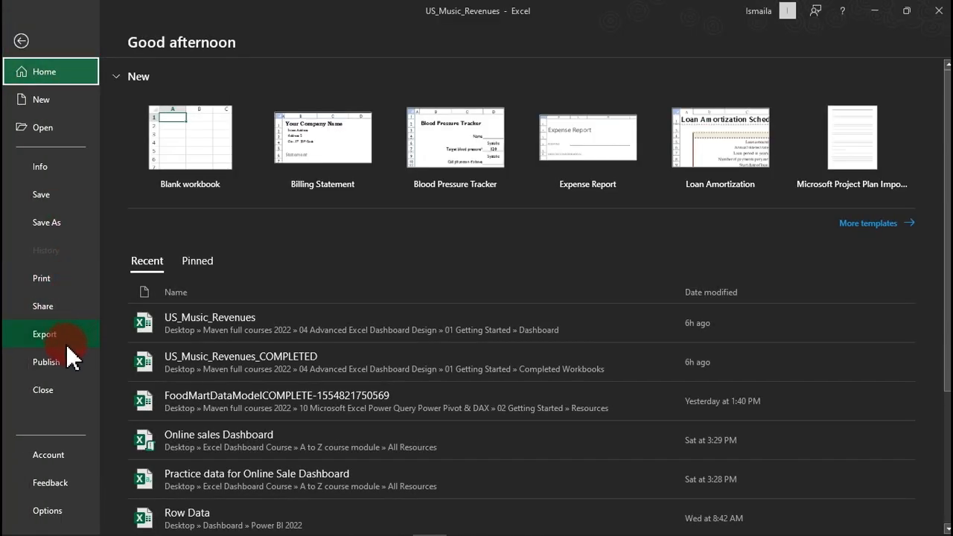
left_click(387, 227)
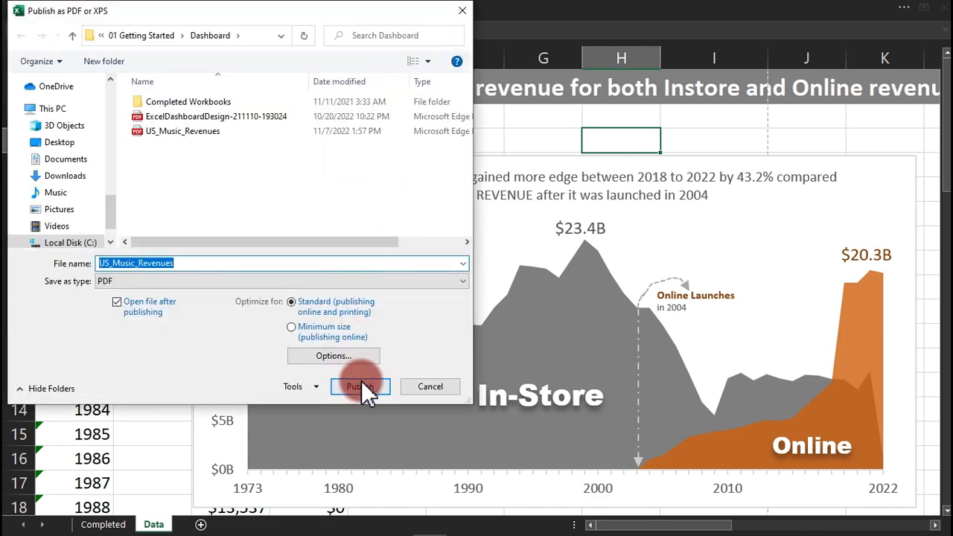
left_click(362, 388)
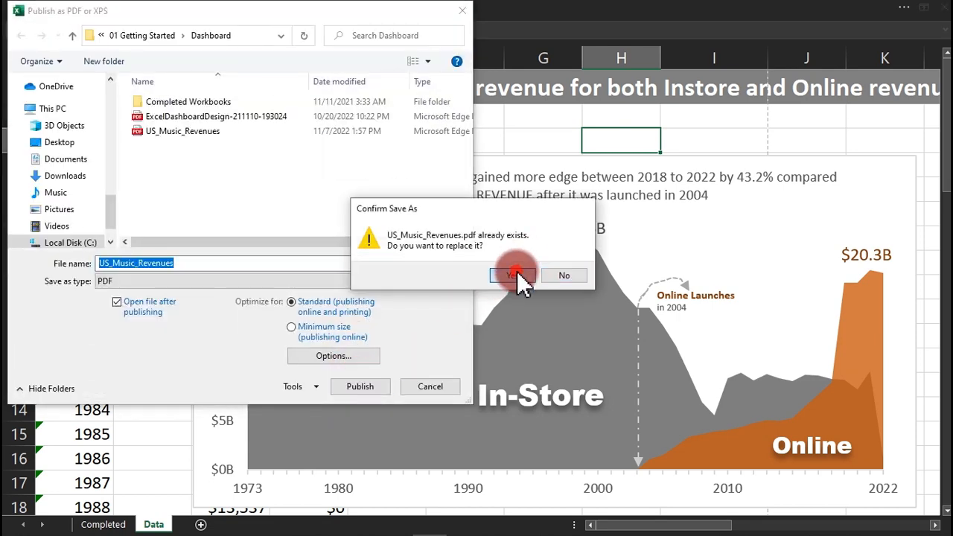
left_click(514, 276)
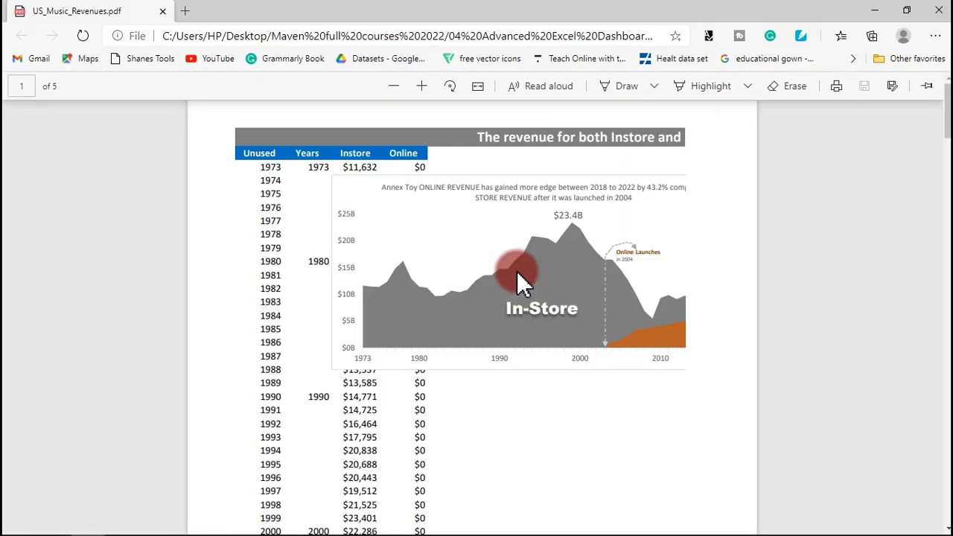
left_click_drag(946, 116, 945, 74)
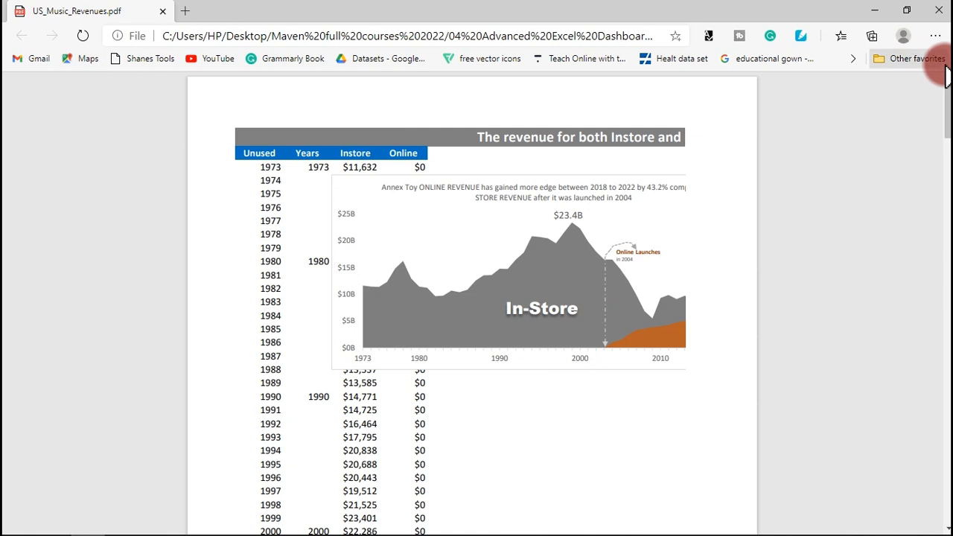
left_click(941, 9)
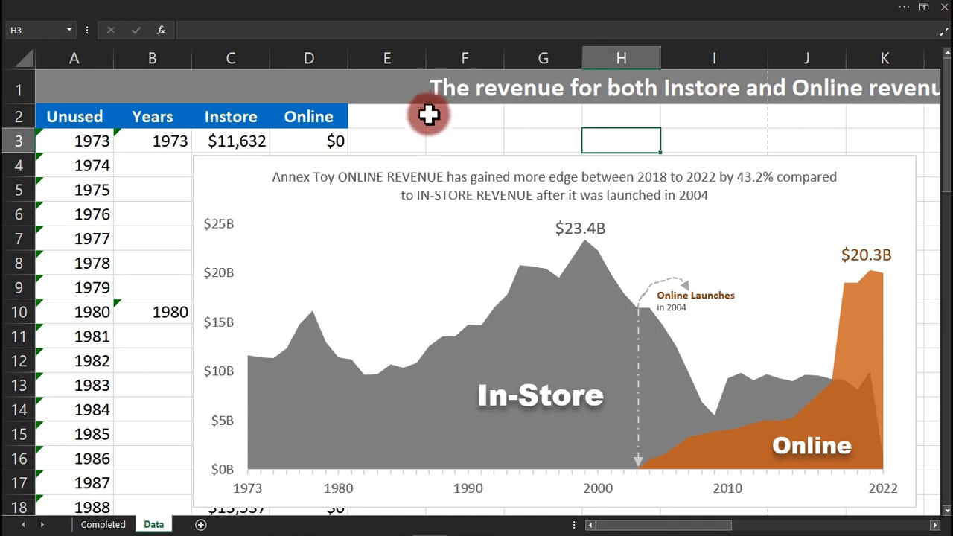
Draw a vertical straight line alongside the chart's value axis labels, from the $0B level to just above $25B.
left_click(451, 155)
left_click(472, 134)
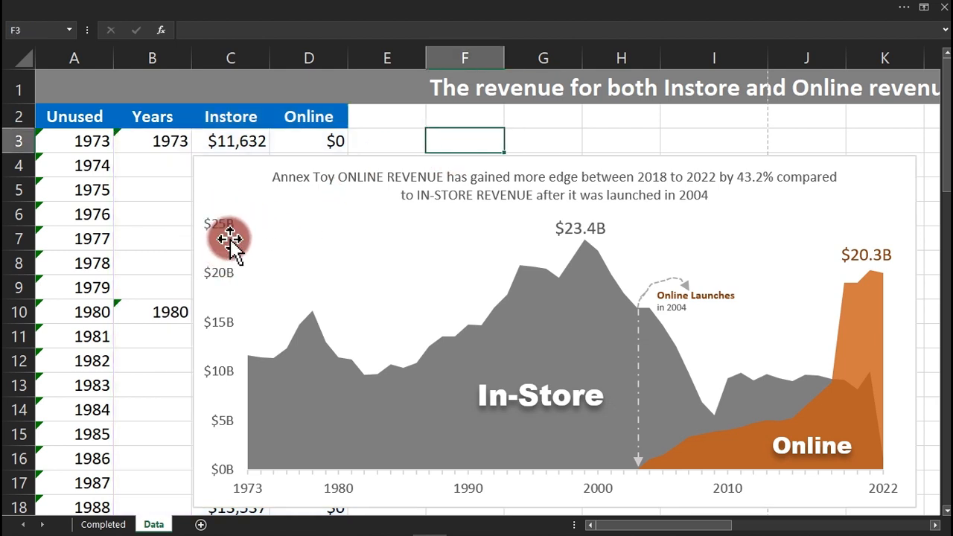
left_click(230, 11)
left_click(103, 35)
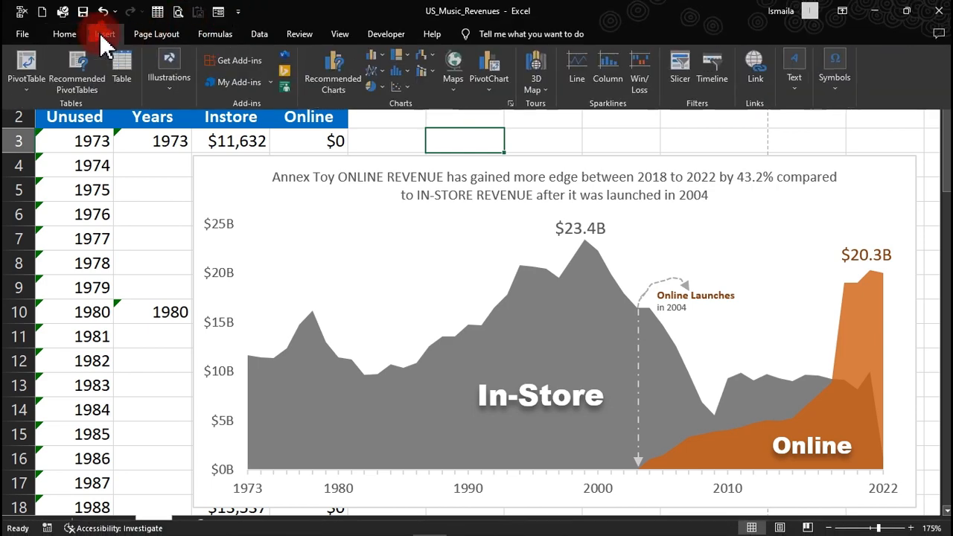
left_click(169, 95)
left_click(193, 149)
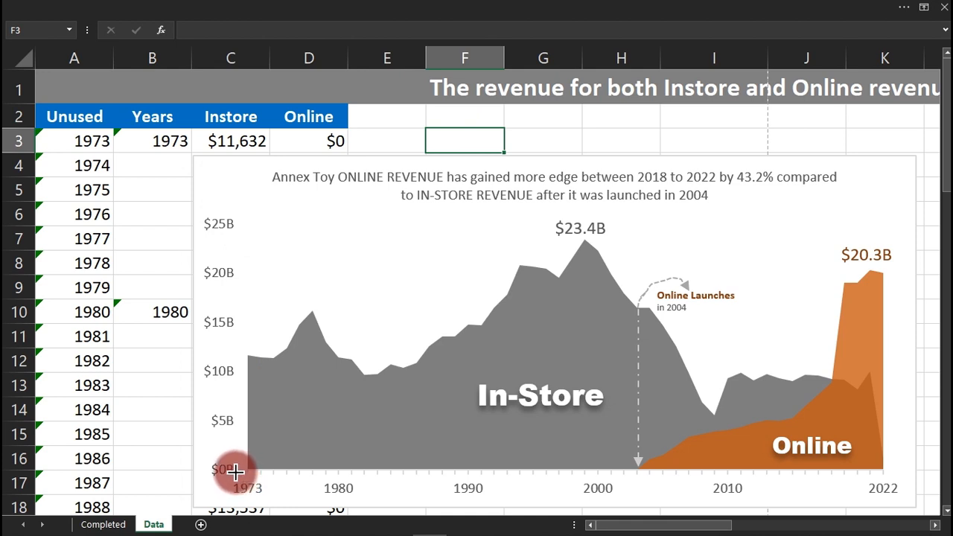
mouse_move(234, 473)
left_mouse_down()
mouse_move(238, 240)
mouse_move(249, 336)
mouse_move(245, 213)
left_mouse_up()
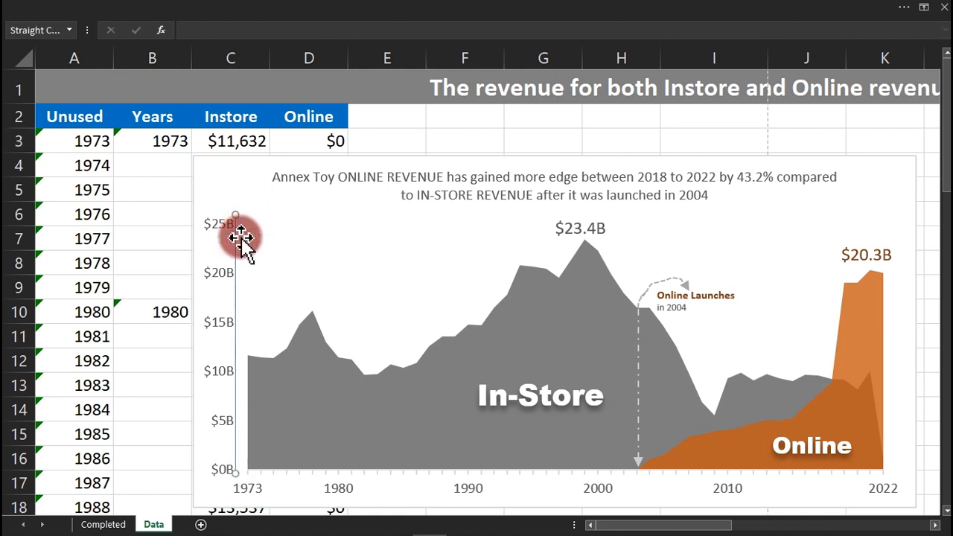
Format the vertical axis line with a dash-dot style, a 0.75 pt width and a light gray theme color.
double_click(245, 244)
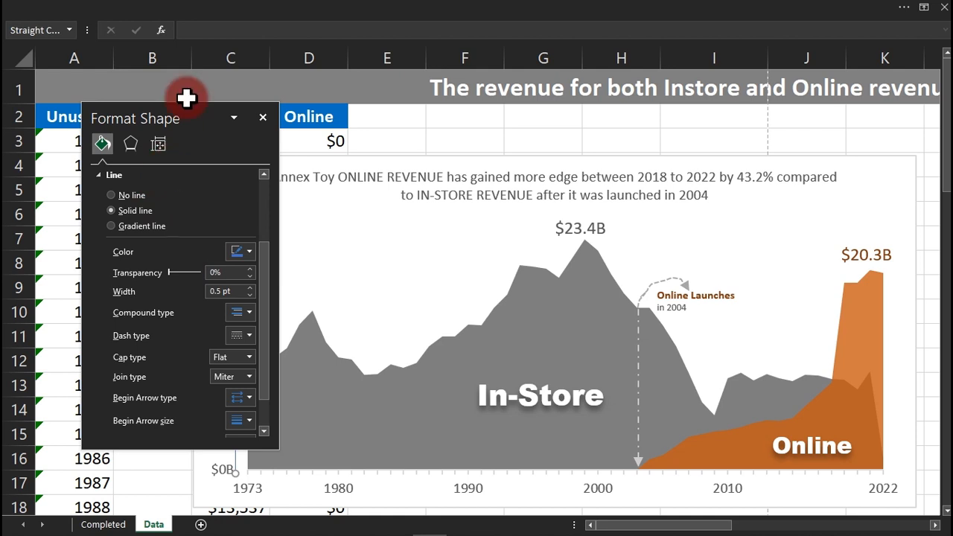
left_click_drag(186, 116, 560, 96)
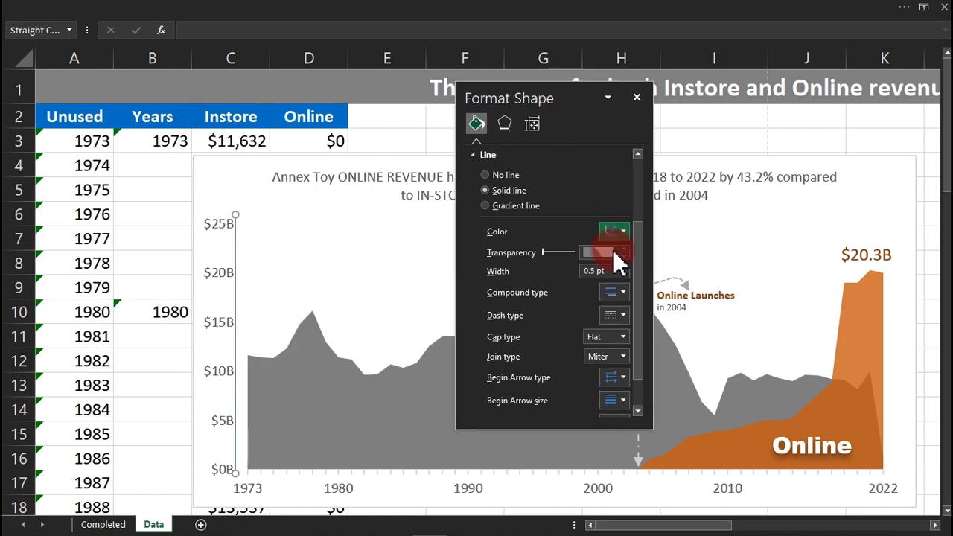
left_click(624, 317)
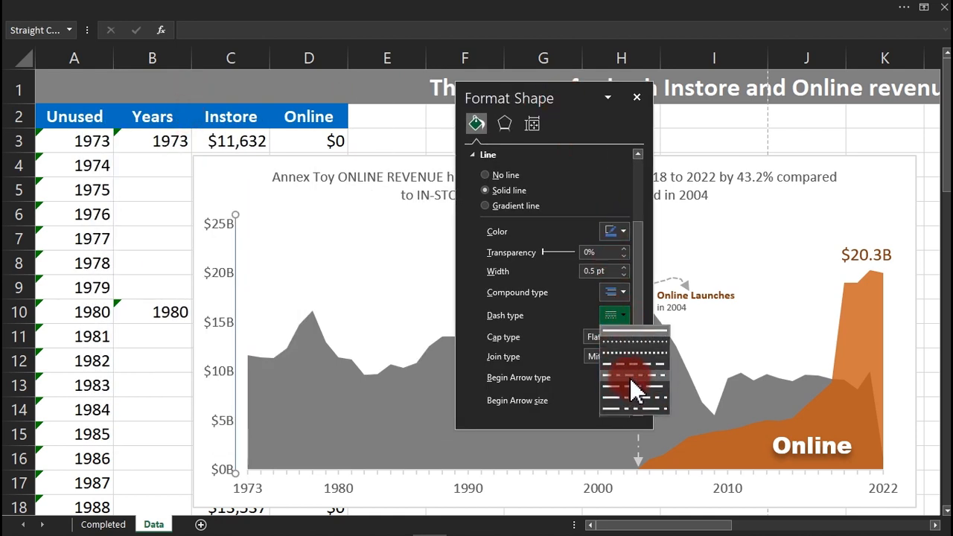
left_click(631, 378)
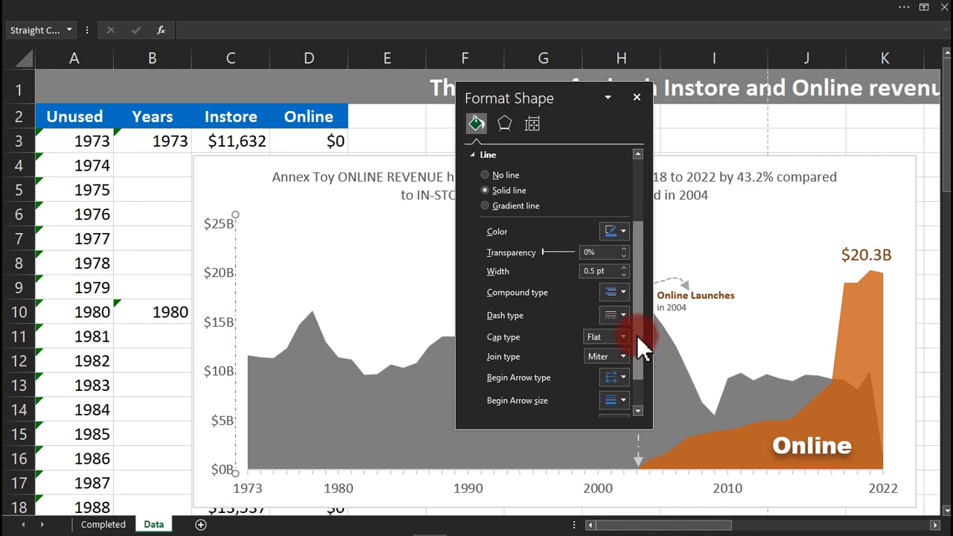
left_click(629, 292)
left_click(623, 267)
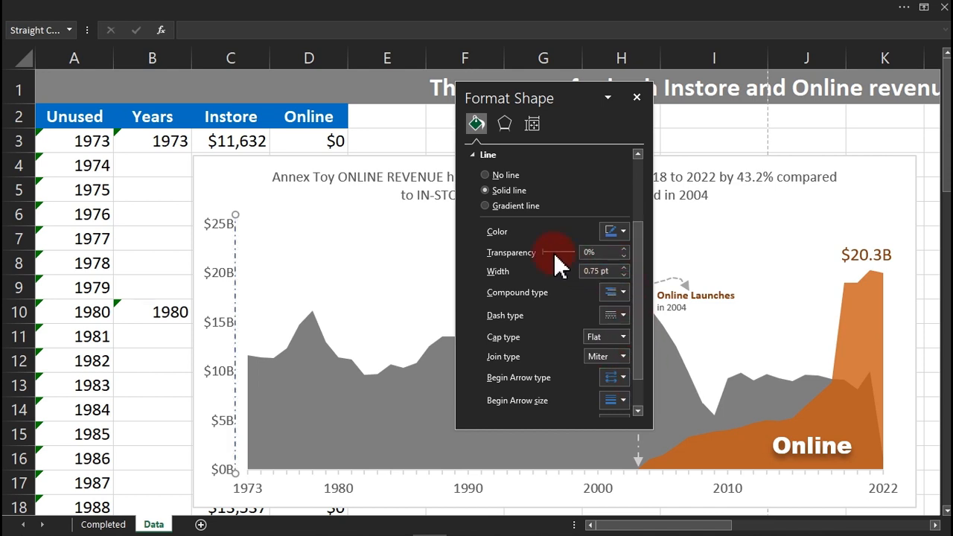
left_click(615, 235)
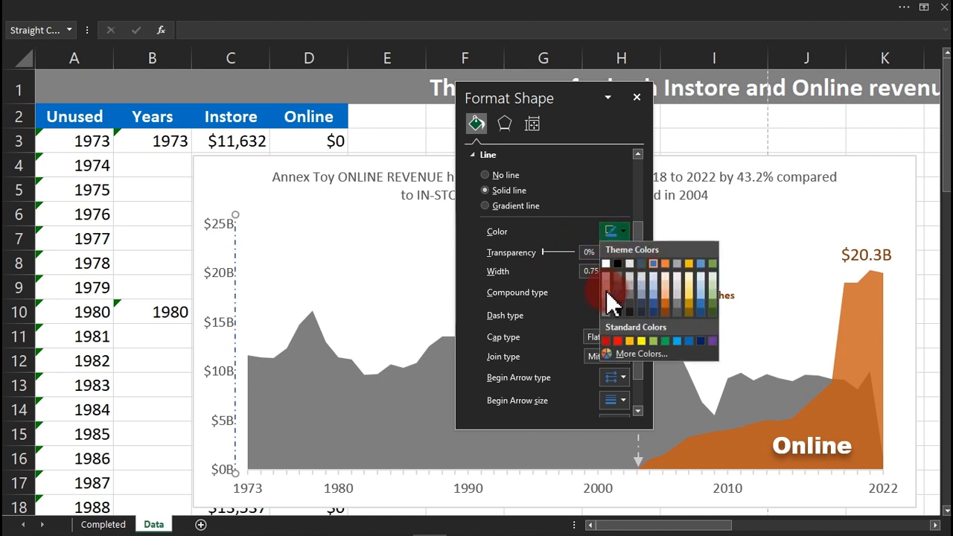
left_click(606, 297)
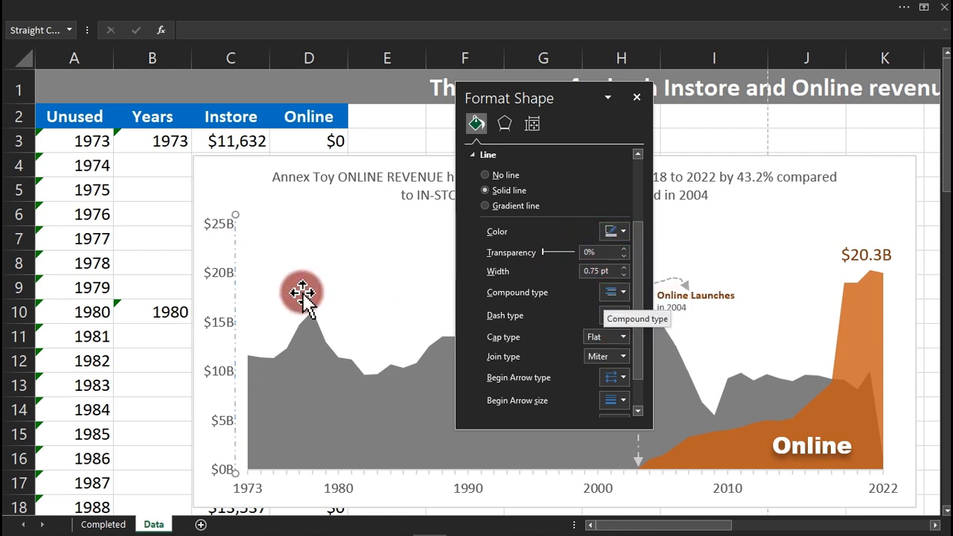
Shift the vertical line slightly right, clear of the axis labels, and set its transparency to 40%.
left_click_drag(235, 290, 239, 292)
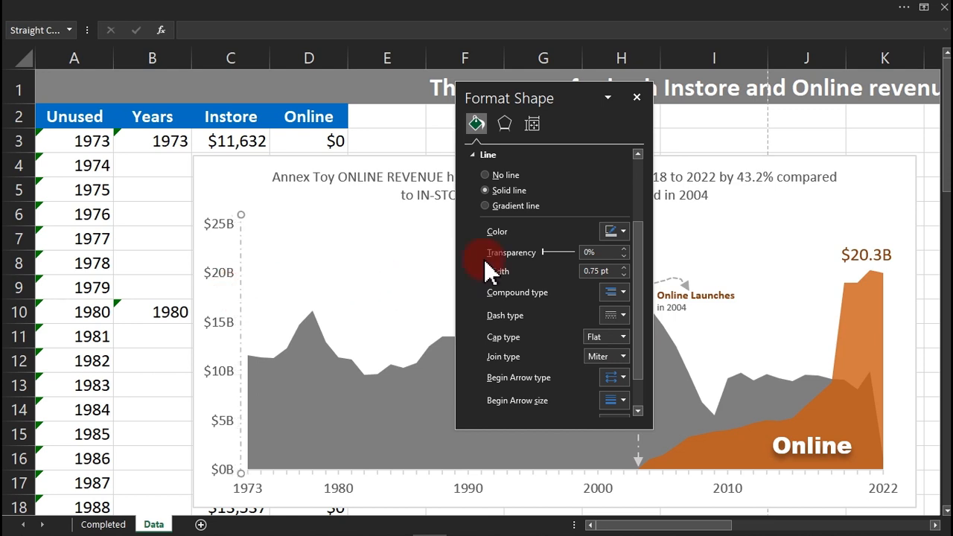
mouse_move(543, 252)
left_mouse_down()
mouse_move(560, 262)
mouse_move(558, 253)
left_mouse_up()
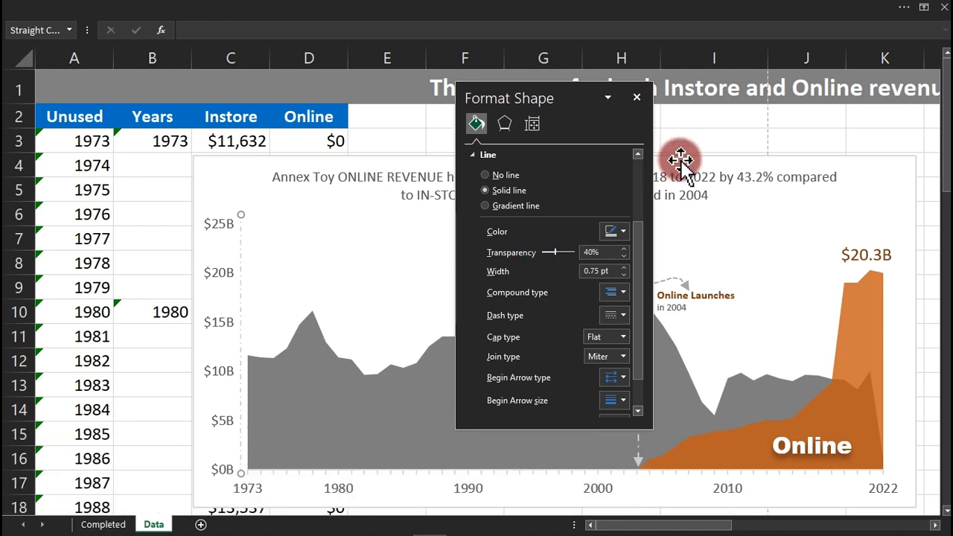
left_click(638, 99)
left_click(573, 146)
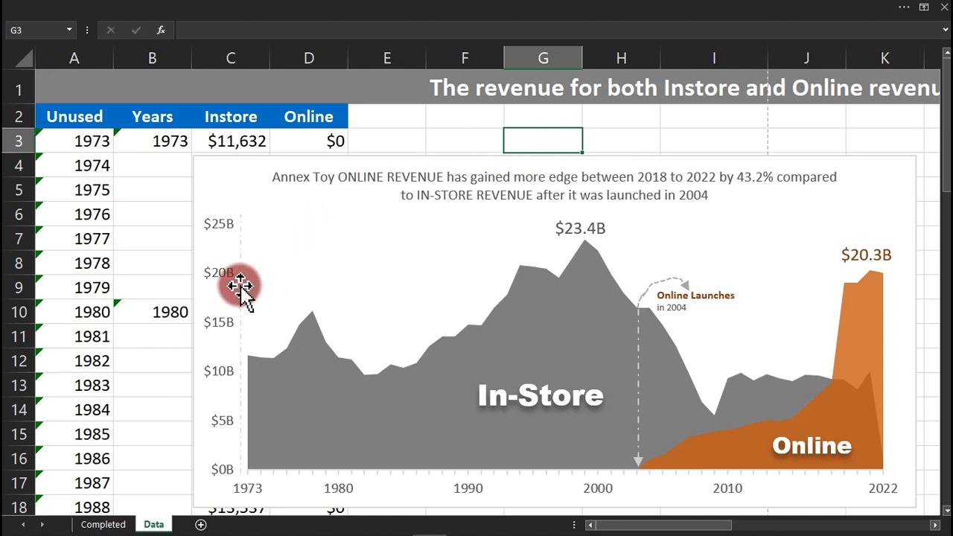
Publish only the selected revenue chart as the PDF US_Music_Revenues, replacing the existing file, and view the full chart in it.
left_click(434, 159)
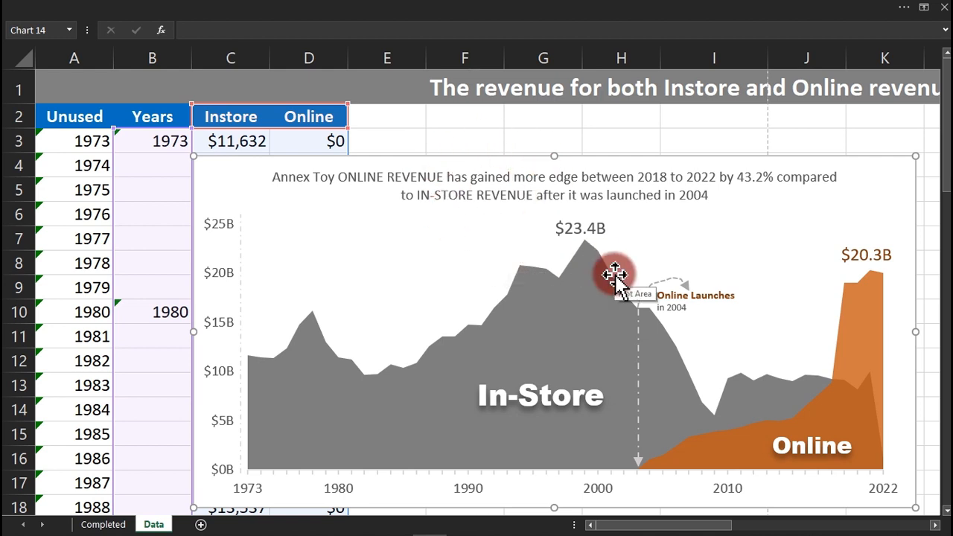
left_click(320, 12)
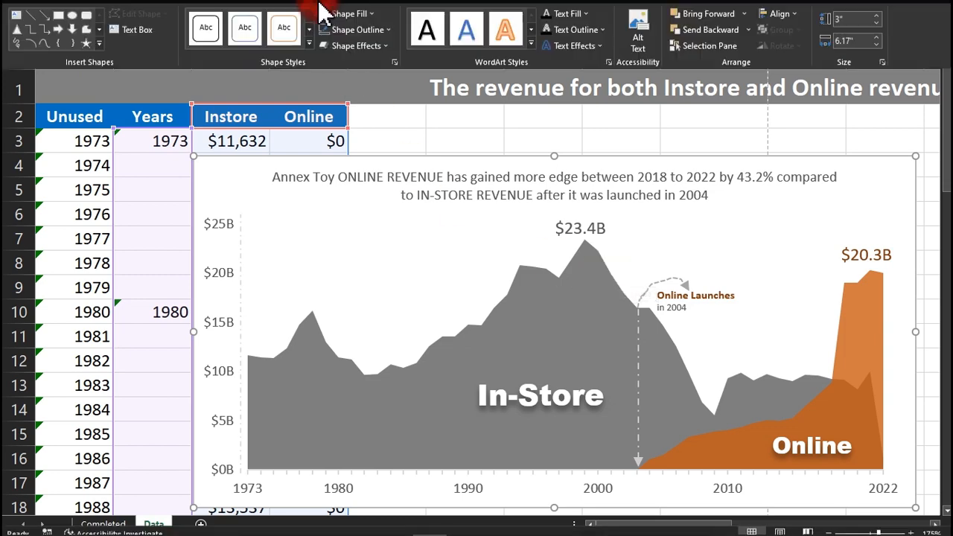
left_click(19, 35)
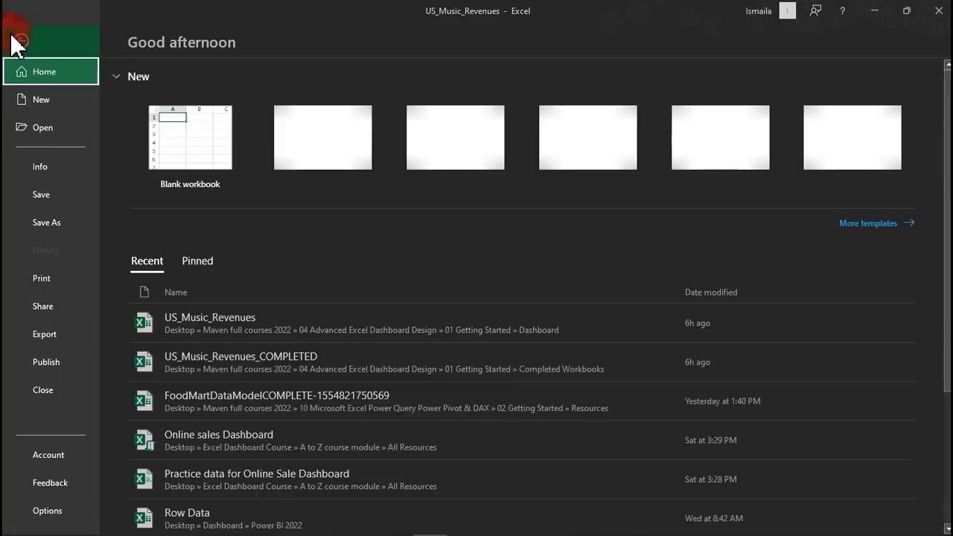
left_click(48, 332)
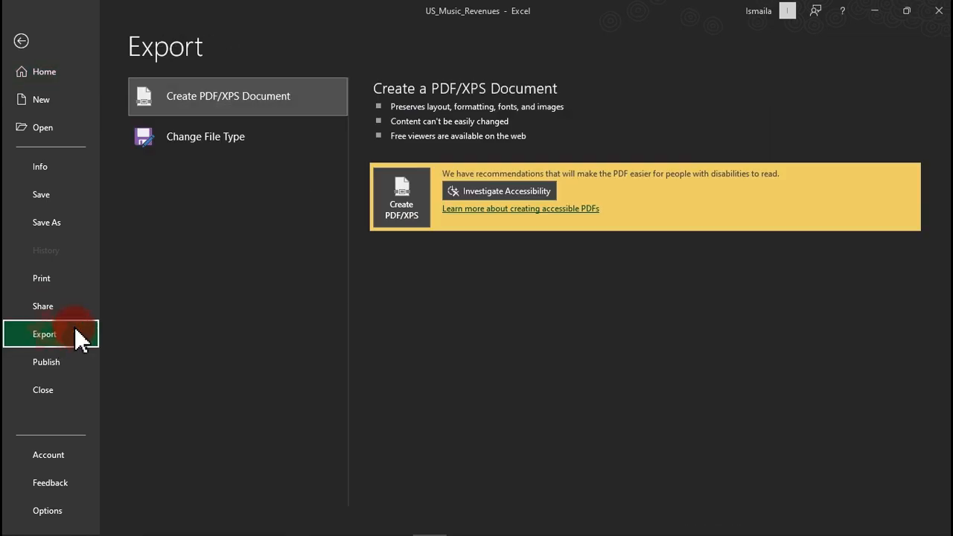
left_click(390, 211)
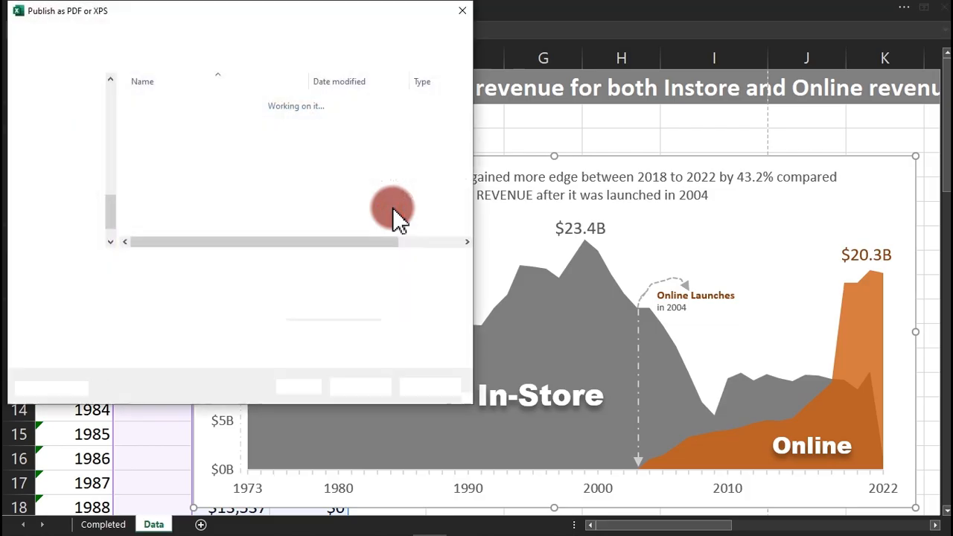
left_click(358, 393)
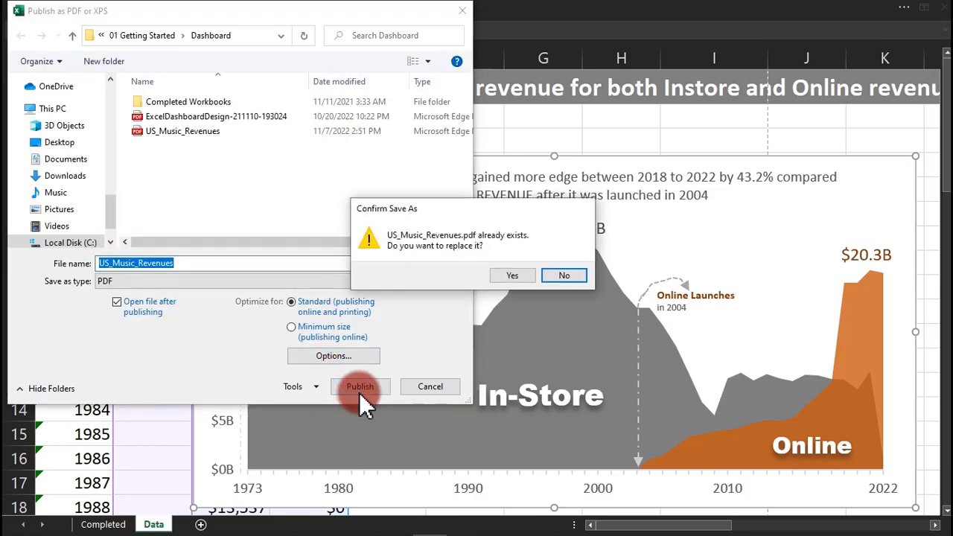
left_click(511, 280)
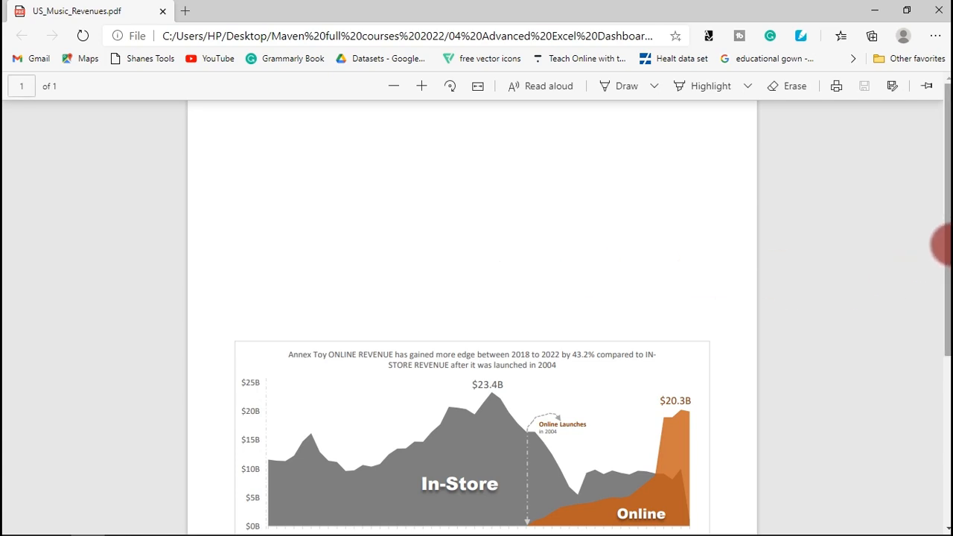
left_click_drag(944, 242, 944, 350)
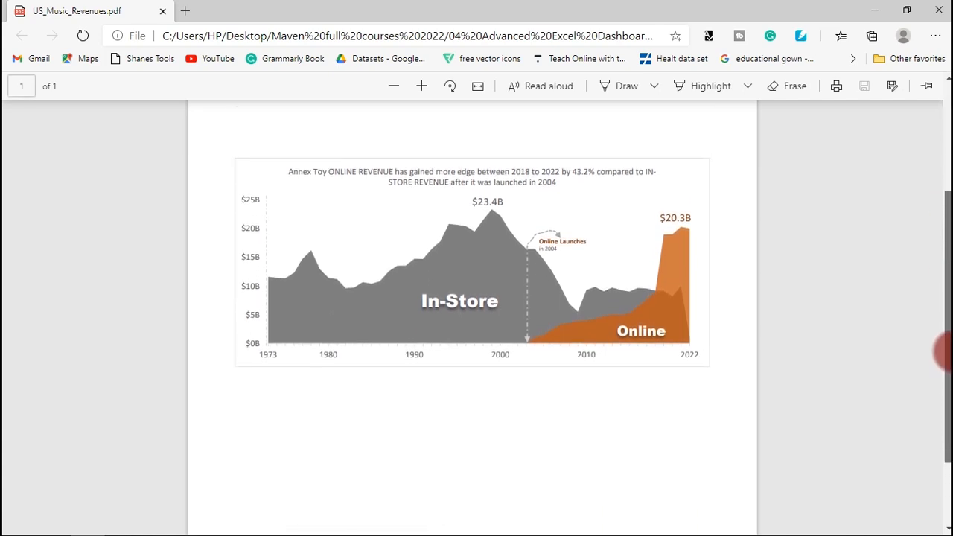